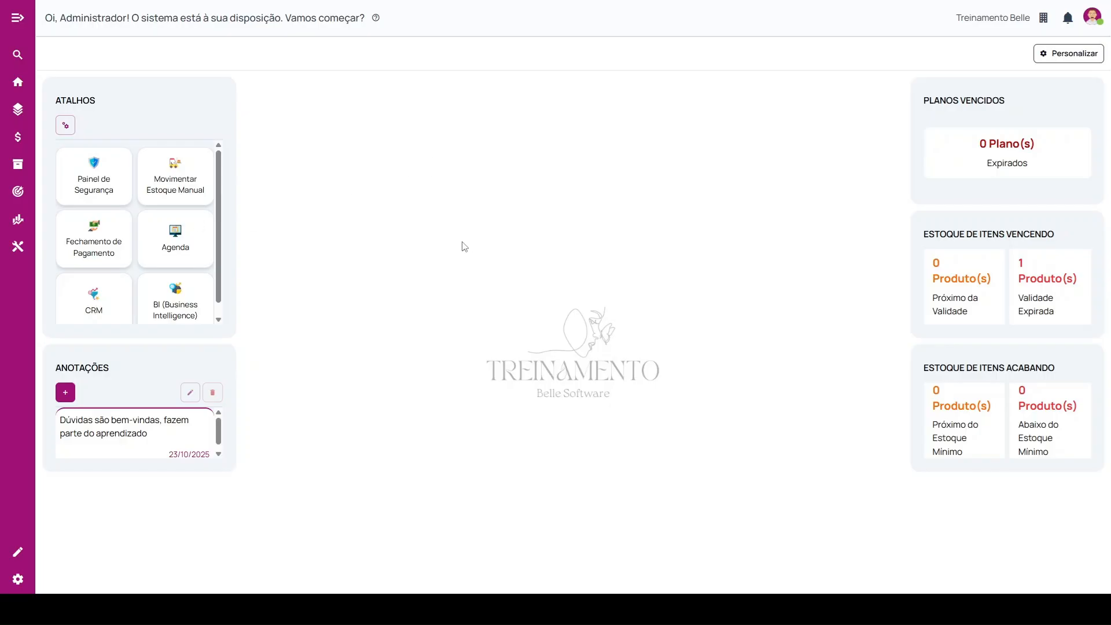
Open the commission profiles register (Perfis de Comissionamento) and start adding a new commission profile.
click(17, 18)
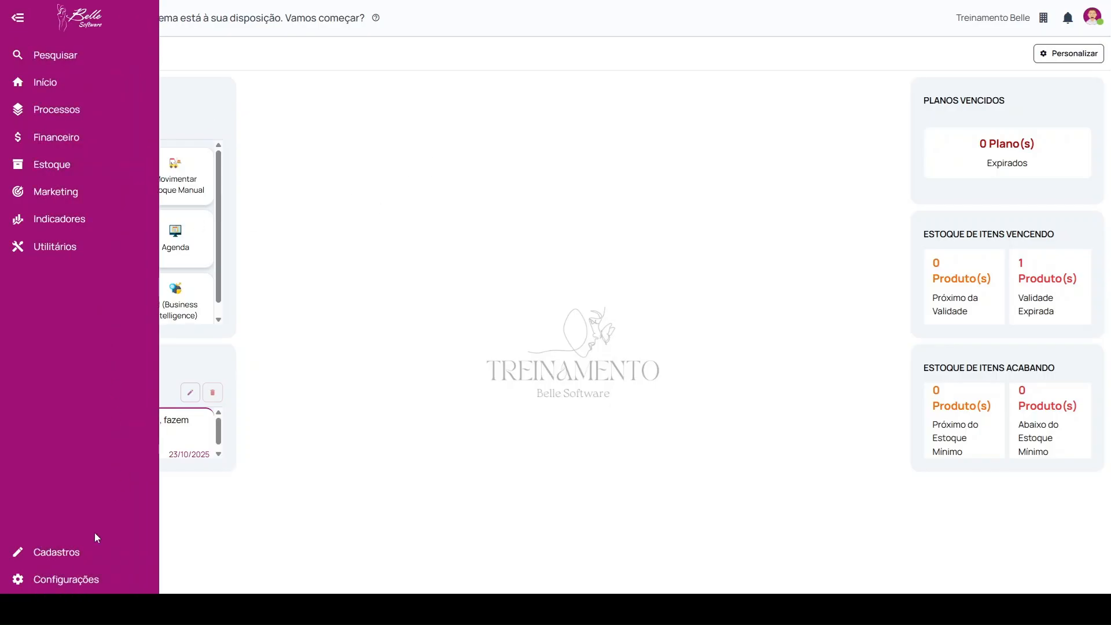
click(64, 553)
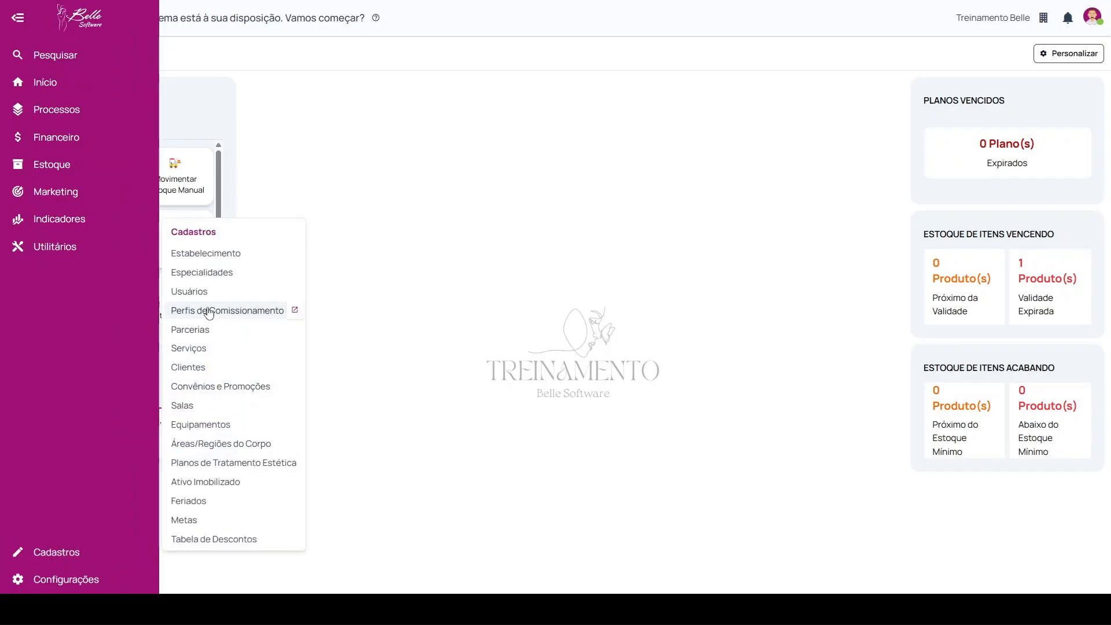
click(251, 317)
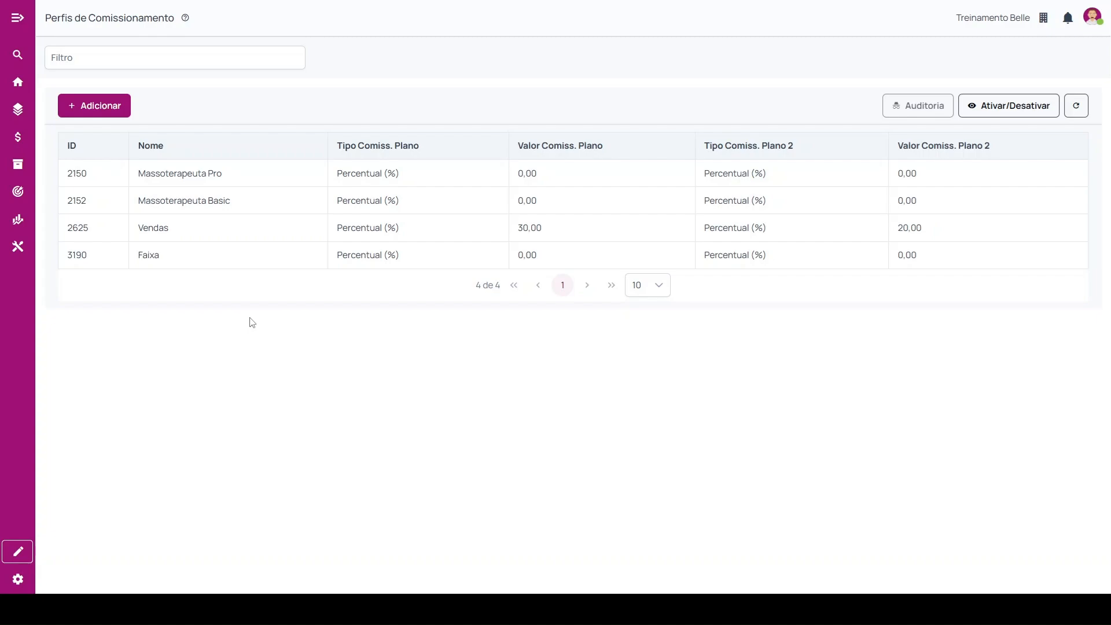
click(104, 59)
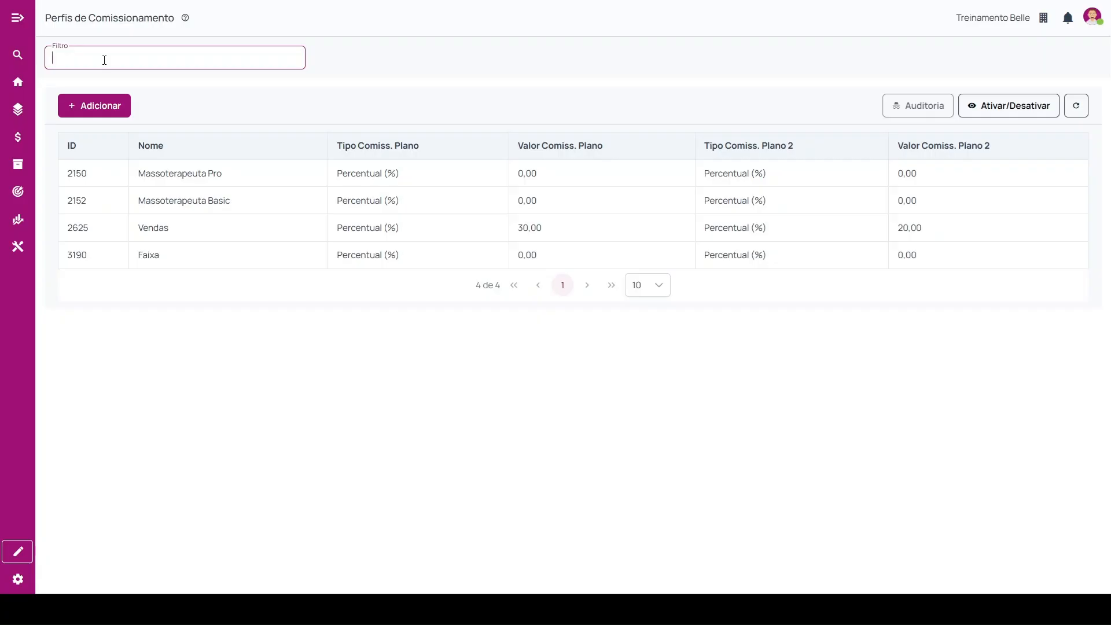
click(92, 106)
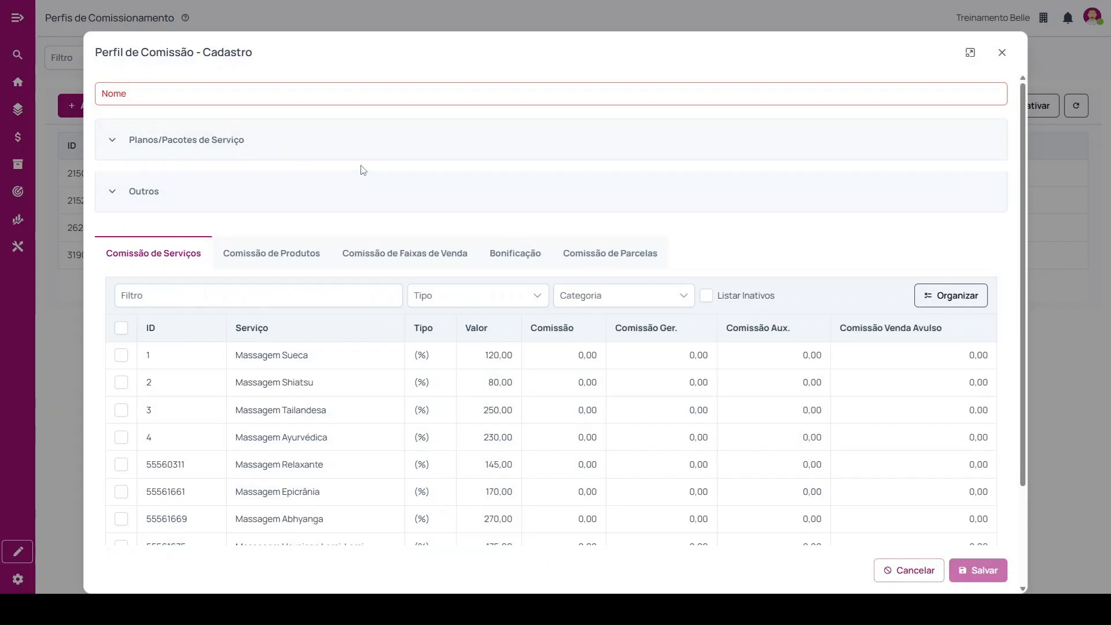
click(173, 94)
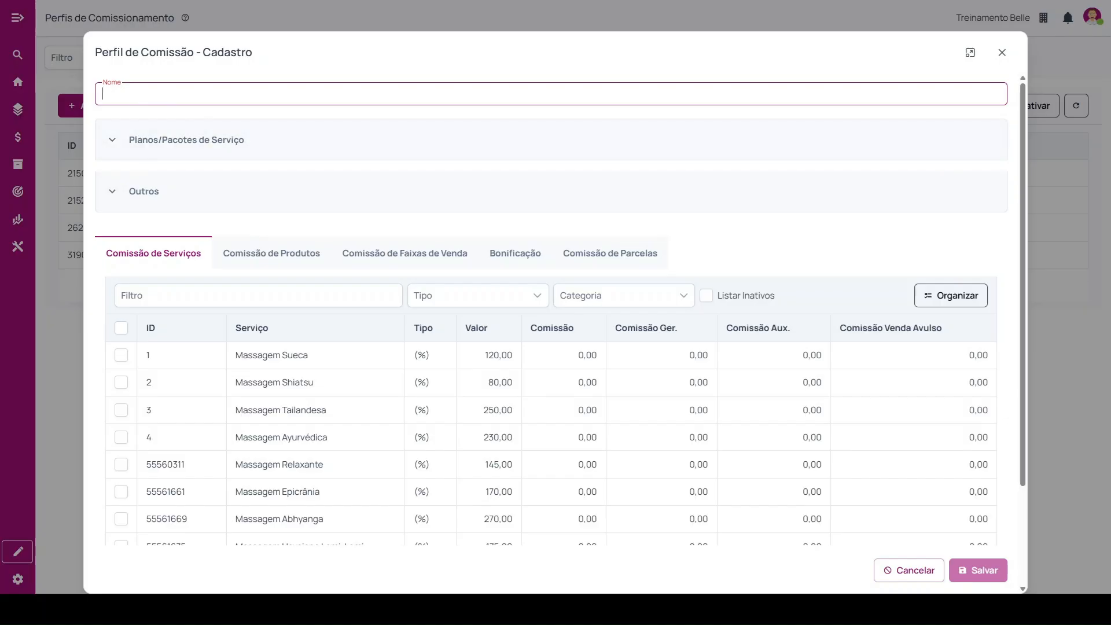
Under Planos/Pacotes de Serviço, set the first sales range from 0,01 to 1.000,00 with a 5% commission.
click(124, 149)
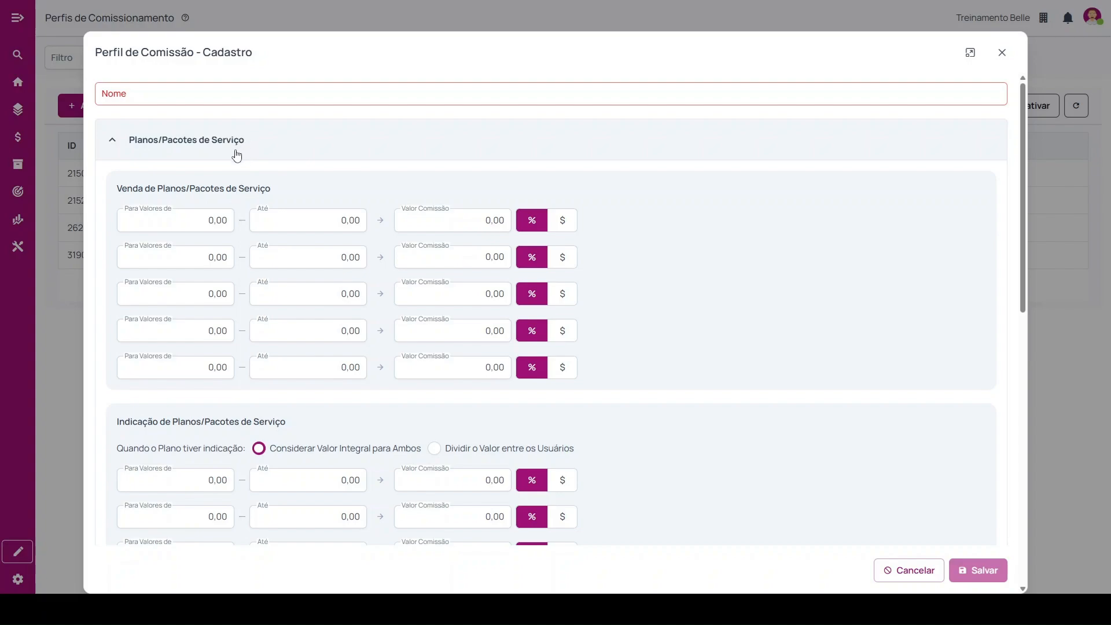
drag(117, 188, 282, 195)
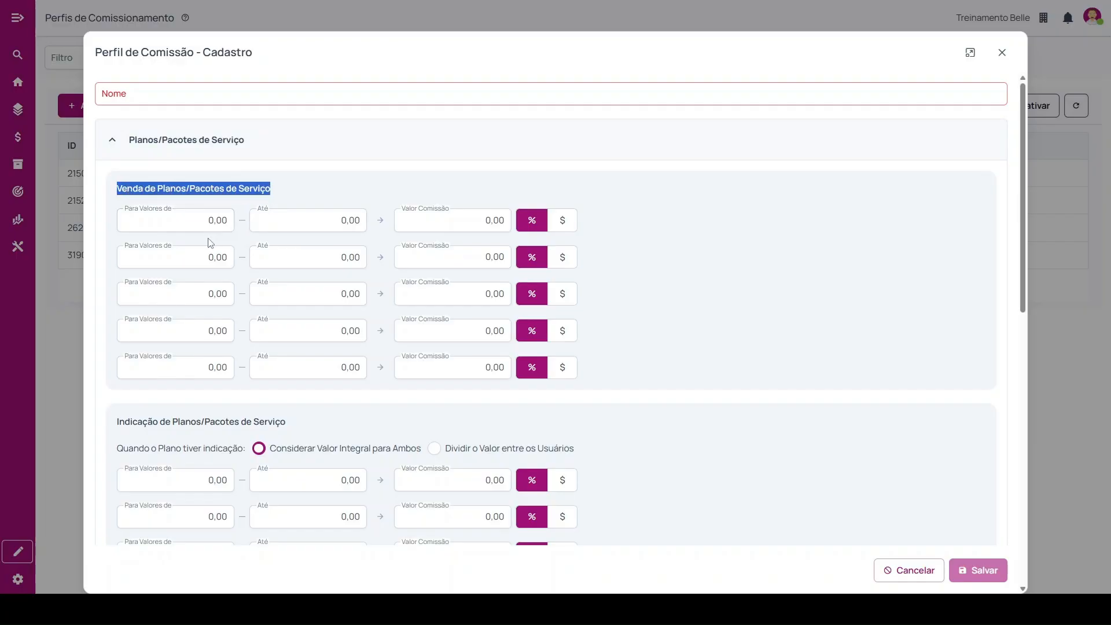
click(179, 227)
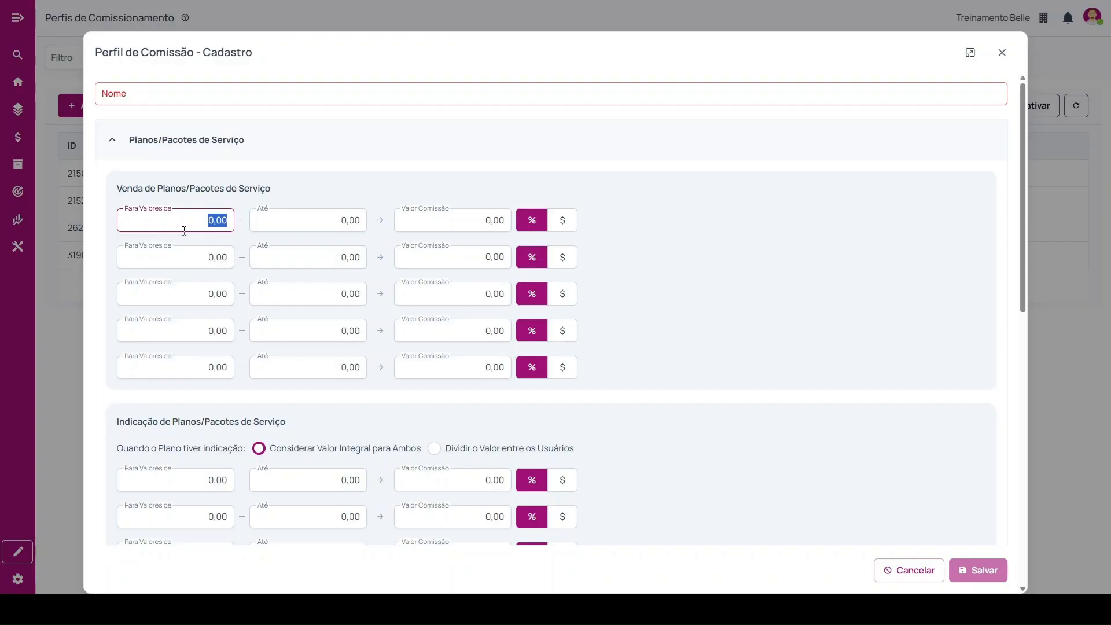
text(1)
click(324, 223)
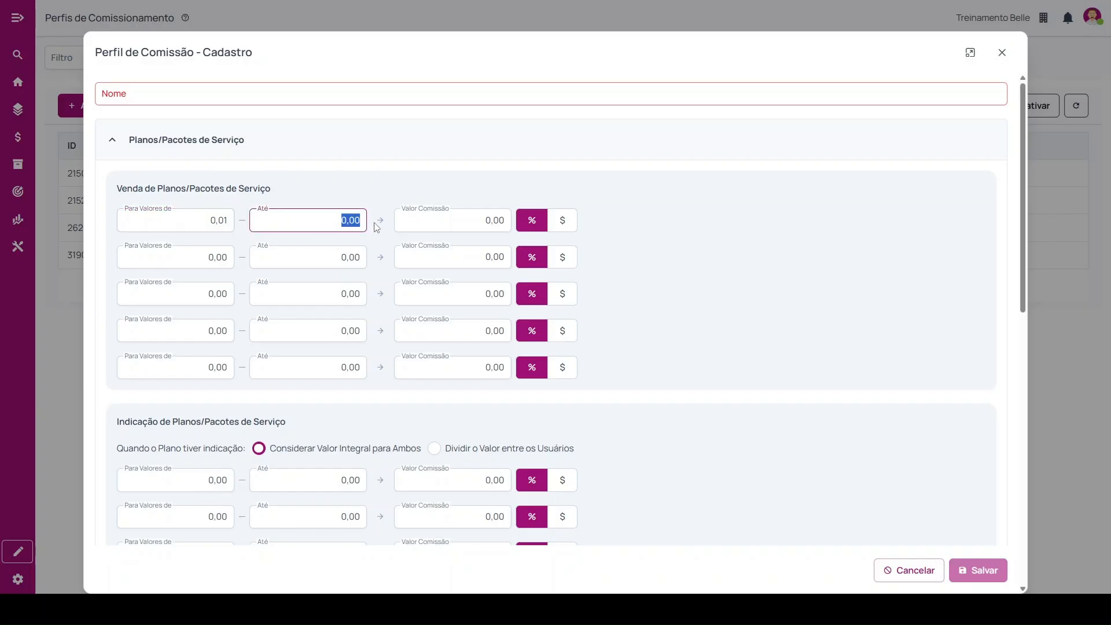
text(1.000,00)
click(489, 217)
text(500)
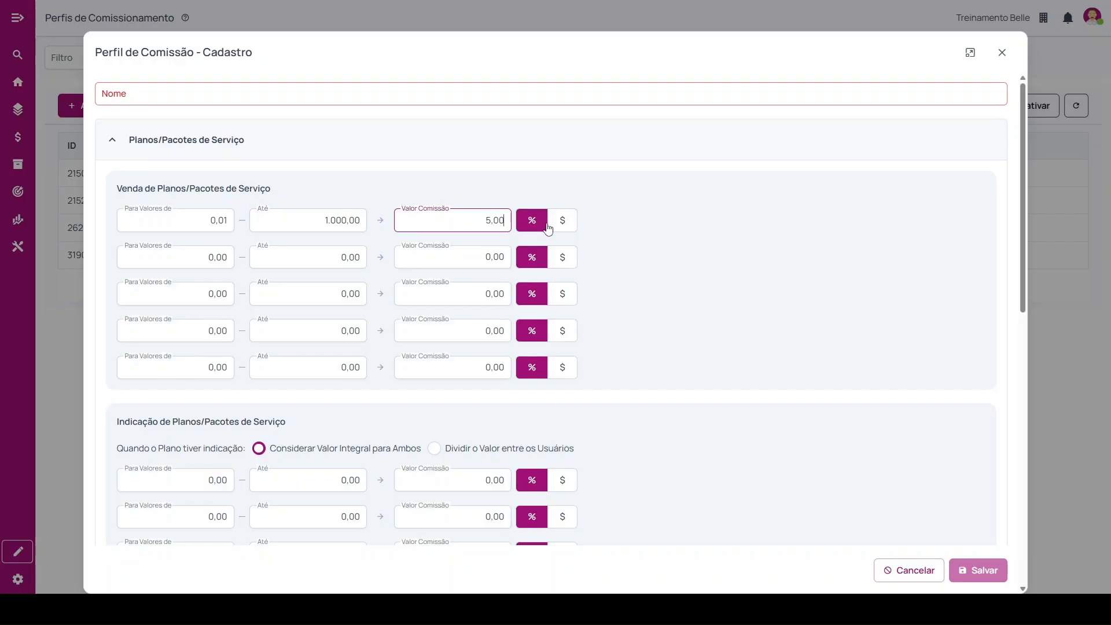
Set the second plan sales range from 1.000,01 to 5.000,00 with a 4% commission.
click(208, 258)
text(100001)
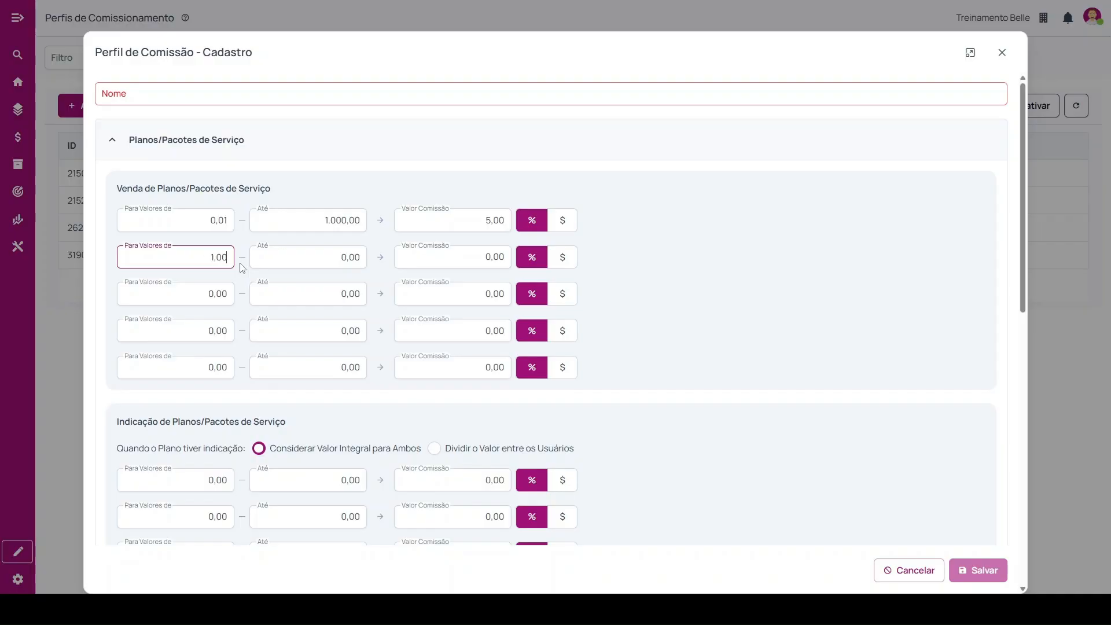
click(353, 260)
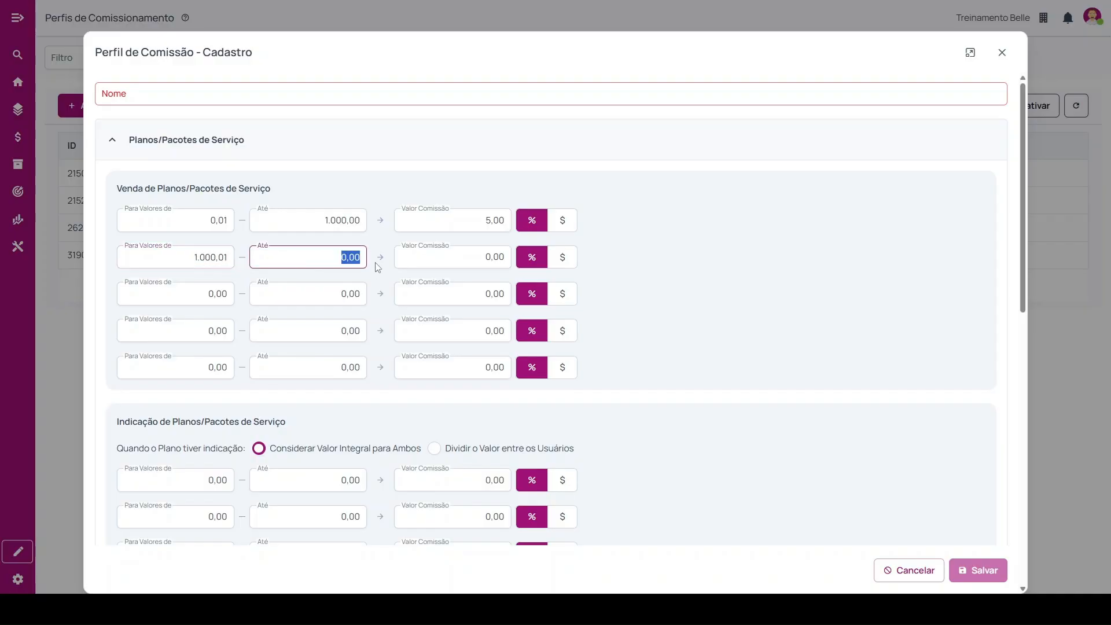
text(500000)
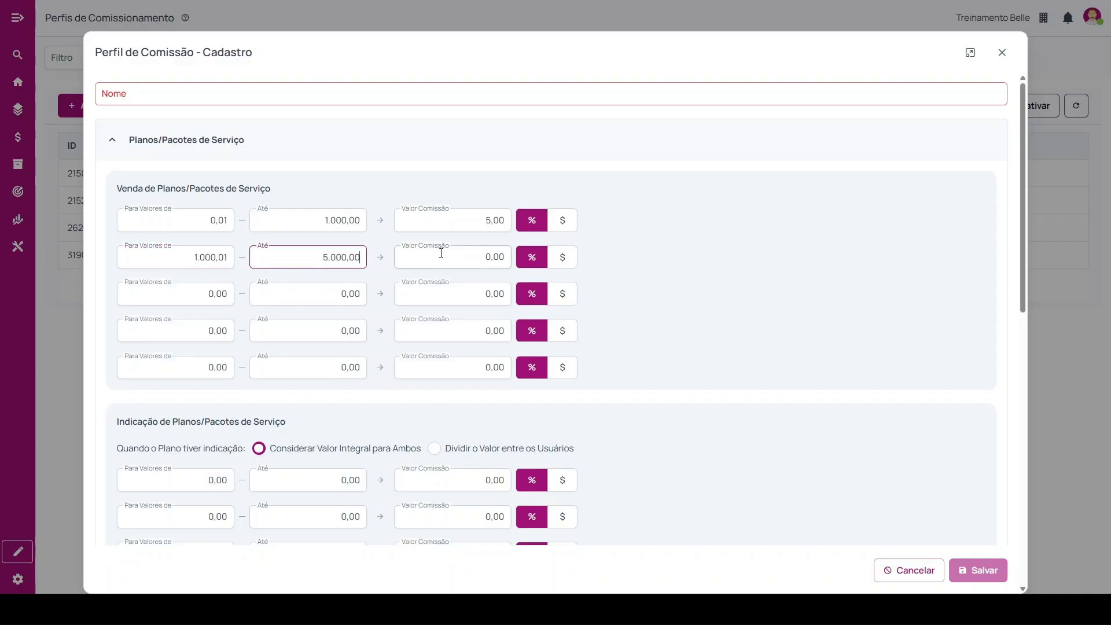
click(441, 252)
text(40)
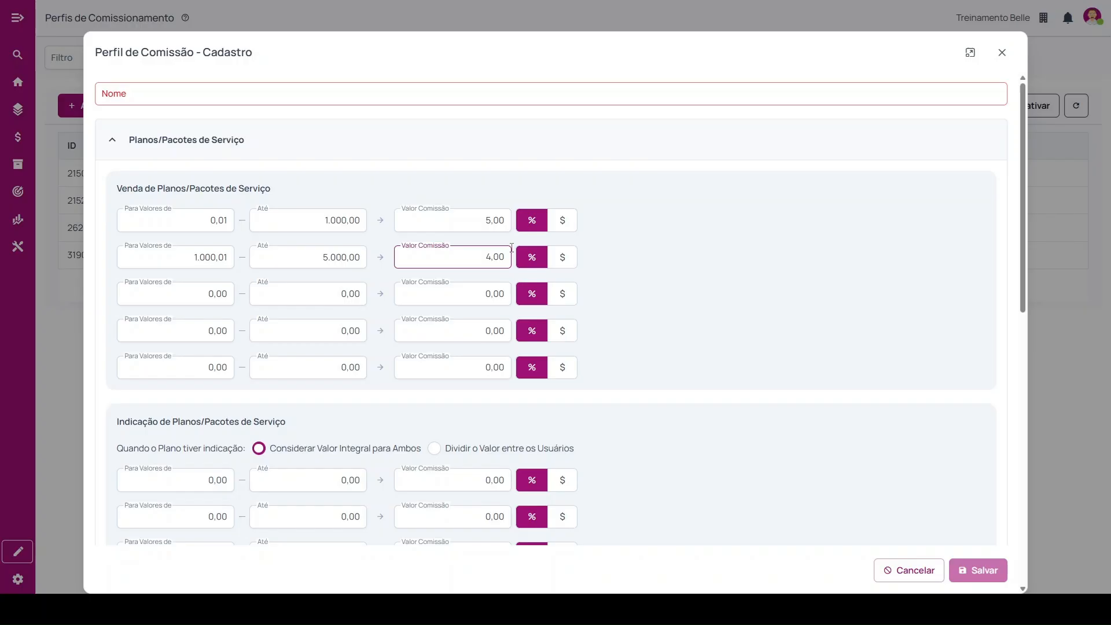
Clear both limits of the second plan sales range and set the first range's upper limit to 99.000,00.
drag(328, 257, 378, 257)
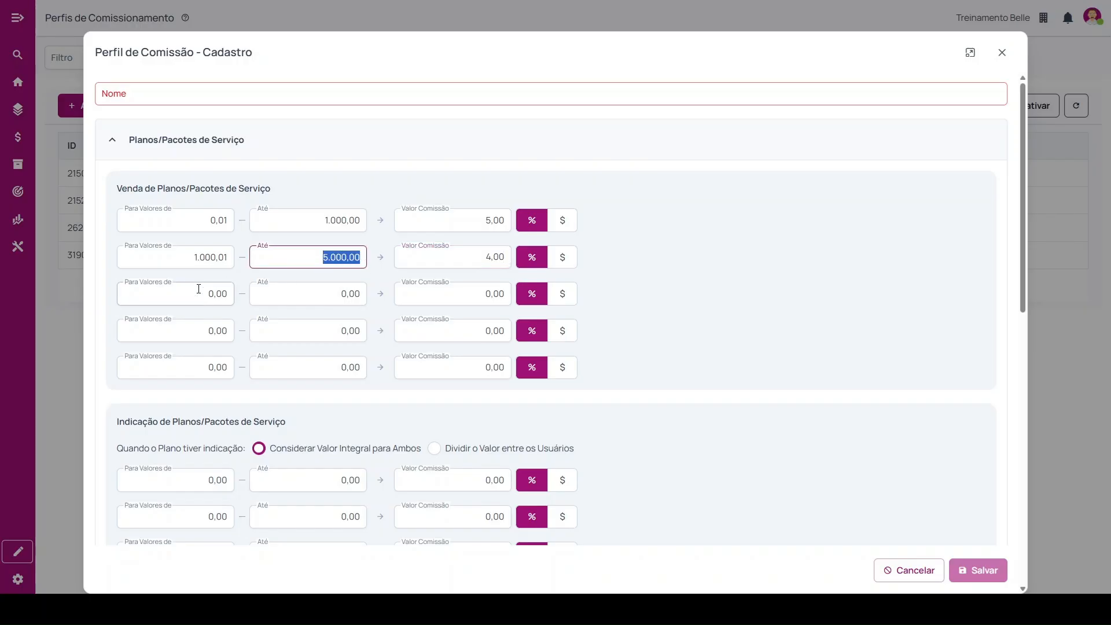
key(BackSpace)
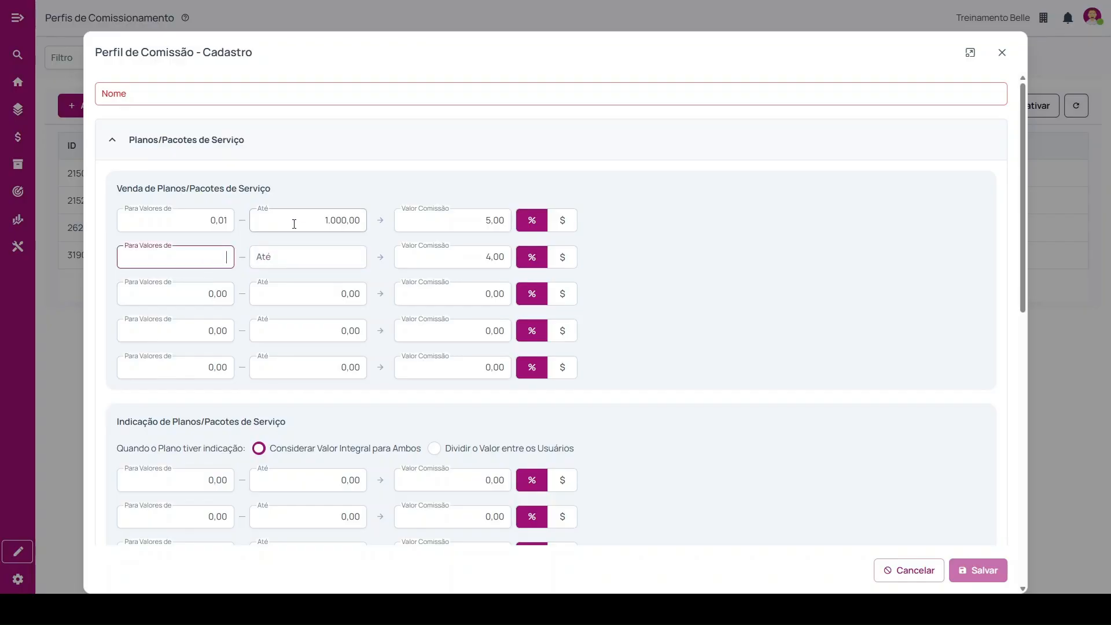
drag(295, 223, 375, 228)
text(99)
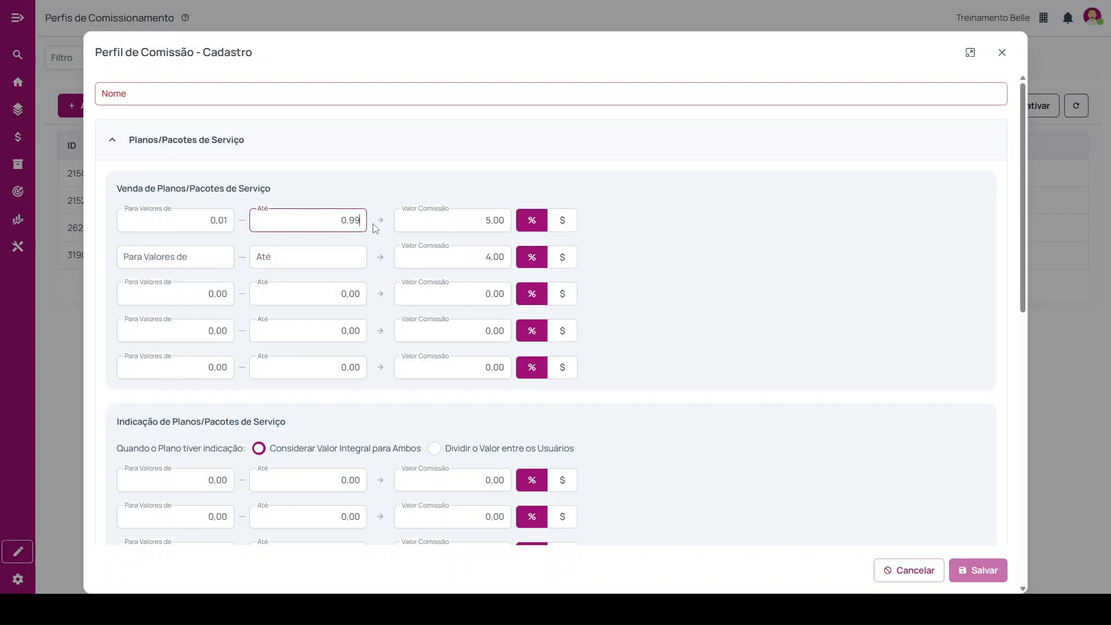
text(.000,00)
Examine the referral commission options and value ranges for service plans and packages, and collapse the Planos/Pacotes de Serviço section.
scroll(443, 292, down, 3)
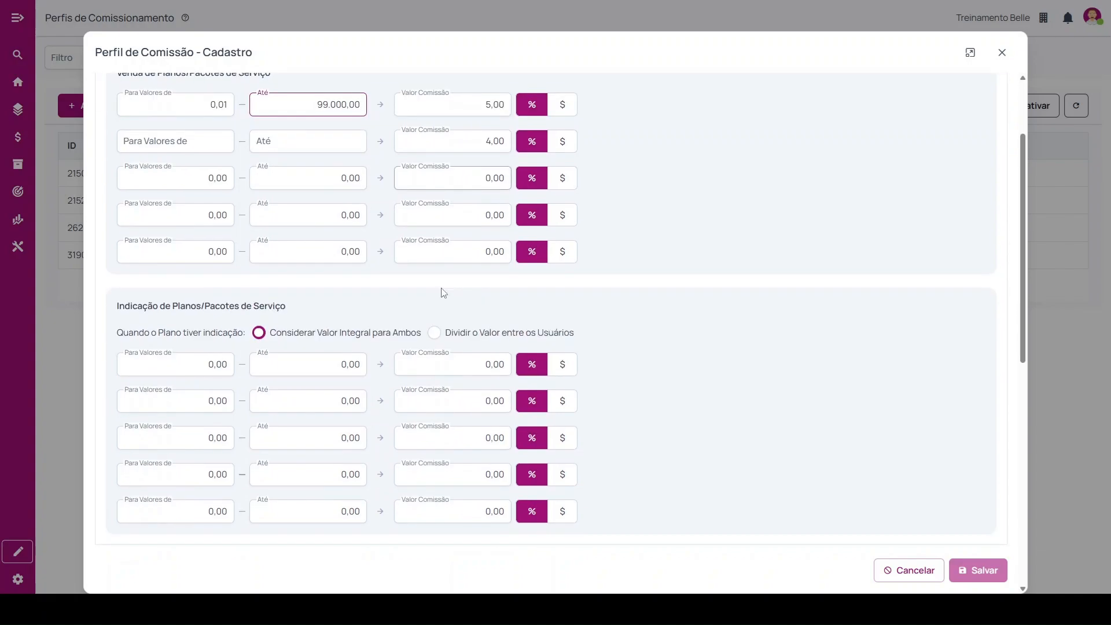
drag(124, 249, 310, 254)
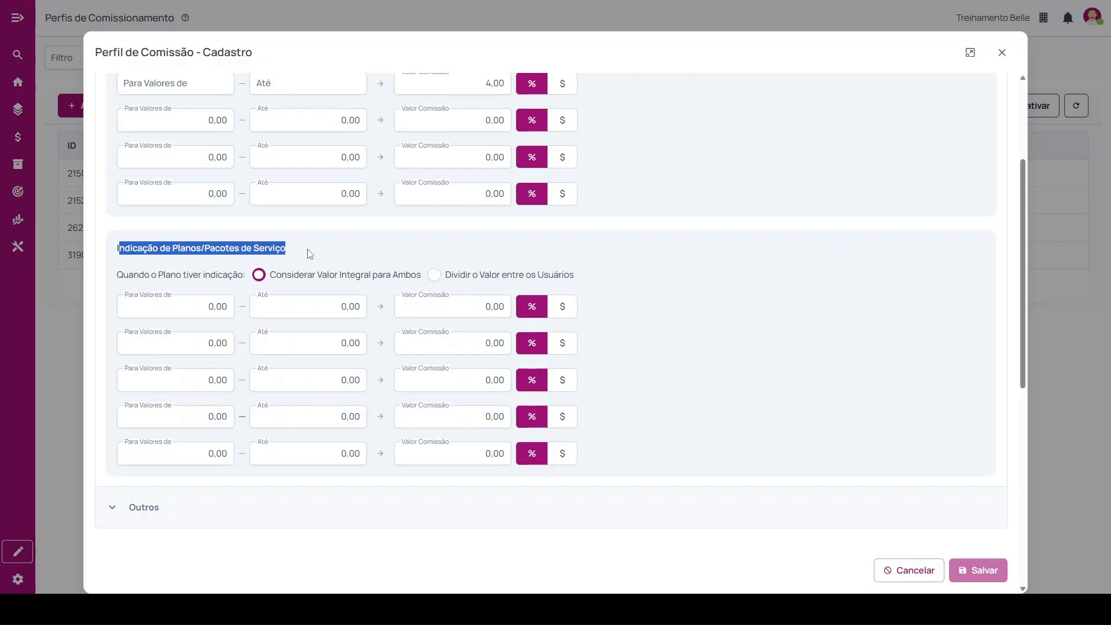
drag(117, 274, 254, 283)
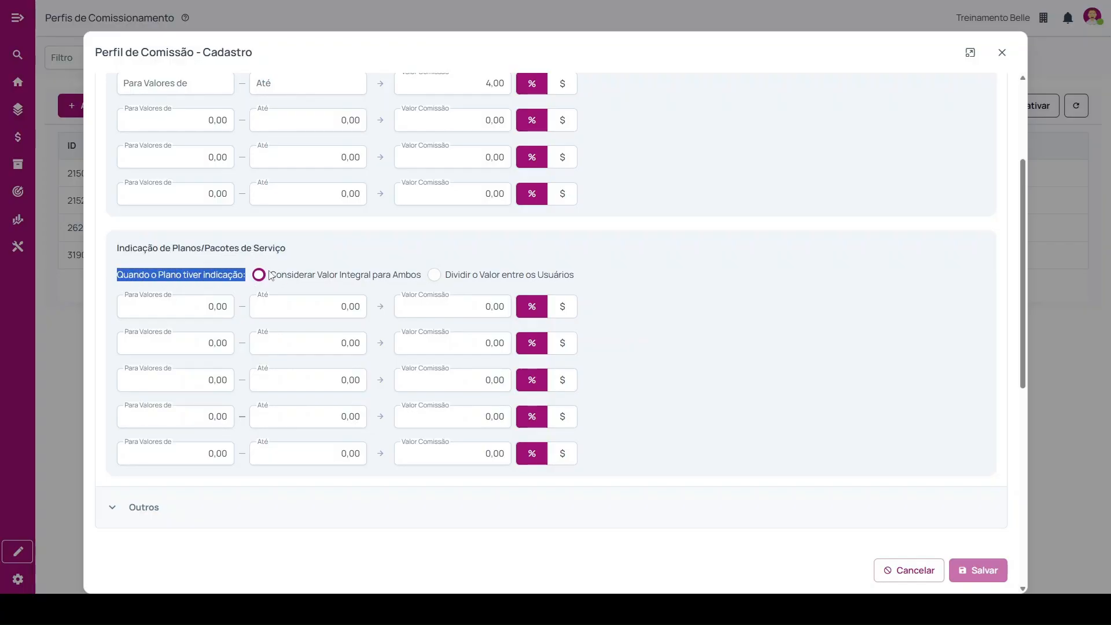
drag(271, 276, 350, 270)
click(196, 309)
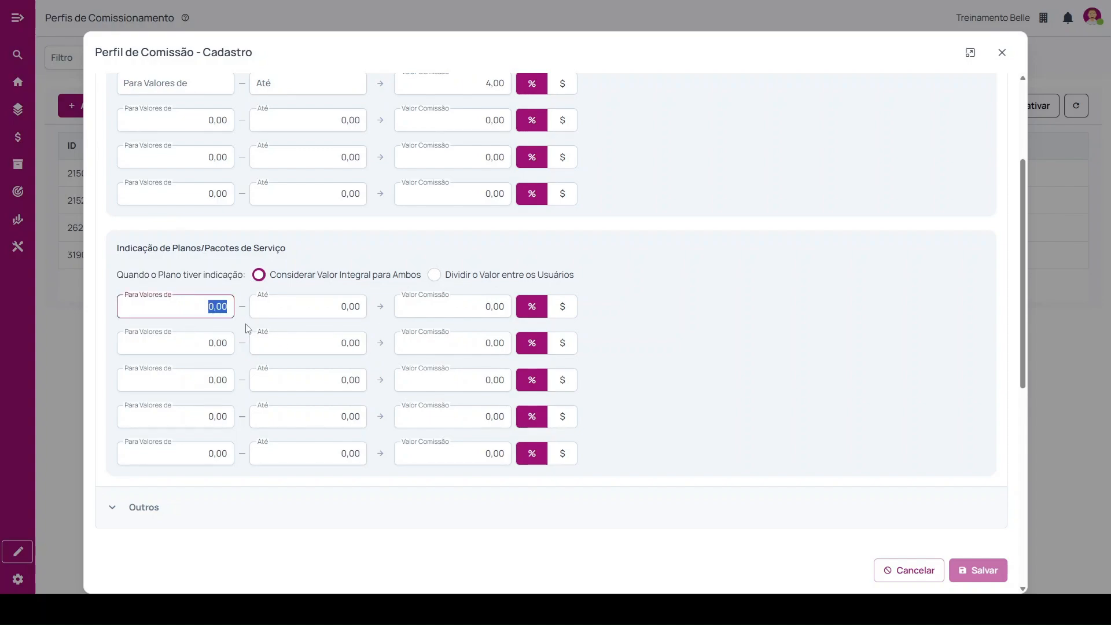
click(193, 345)
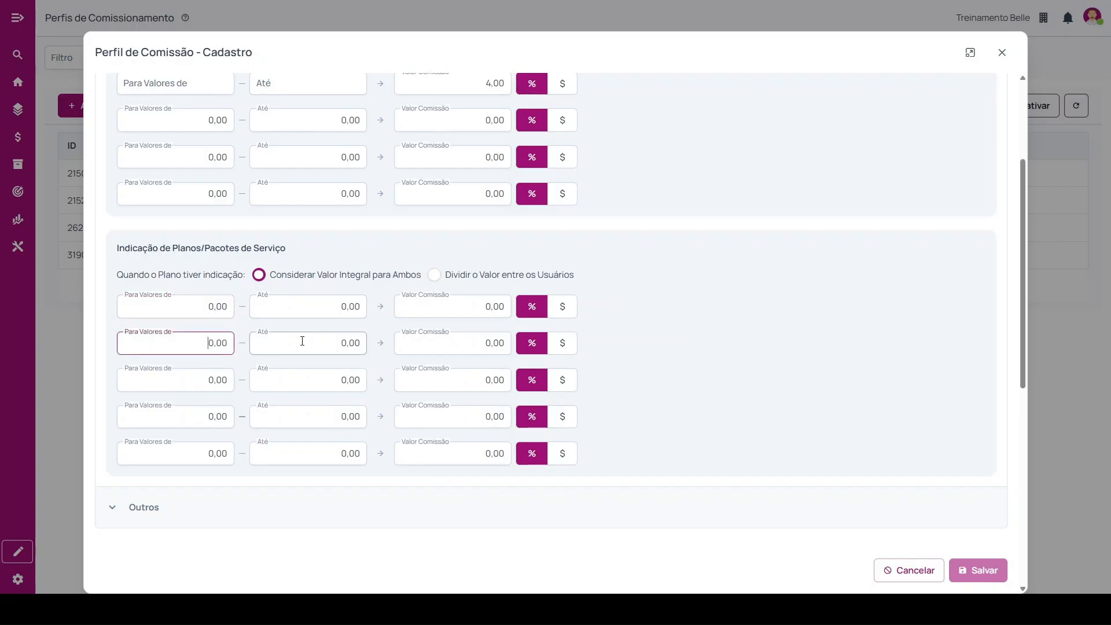
click(301, 342)
click(209, 380)
click(282, 377)
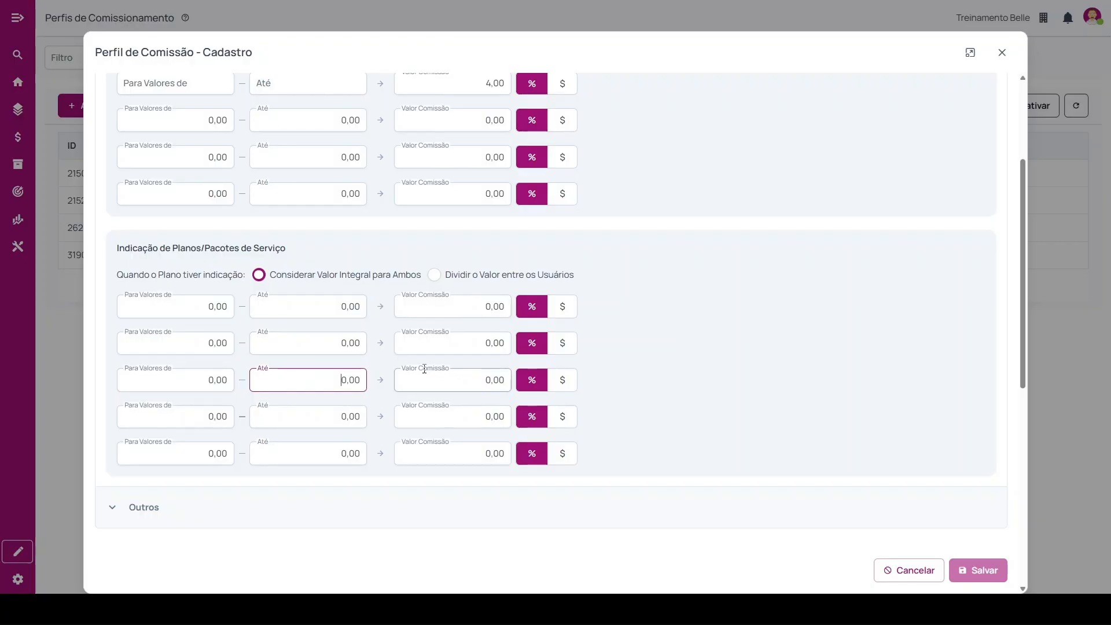
scroll(421, 367, up, 3)
scroll(256, 318, up, 1)
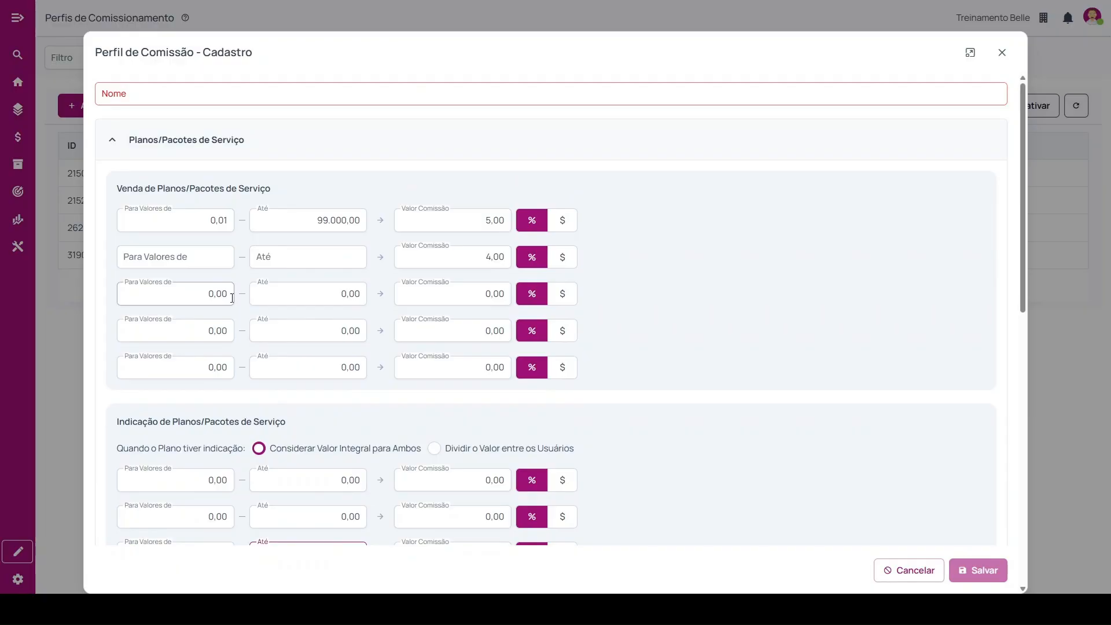
click(183, 153)
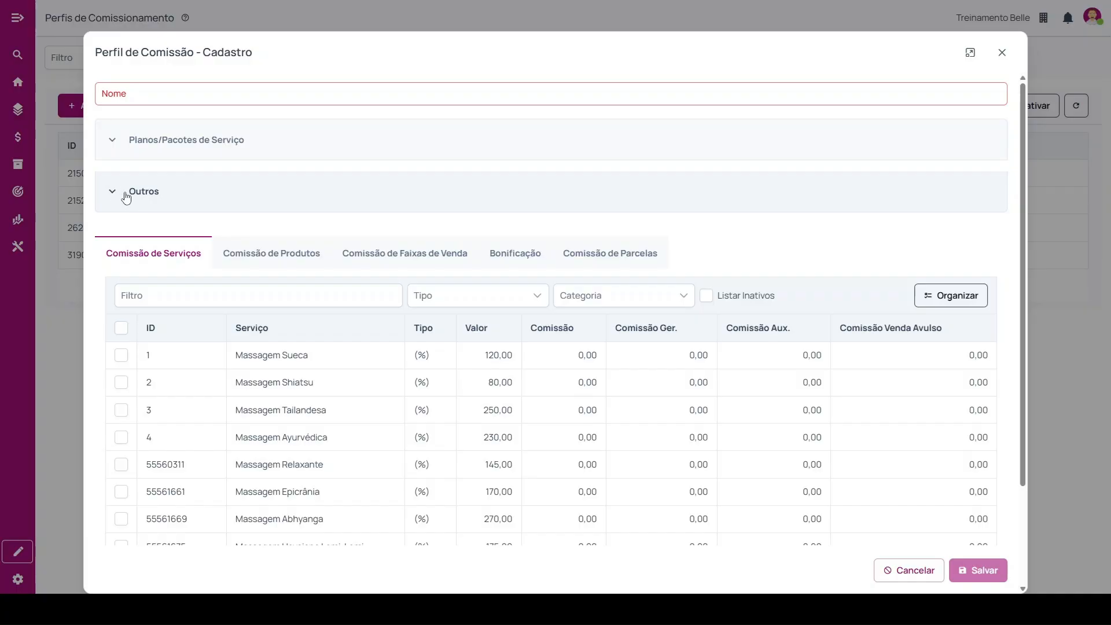
Review the voucher and manager commission fields in the Outros section, leaving the section collapsed.
click(217, 199)
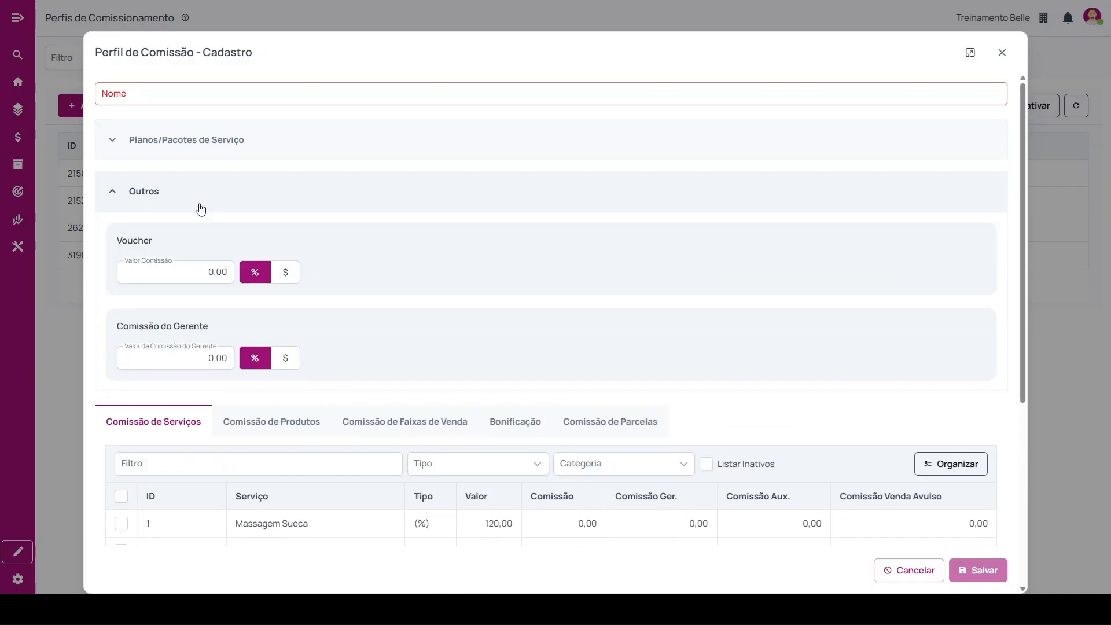
click(223, 274)
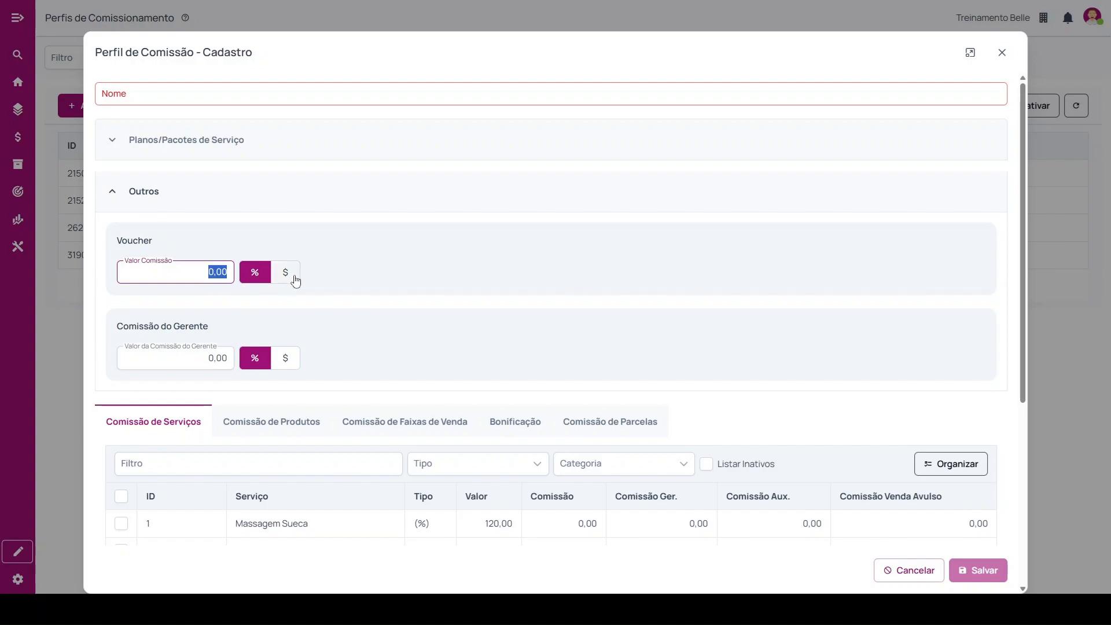
drag(118, 326, 236, 332)
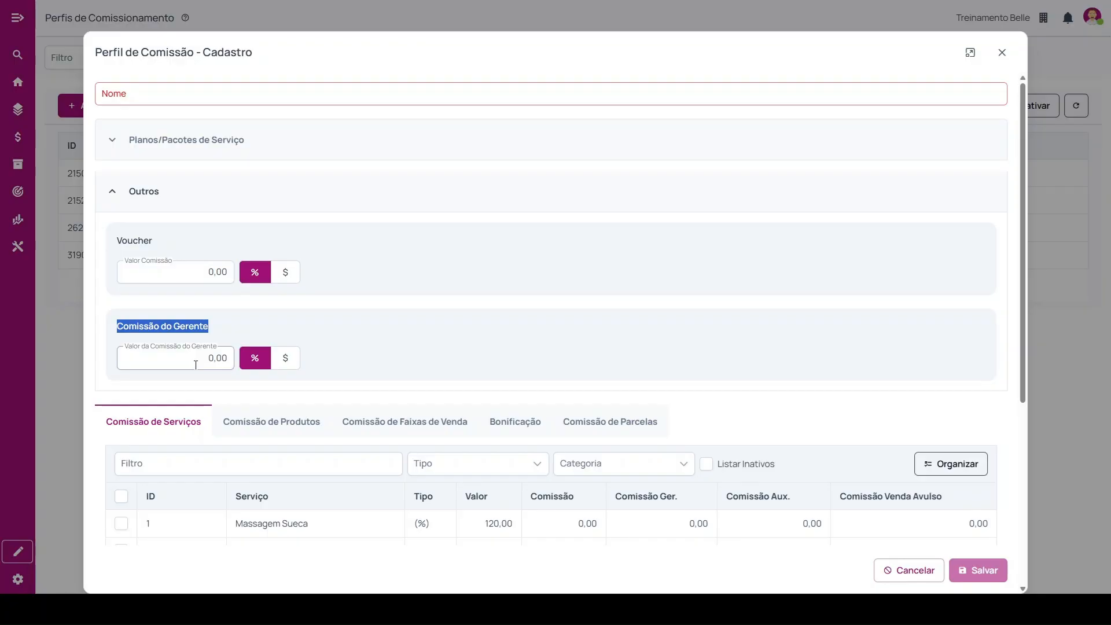
click(151, 203)
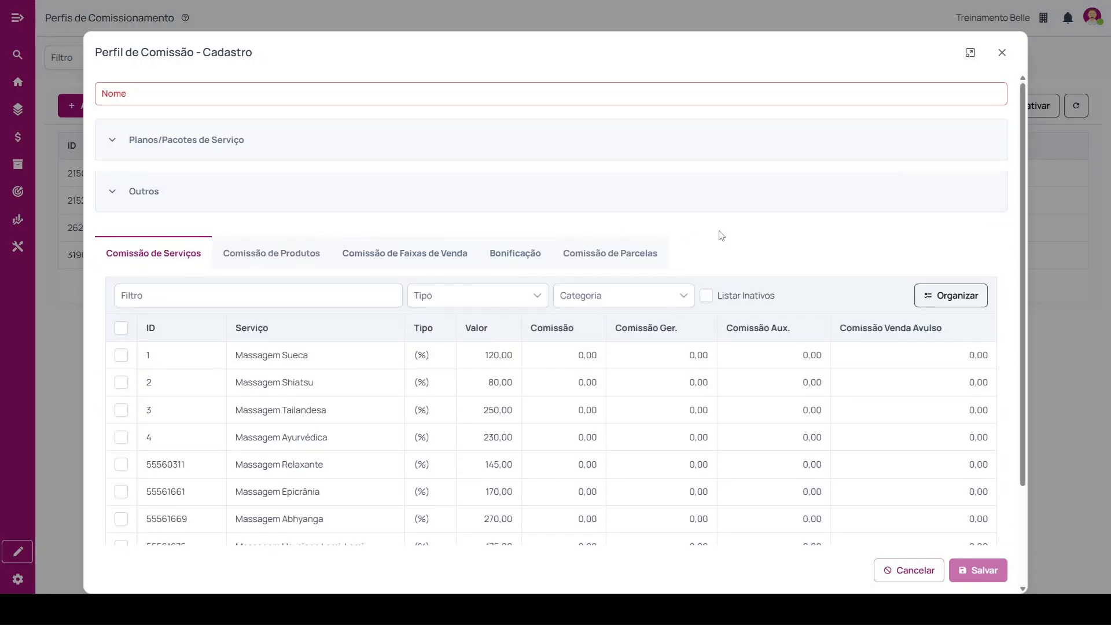
Look through the list of services and their commission columns under Comissão de Serviços.
click(131, 293)
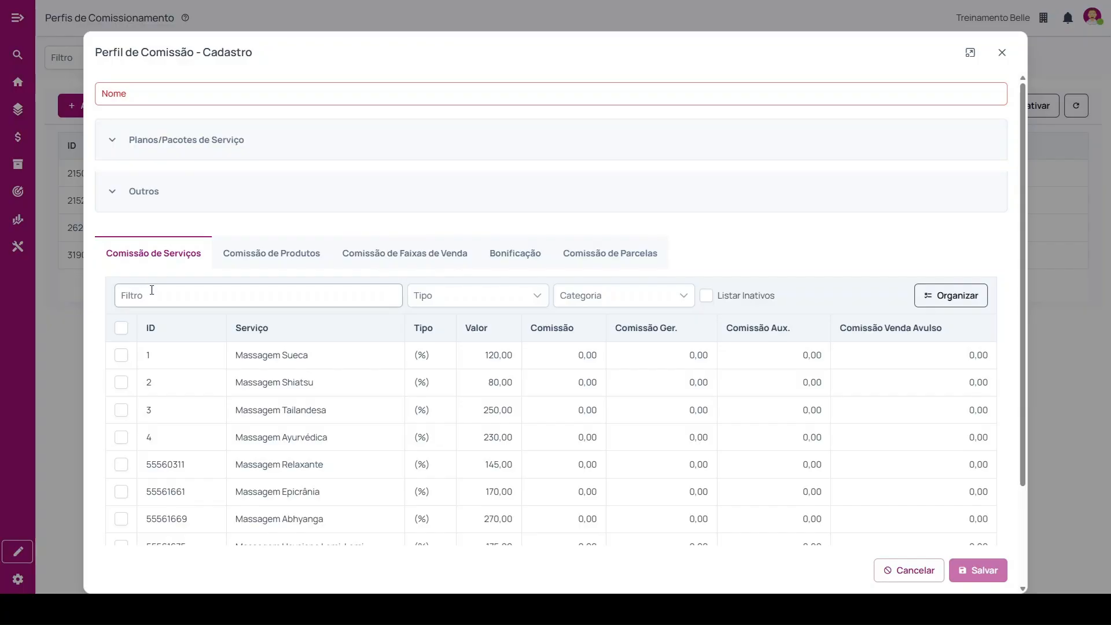
click(149, 266)
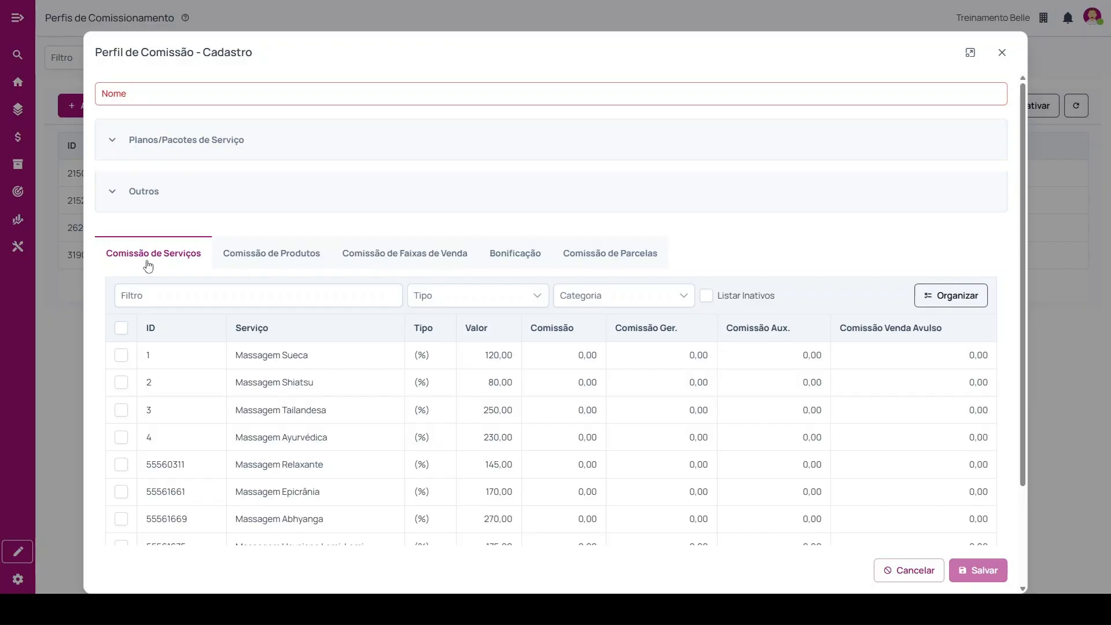
scroll(317, 303, down, 1)
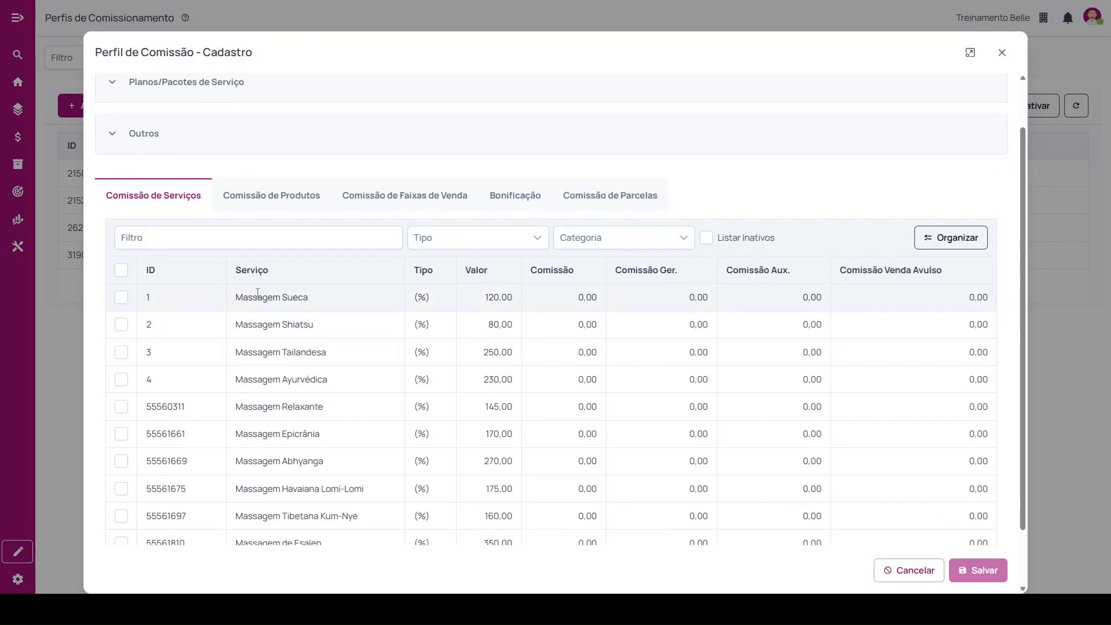
scroll(280, 292, down, 1)
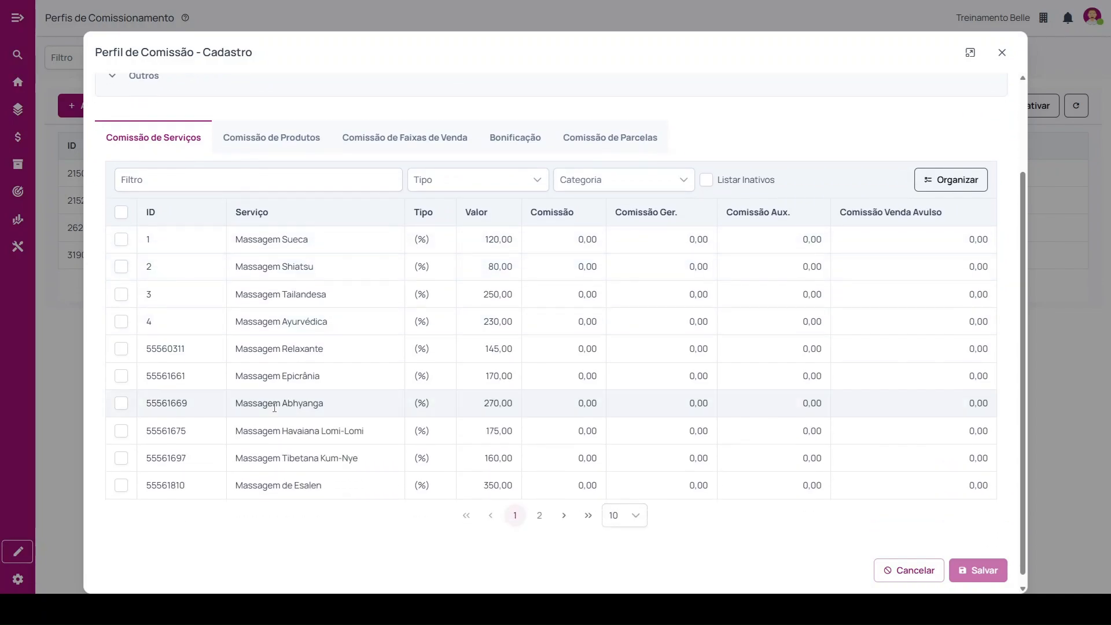
scroll(274, 407, up, 1)
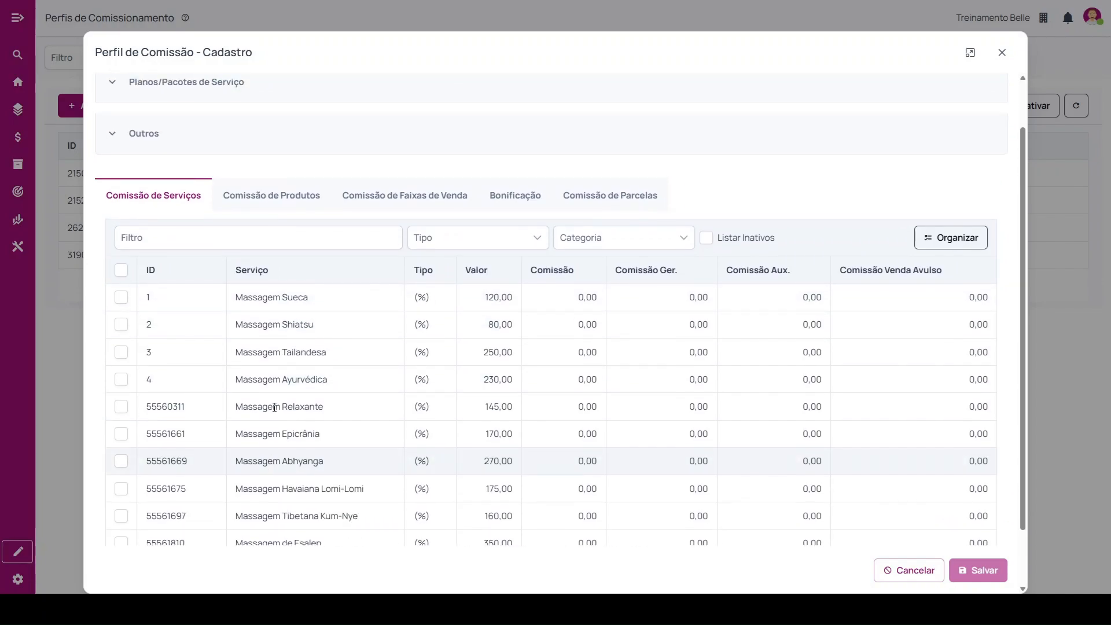
Select the services Massagem Sueca, Massagem Shiatsu and Massagem Tailandesa under Comissão de Serviços.
click(120, 297)
click(121, 325)
click(121, 352)
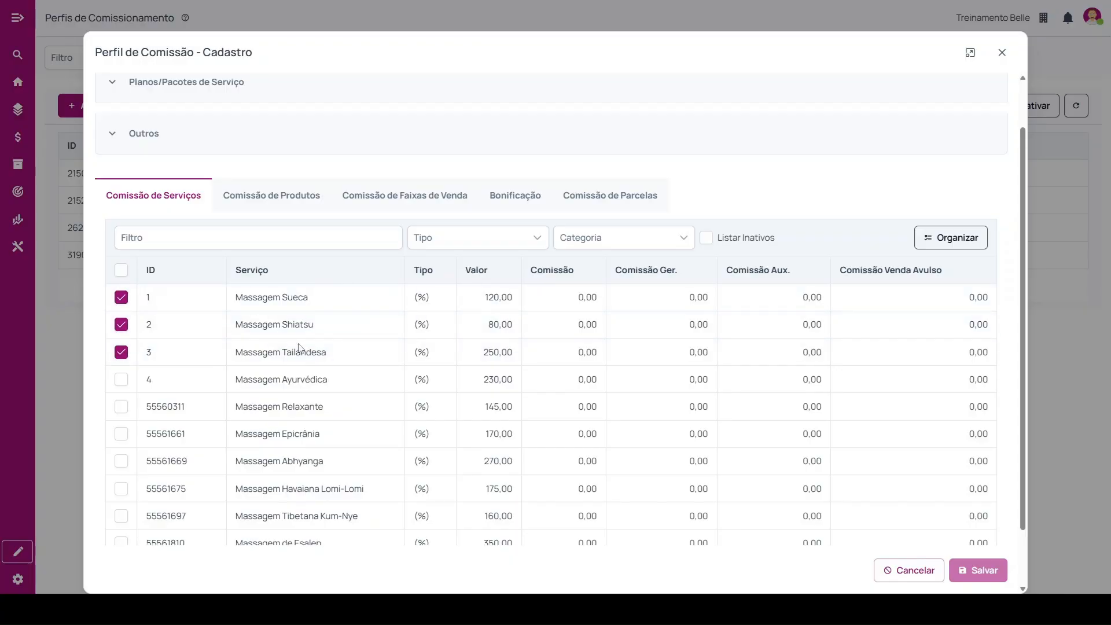
Check the commission type choices for Massagem Sueca, leaving the type as it is.
drag(410, 270, 438, 272)
click(428, 298)
click(426, 303)
click(426, 303)
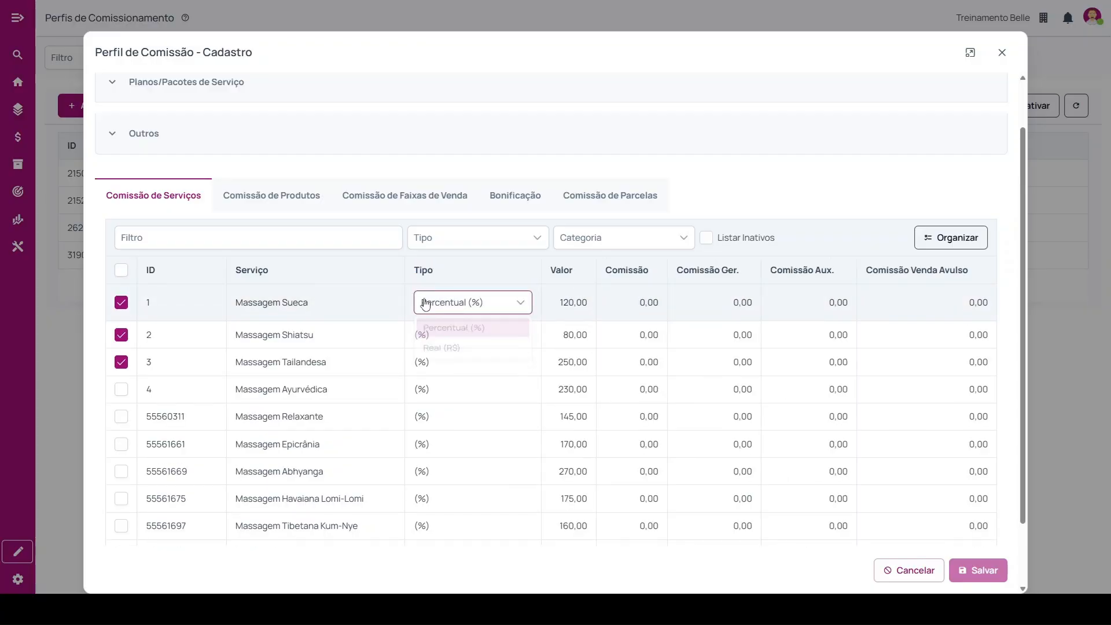
click(461, 269)
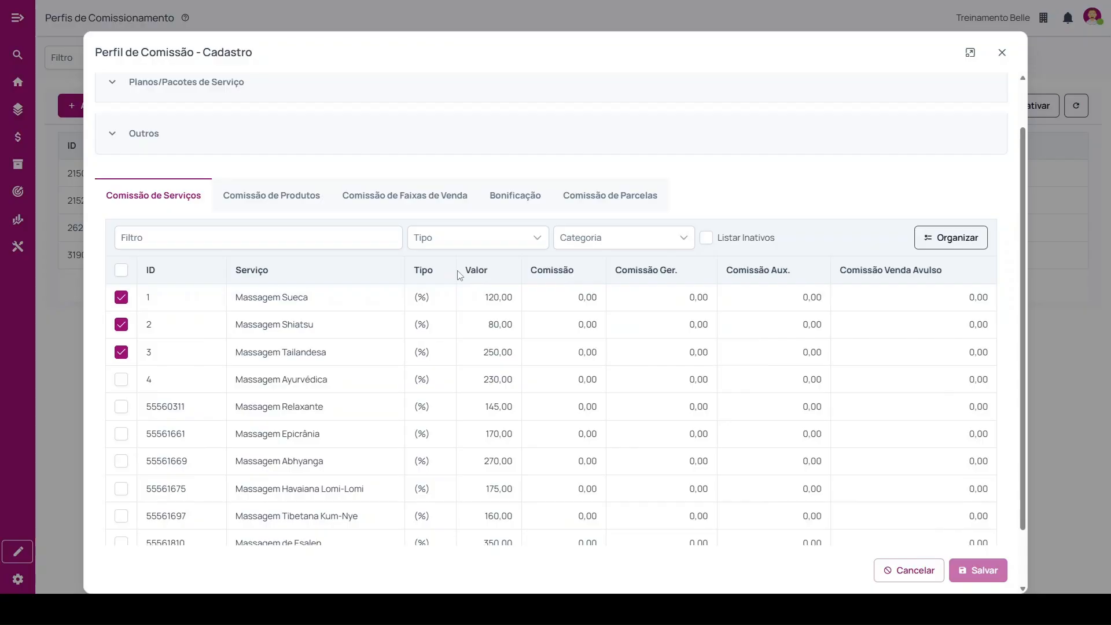
Review the Valor, Comissão, Comissão Ger., Comissão Aux. and Comissão Venda Avulso columns of the services table.
drag(462, 269, 491, 271)
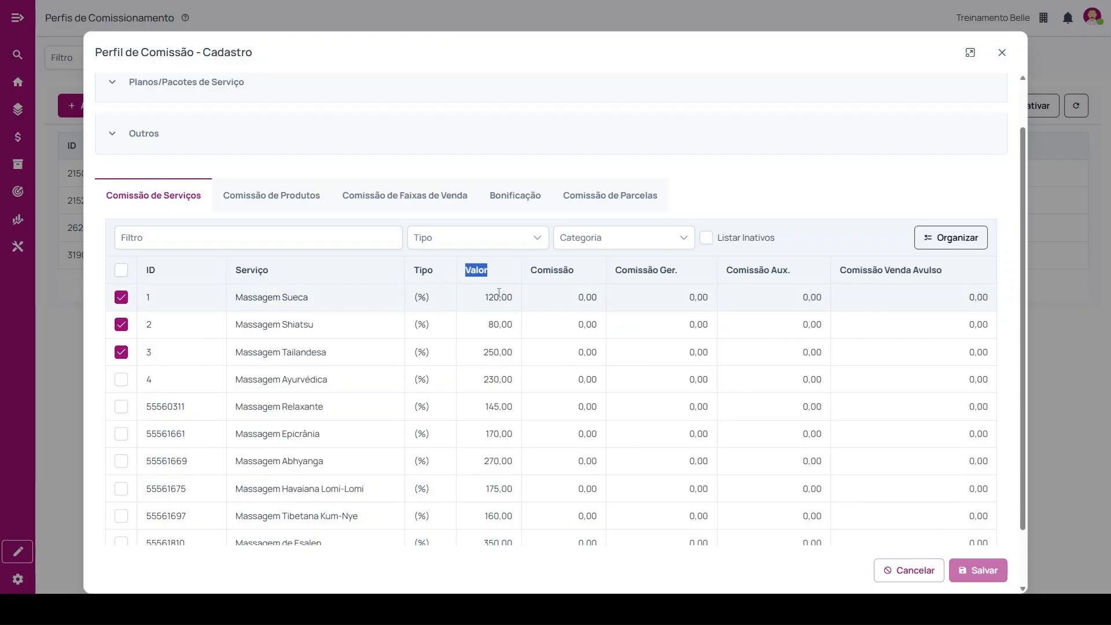
click(537, 268)
drag(537, 268, 576, 271)
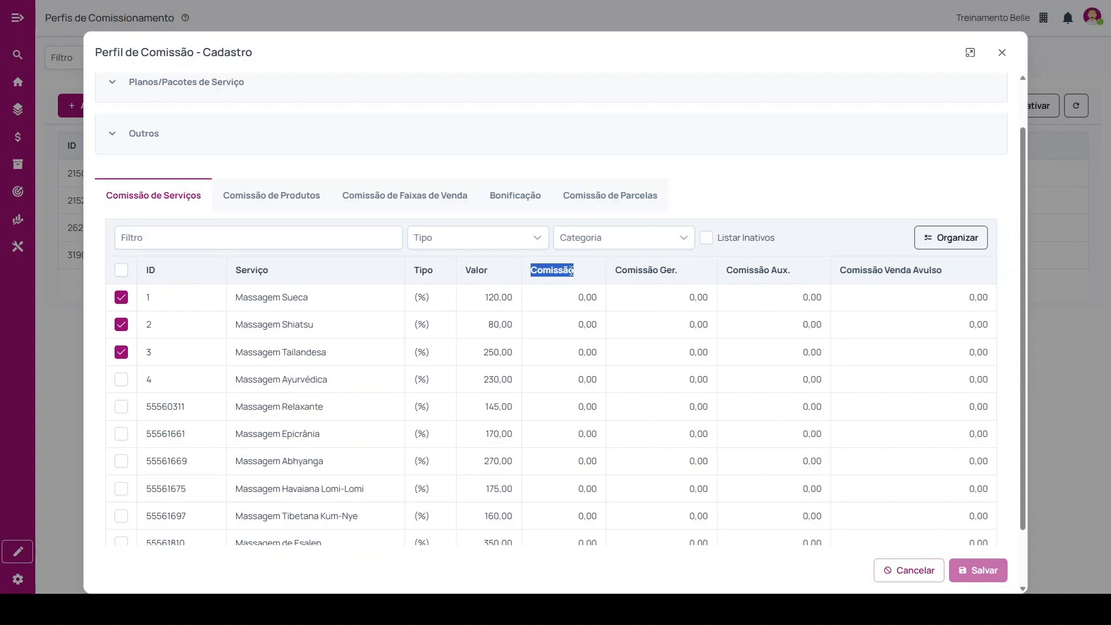
drag(613, 271, 684, 272)
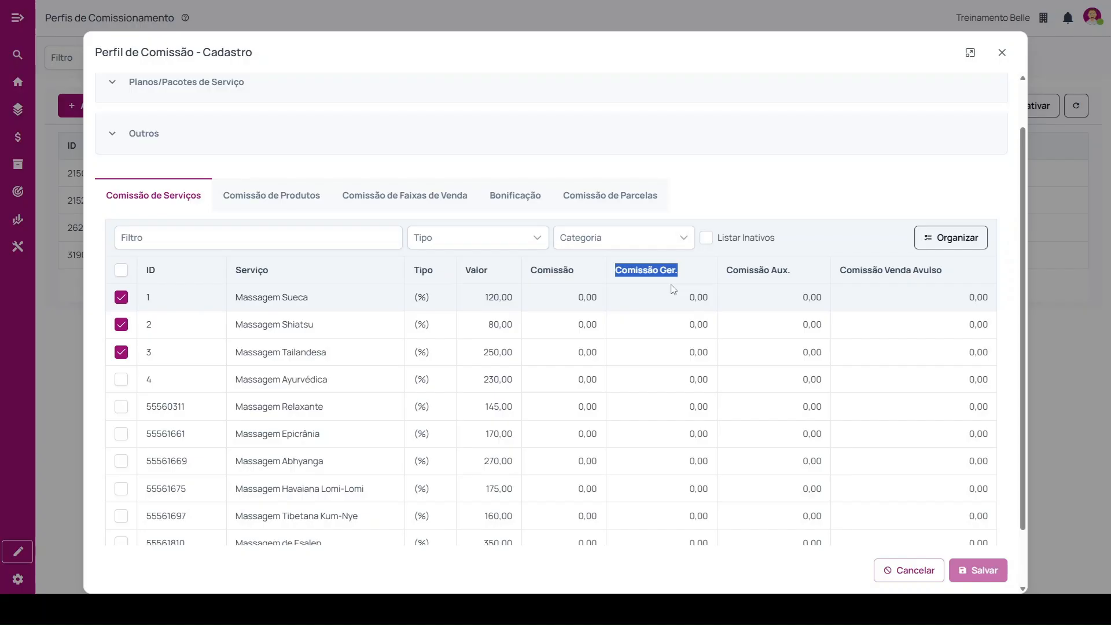
drag(727, 269, 794, 272)
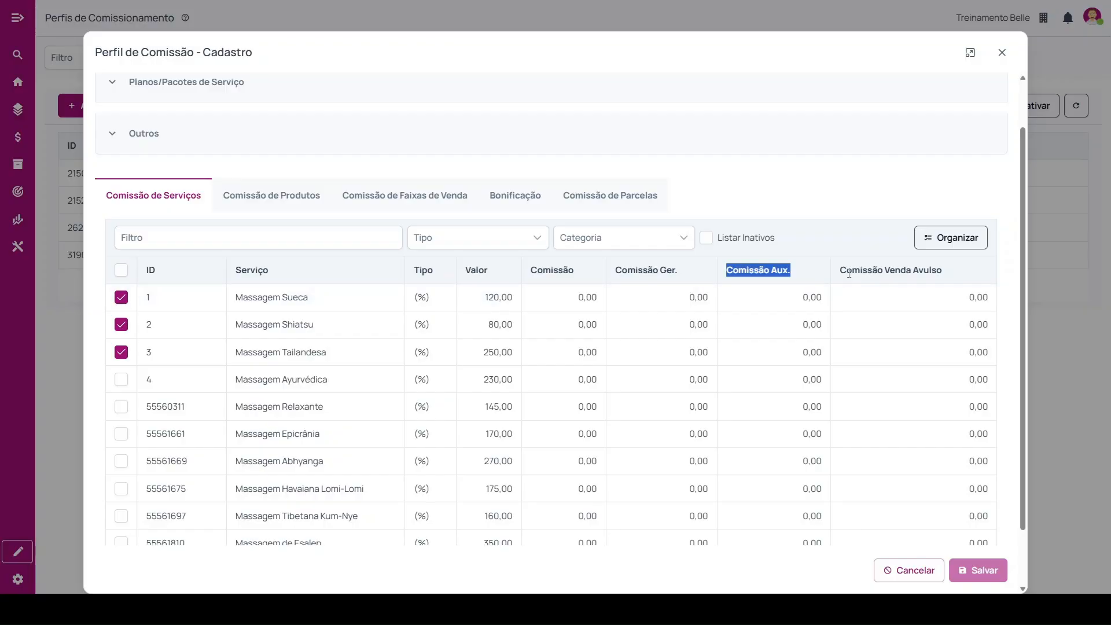
drag(840, 270, 942, 272)
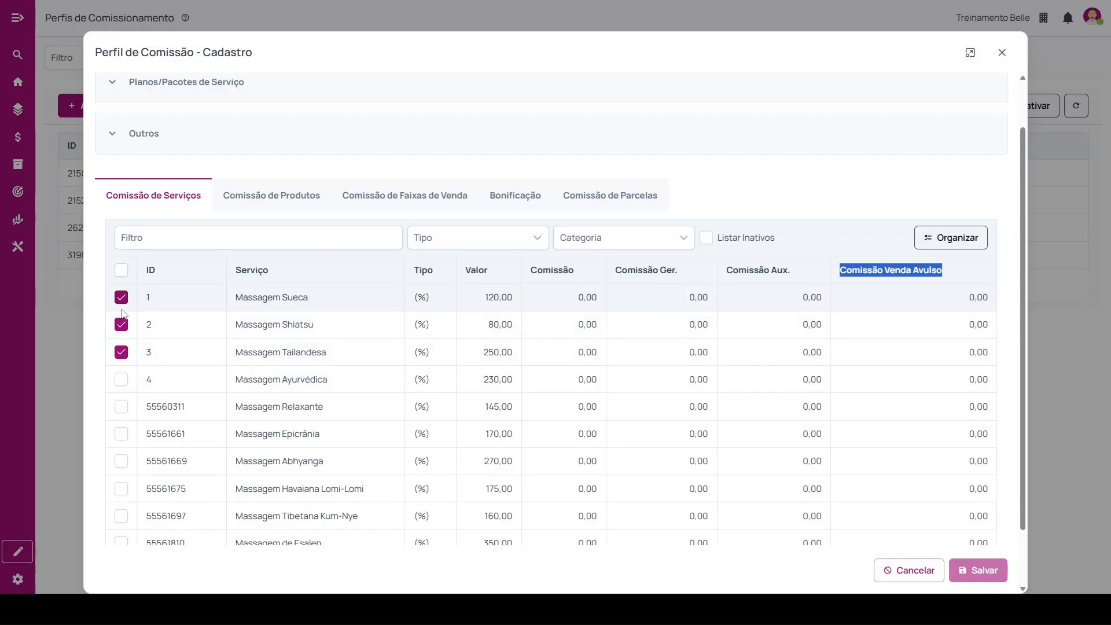
Open the Comissão values of the three selected massage services one after another without entering anything.
click(578, 297)
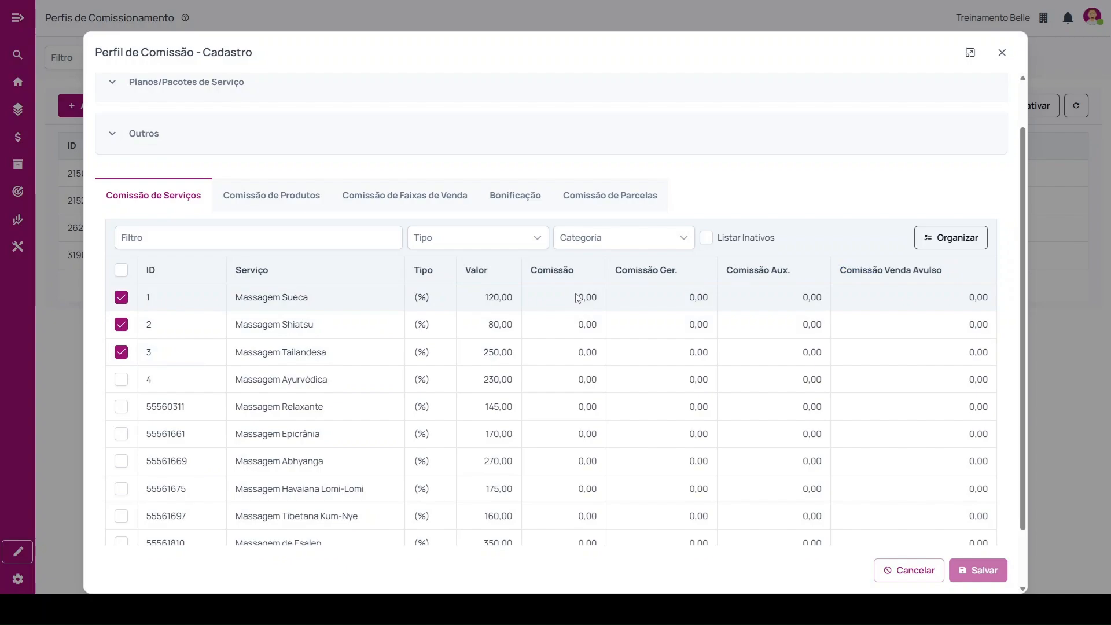
click(596, 345)
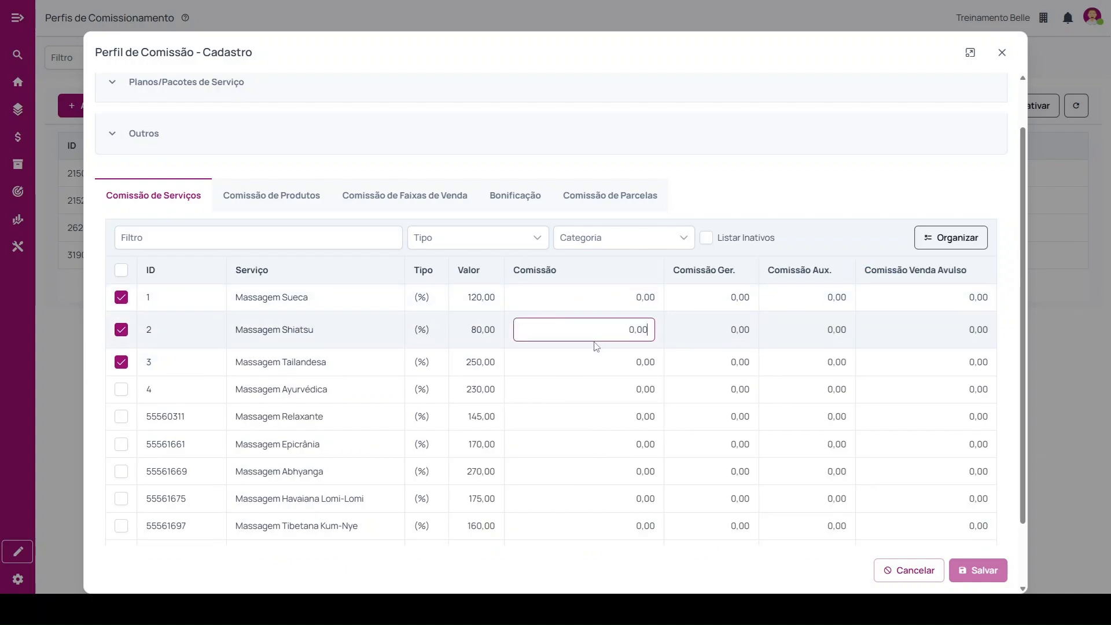
click(607, 373)
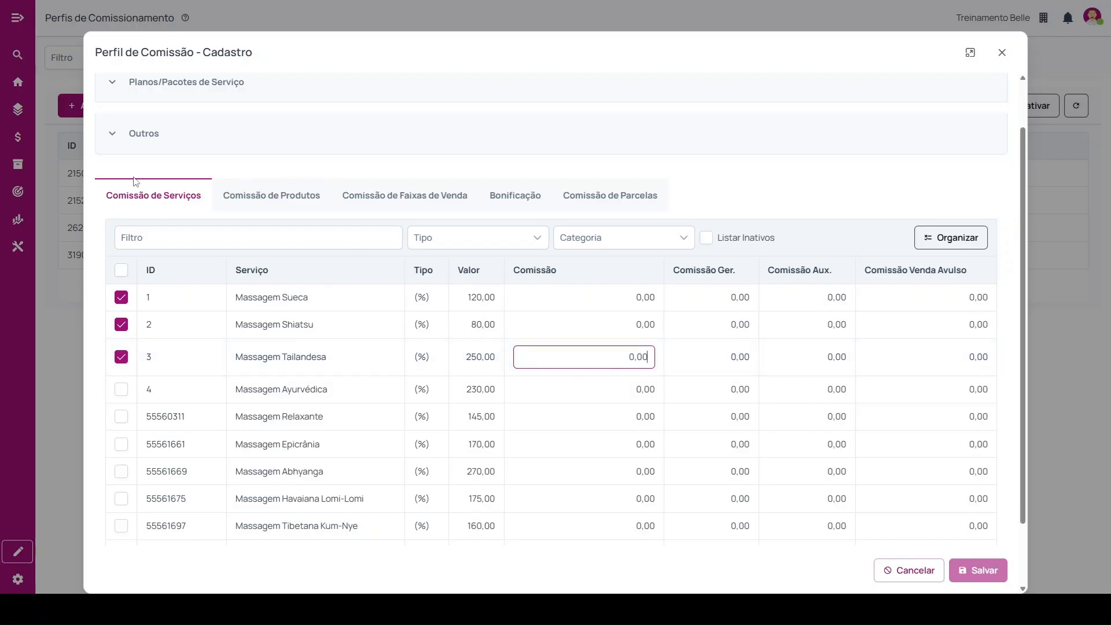
Under Comissão de Produtos, select Creme Neutro, Creme Termoativado Lipotérmico, Óleo Vegetal Natural, Vela Massagem and Argila Verde.
click(272, 198)
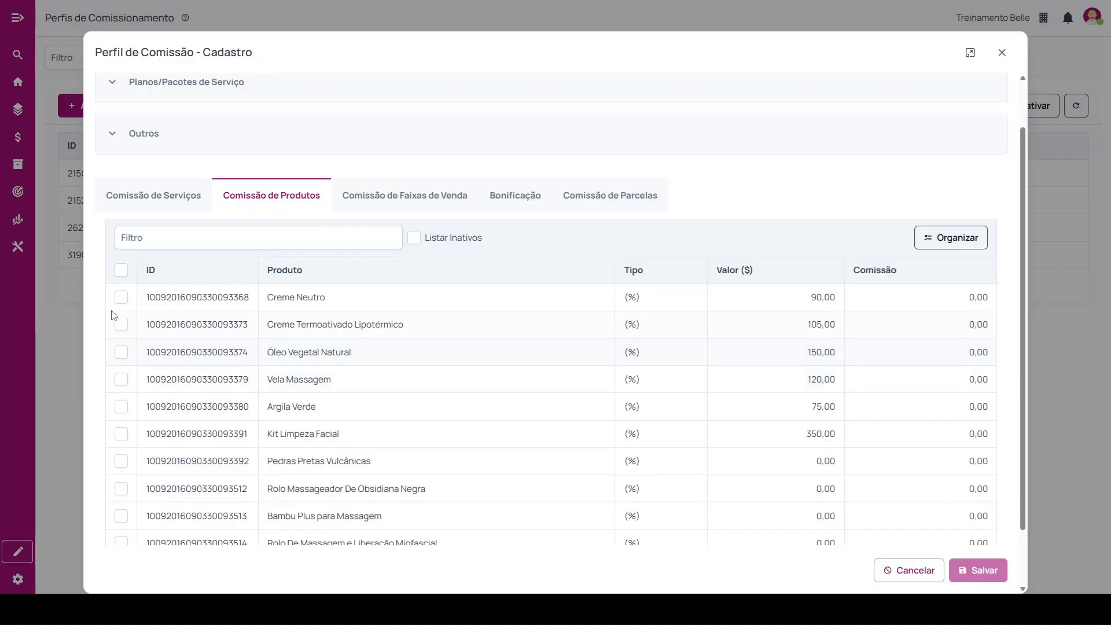
click(120, 298)
click(122, 325)
click(121, 352)
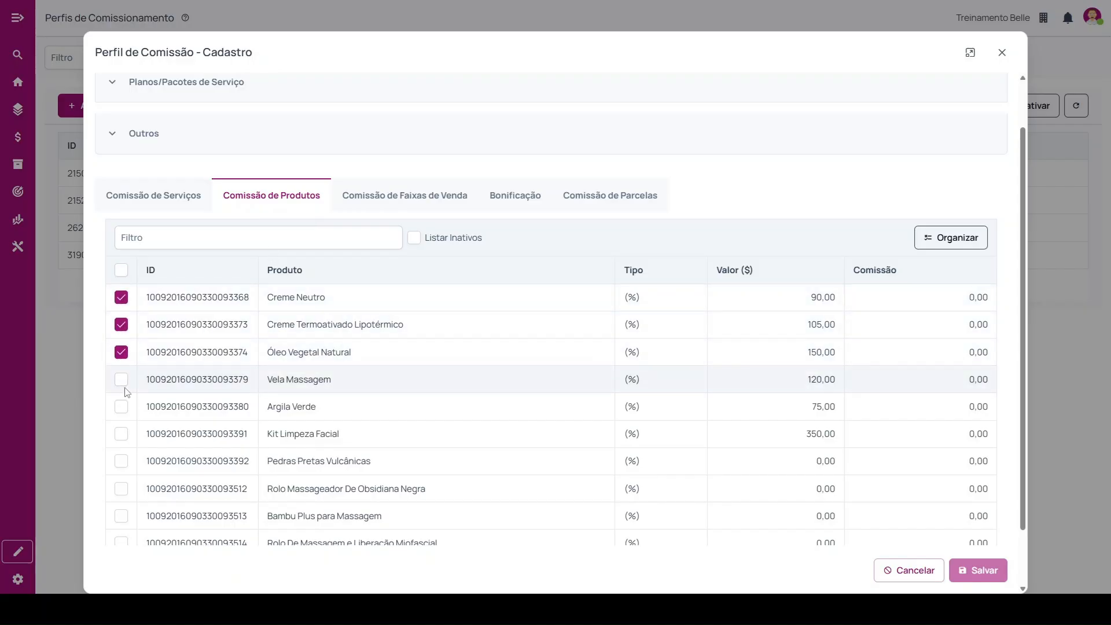
click(122, 380)
click(121, 407)
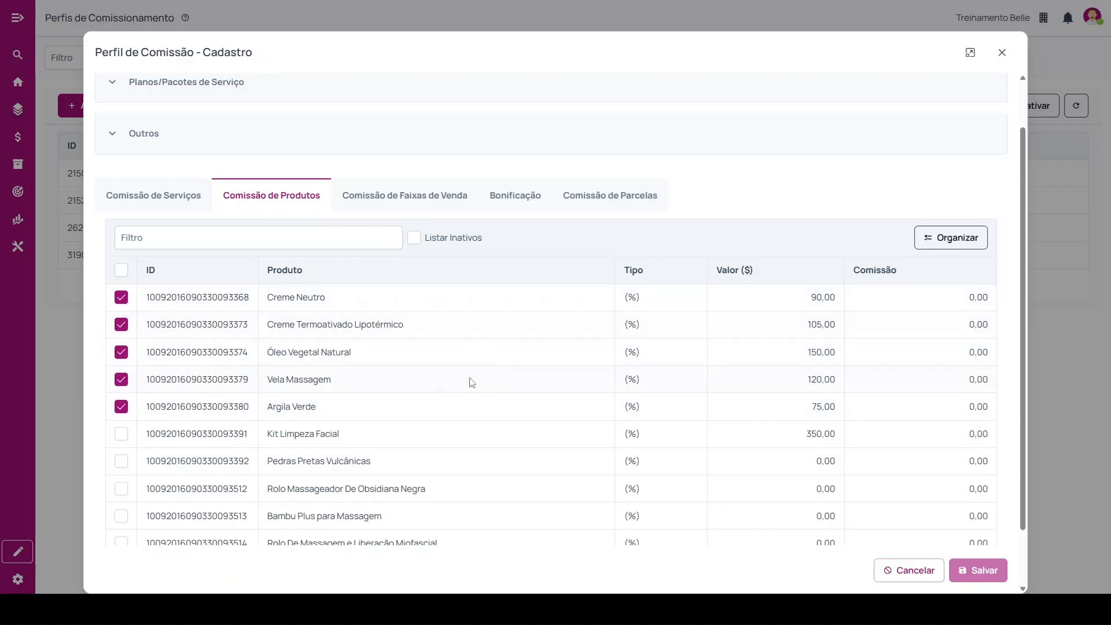
Inspect the editable commission type and commission value of Creme Neutro, leaving both as they are.
click(647, 299)
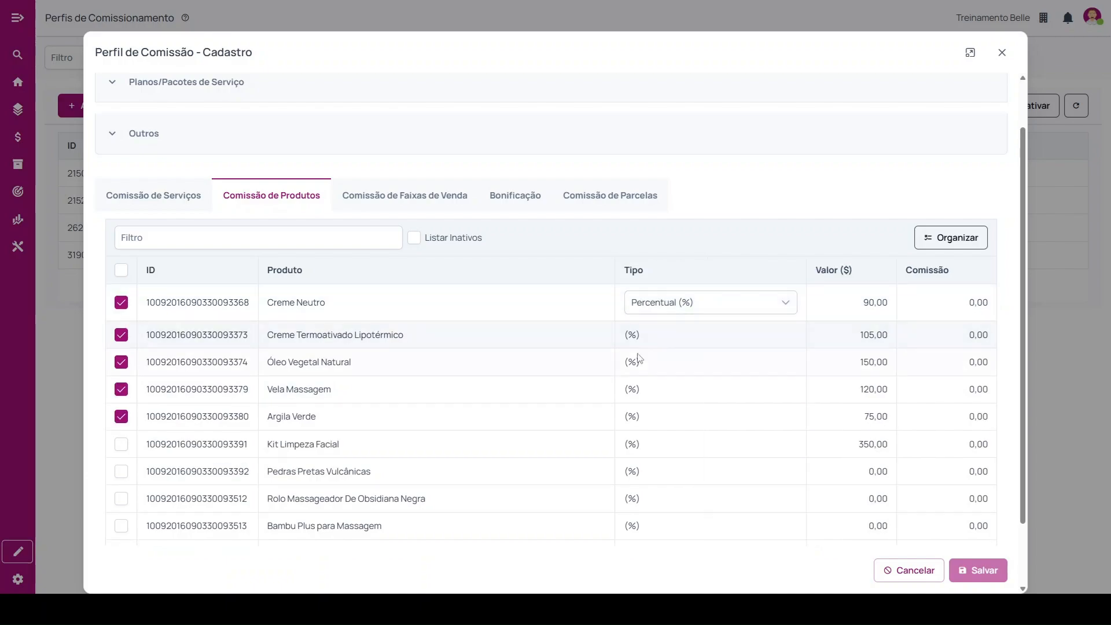
click(978, 302)
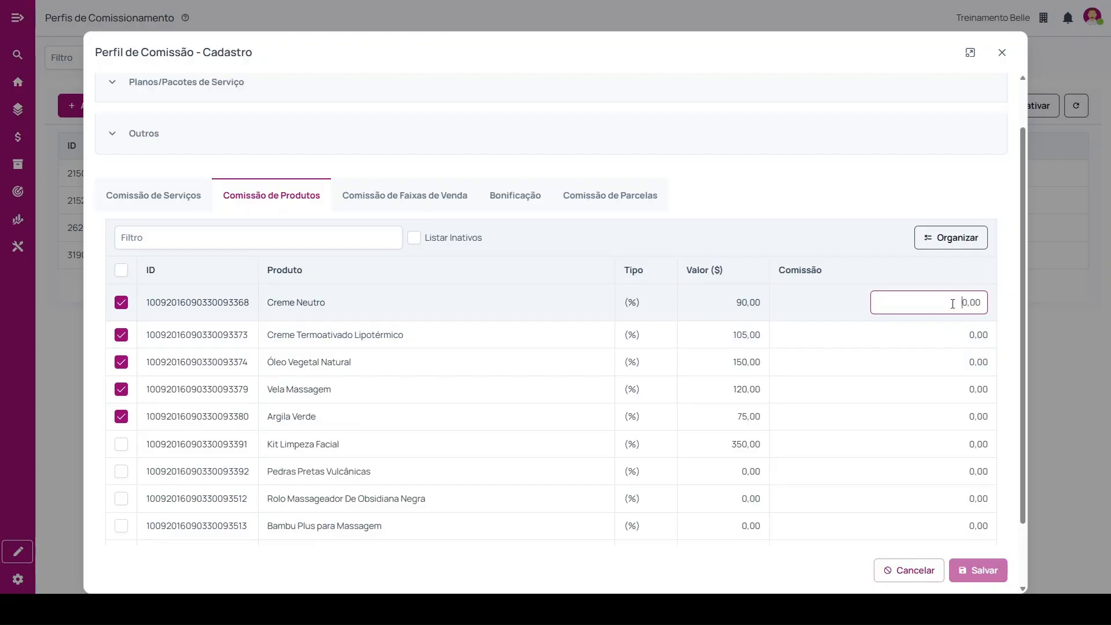
click(536, 239)
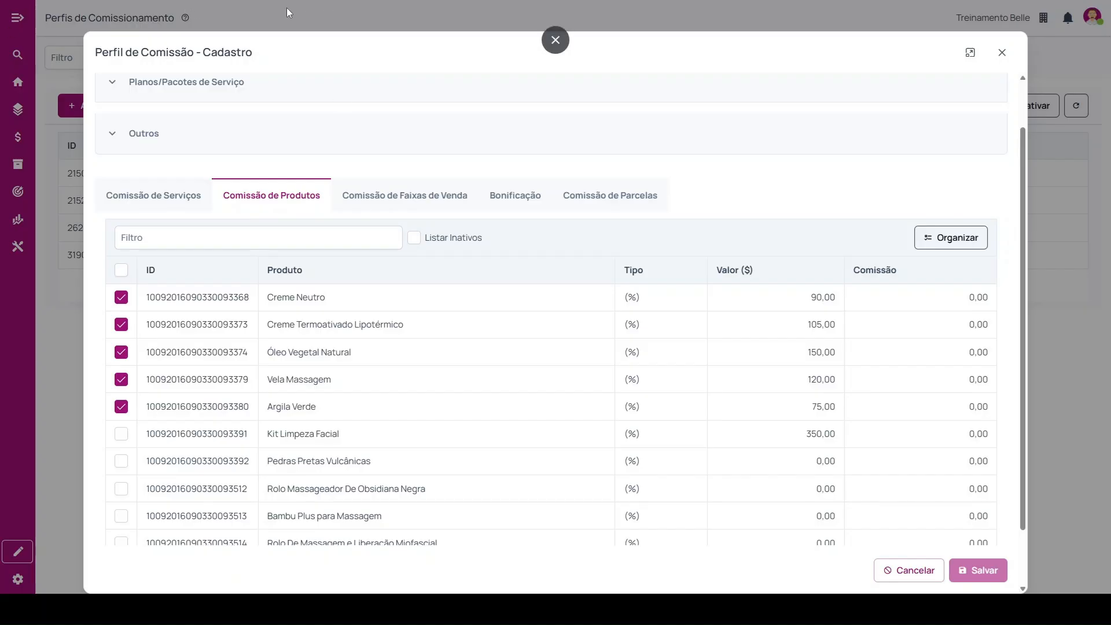
Review the sales considered and the seller and assistant period options under Comissão de Faixas de Venda.
click(402, 200)
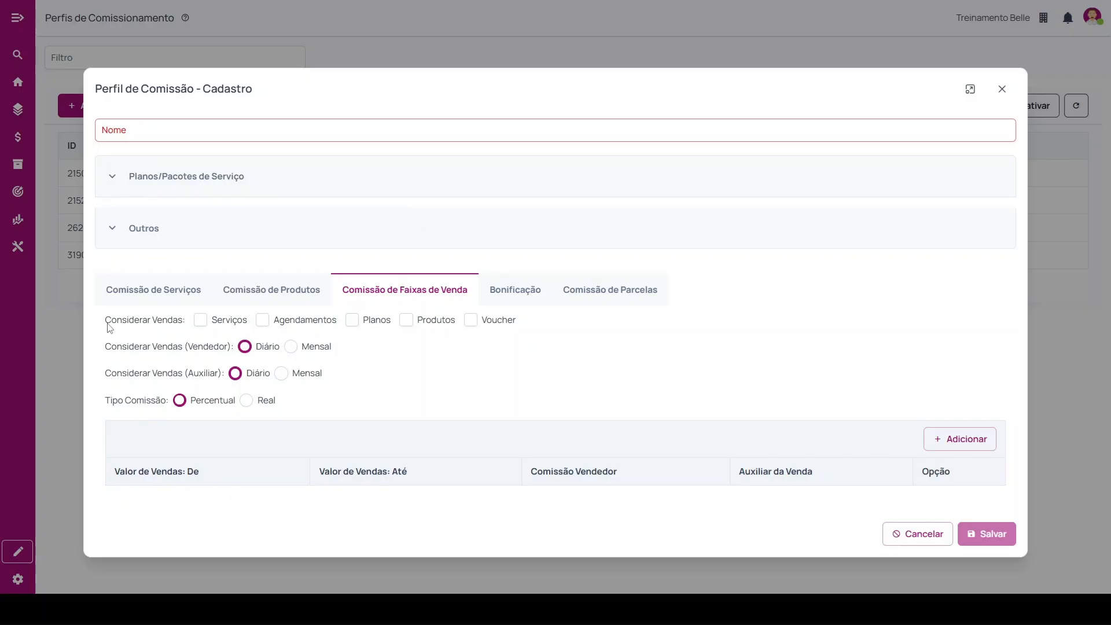
drag(105, 322, 179, 325)
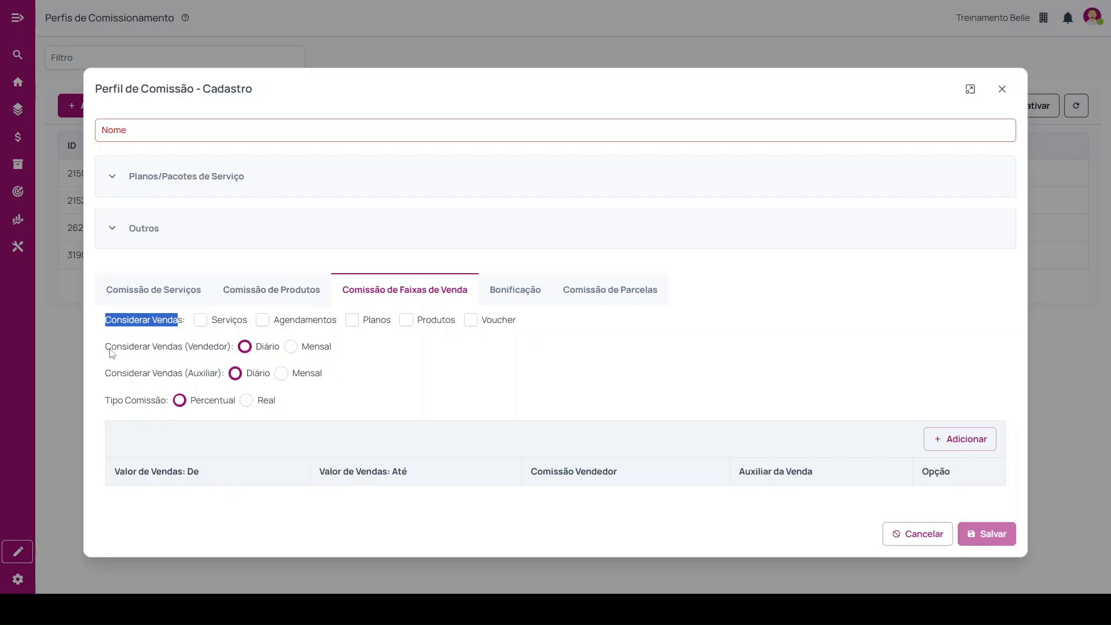
drag(106, 348, 312, 352)
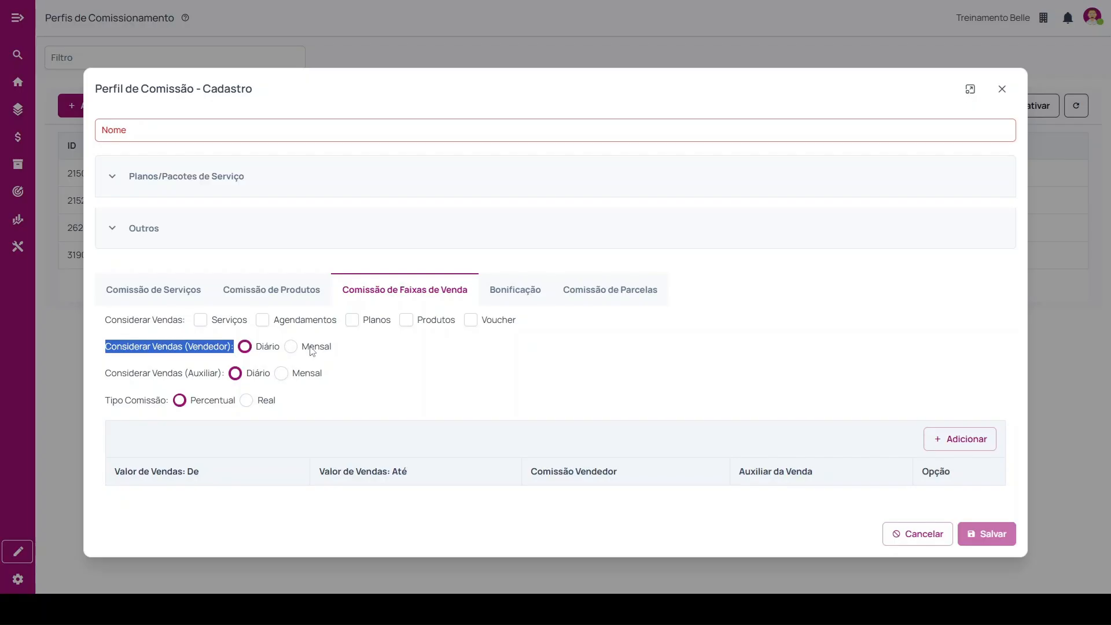
drag(112, 375, 224, 378)
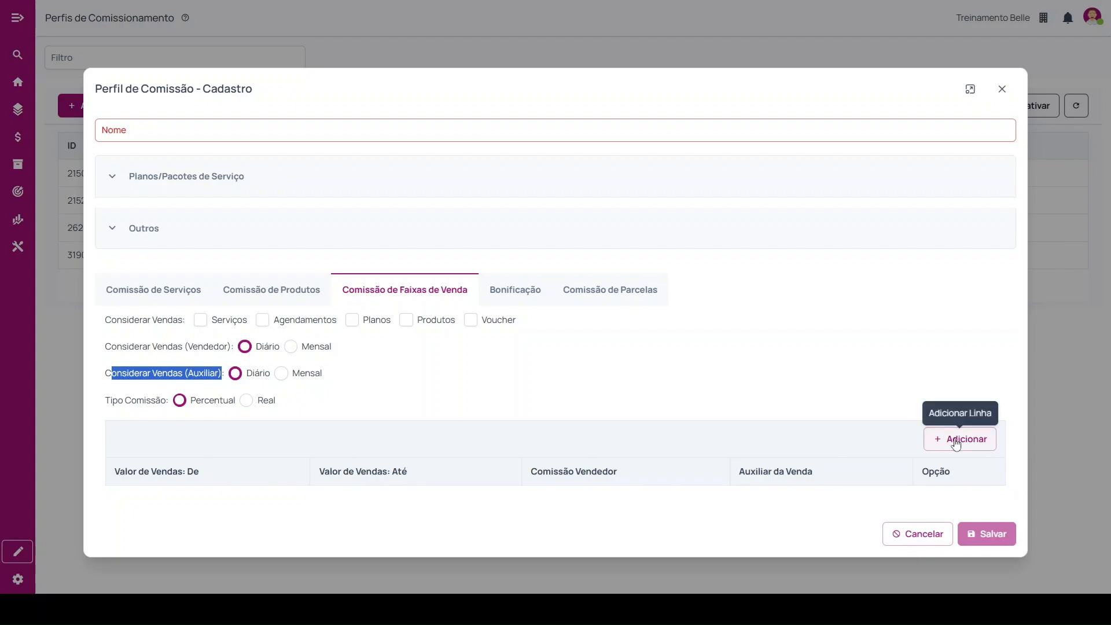
Add a sales range running from 10.000,00 to 20.000,00.
click(956, 443)
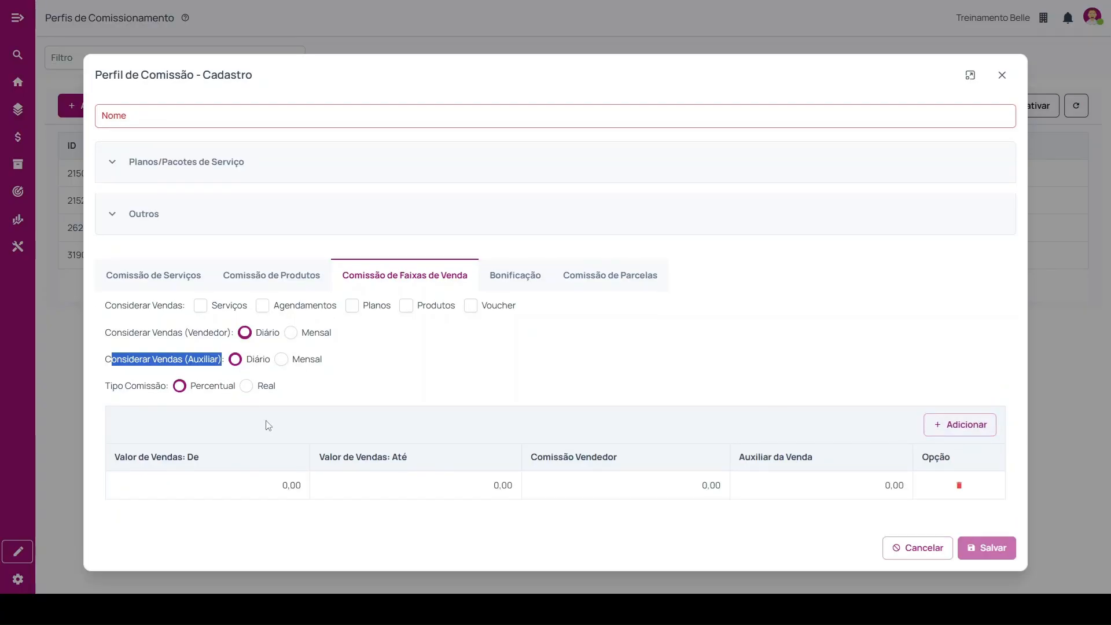
click(298, 488)
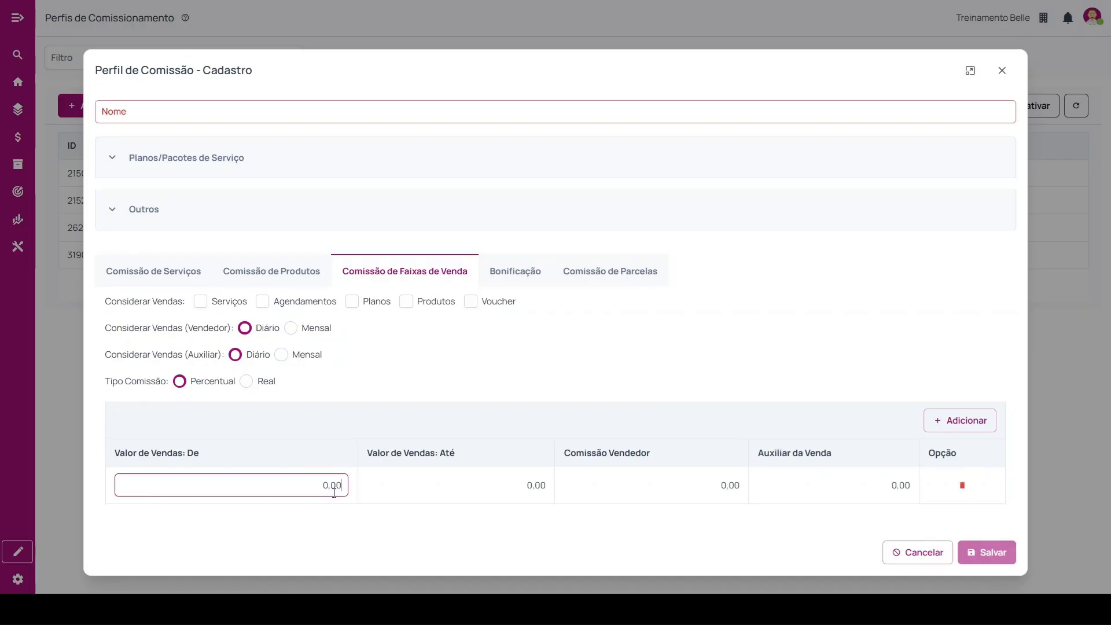
text(1000000)
key(Tab)
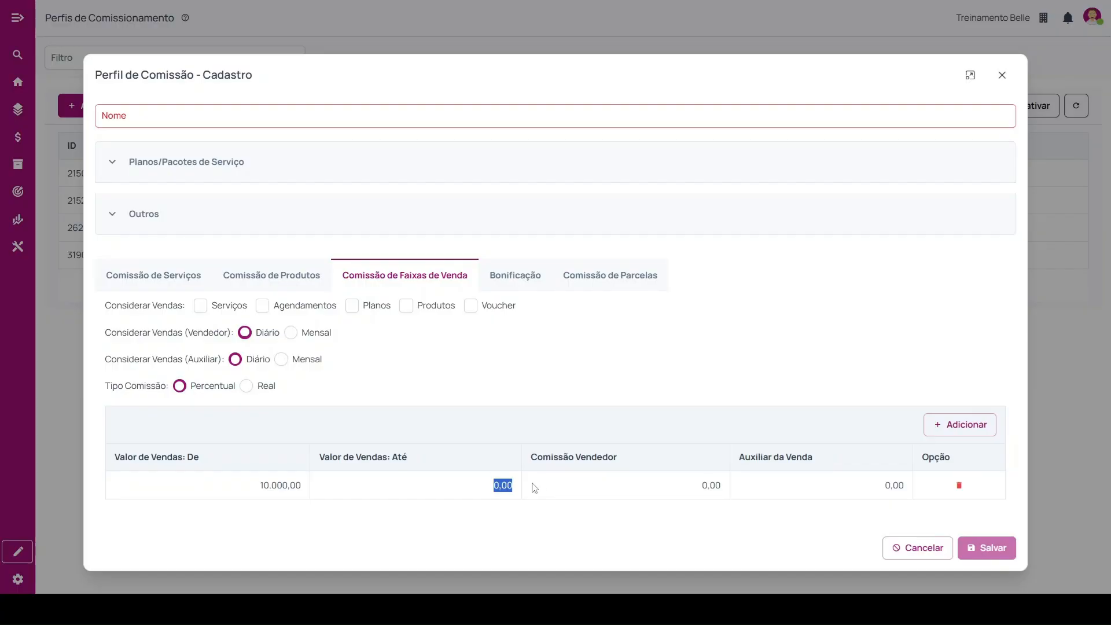
click(515, 489)
text(20.000,00)
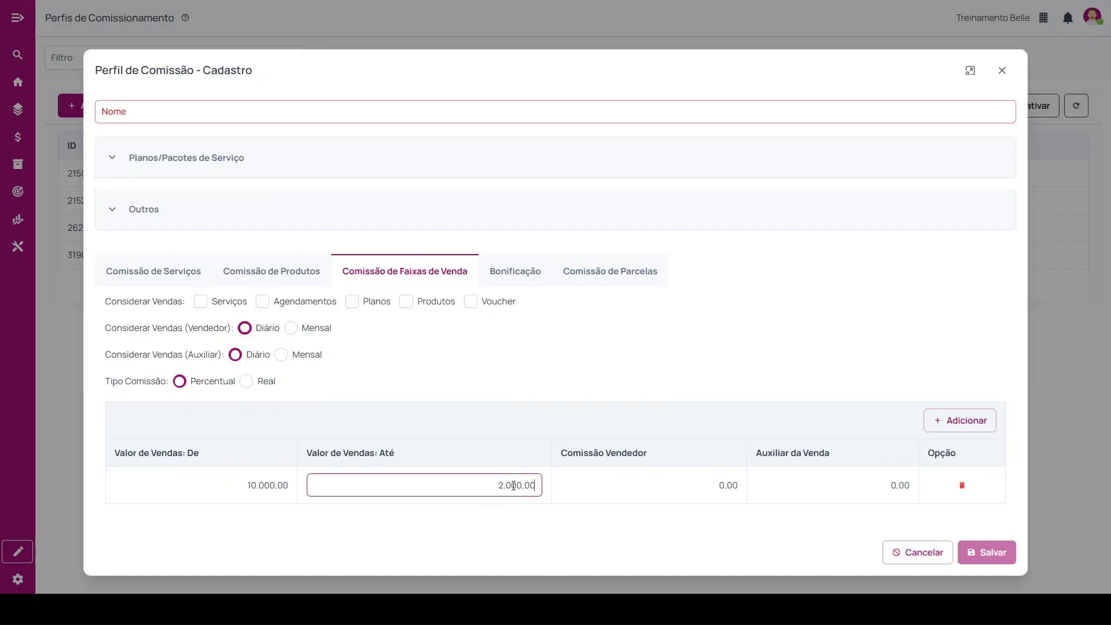
Set the sales range's Comissão Vendedor to 2,00 and add a second, empty range row.
click(739, 489)
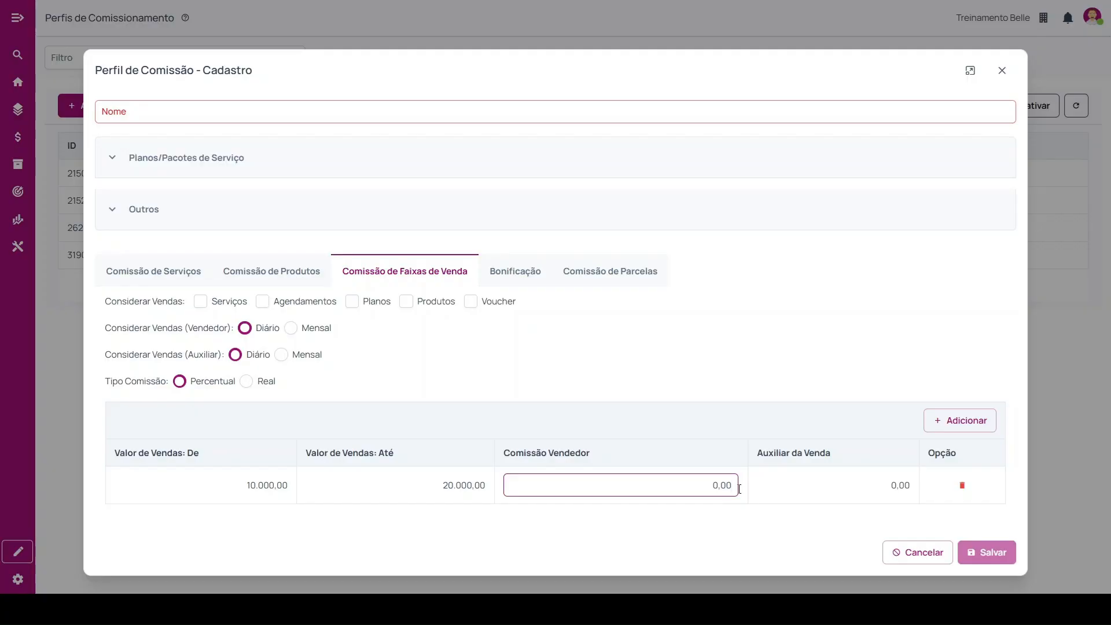
text(20.)
text(0)
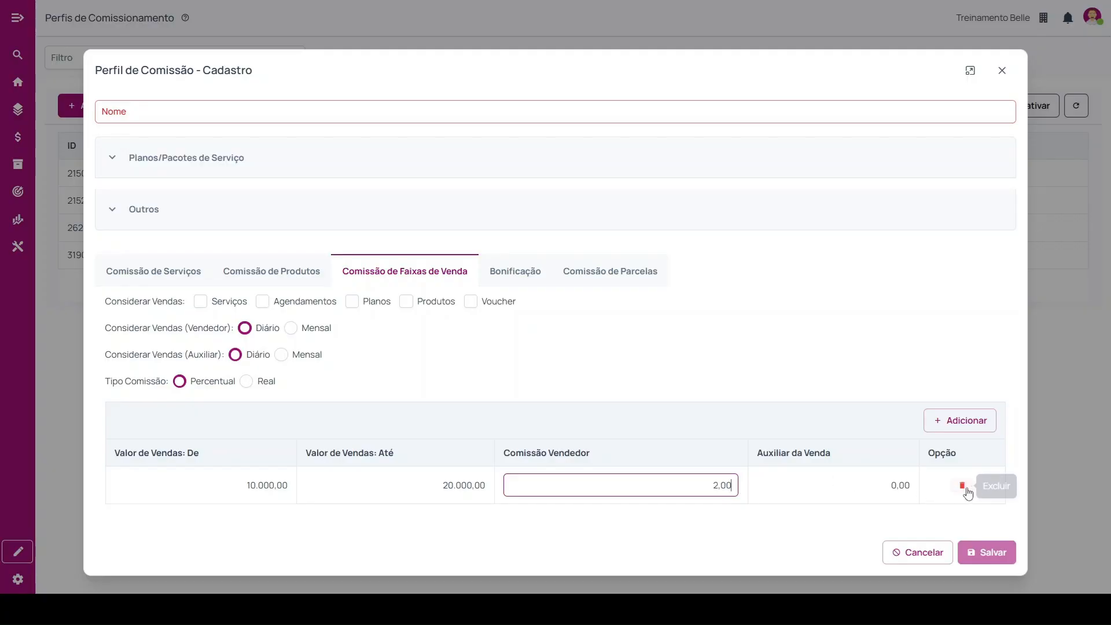
click(960, 420)
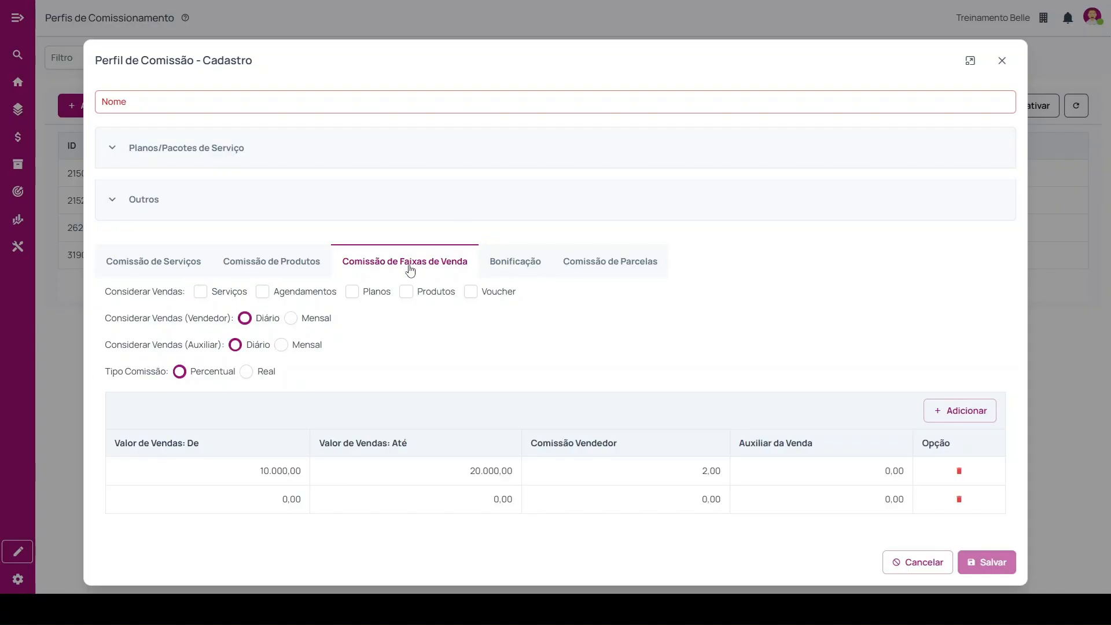
Review the Atendimentos options under Bonificação, including what counts under Considerar and its explanatory note.
click(515, 267)
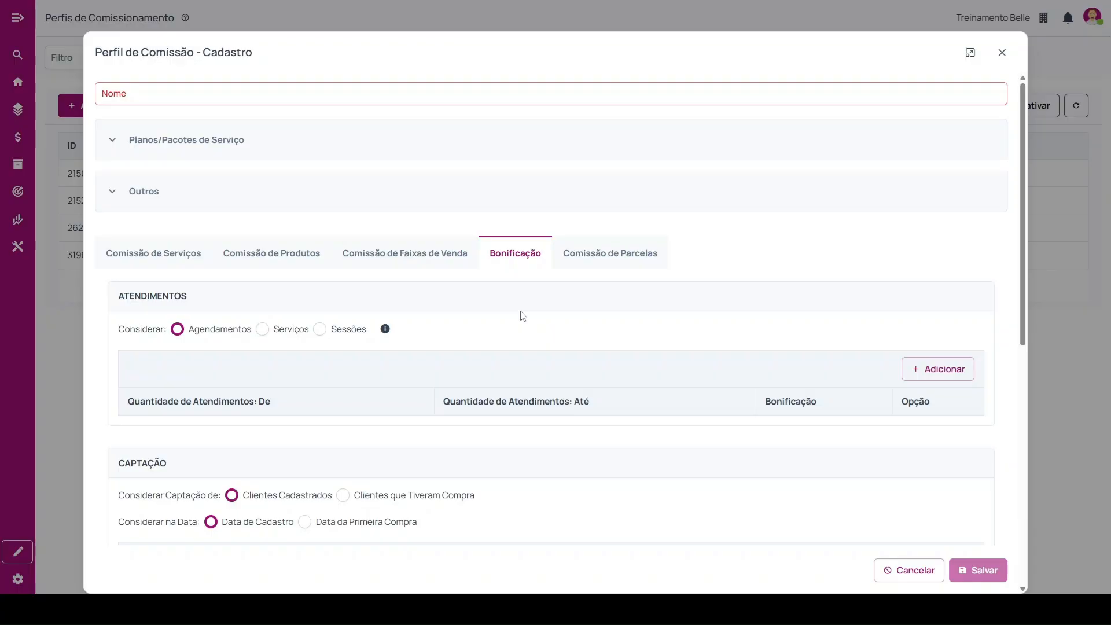
scroll(397, 315, down, 1)
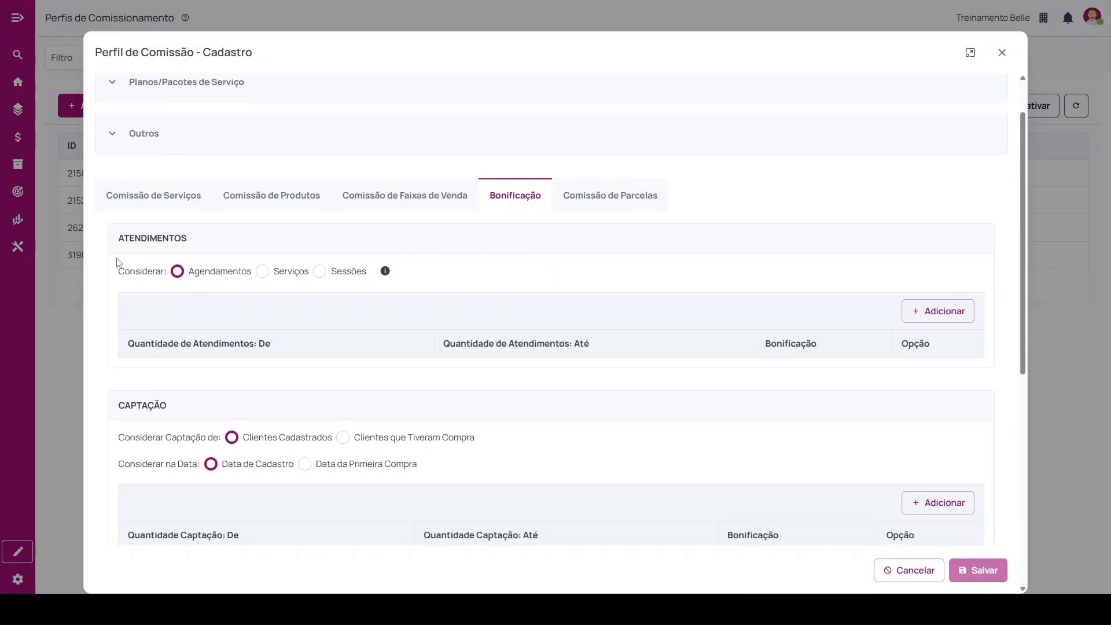
drag(120, 237, 249, 233)
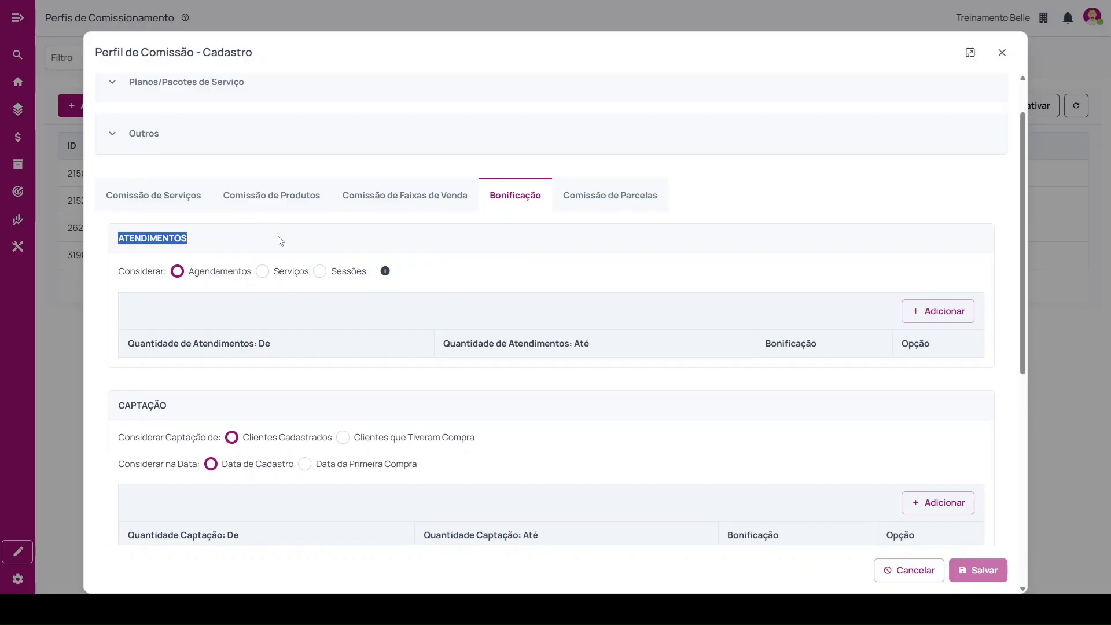
drag(117, 272, 172, 266)
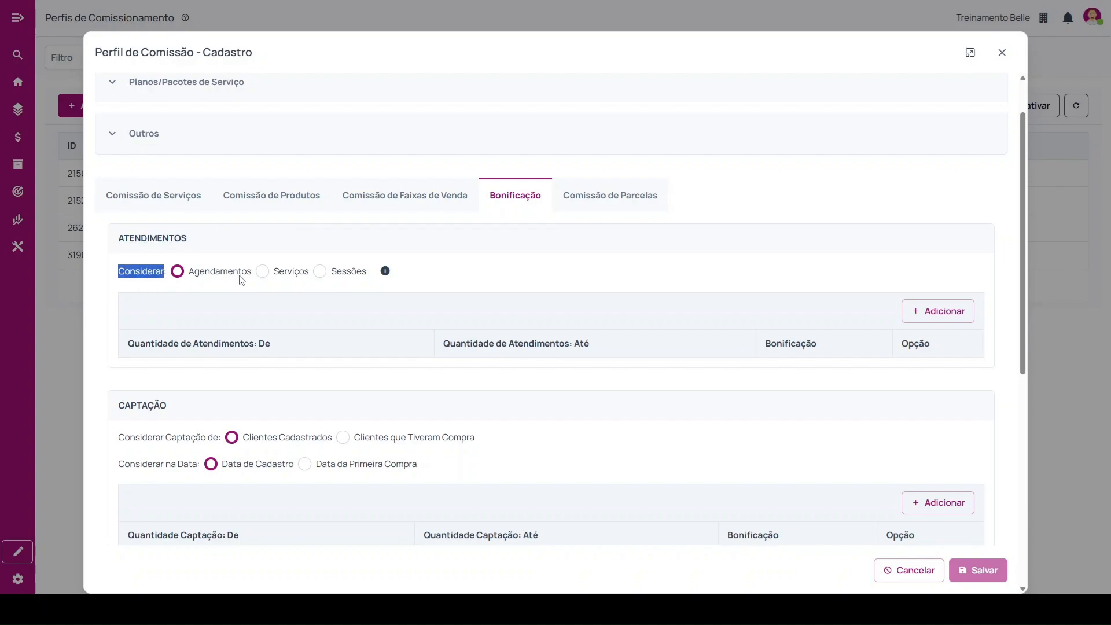
mouse_move(385, 277)
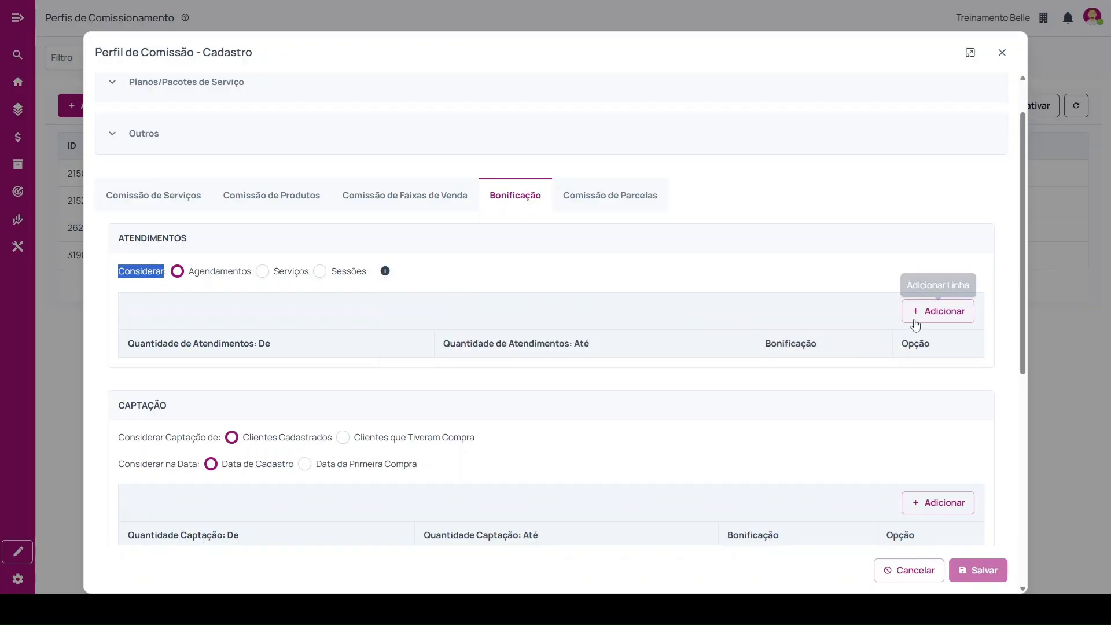
Add an Atendimentos bonus range from 20 to 35 with a Bonificação of 100,00.
click(929, 318)
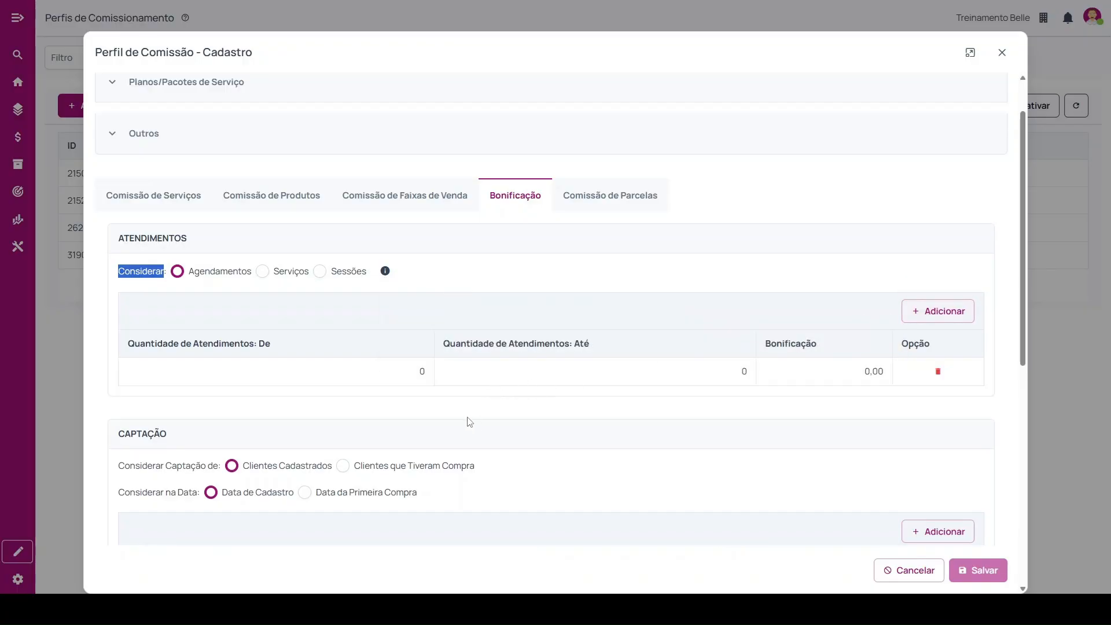
click(431, 371)
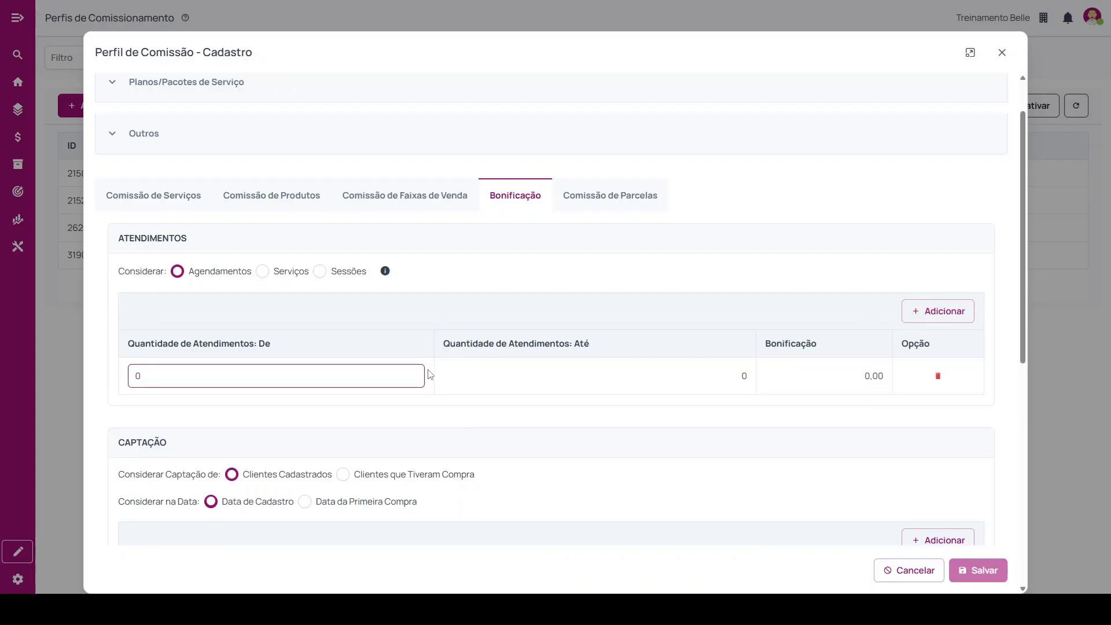
text(2)
click(740, 381)
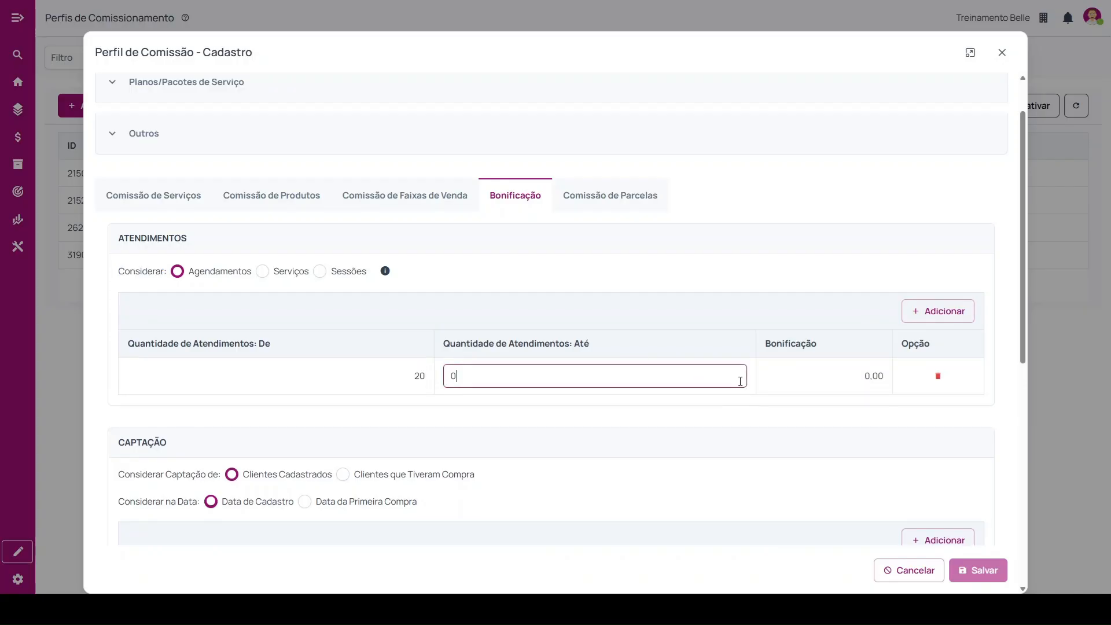
text(35)
click(873, 377)
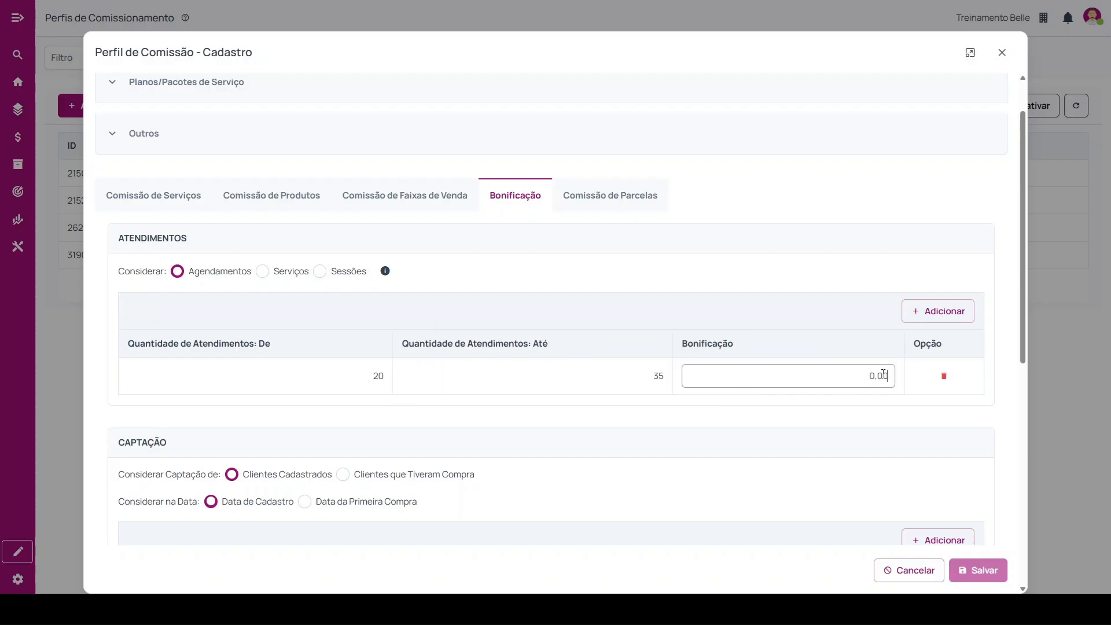
text(10000)
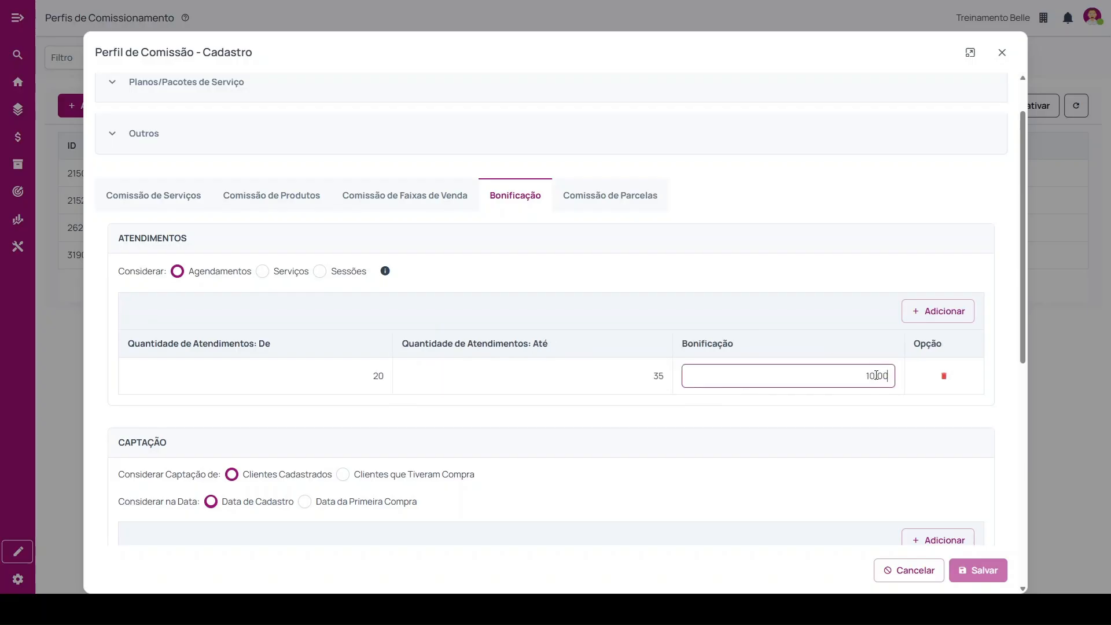
click(839, 422)
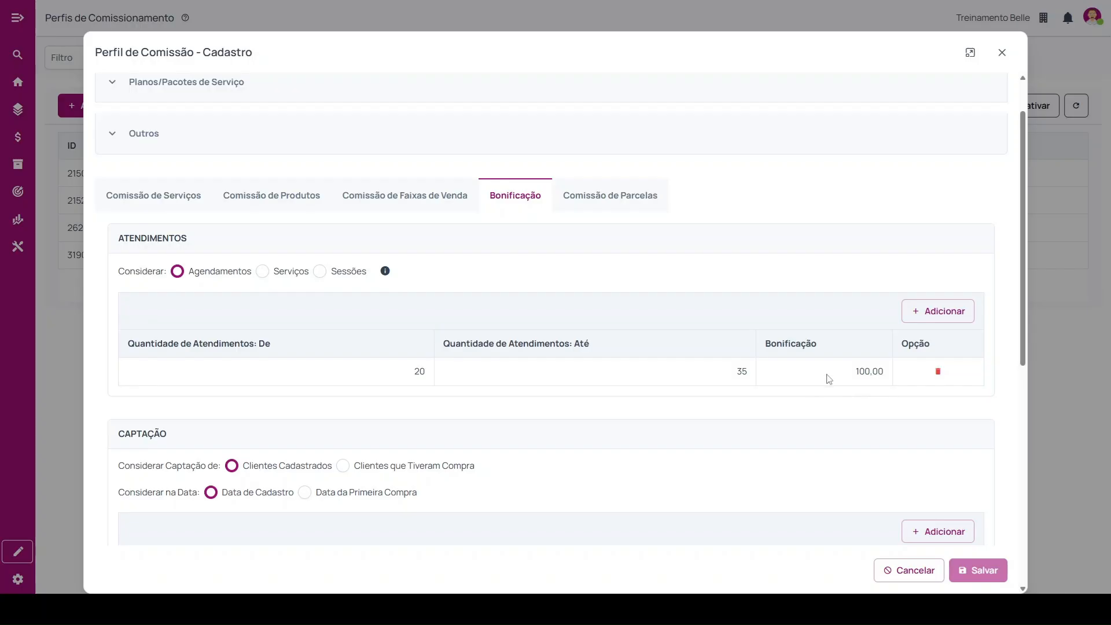
Add a second, empty range row under Atendimentos and delete it.
drag(776, 344, 849, 348)
click(938, 317)
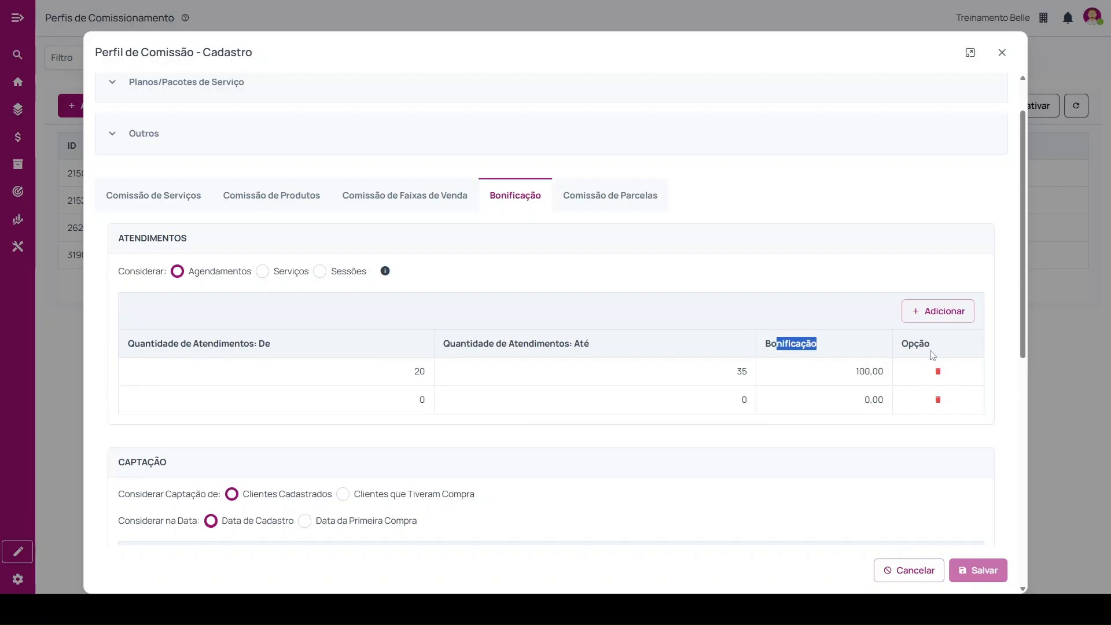
click(938, 400)
drag(124, 238, 223, 243)
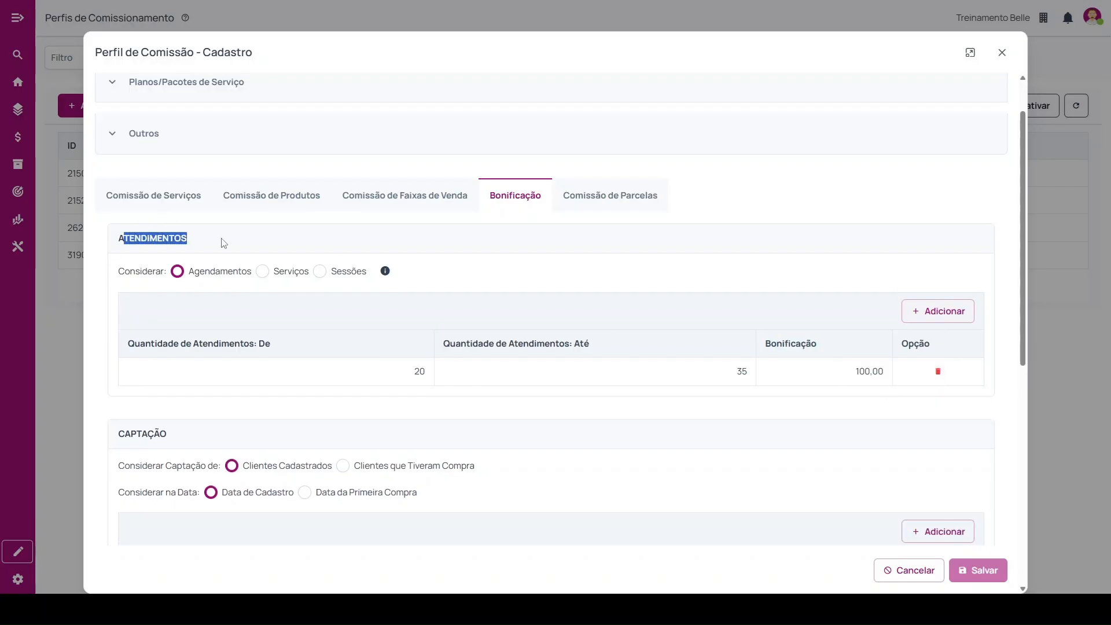
Review the Captação options for which clients and which date are considered.
scroll(110, 330, down, 2)
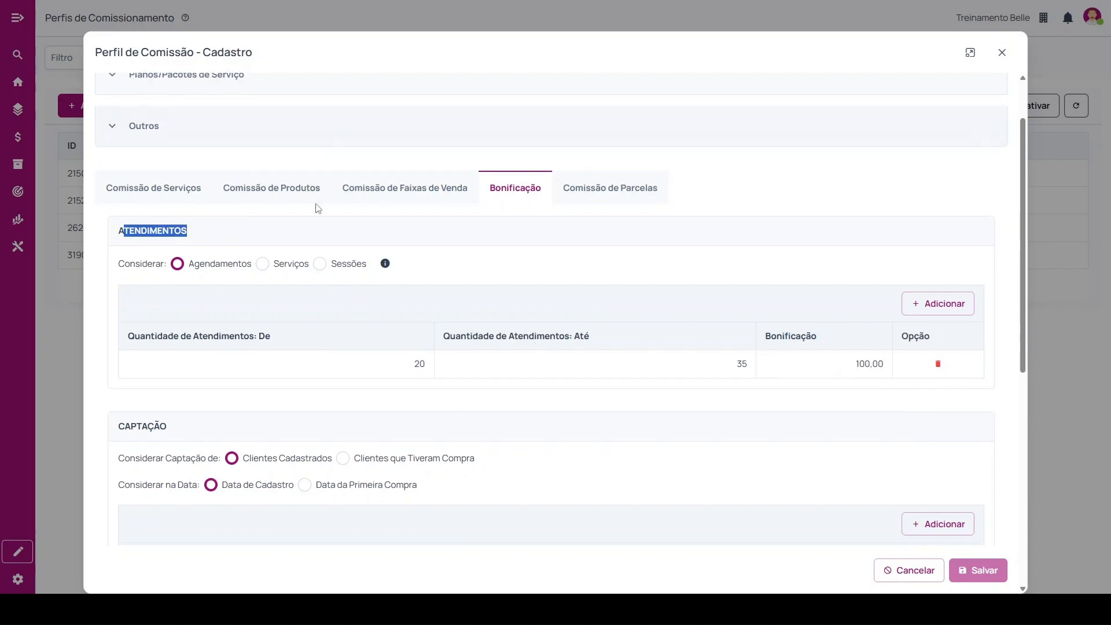
drag(117, 318, 182, 320)
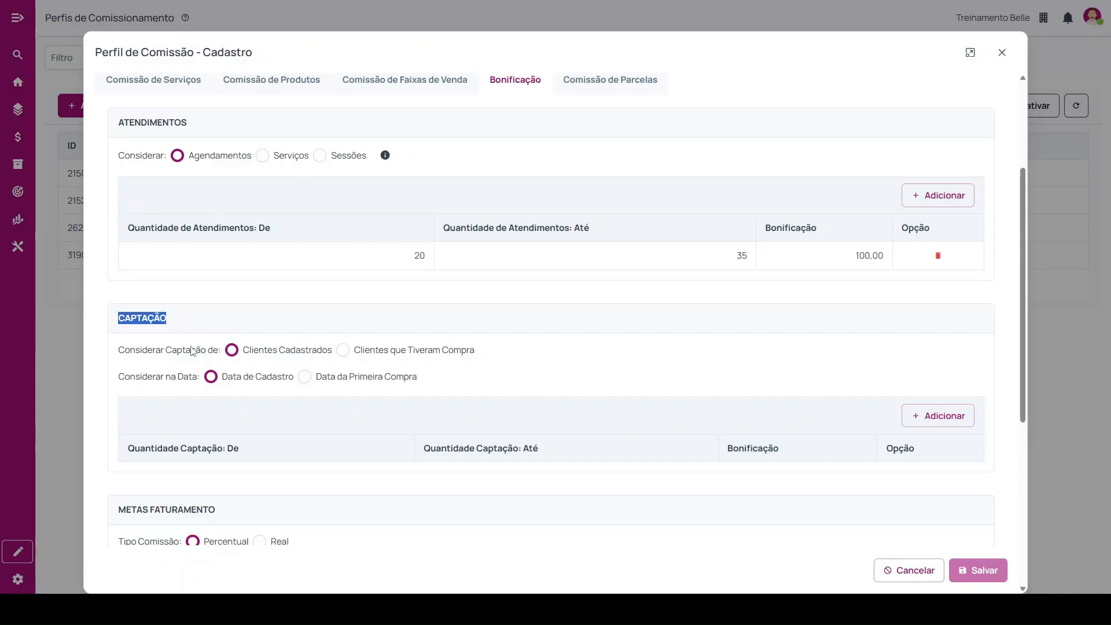
scroll(292, 323, down, 2)
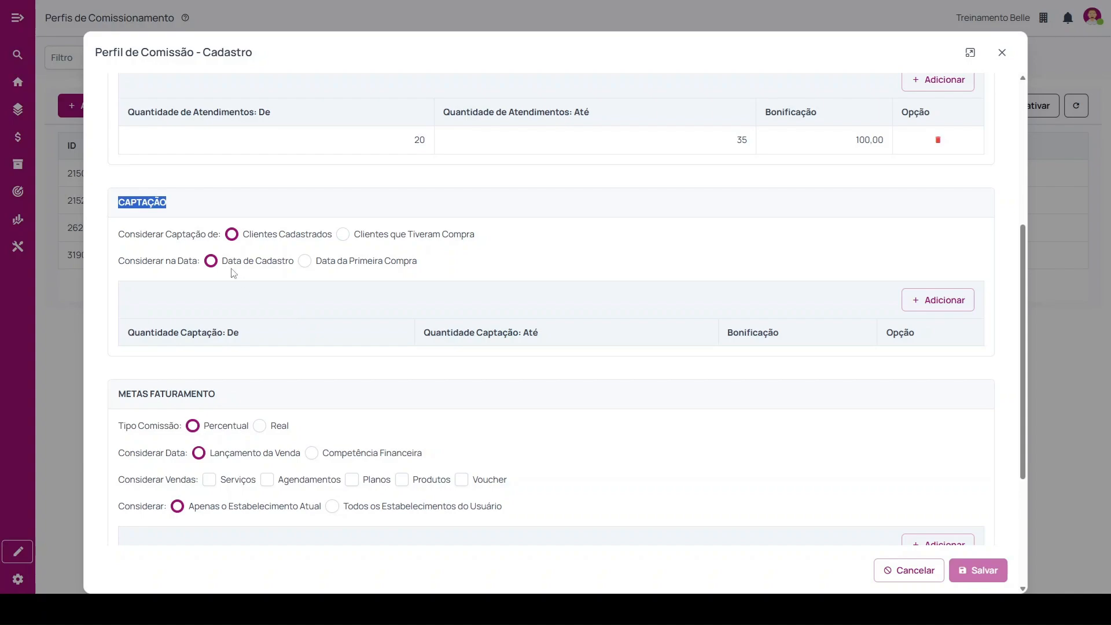
drag(119, 235, 245, 234)
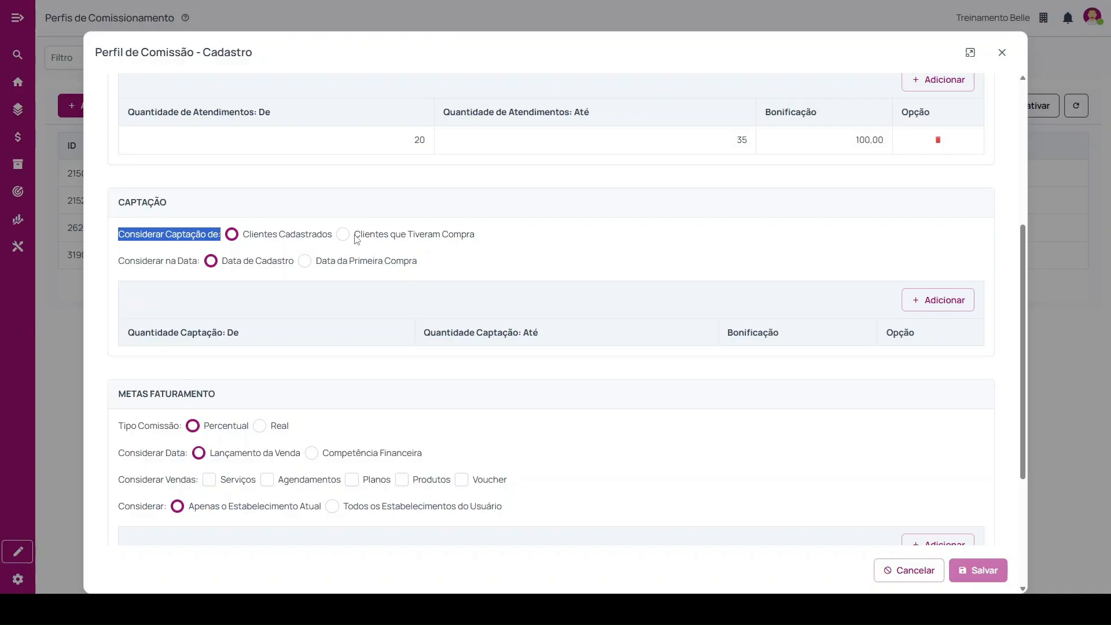
drag(355, 235, 489, 243)
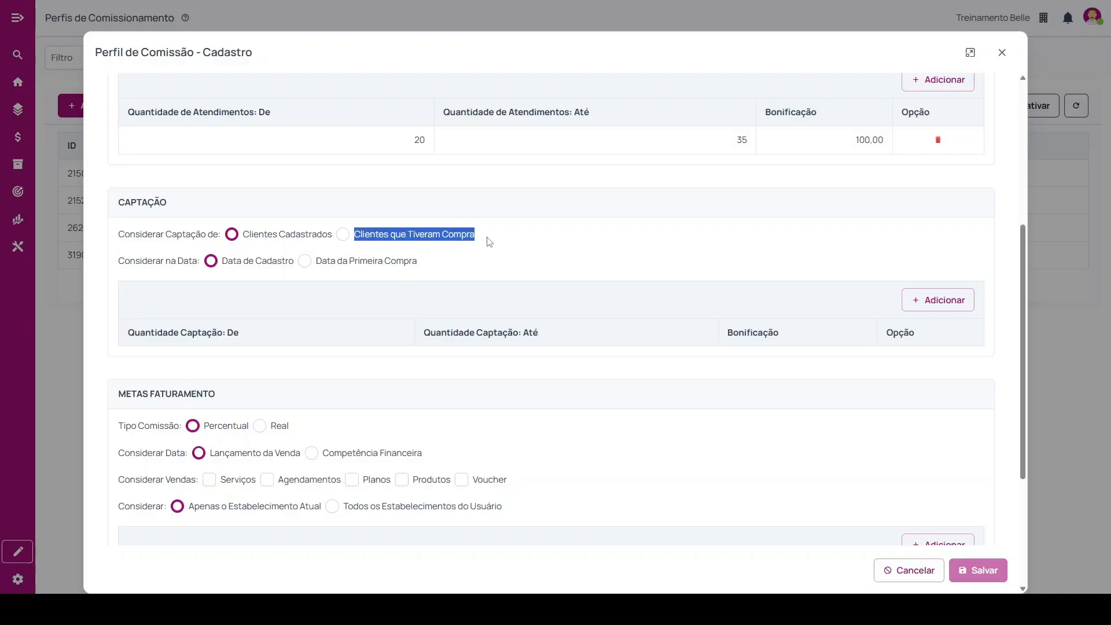
click(125, 267)
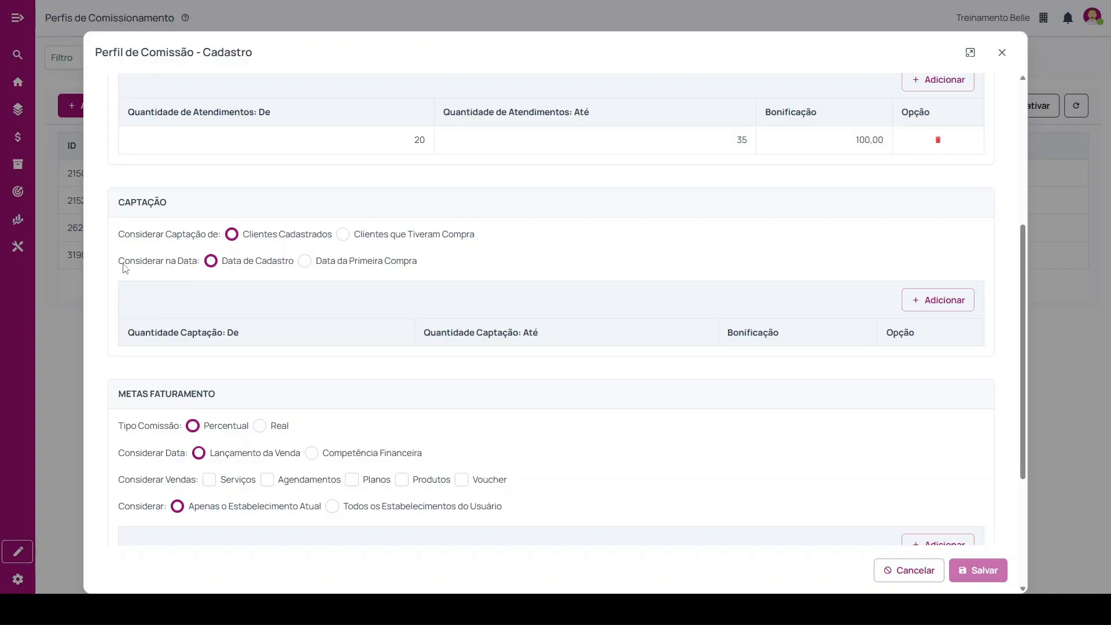
drag(123, 267, 200, 269)
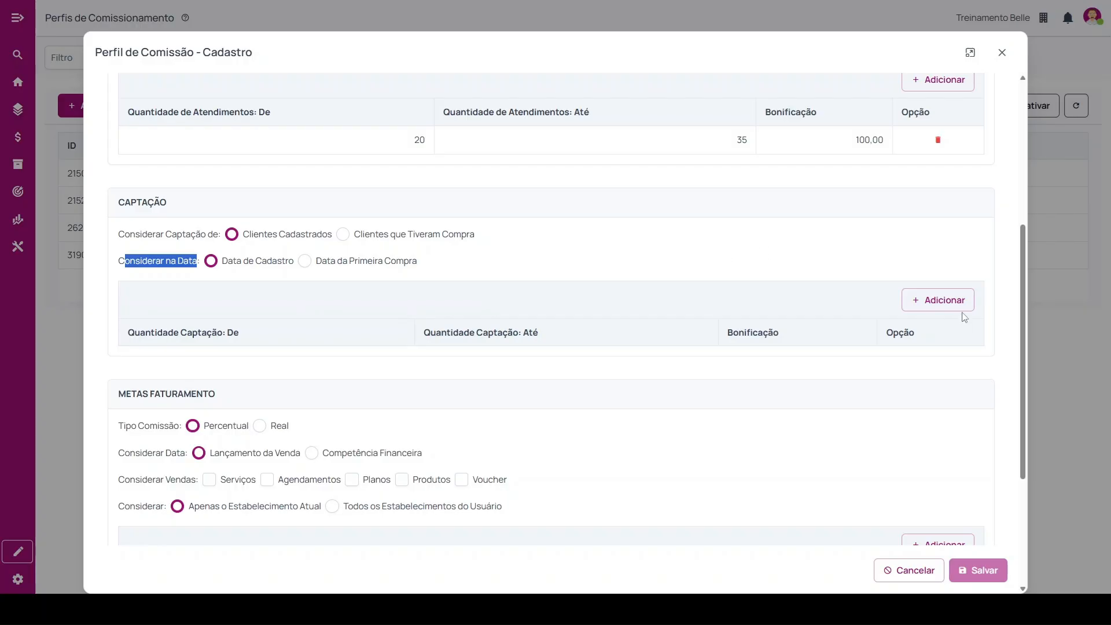
Add a Captação bonus range from 5 to 15 with a Bonificação of 250,00.
click(937, 303)
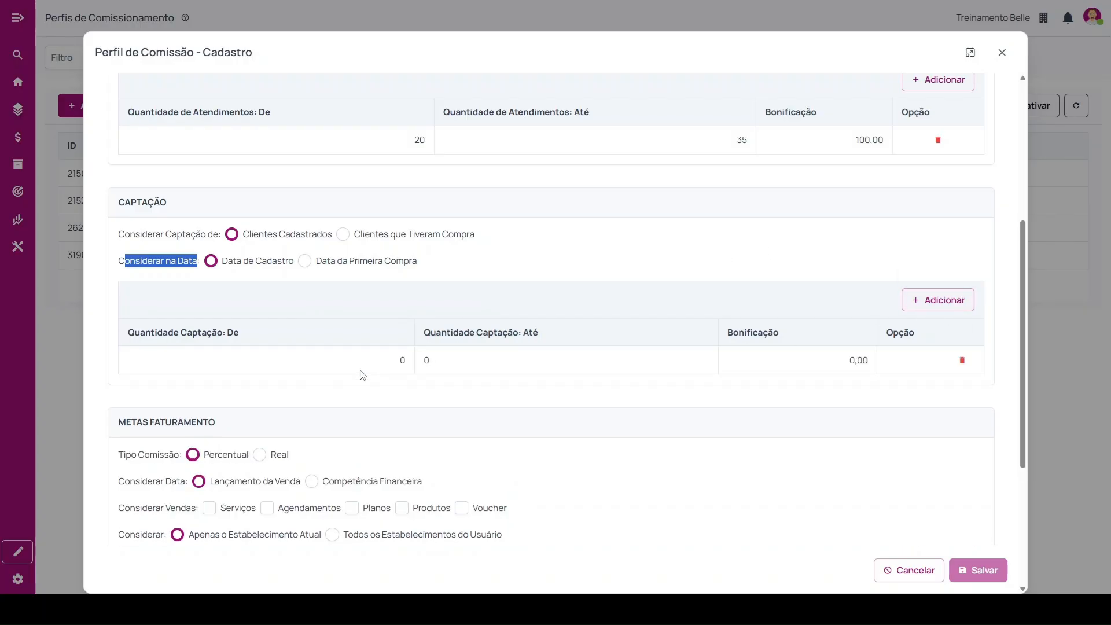
drag(398, 363, 429, 360)
click(406, 359)
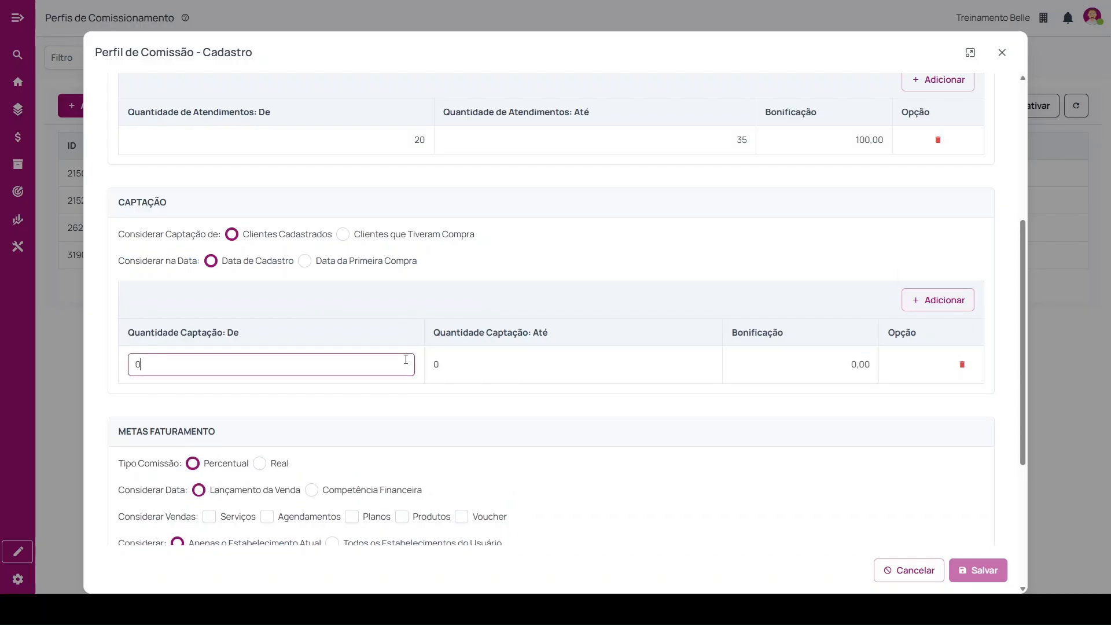
click(486, 371)
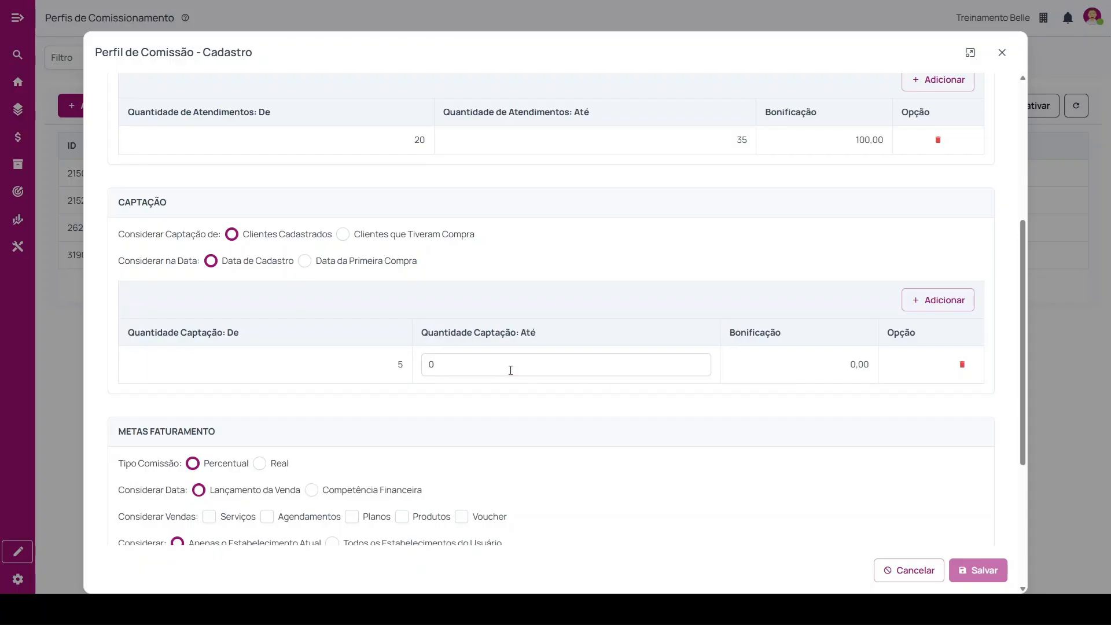
text(15)
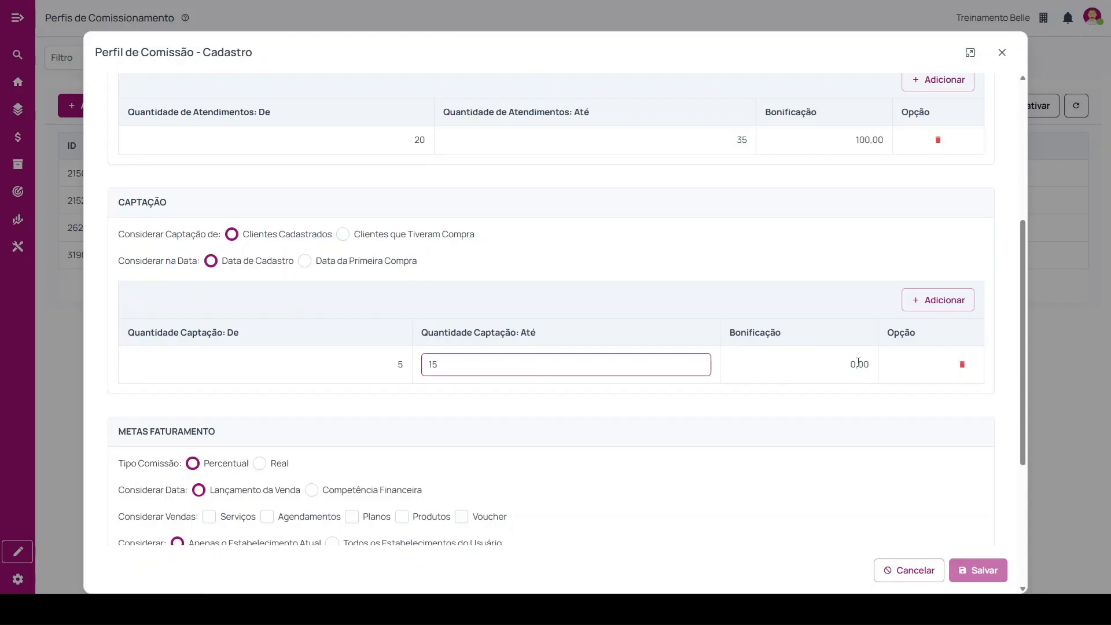
click(855, 363)
text(25000)
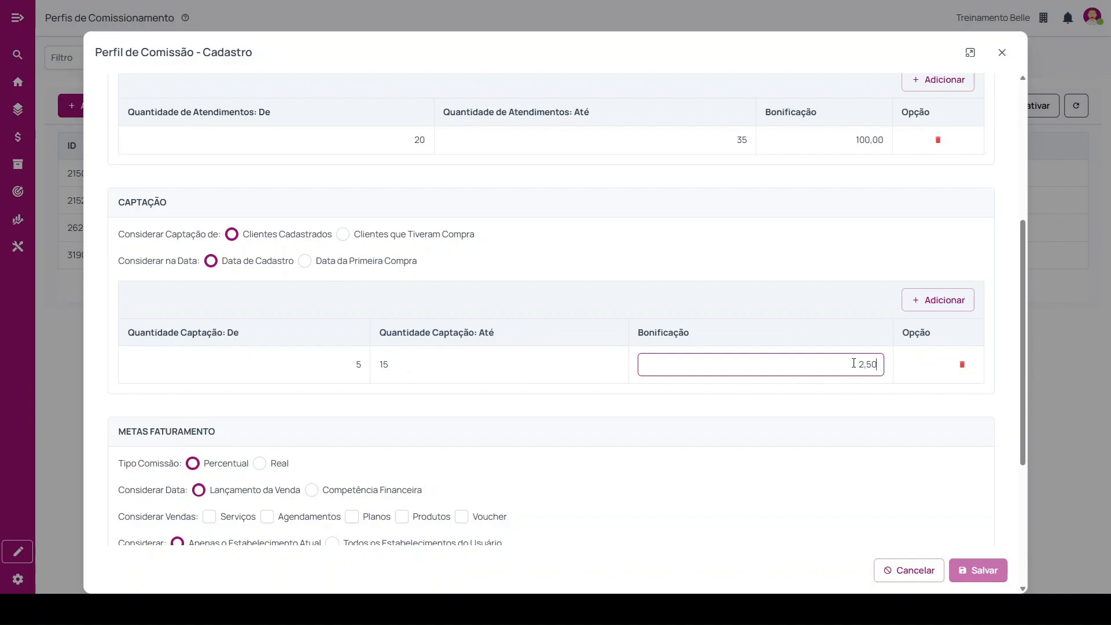
Add another empty range row under Captação and delete it.
click(929, 302)
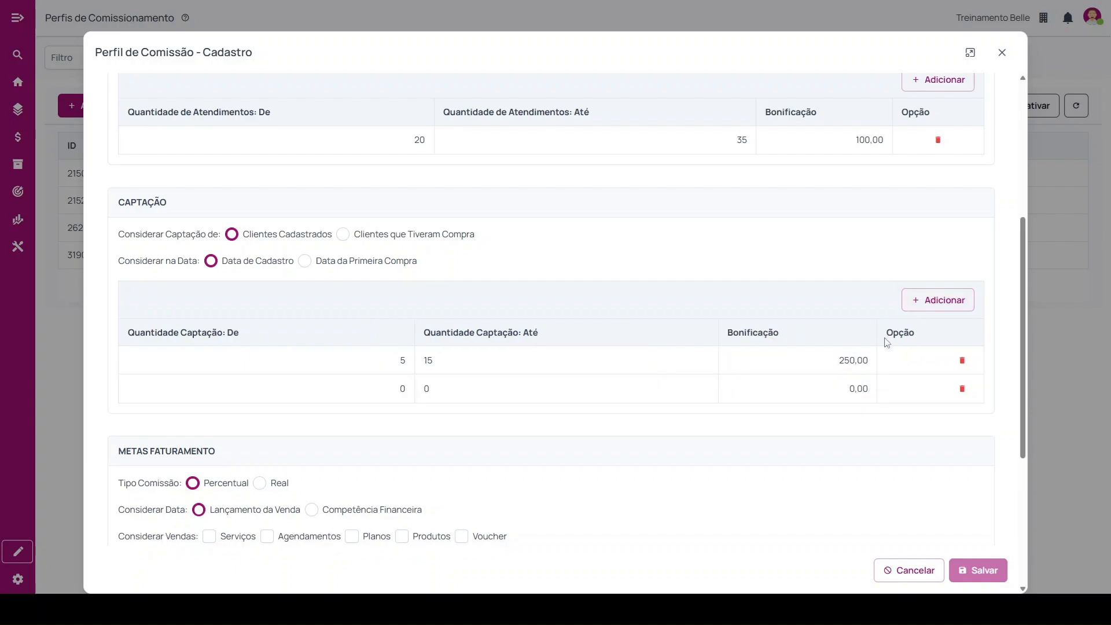
click(962, 388)
drag(115, 204, 189, 210)
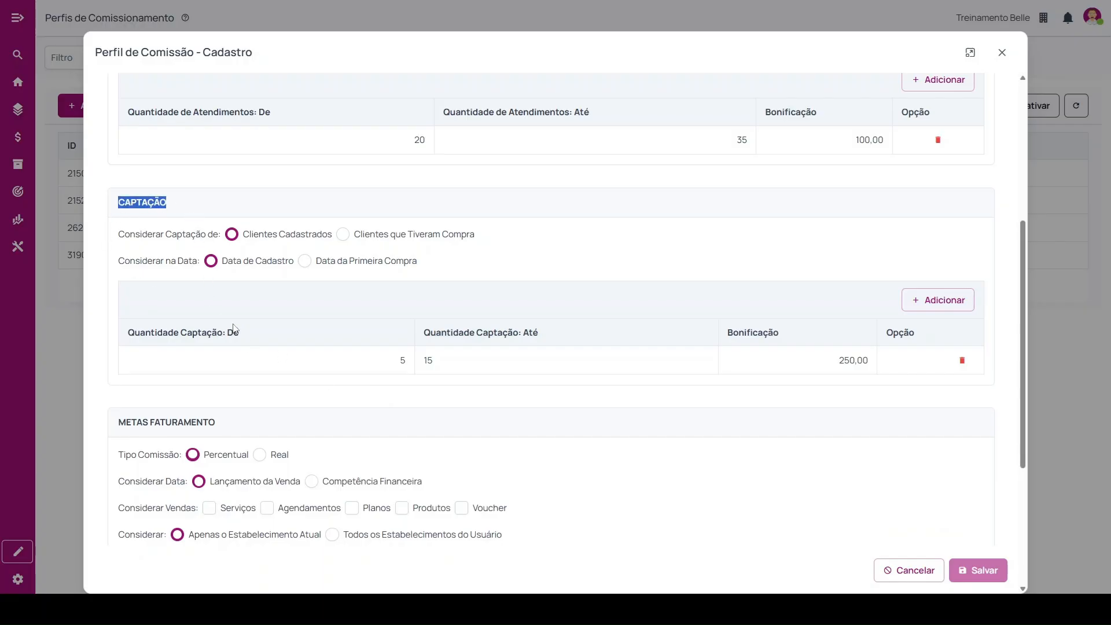
Review the Metas Faturamento options for commission type, date, sales and establishments, trying Todos os Estabelecimentos do Usuário before reselecting Apenas o Estabelecimento Atual.
scroll(235, 330, down, 3)
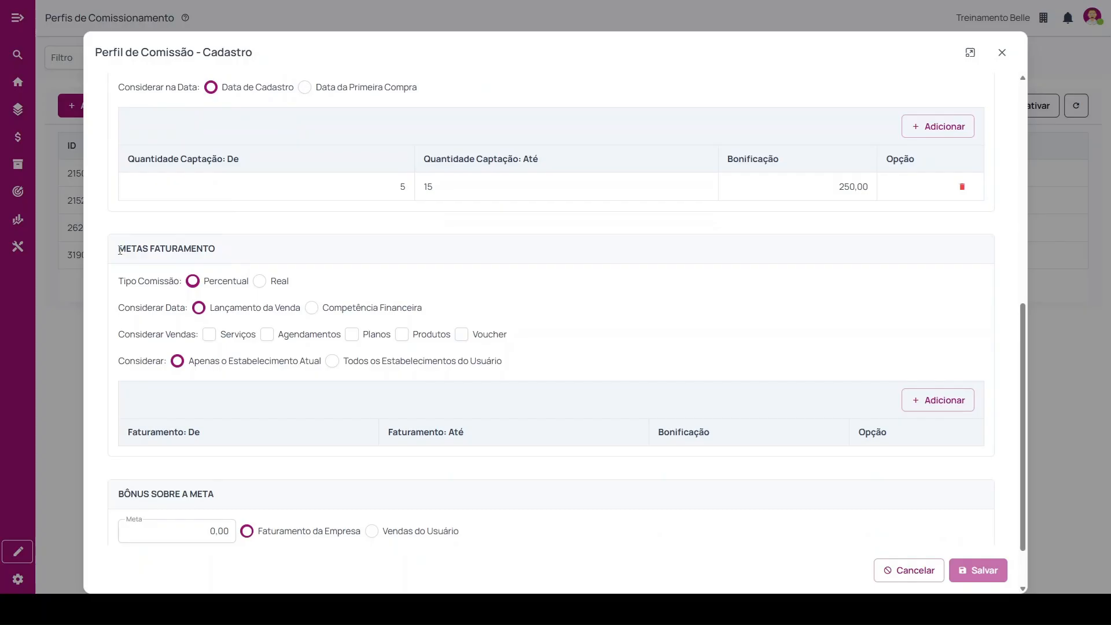
drag(120, 250, 225, 250)
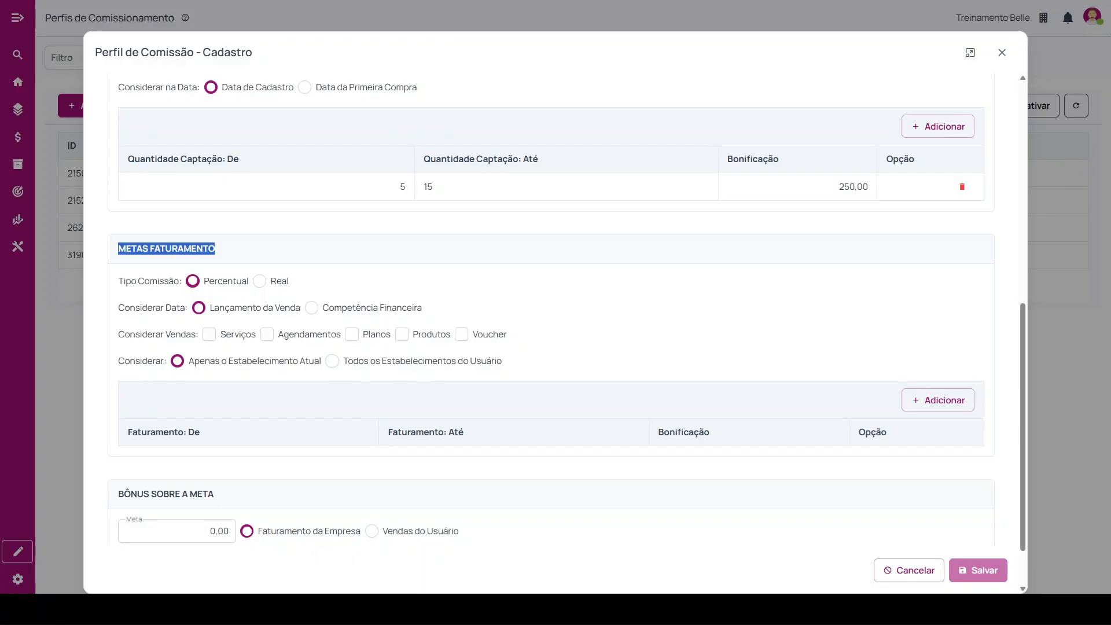
drag(119, 283, 184, 289)
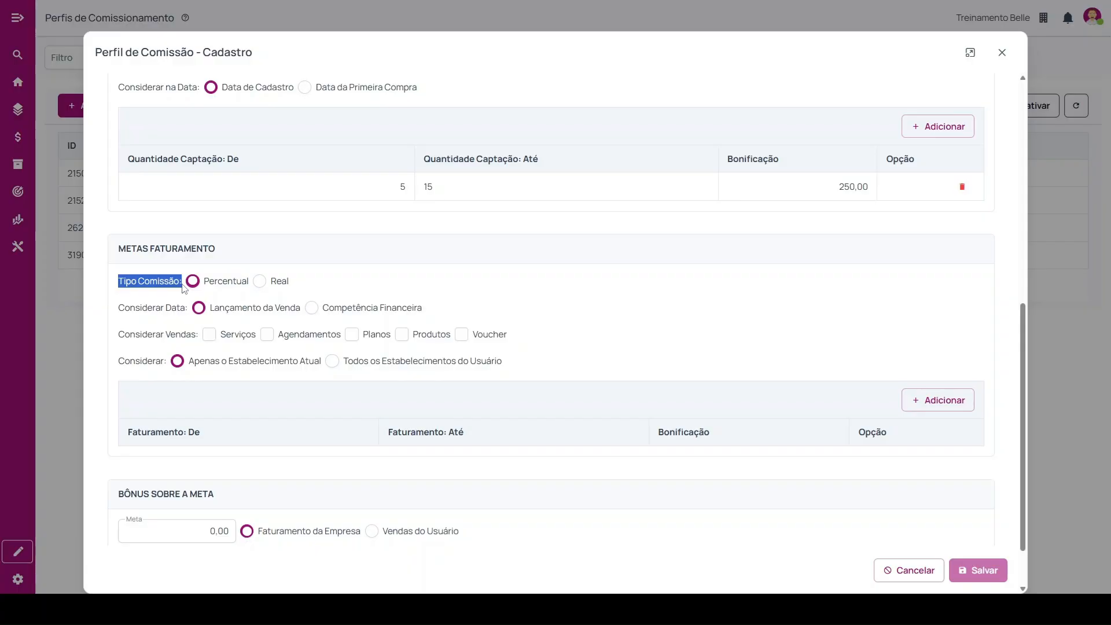
drag(119, 308, 190, 315)
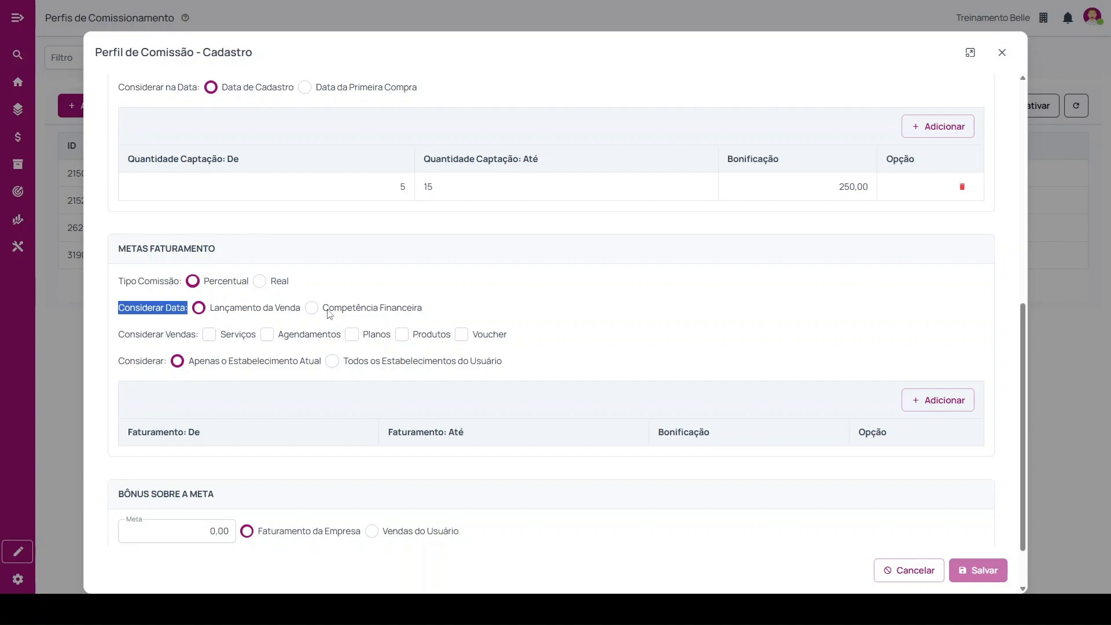
drag(328, 308, 430, 312)
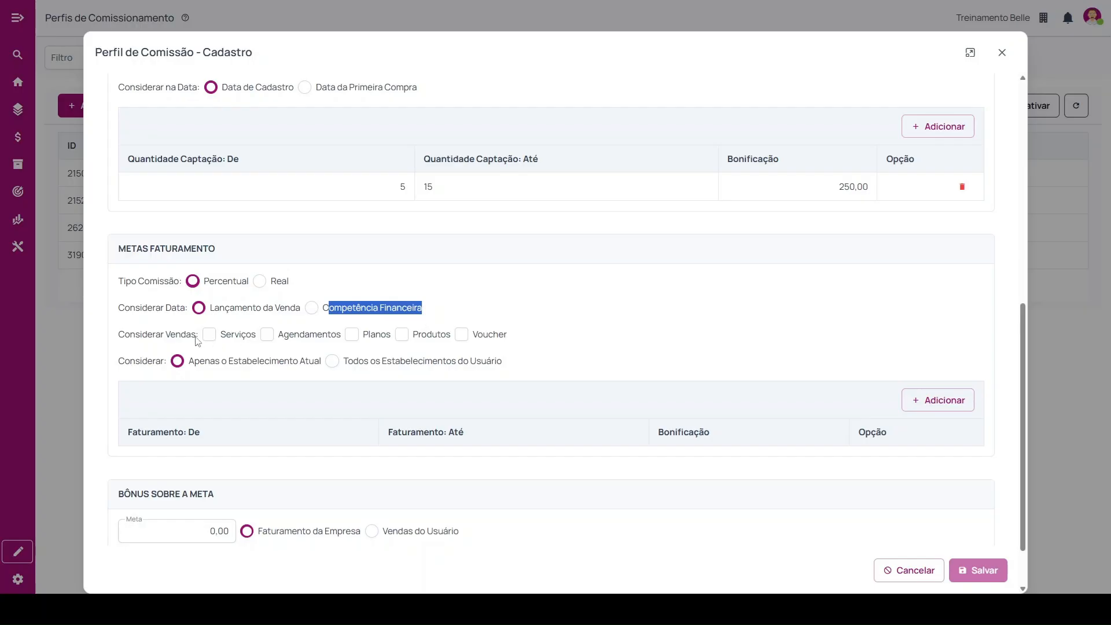
drag(117, 334, 202, 346)
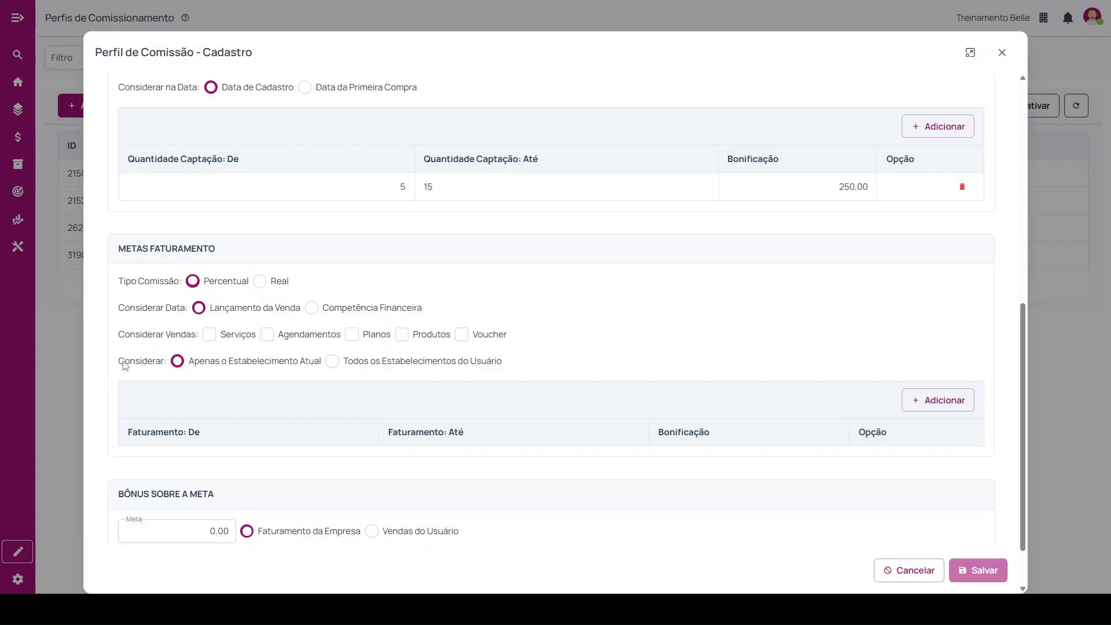
drag(125, 361, 168, 368)
click(332, 362)
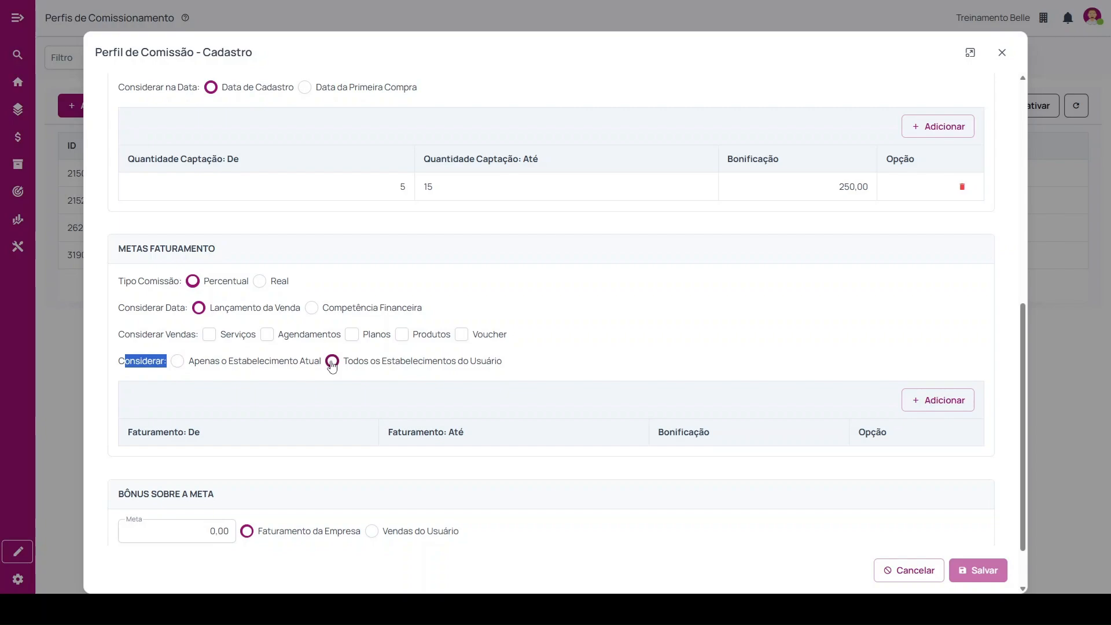
click(177, 361)
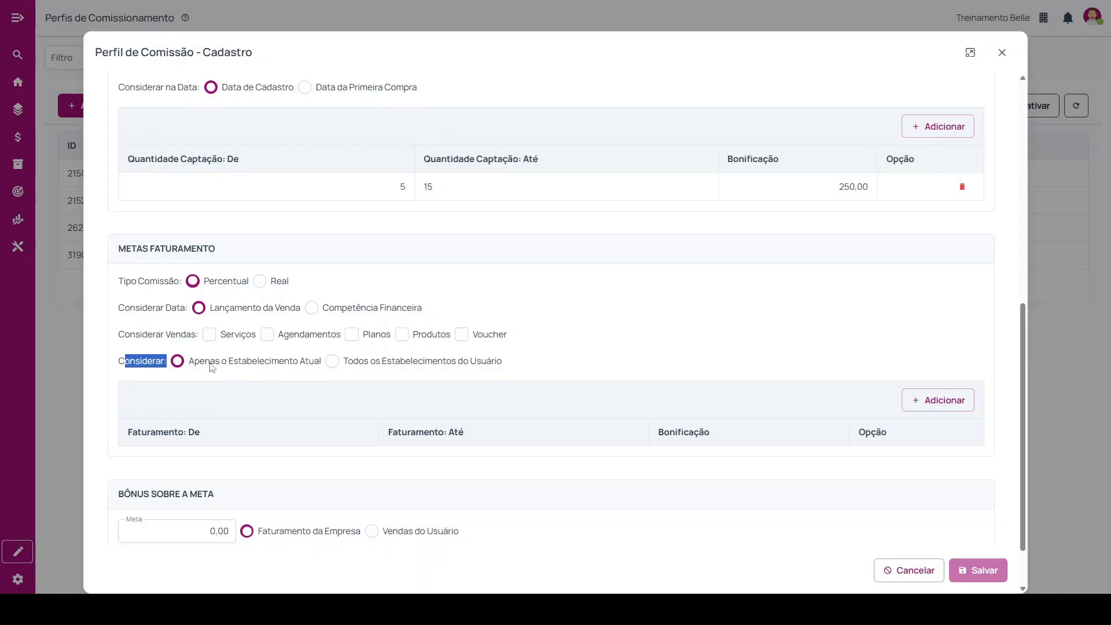
Add a Metas Faturamento range from 25.000,00 to 50.000,00 with a Bonificação of 1,00.
click(936, 399)
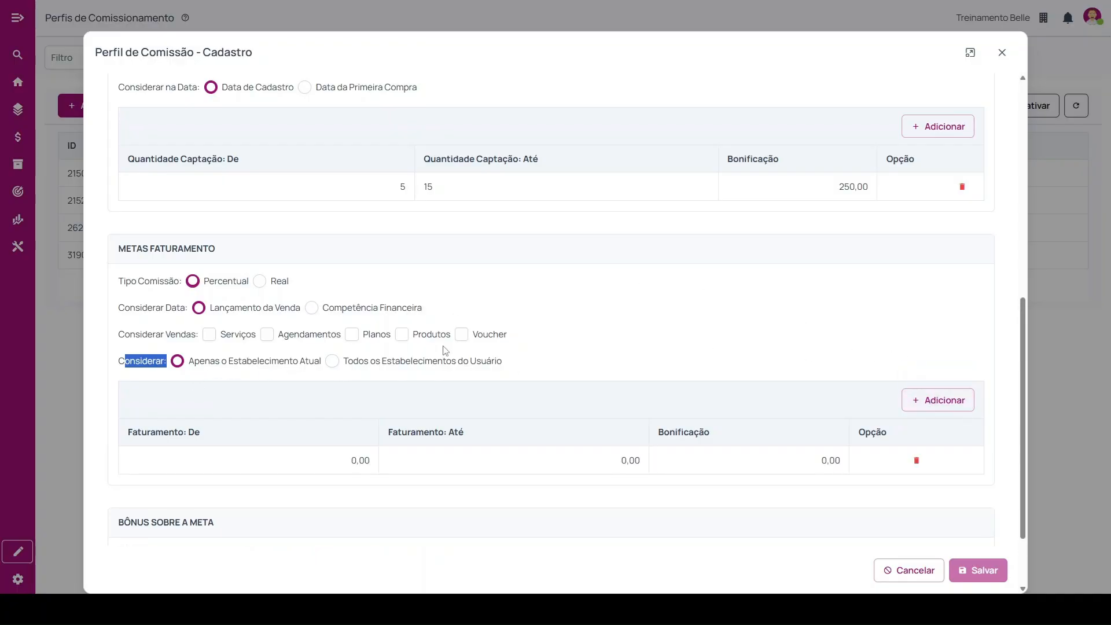
scroll(405, 376, down, 1)
scroll(353, 382, down, 1)
click(377, 368)
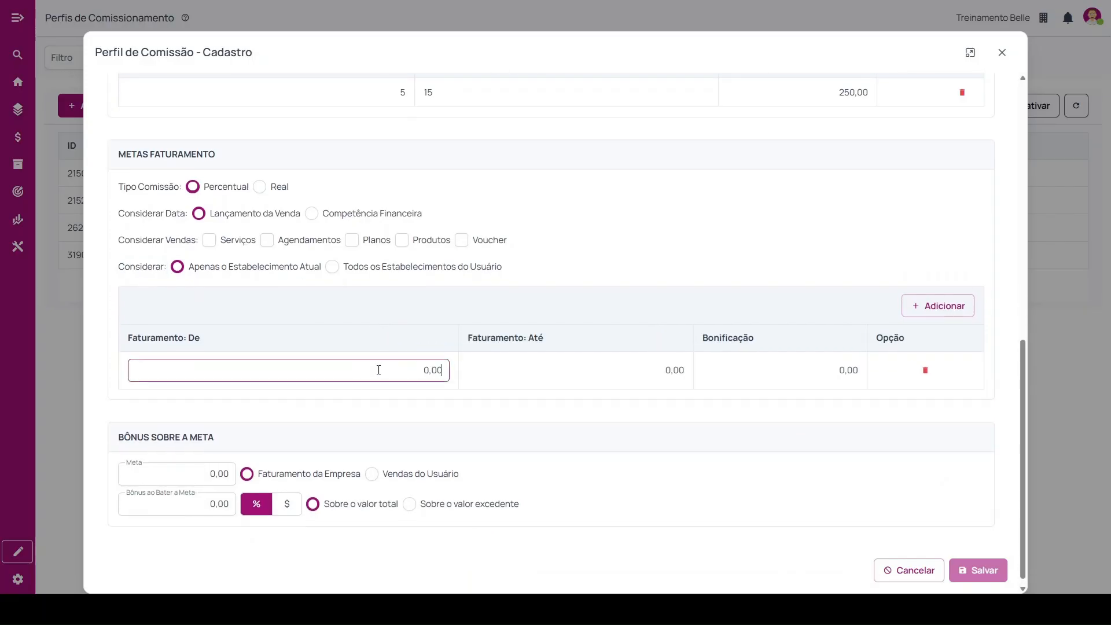
text(2500000)
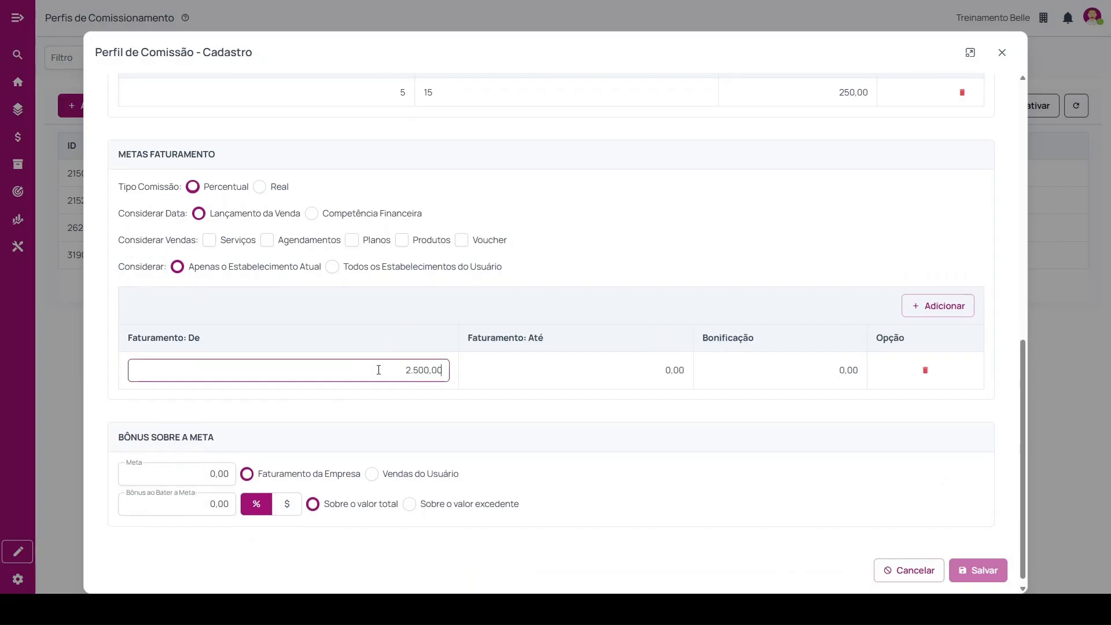
click(674, 369)
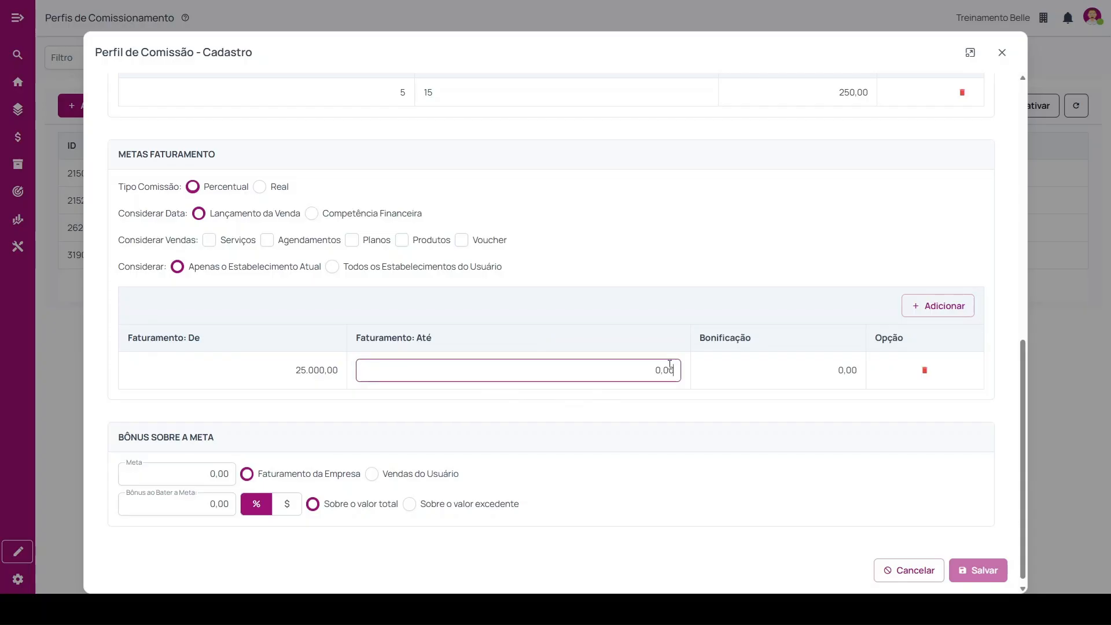
text(500)
click(842, 371)
text(10)
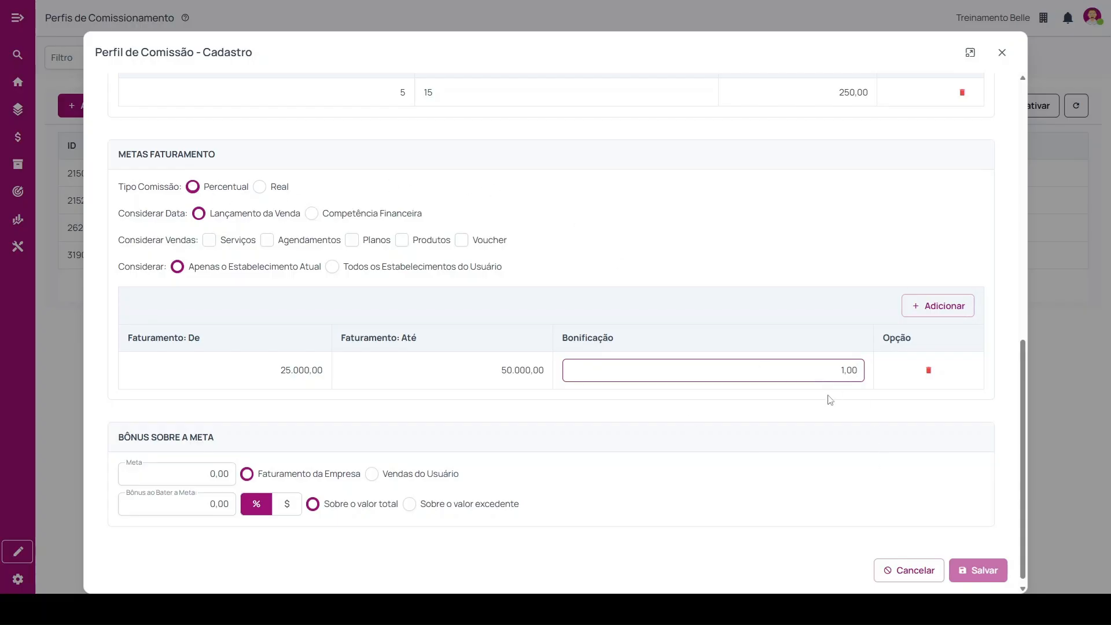
Add an empty Metas Faturamento range row and delete it, and clear the range from 25.000,00 to 50.000,00.
click(954, 310)
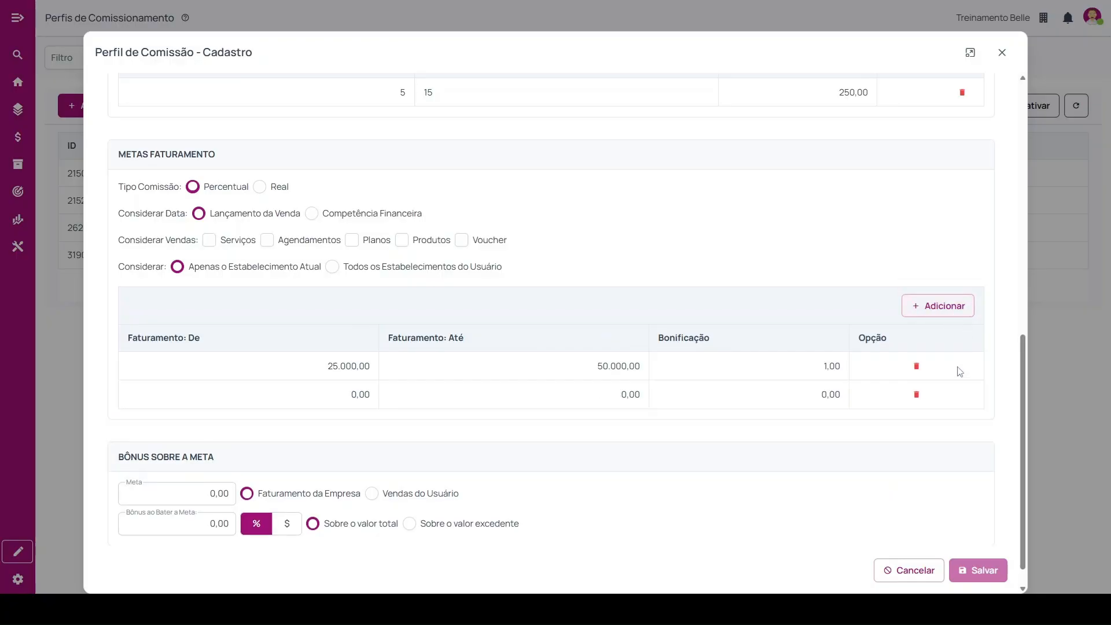
click(916, 394)
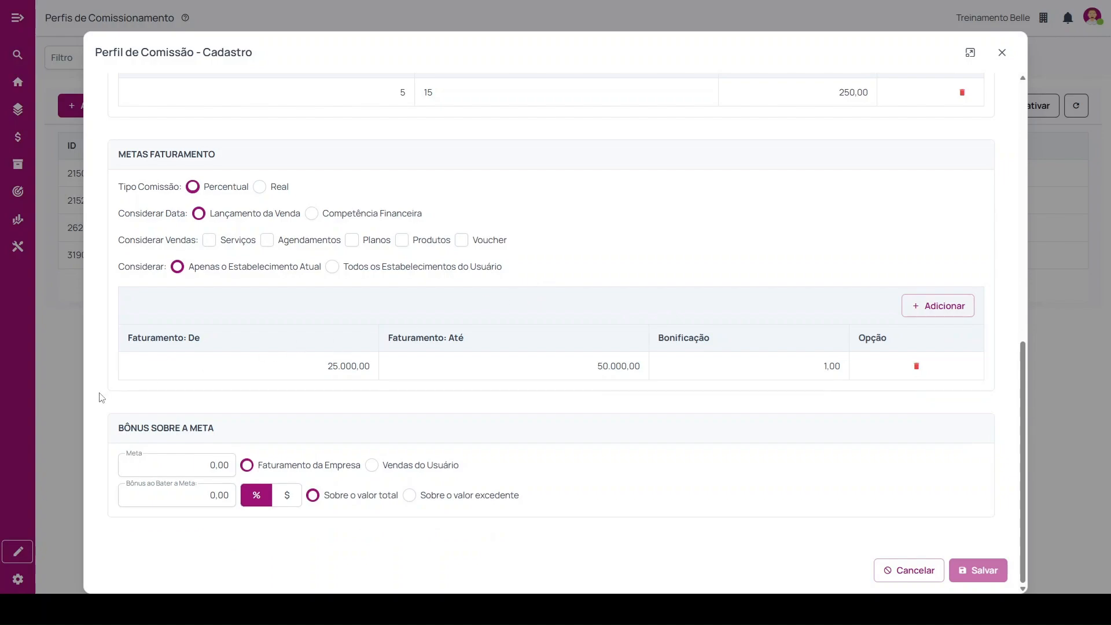
drag(119, 427, 254, 421)
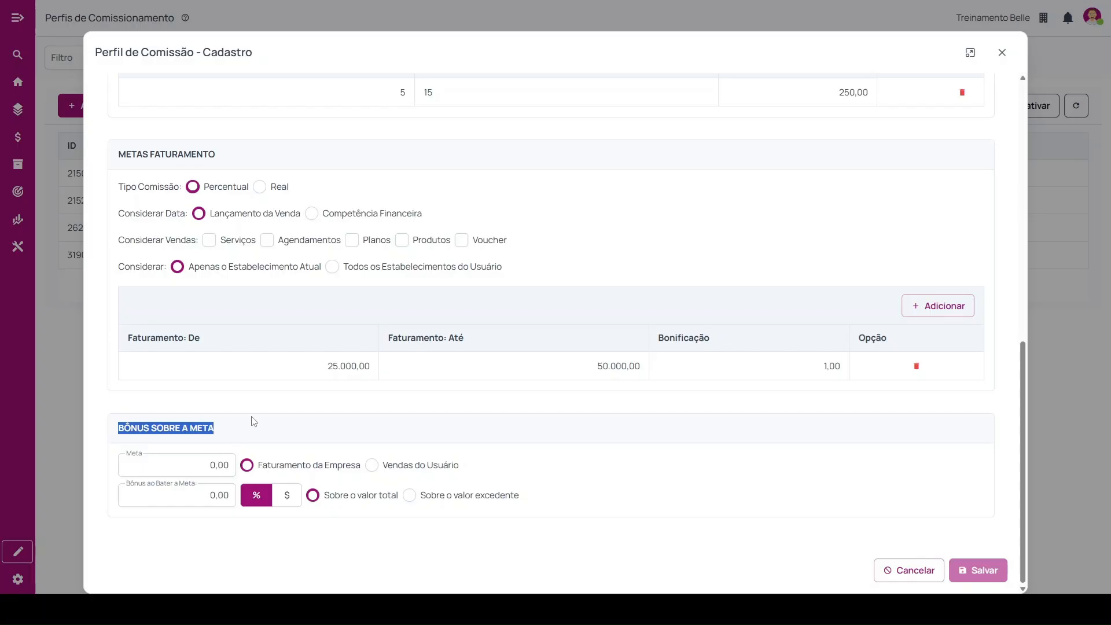
click(917, 367)
Set the Meta under Bônus sobre a Meta to 50.000,00.
click(204, 463)
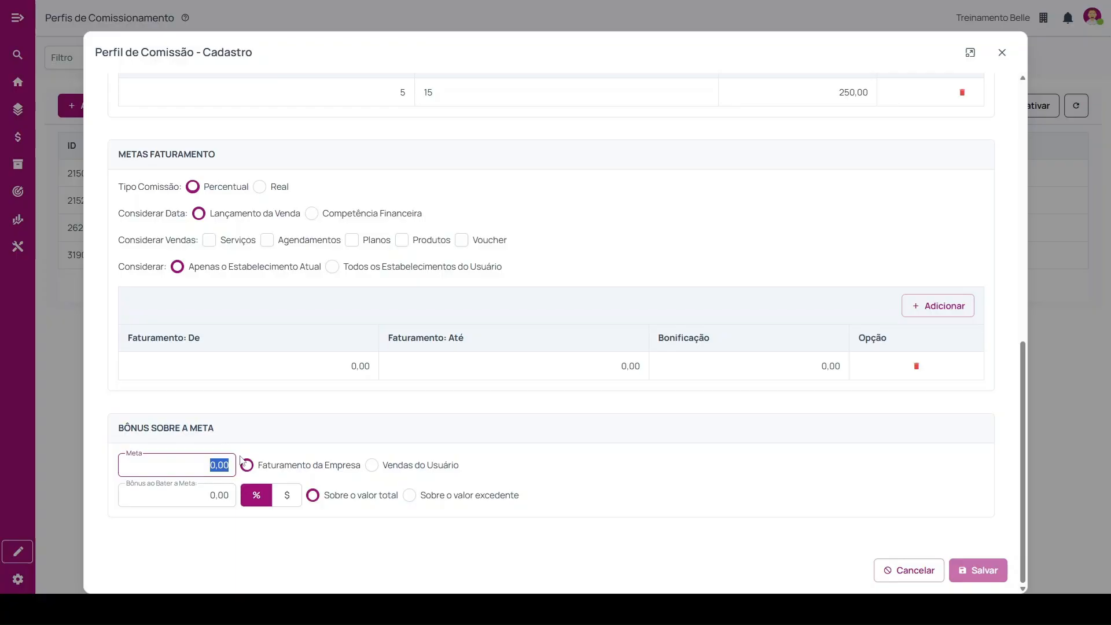
text(50.000,00)
click(232, 493)
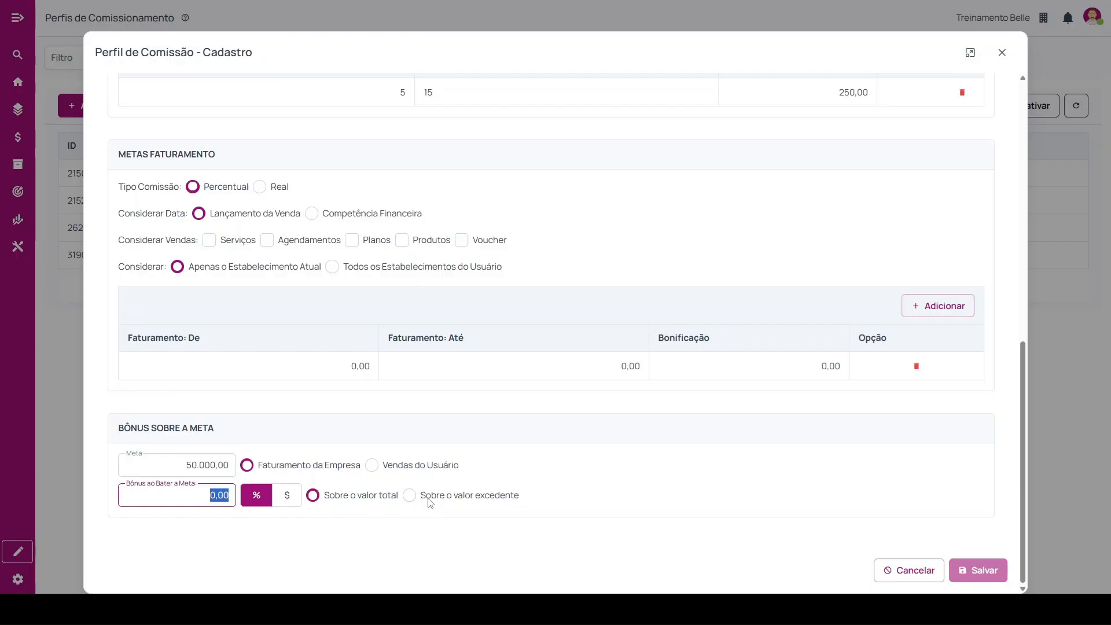
Base the goal bonus on Vendas do Usuário and apply it Sobre o valor excedente.
click(184, 461)
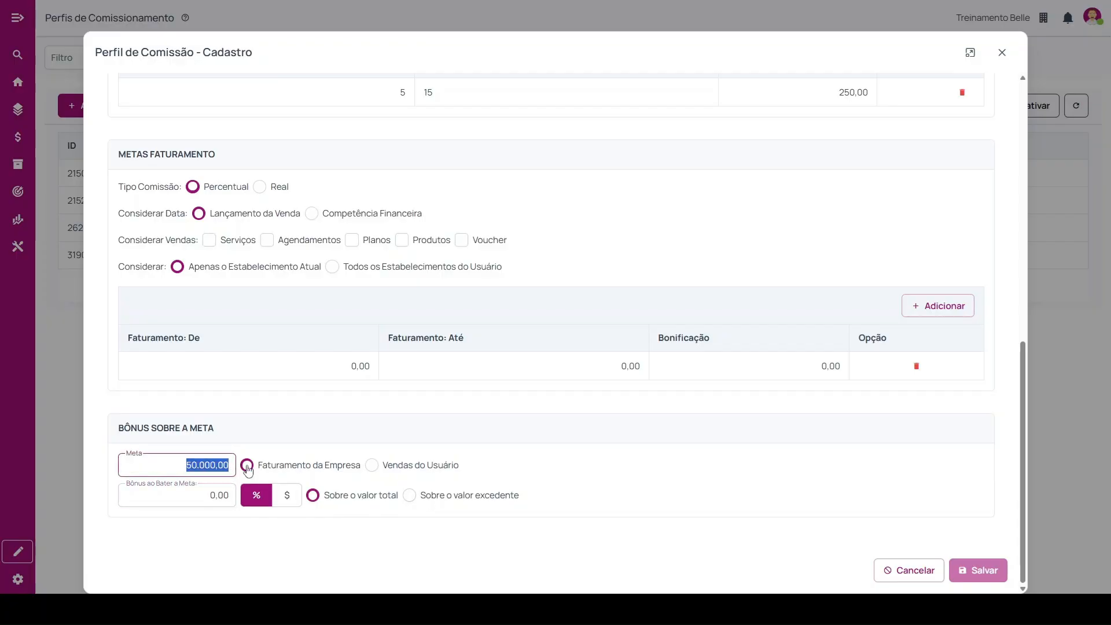
click(377, 468)
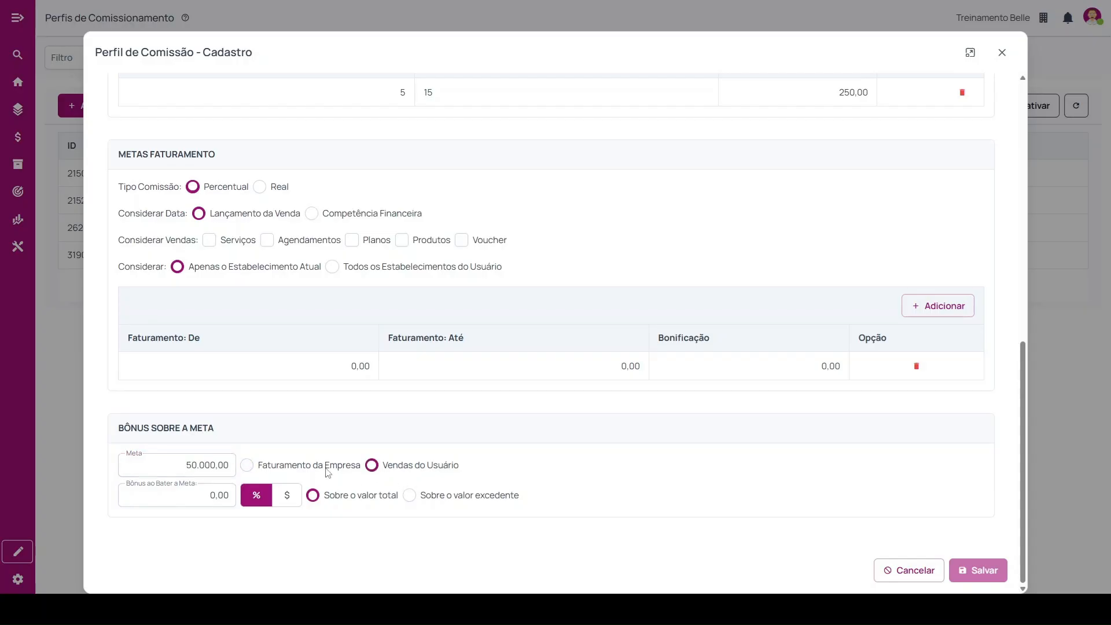
click(212, 500)
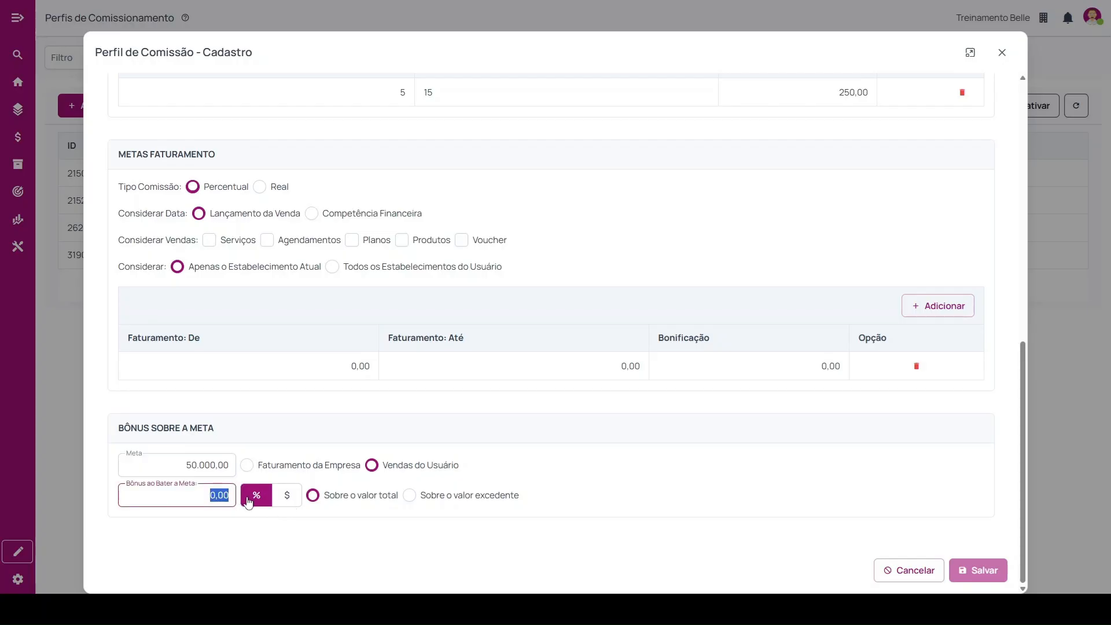
drag(324, 495, 519, 497)
click(409, 496)
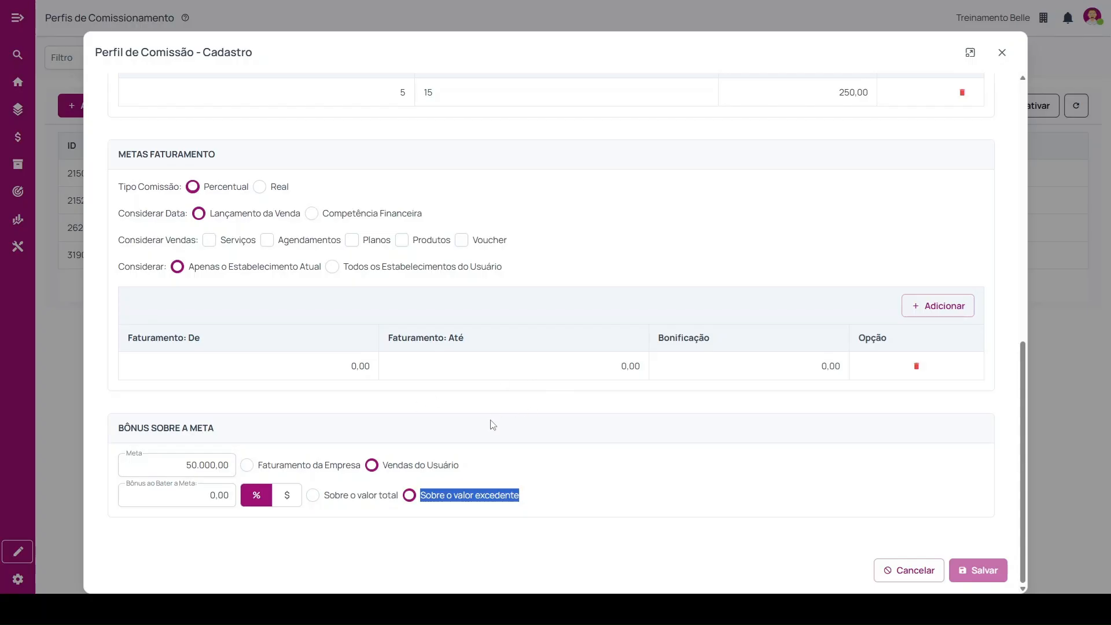
Review the Comissão de Parcelas options for date, value and origin of installments, including the explanation of the date choices.
scroll(493, 425, up, 15)
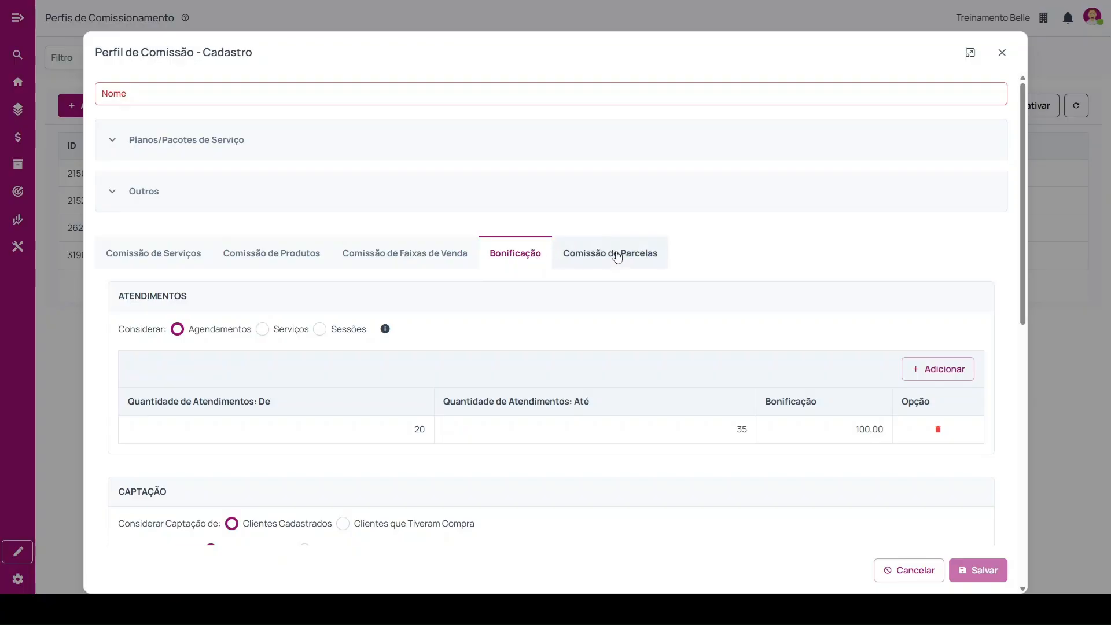
click(618, 259)
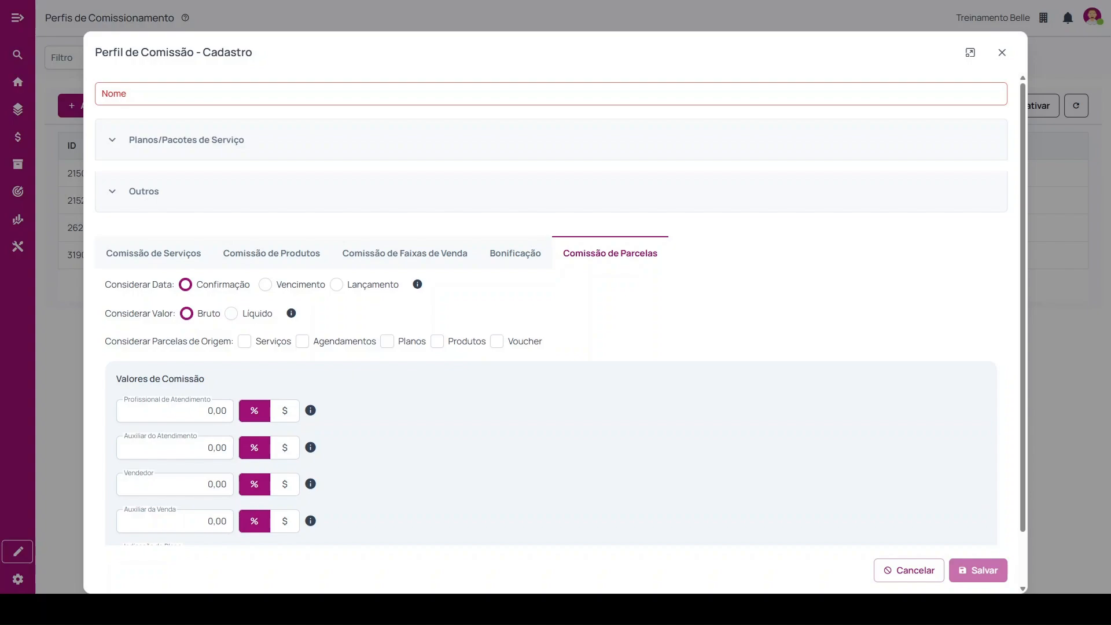
drag(112, 285, 181, 294)
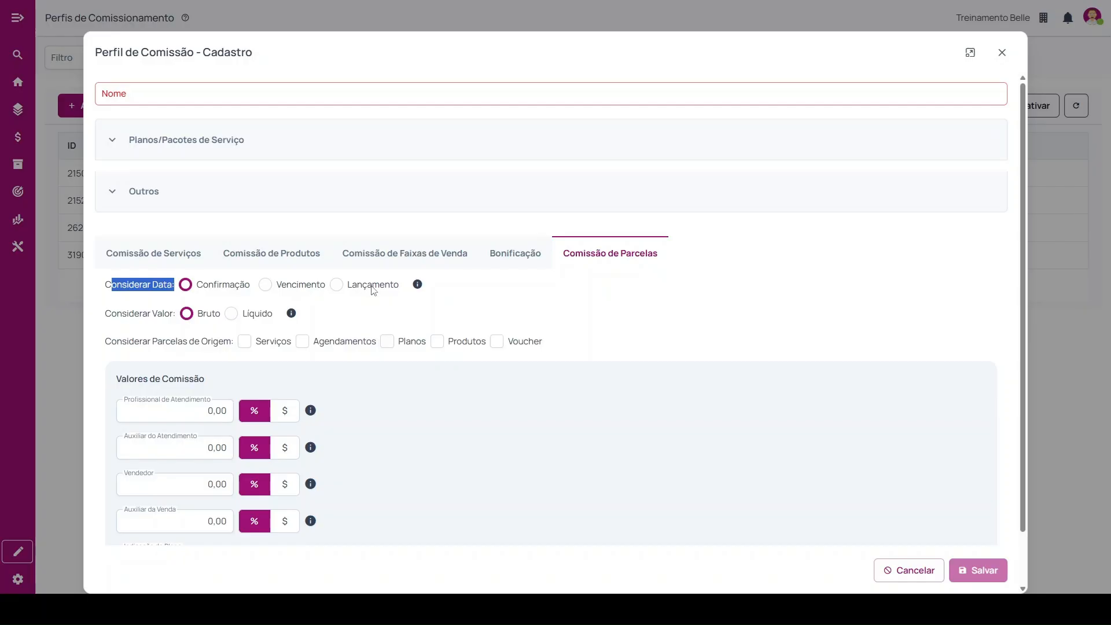
mouse_move(418, 286)
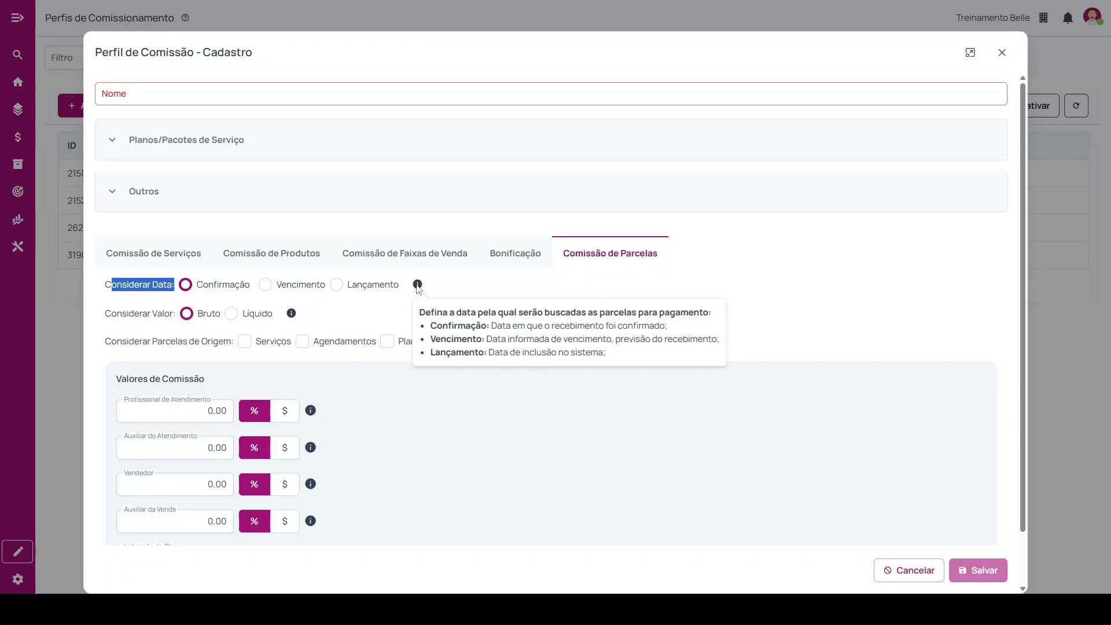
click(355, 310)
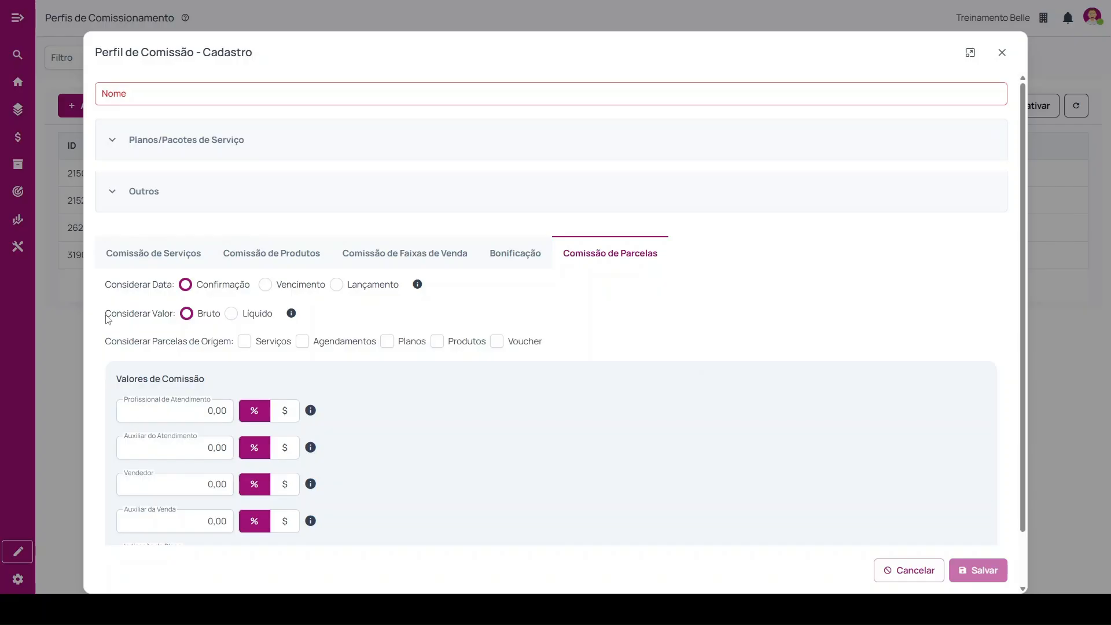
drag(105, 315, 179, 318)
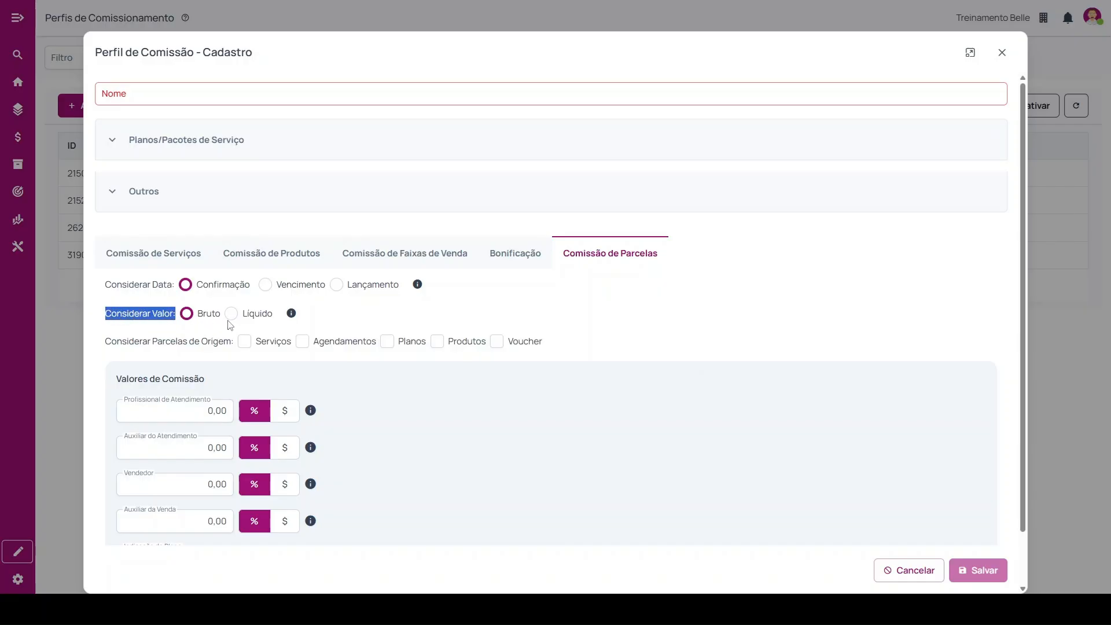
mouse_move(291, 318)
drag(106, 342, 232, 346)
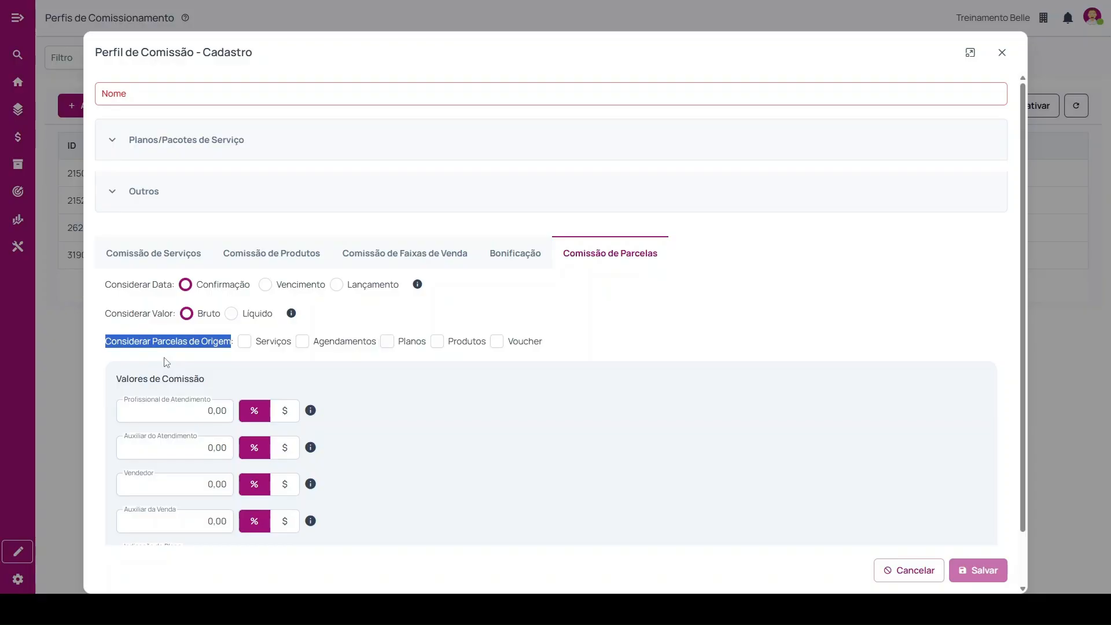
Review the installment commission fields from Profissional de Atendimento to Indicação do Plano and close the profile registration without saving.
scroll(166, 362, down, 1)
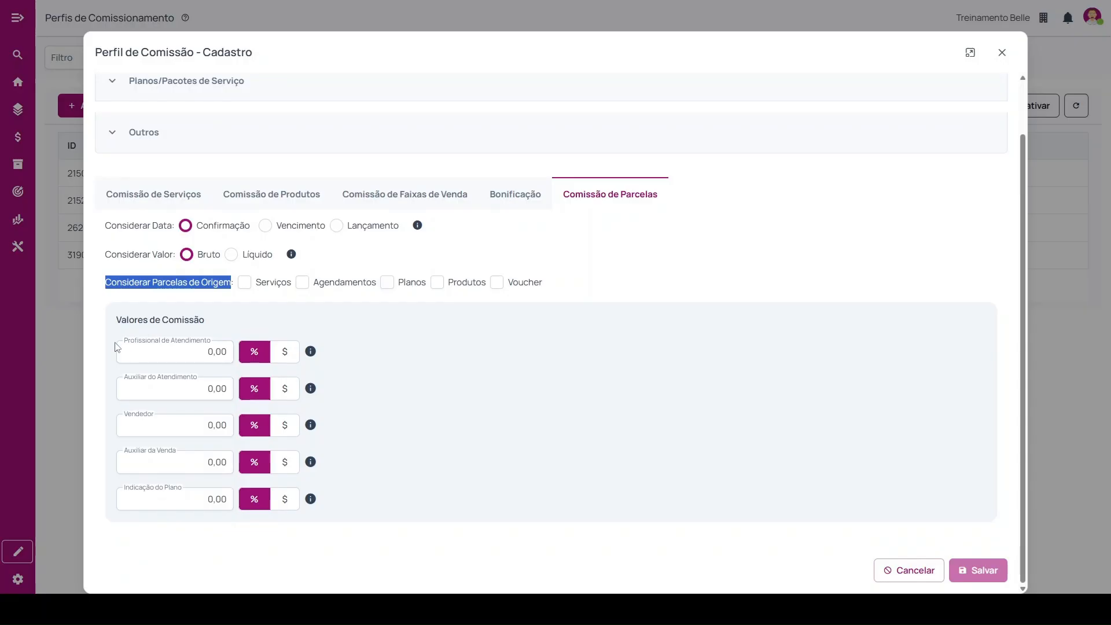
drag(124, 340, 132, 363)
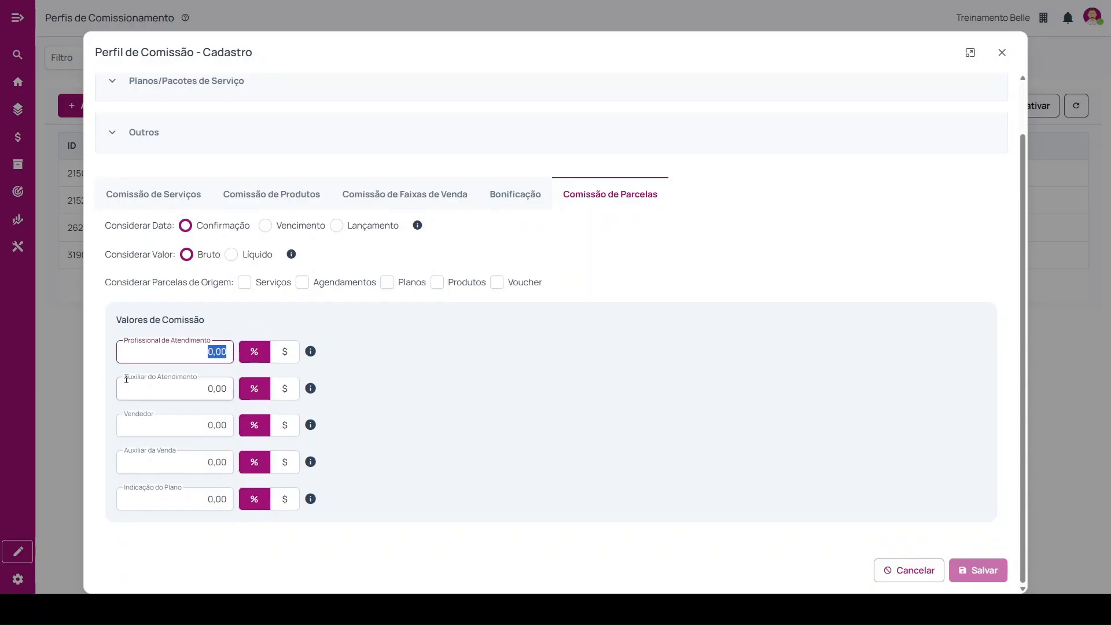
click(195, 426)
click(203, 462)
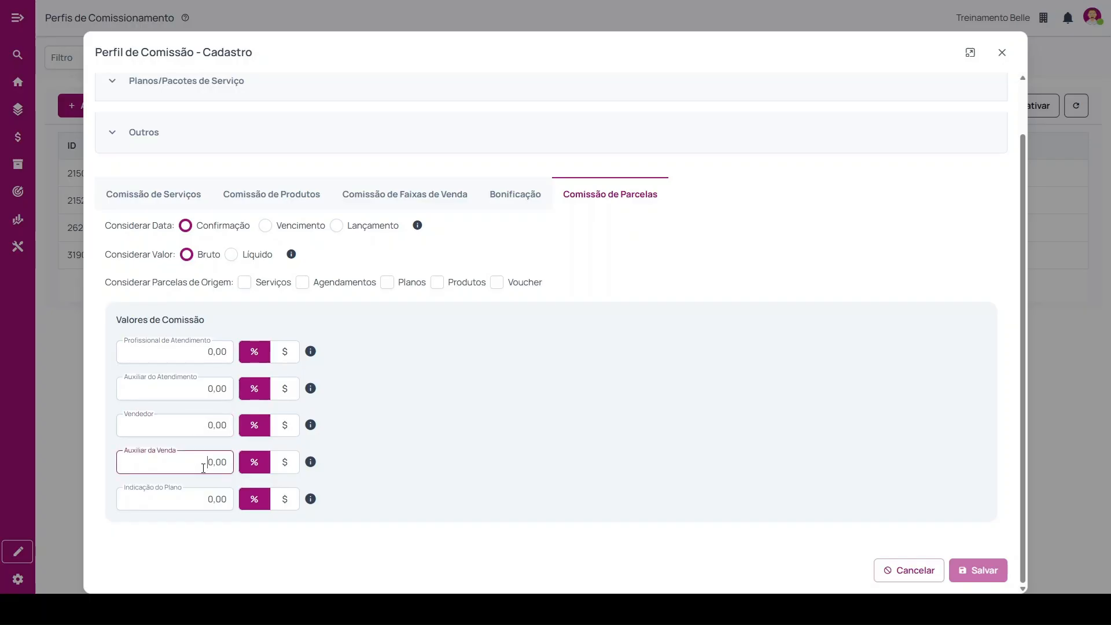
click(200, 502)
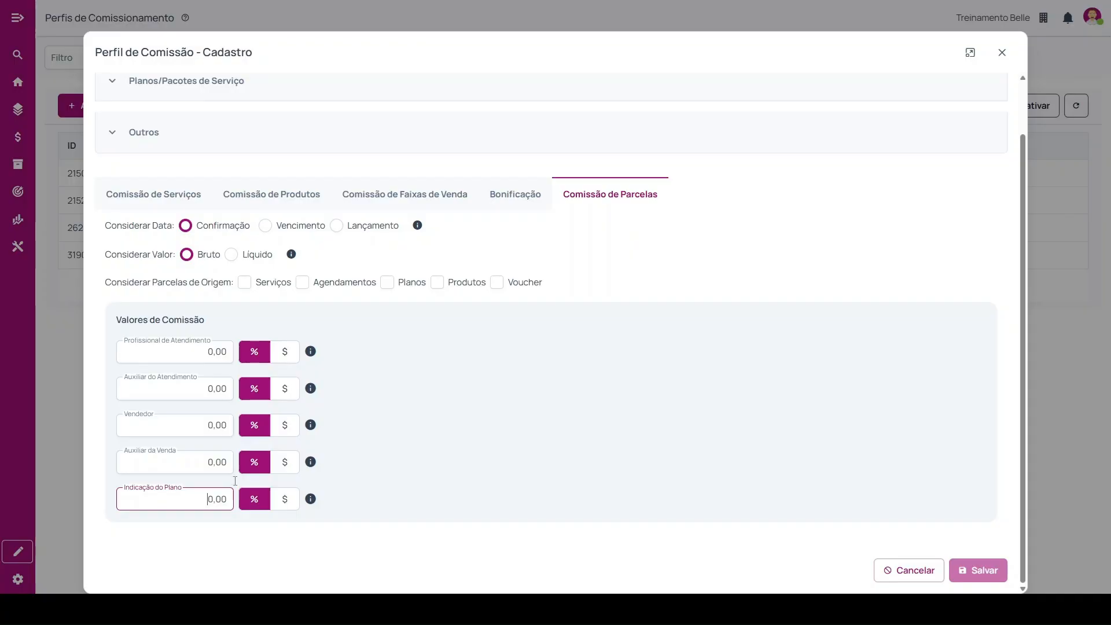
scroll(402, 287, up, 2)
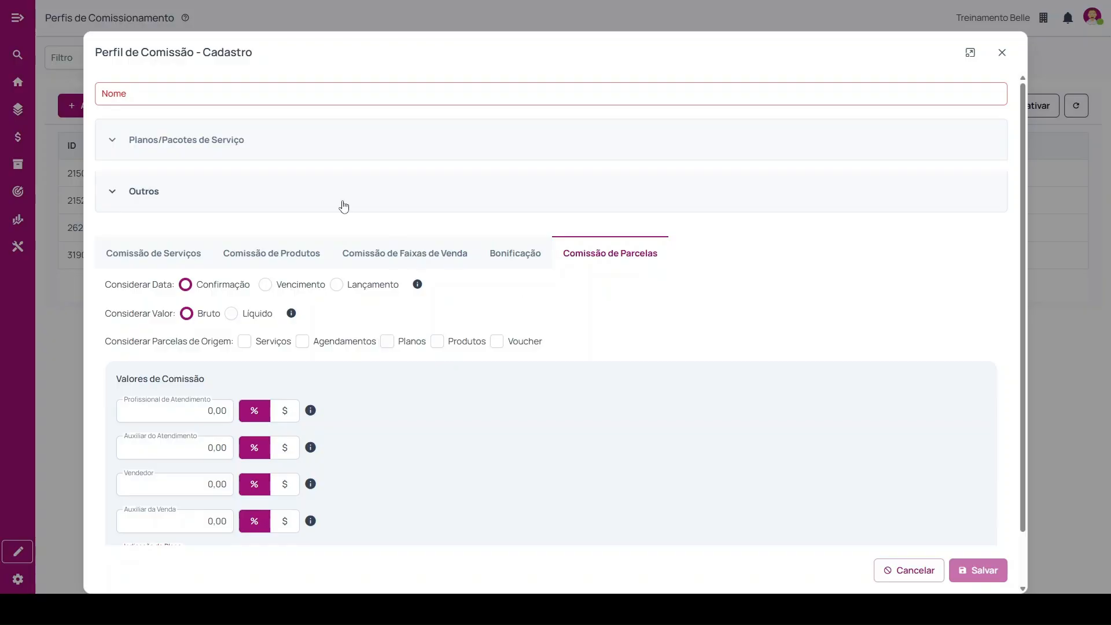
click(1001, 53)
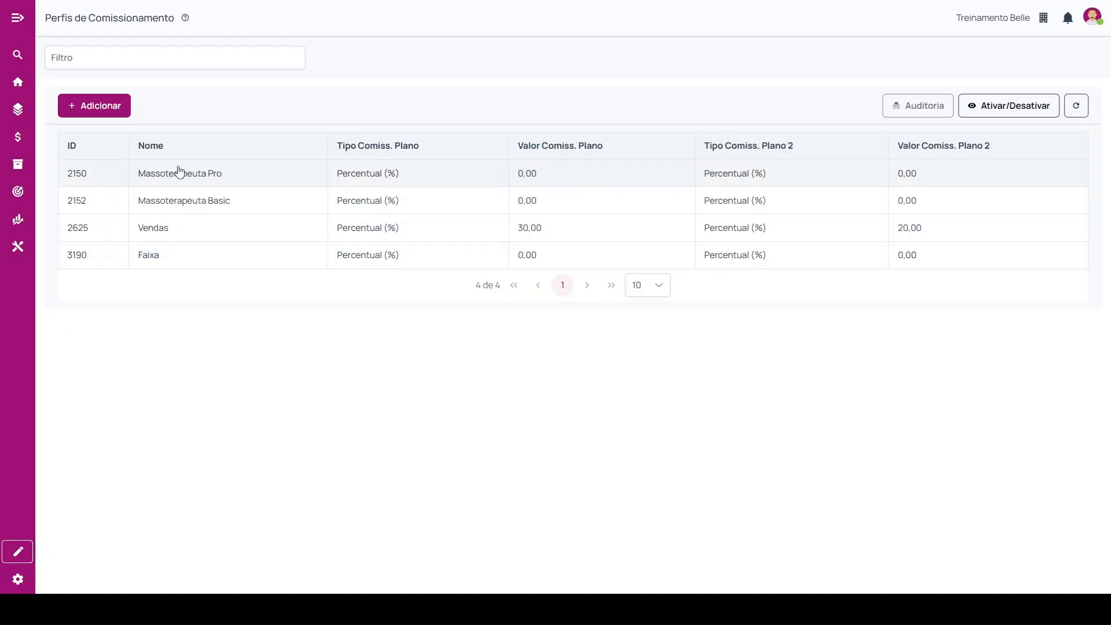
View the users linked to the Massoterapeuta Pro commission profile and close the list without changes.
click(220, 181)
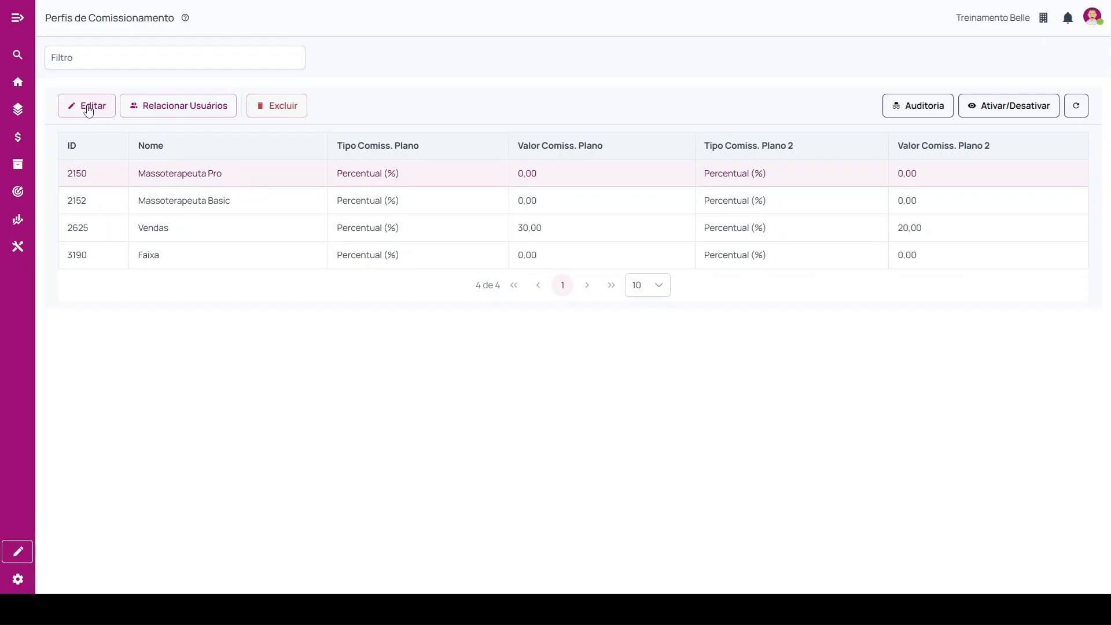
click(177, 107)
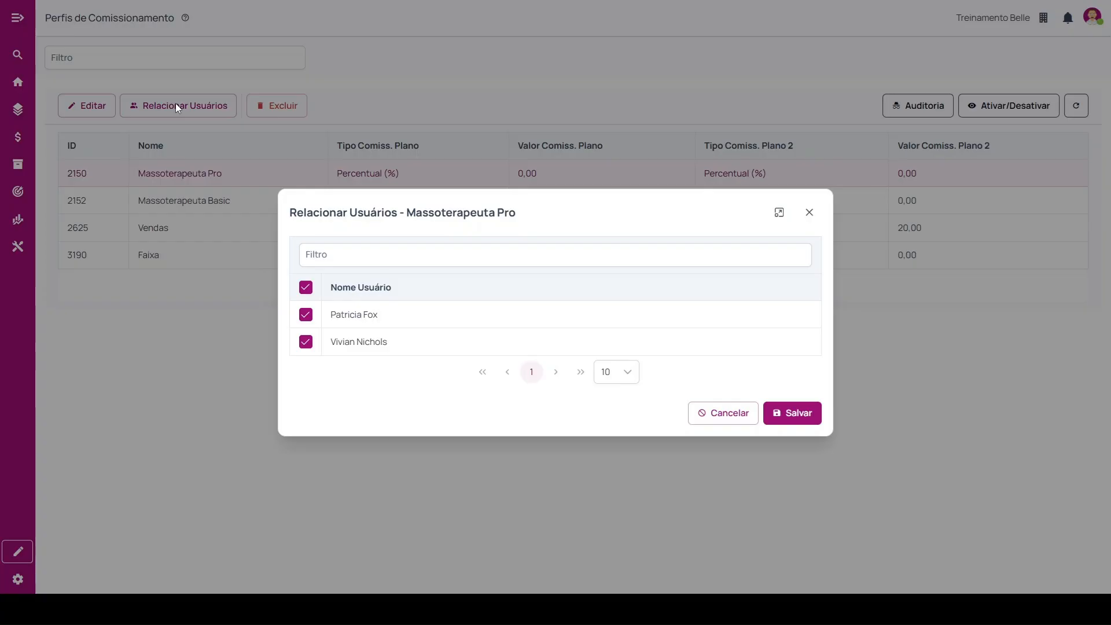
click(809, 212)
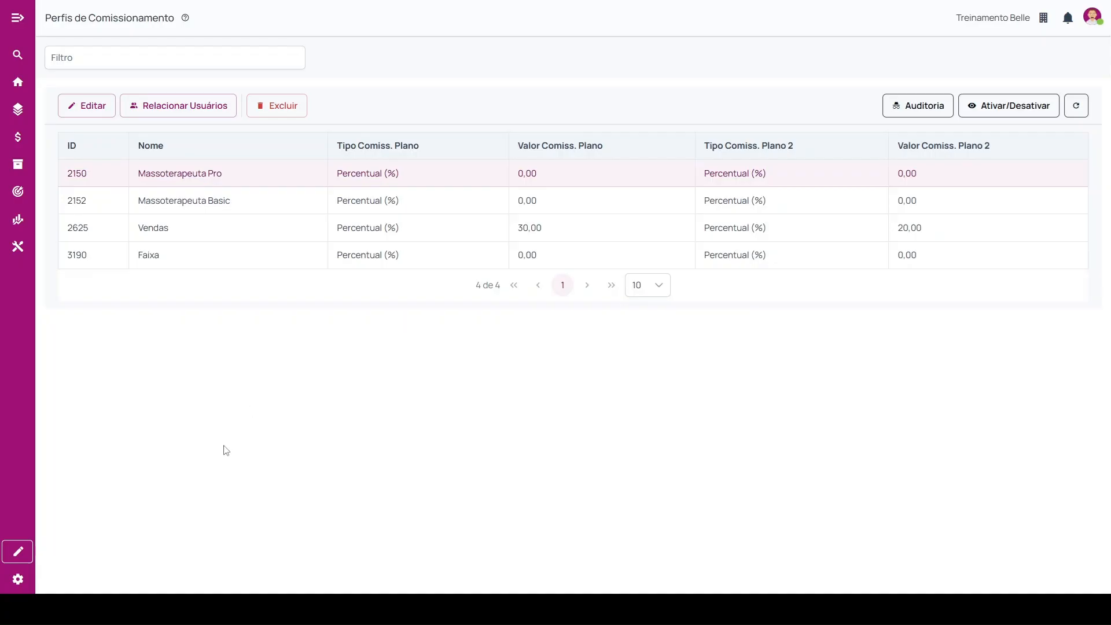
Open the Usuários registry and start a new user registration at its commission parameters.
click(25, 550)
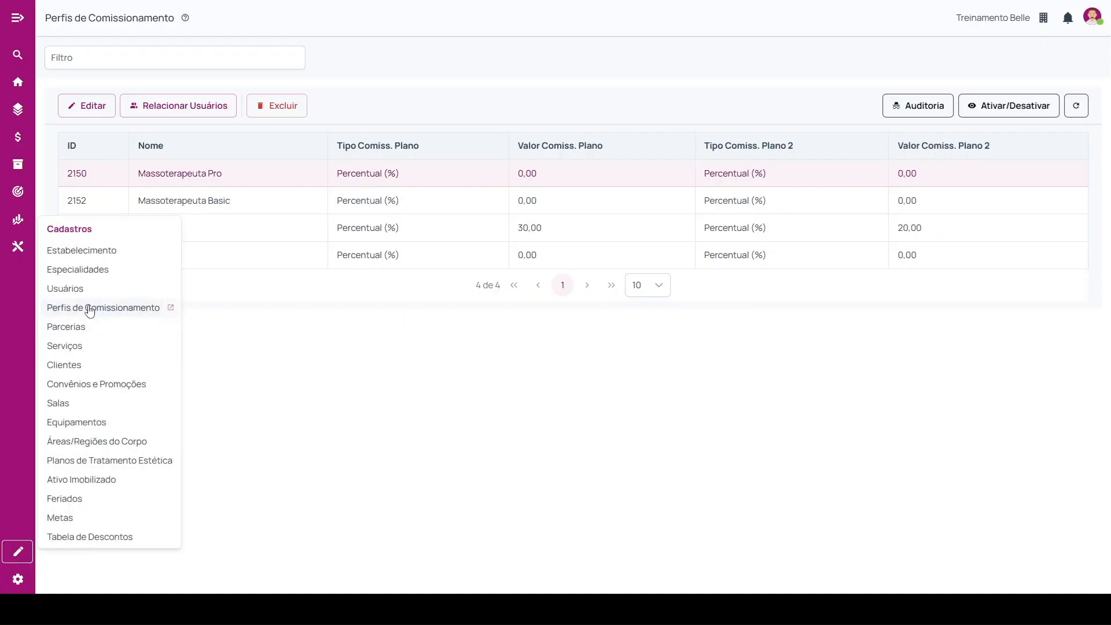
click(75, 288)
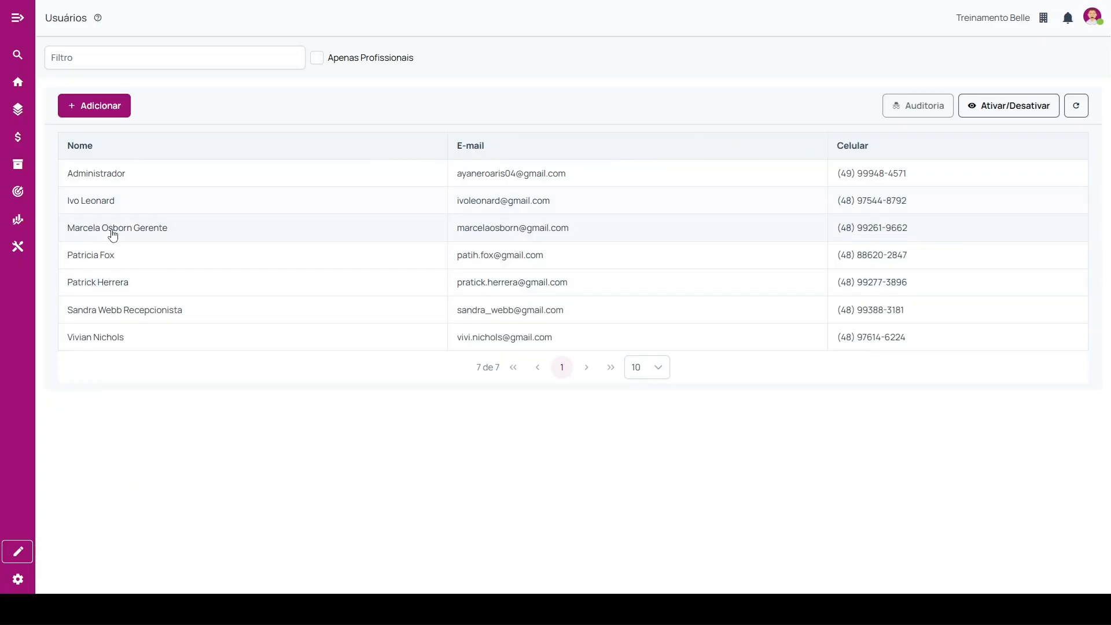
click(101, 111)
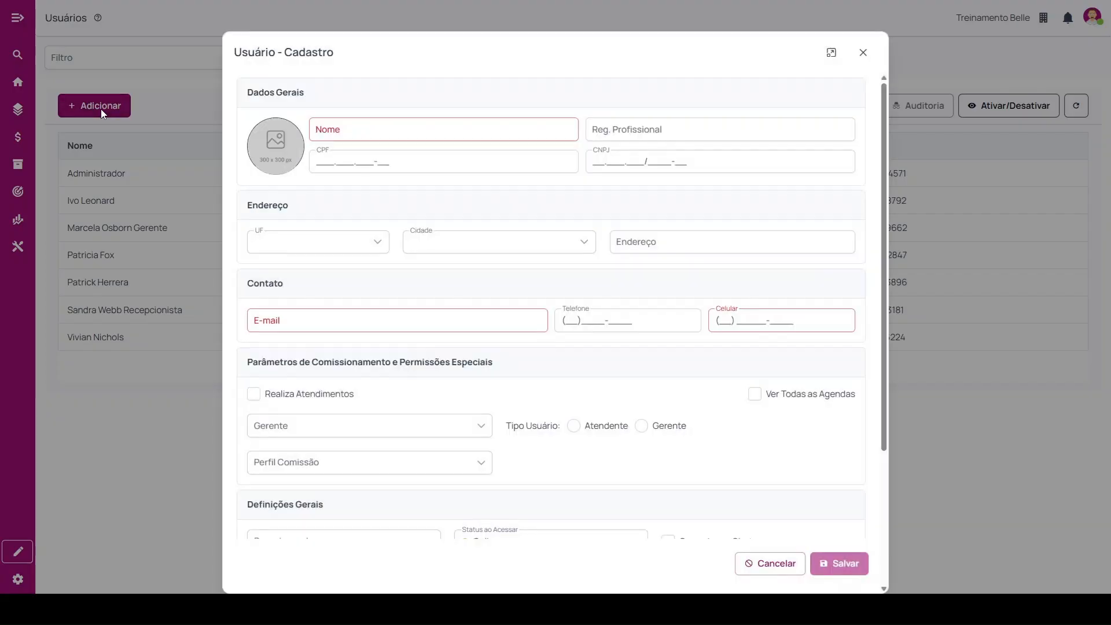
scroll(434, 292, down, 2)
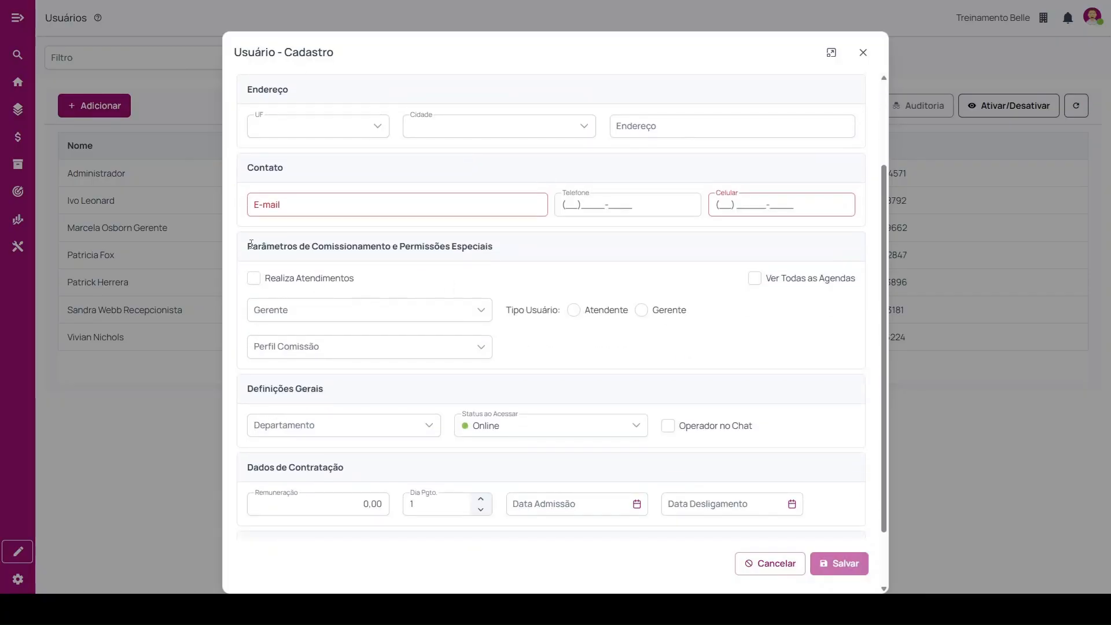
Assign the Massoterapeuta Pro commission profile and the Gerente user type to the new user, and cancel the registration.
drag(251, 243, 499, 256)
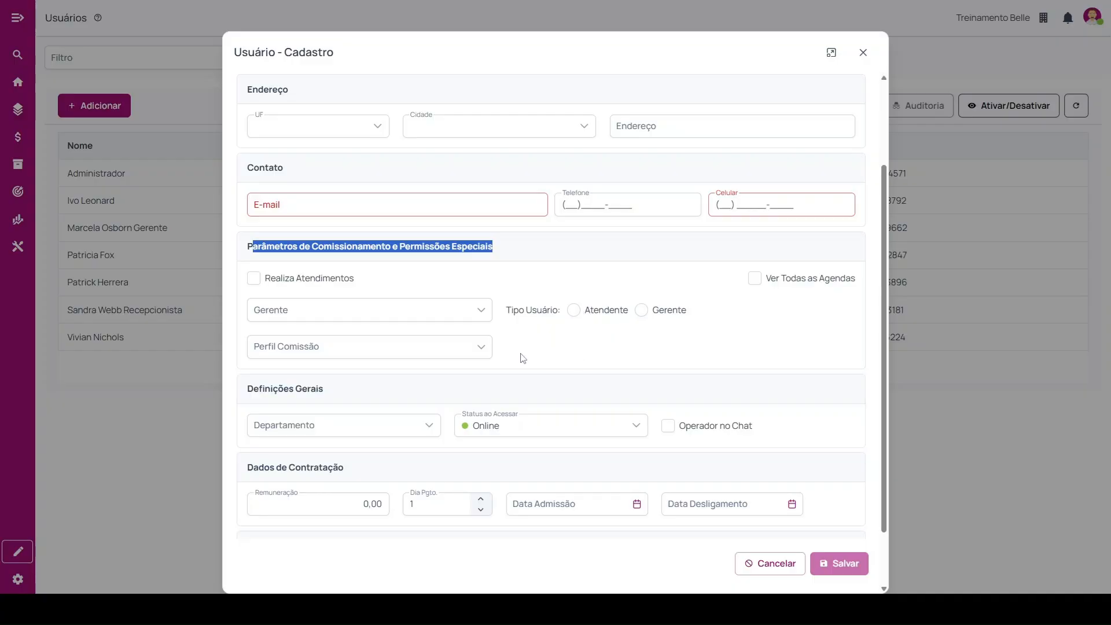
click(262, 348)
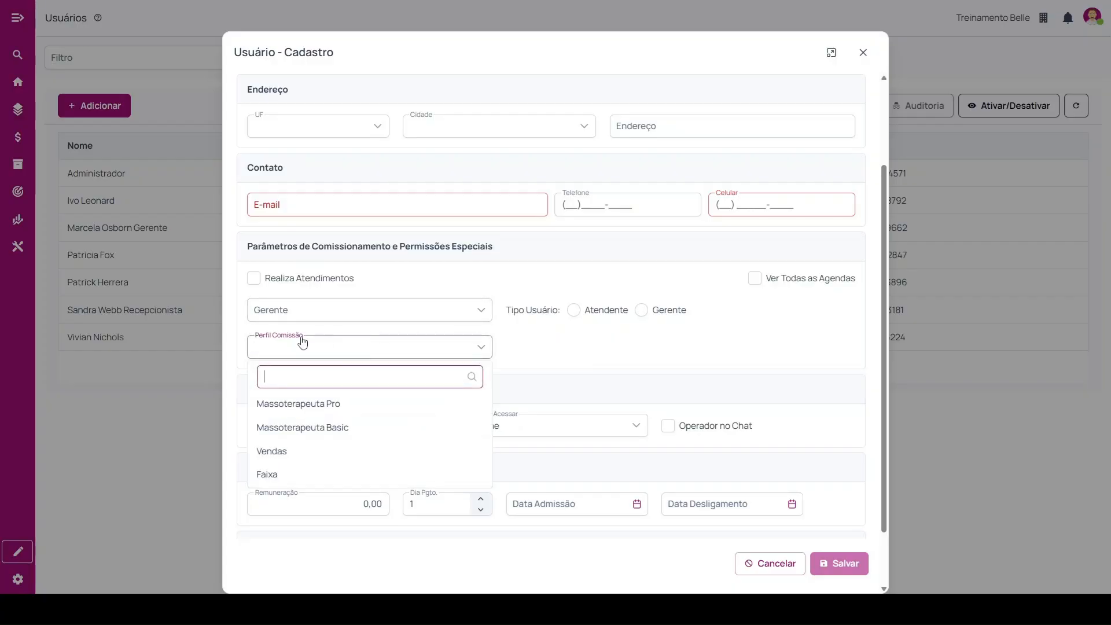
click(355, 415)
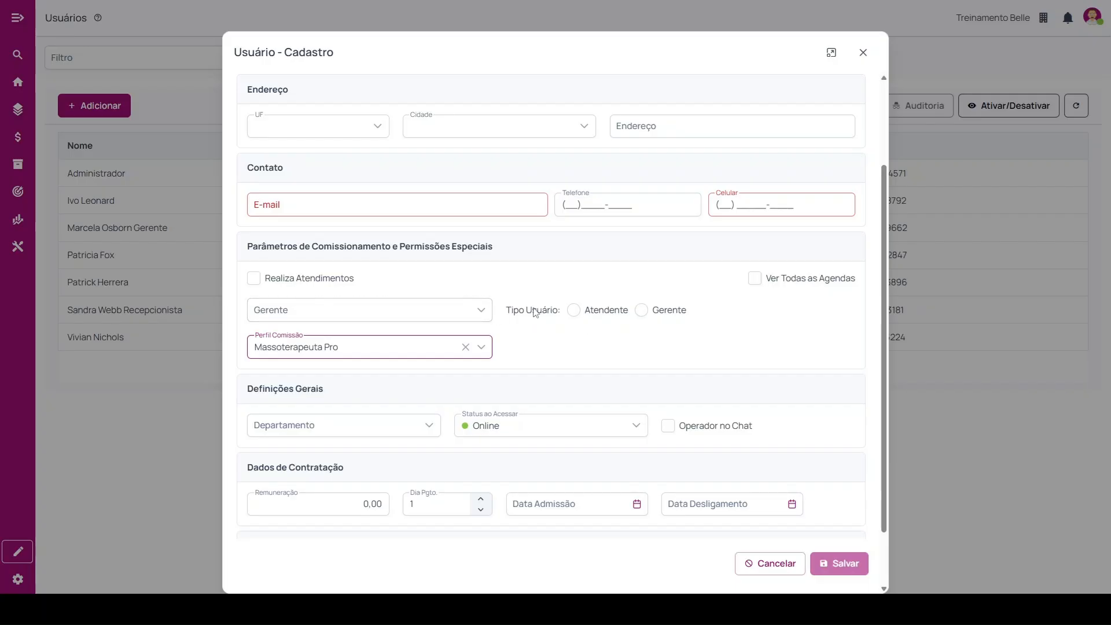
drag(502, 311, 553, 314)
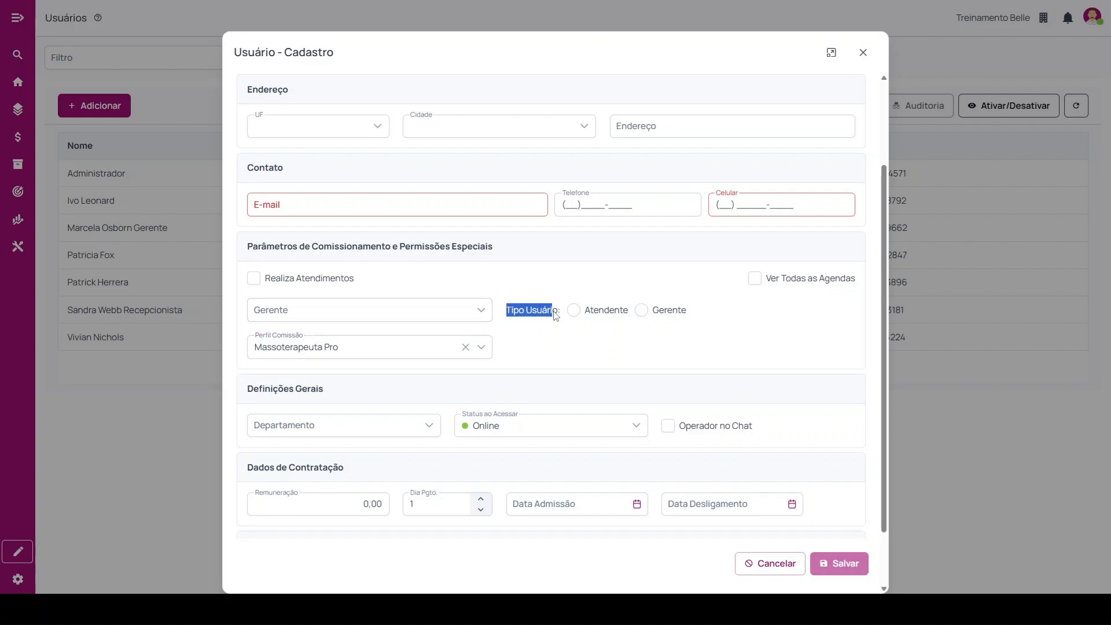
click(641, 313)
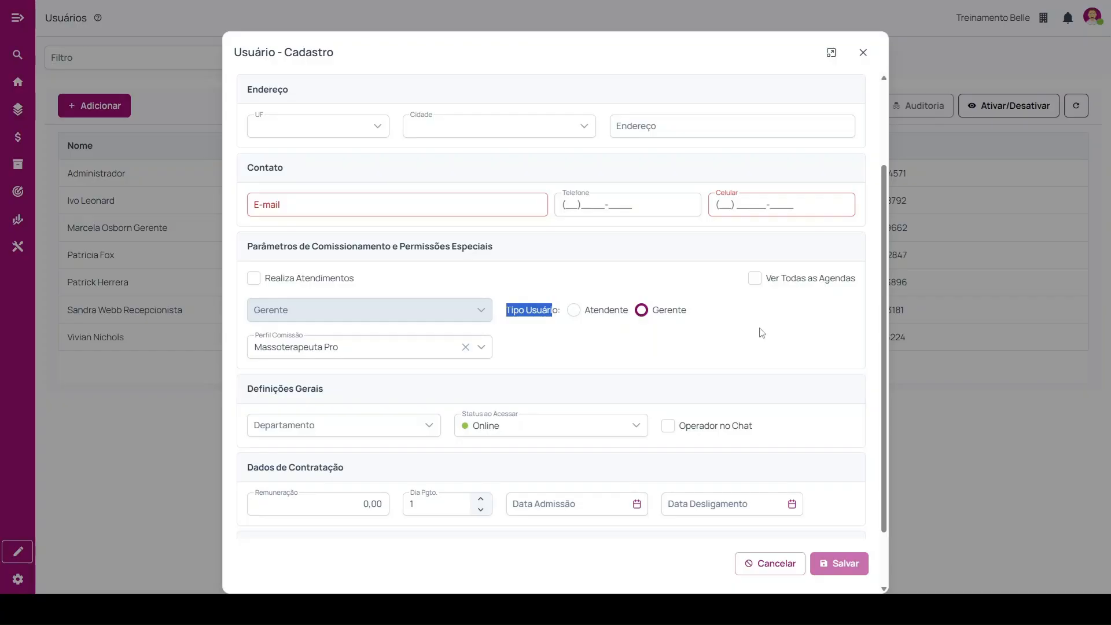
click(770, 564)
Review the commission parameters in the manager's user registration and close it without saving.
click(86, 106)
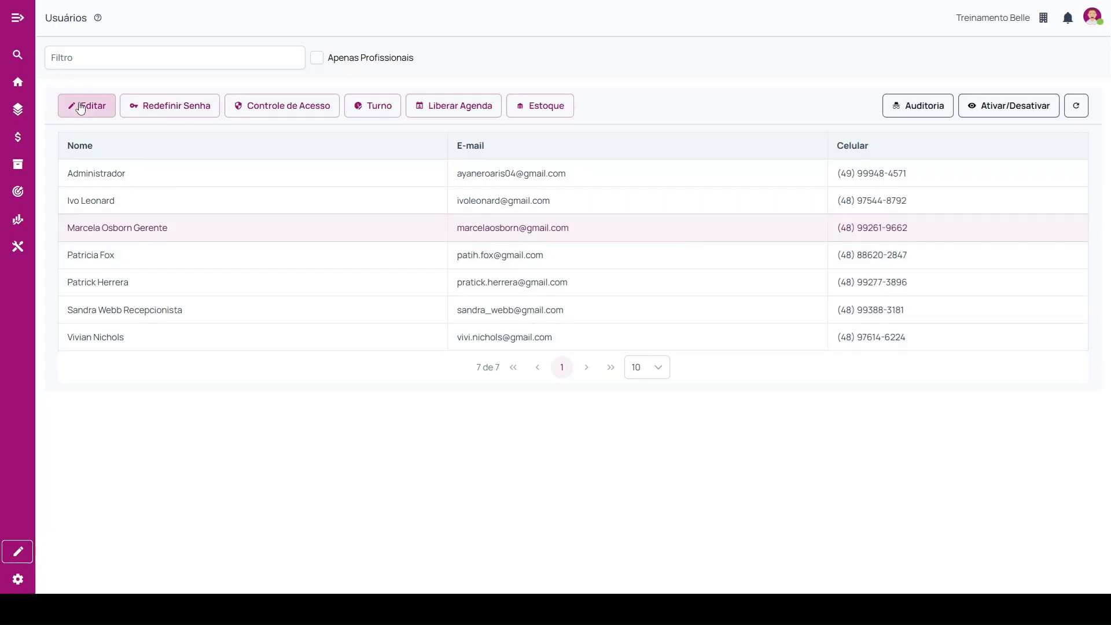
scroll(364, 347, down, 5)
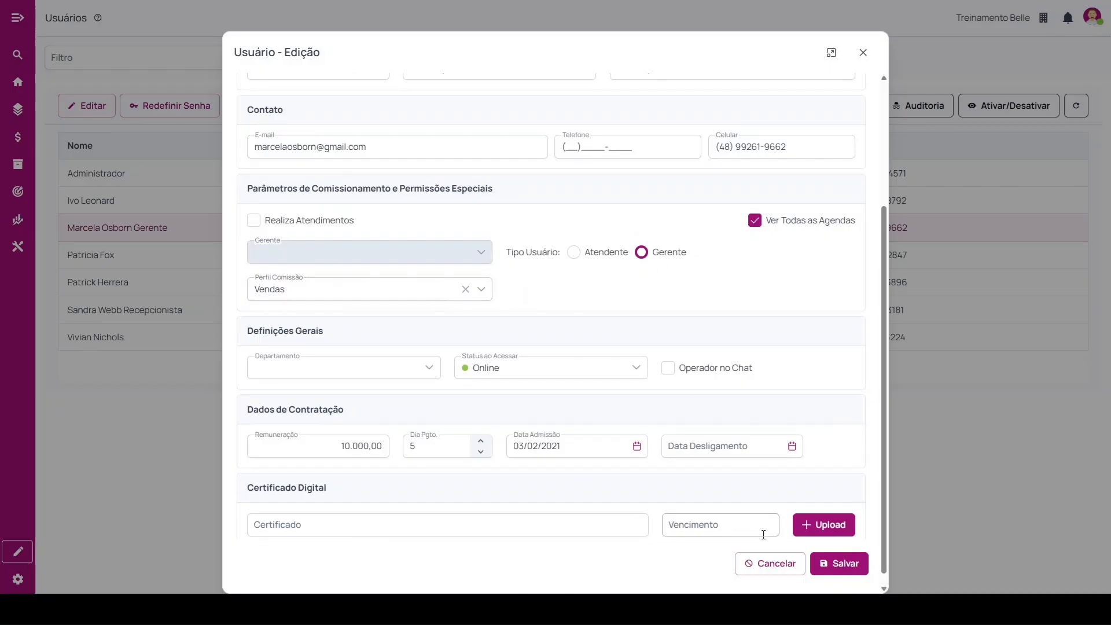
click(755, 564)
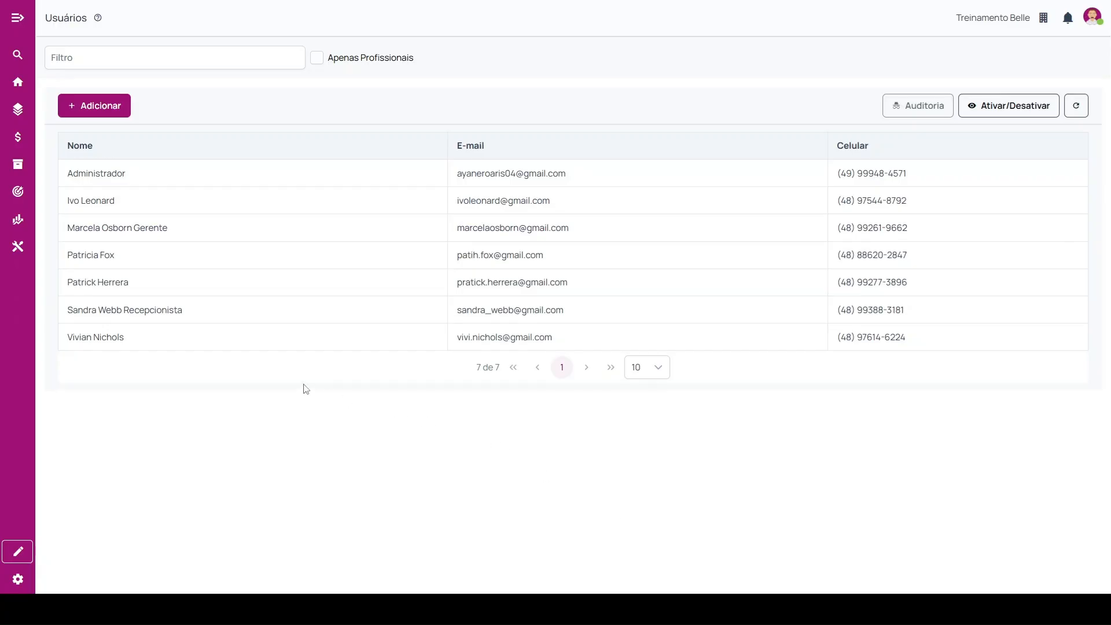
Review the receptionist's user type and available Gerente options in the user registration, and cancel the edit.
click(157, 318)
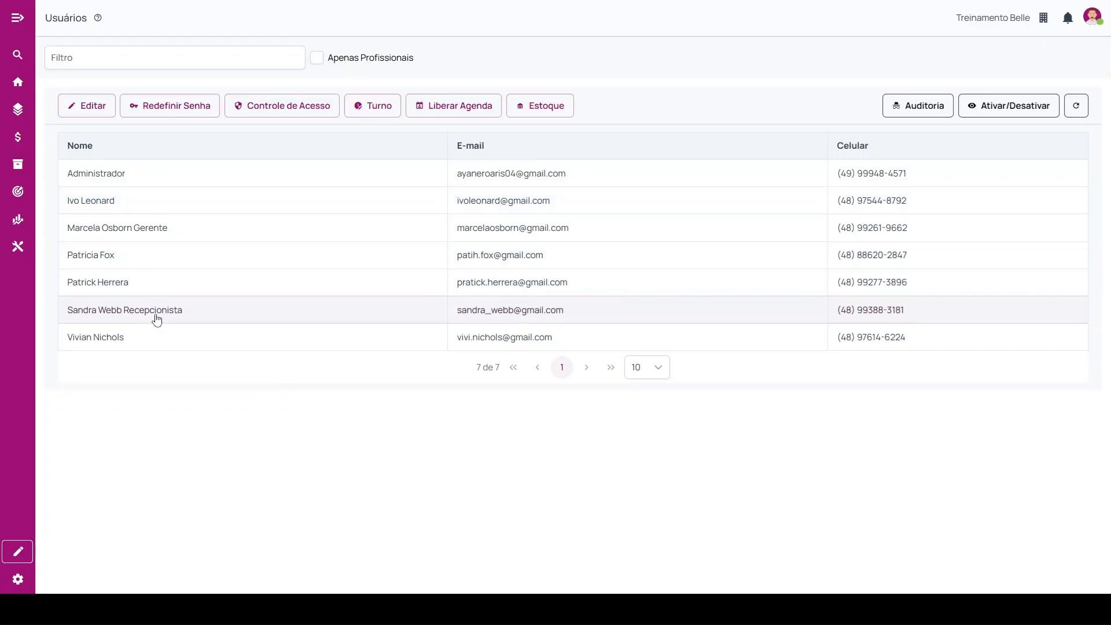
click(90, 110)
scroll(407, 429, down, 3)
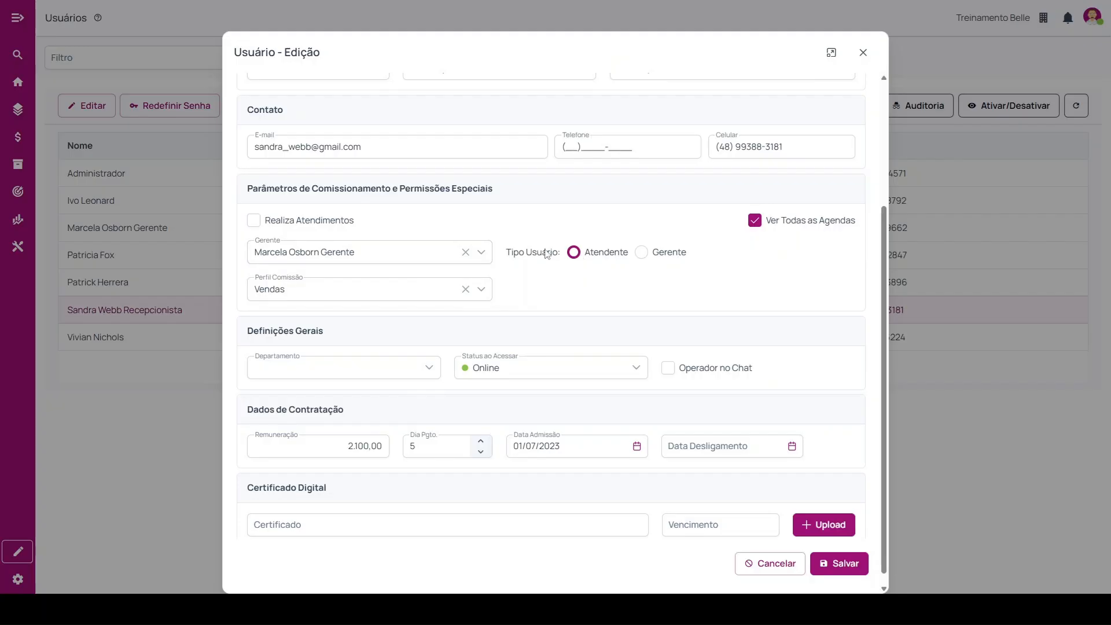
drag(507, 254, 562, 262)
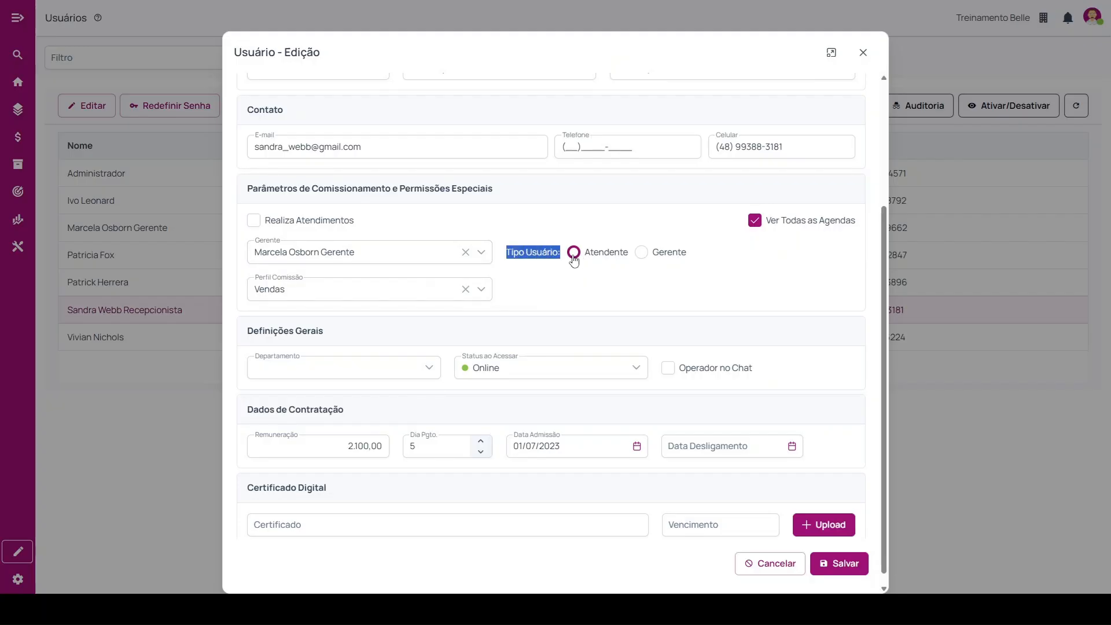
click(385, 264)
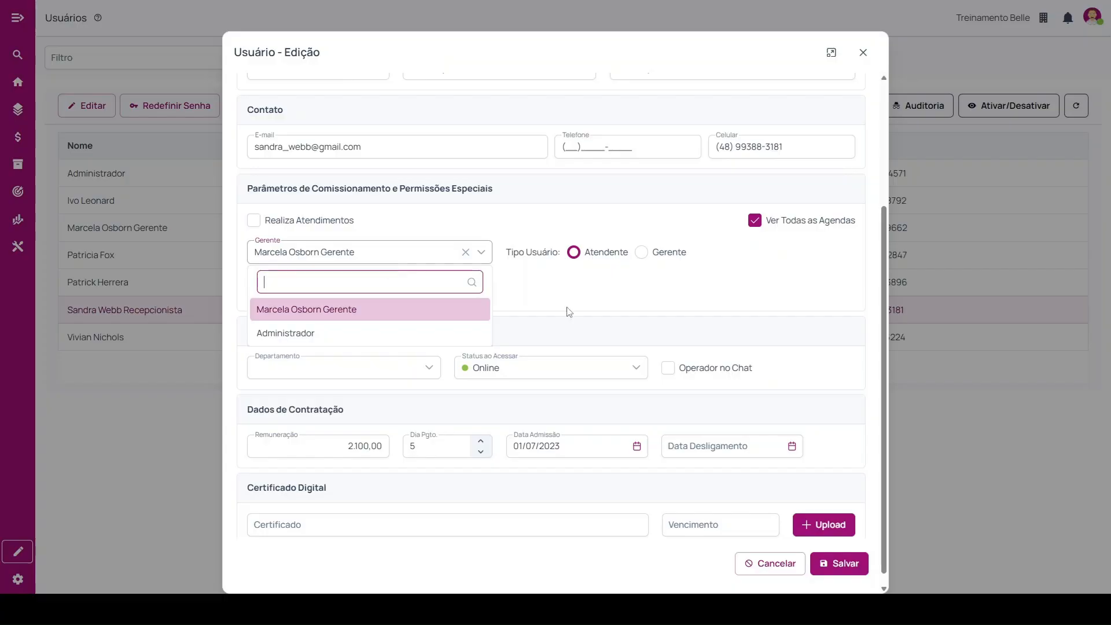
click(689, 336)
click(788, 564)
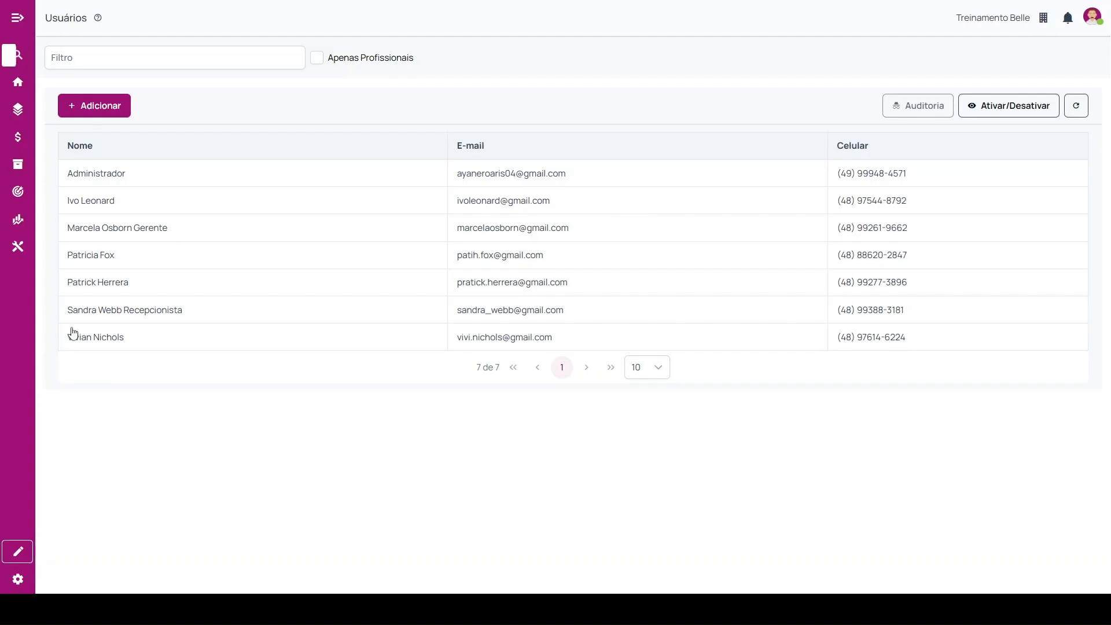
Open Fechamento de Pagamento from the utilities and show its Analítico view.
click(16, 87)
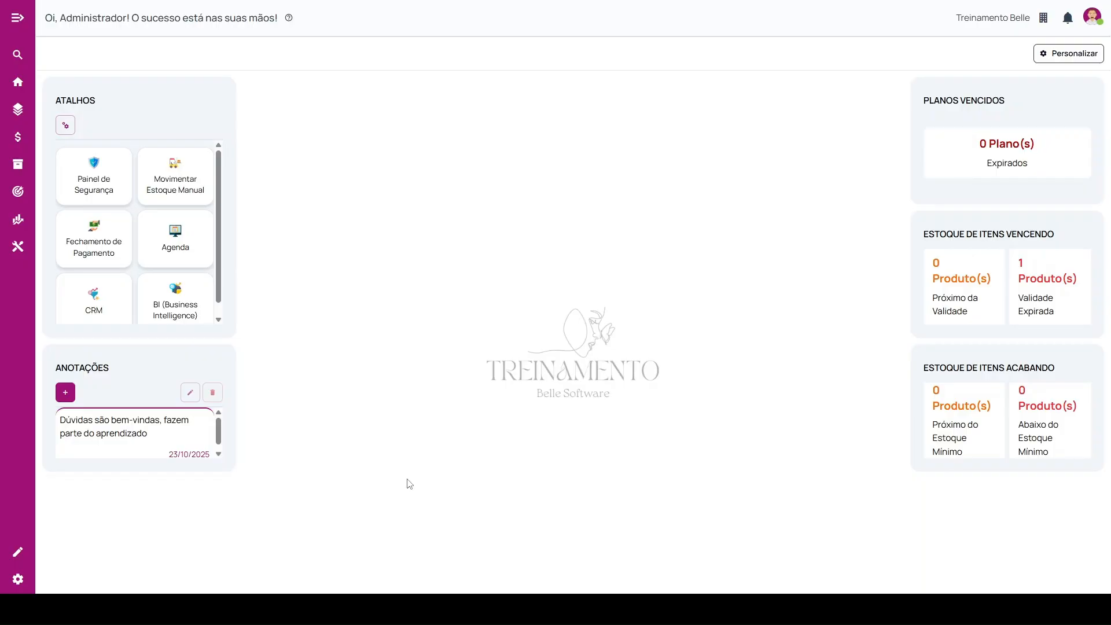
click(18, 18)
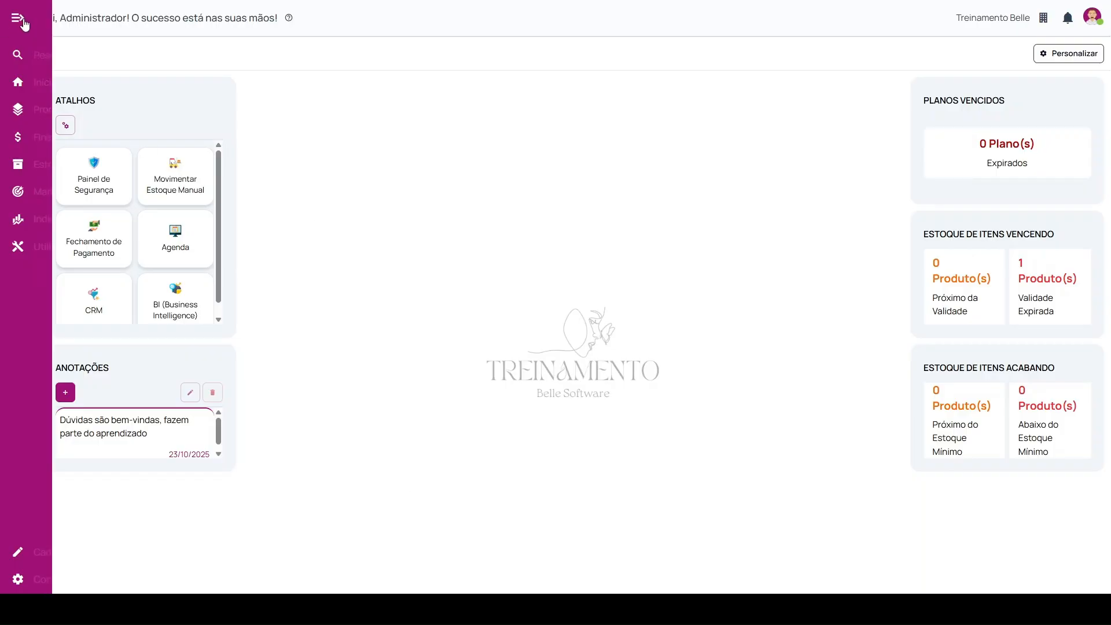
click(82, 250)
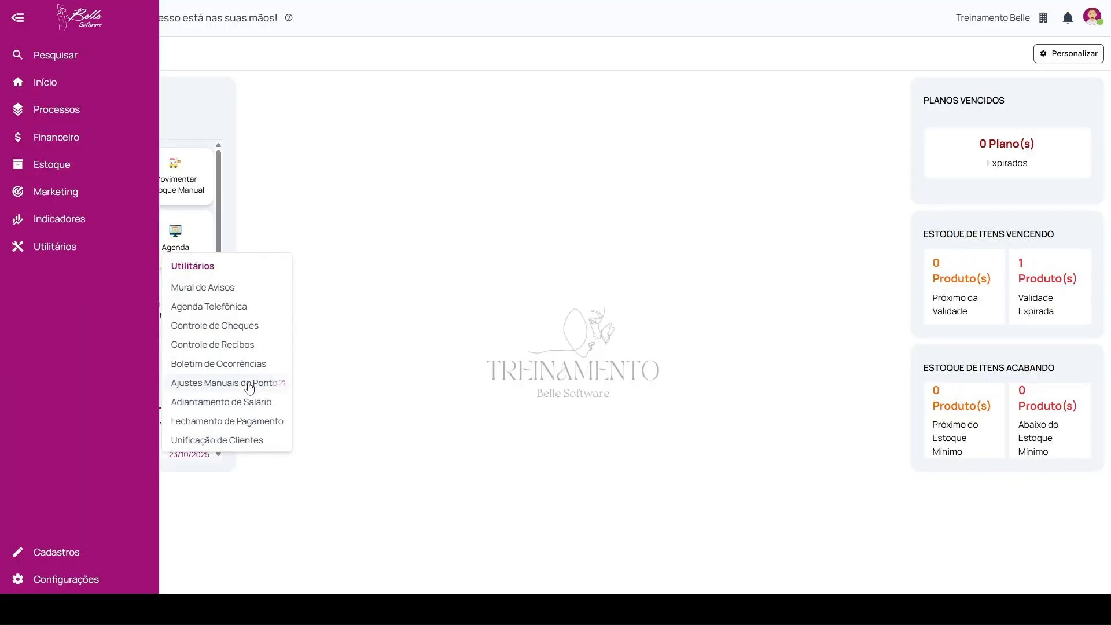
click(228, 425)
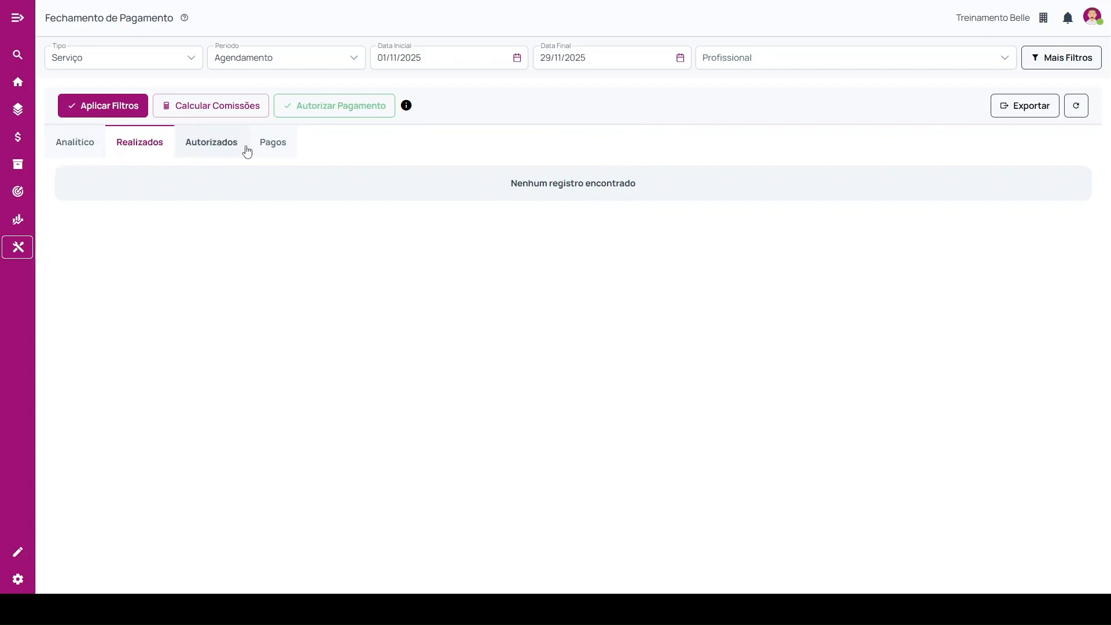
click(84, 146)
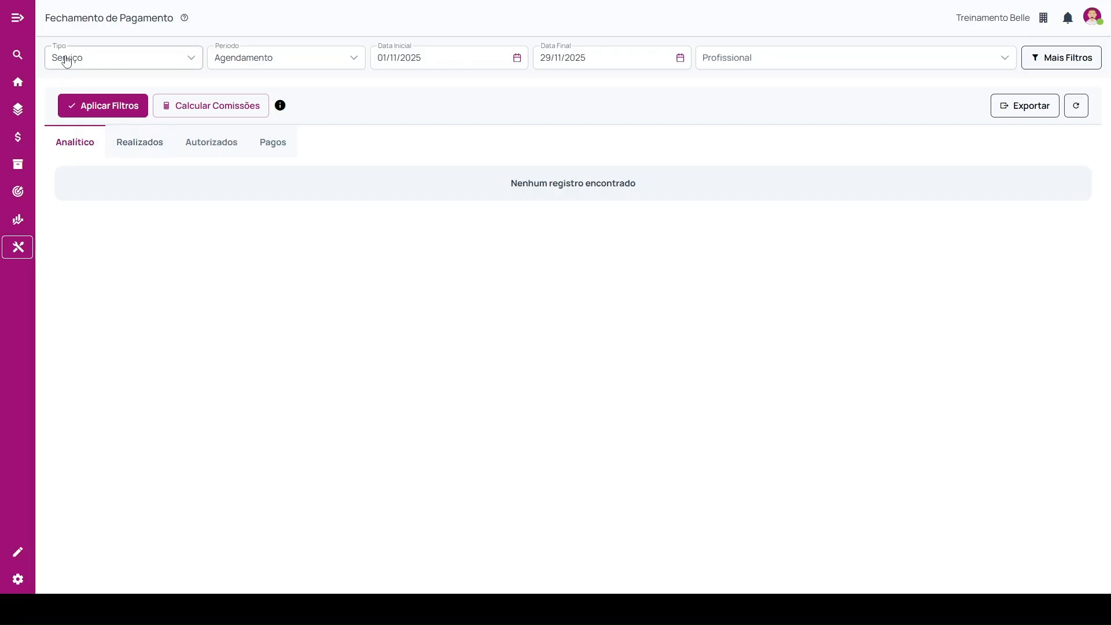
Check the available Tipo options and set the payment closing's Período filter to Lançamento.
click(113, 65)
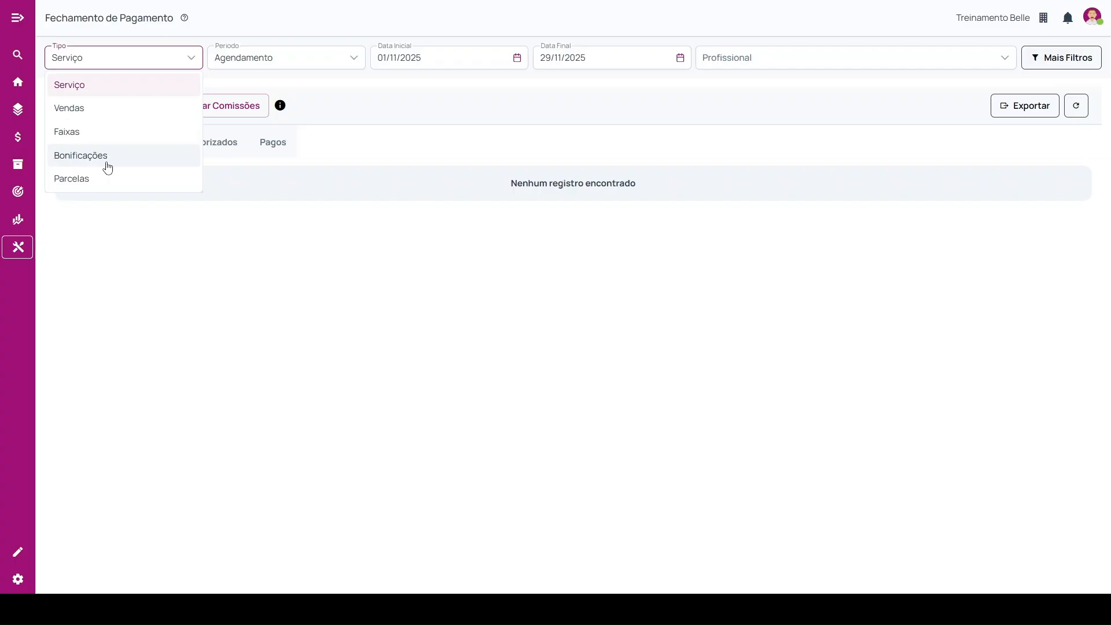
click(404, 268)
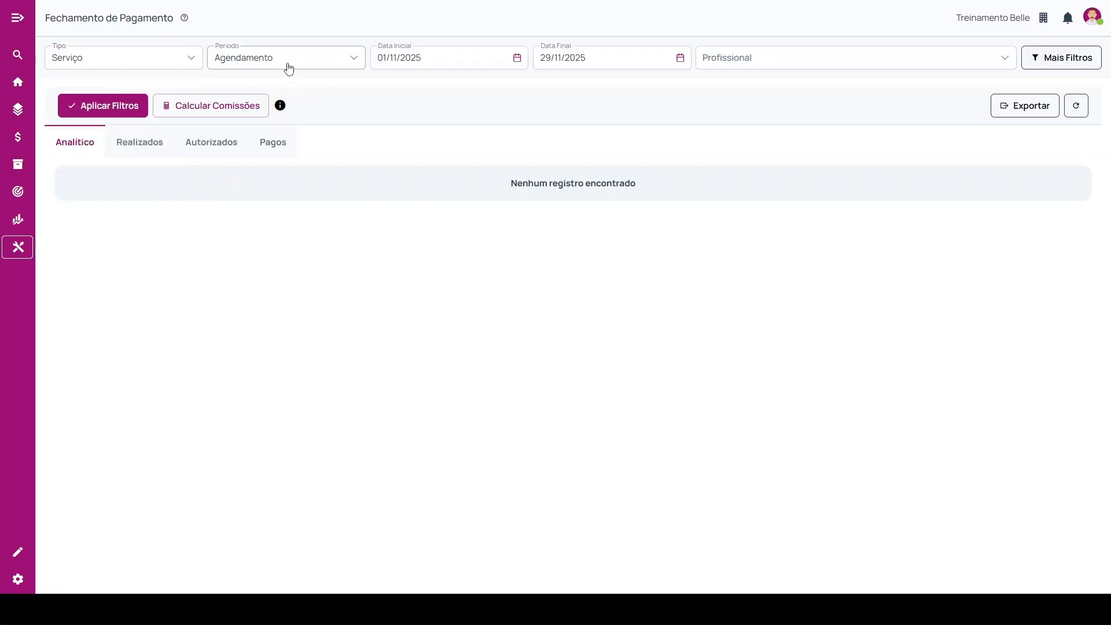
click(288, 68)
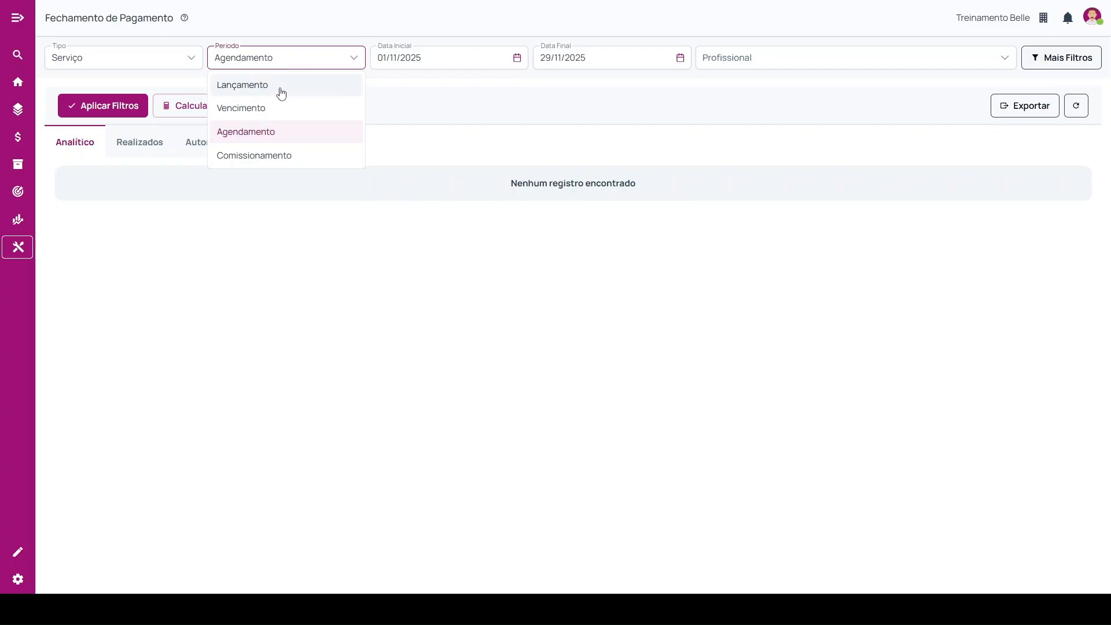
click(281, 92)
Set the Tipo filter to Vendas and the Período filter to Vencimento.
click(109, 59)
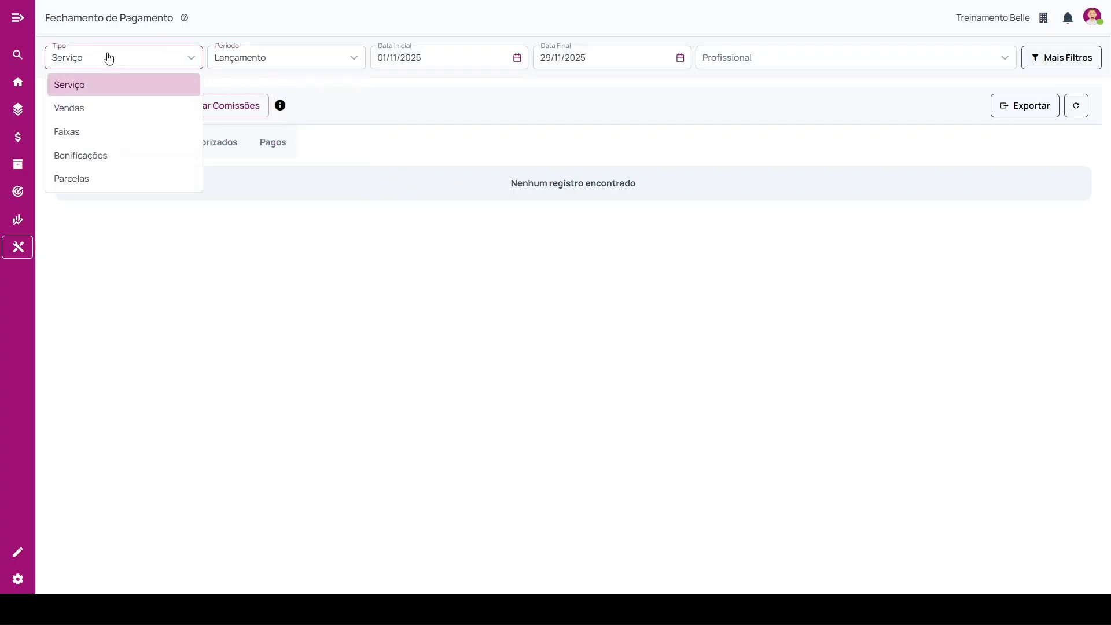
click(90, 109)
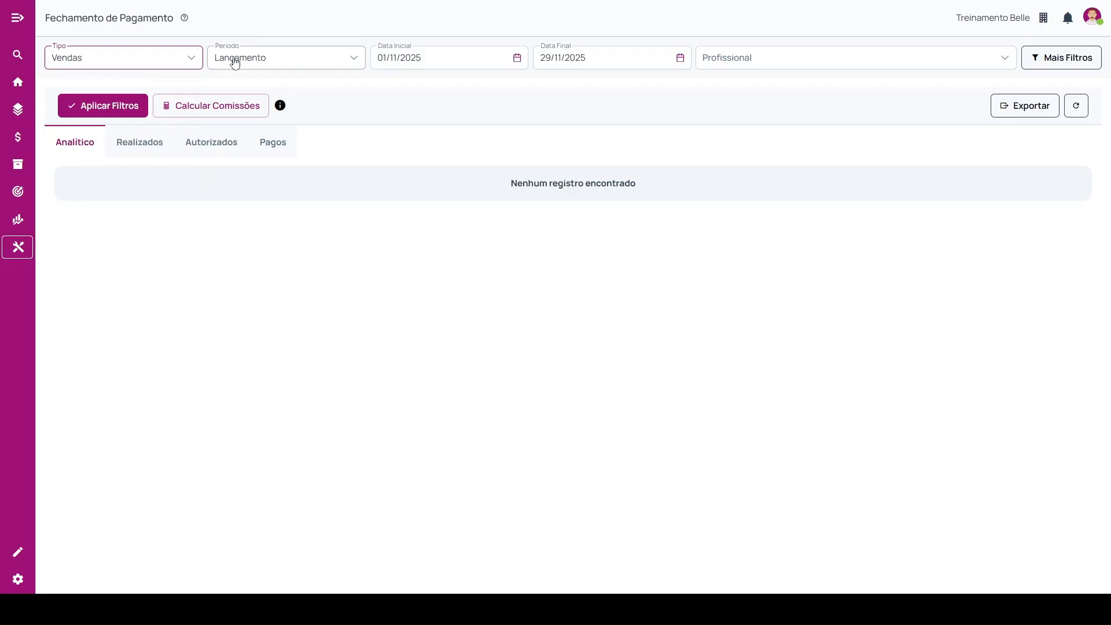
click(293, 68)
click(241, 109)
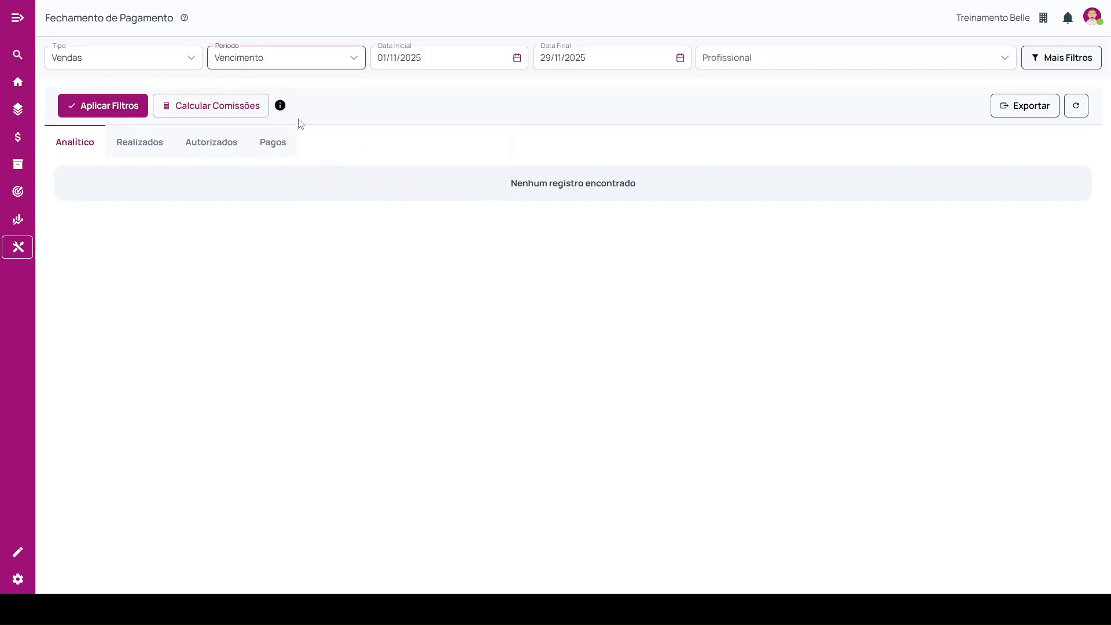
Return the Período filter to Agendamento and Tipo to Serviço, and check the remaining Período options.
click(282, 64)
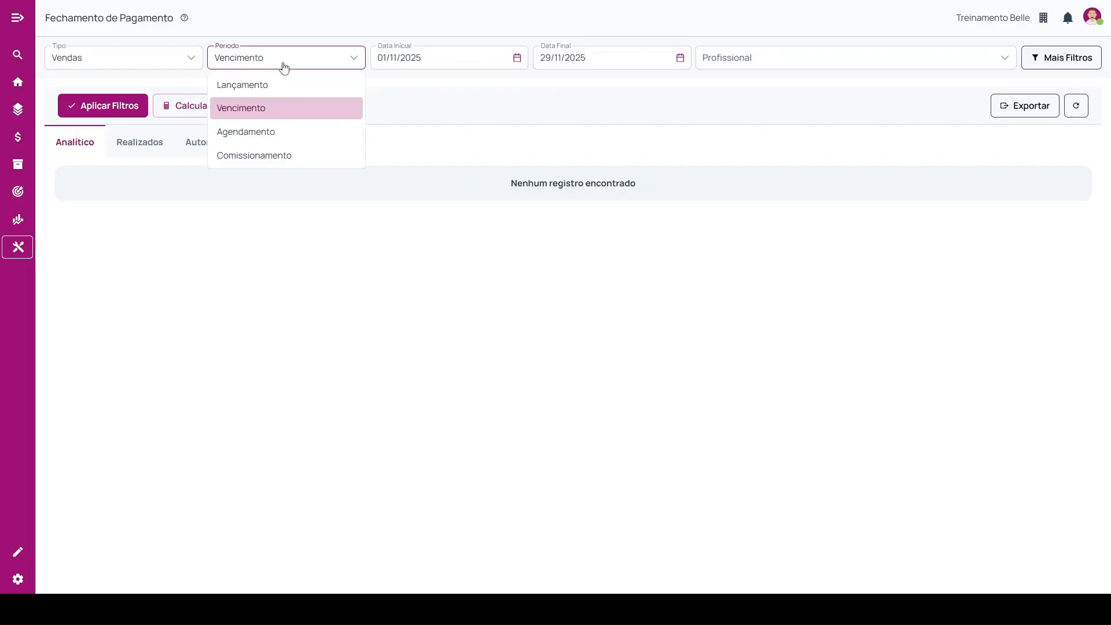
click(223, 130)
click(123, 68)
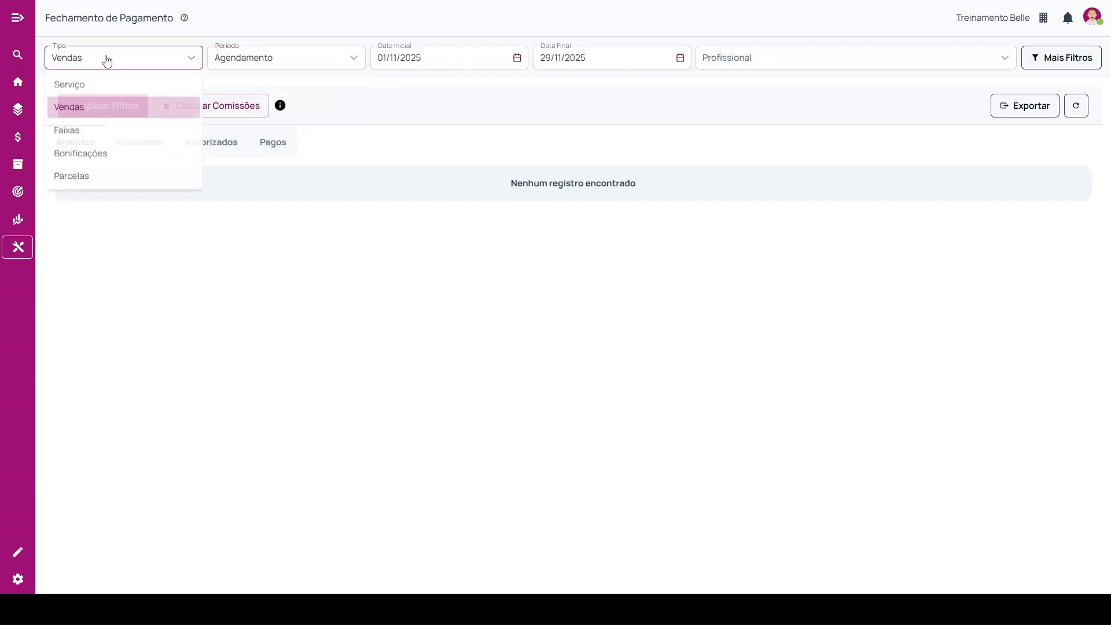
click(77, 88)
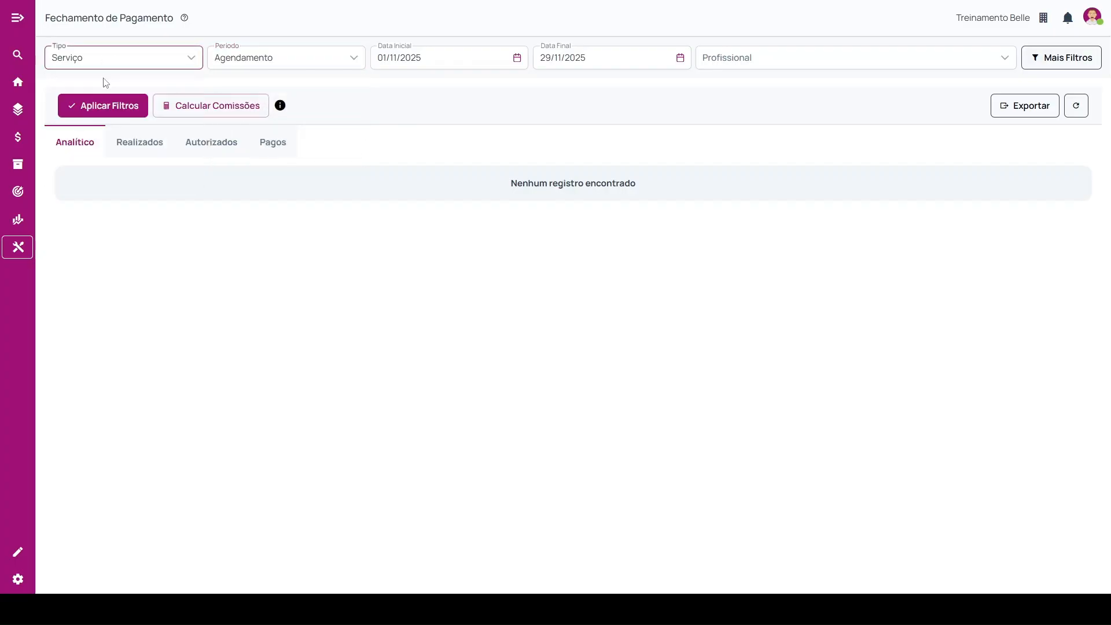
click(308, 65)
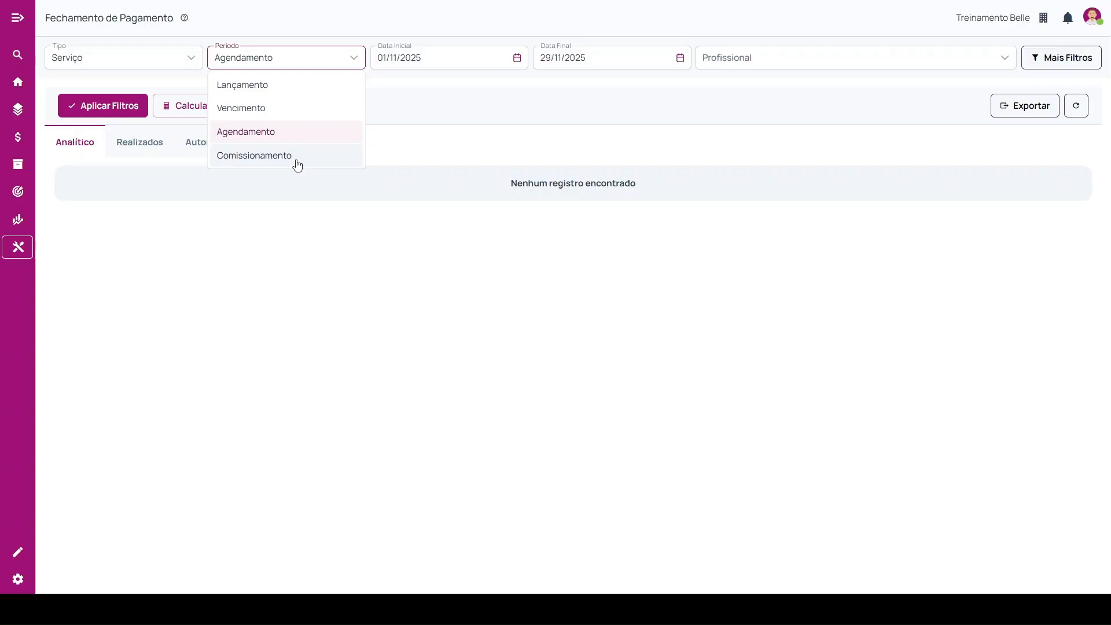
click(296, 229)
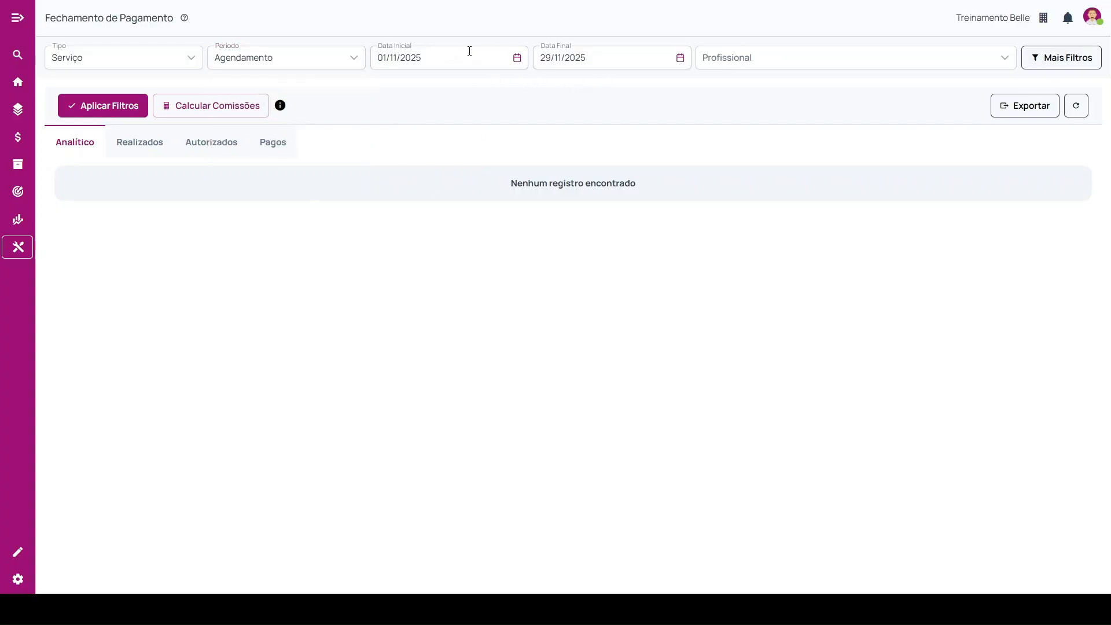
Set the Data Final filter to 15/11/2025 and select the first listed professional.
click(637, 60)
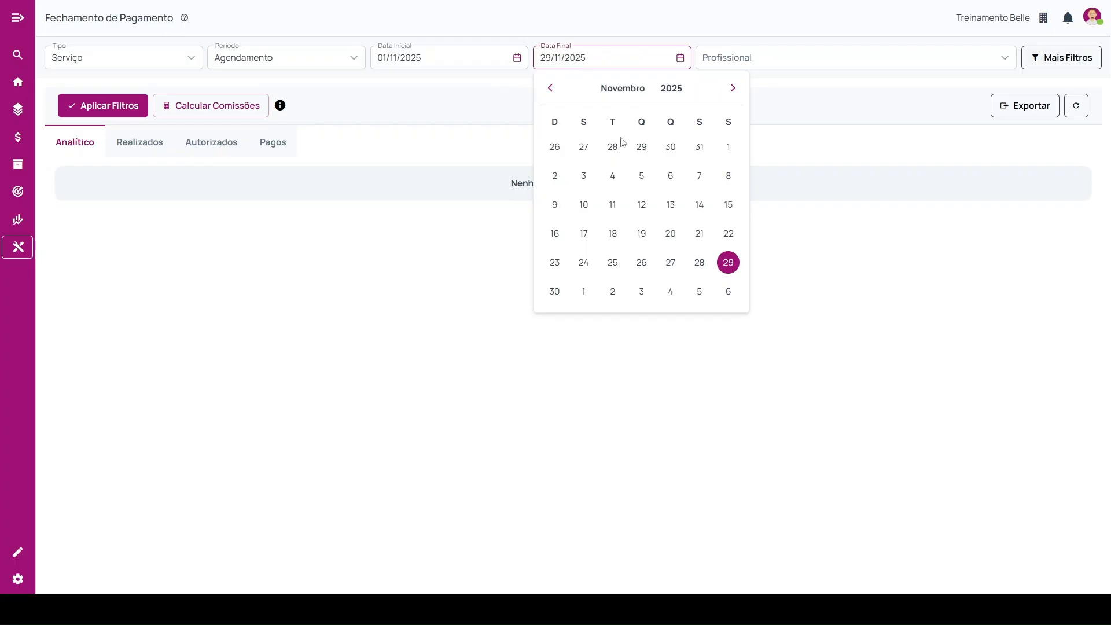
click(729, 209)
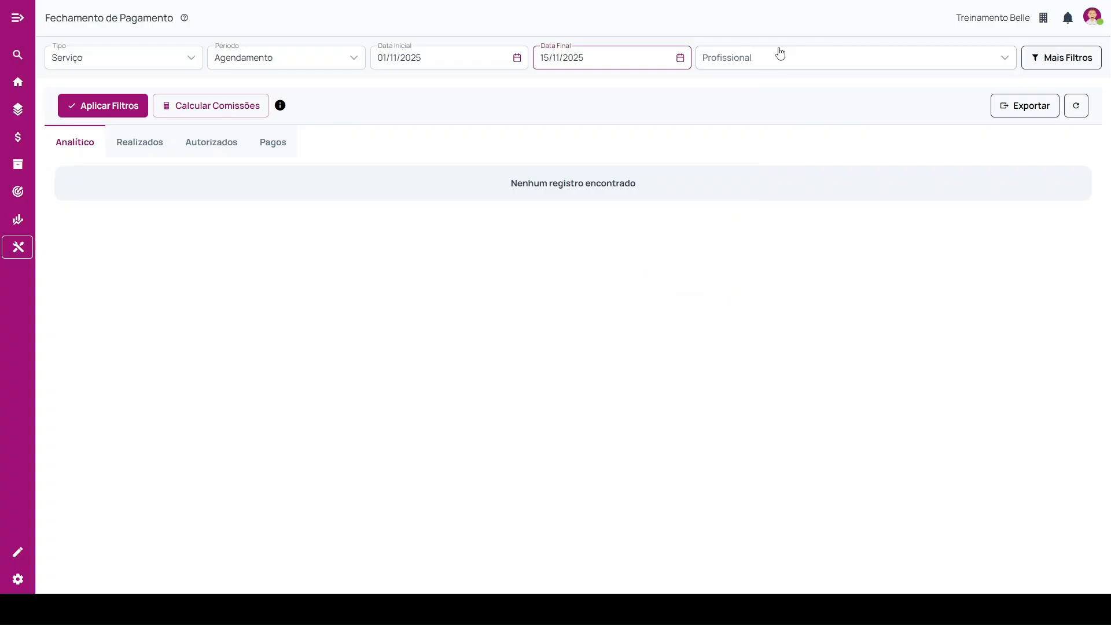
click(994, 65)
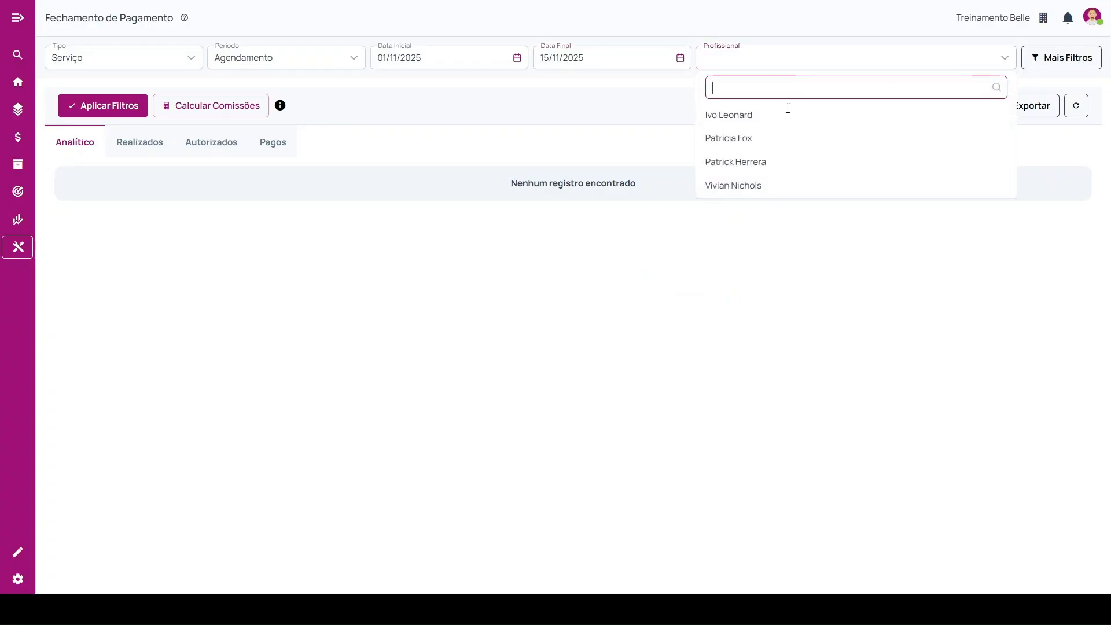
click(759, 119)
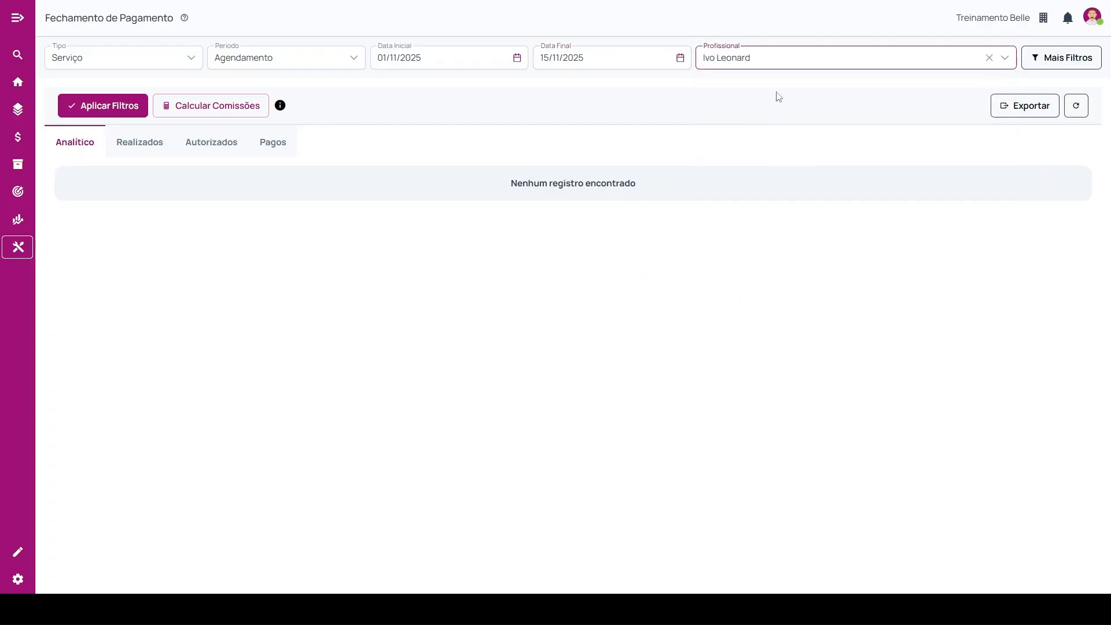
click(760, 58)
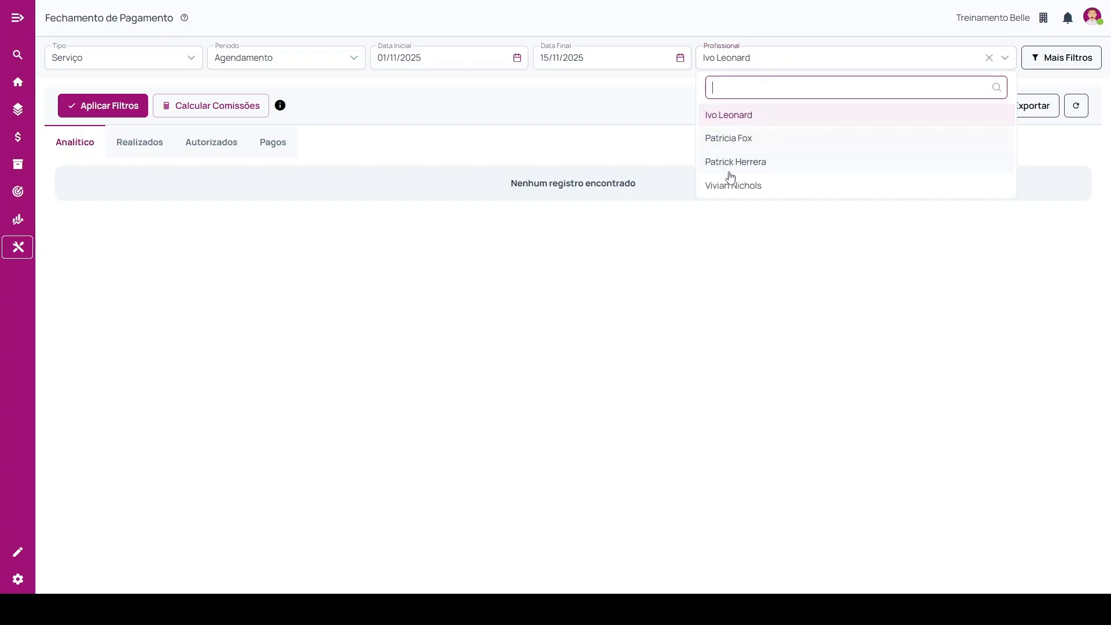
click(752, 58)
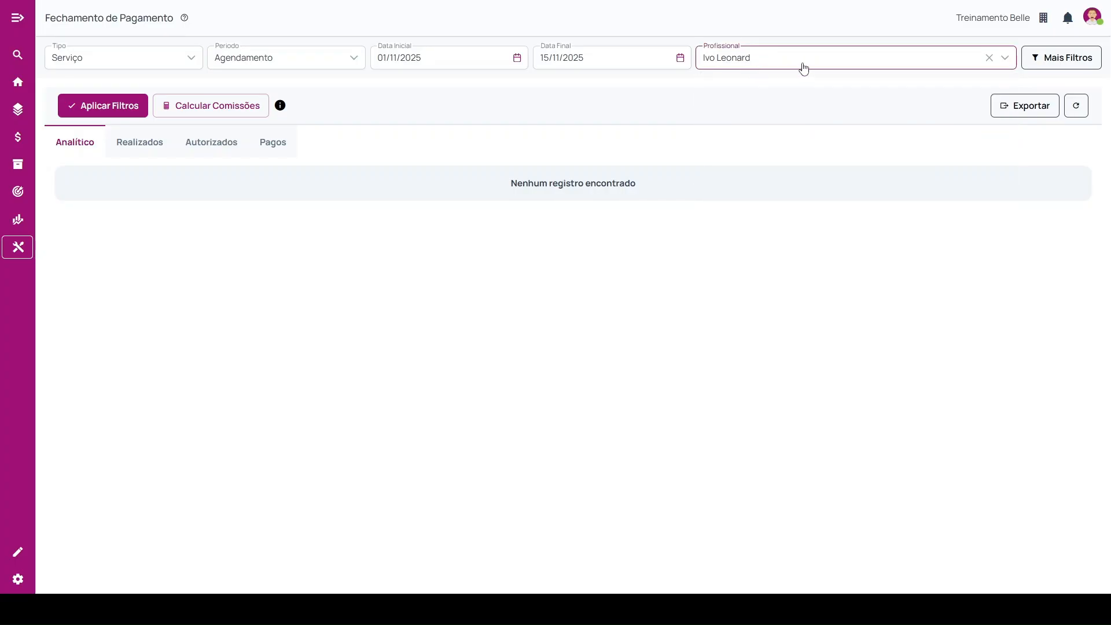
Turn off the Somente Profissionais filter and apply the additional filters.
click(1047, 65)
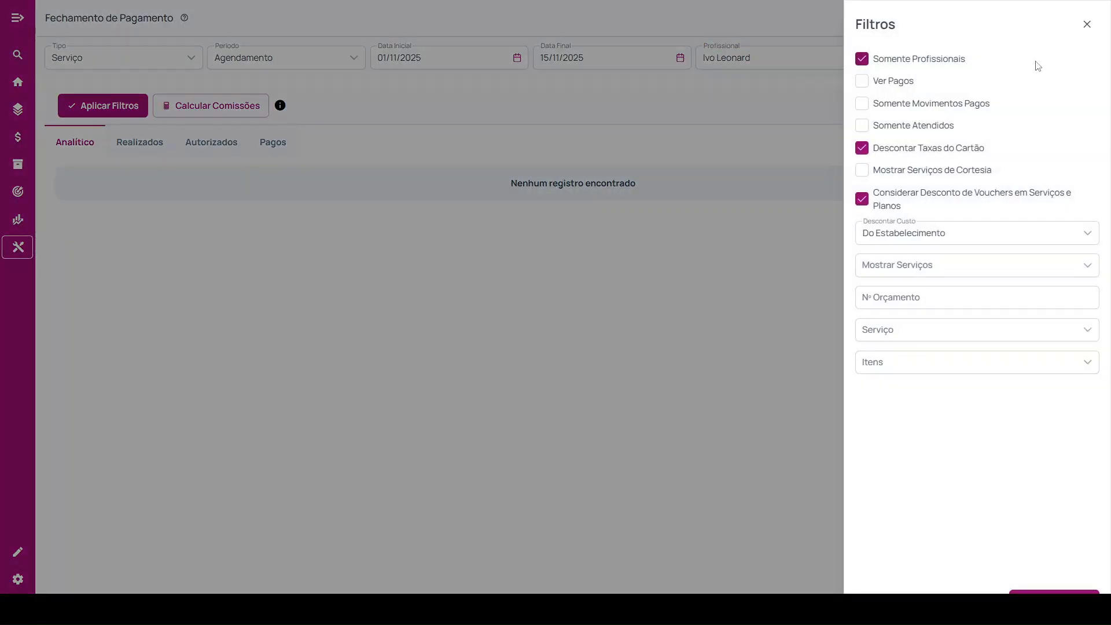
click(866, 61)
click(1052, 599)
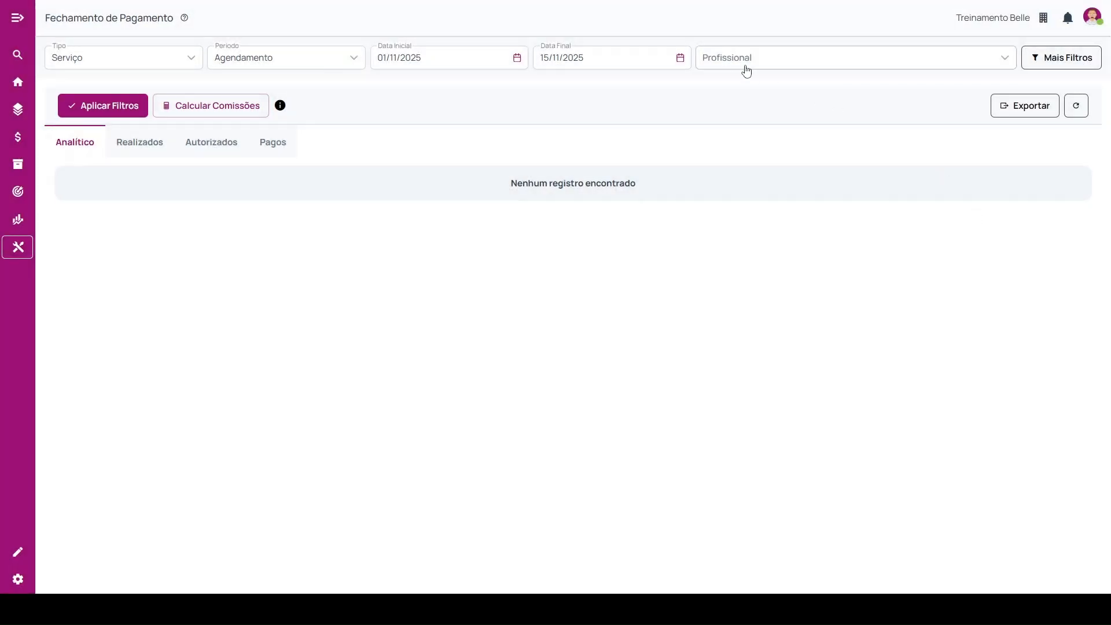
Look through the full Profissional list and select the professional listed directly below the manager.
click(744, 64)
scroll(747, 132, down, 1)
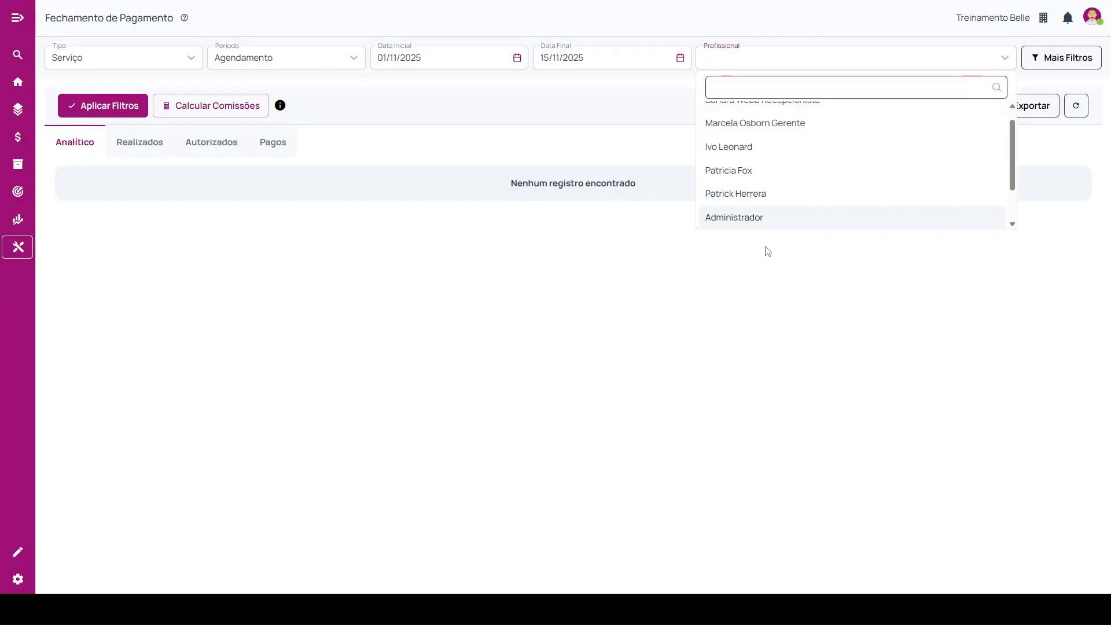
scroll(784, 220, up, 1)
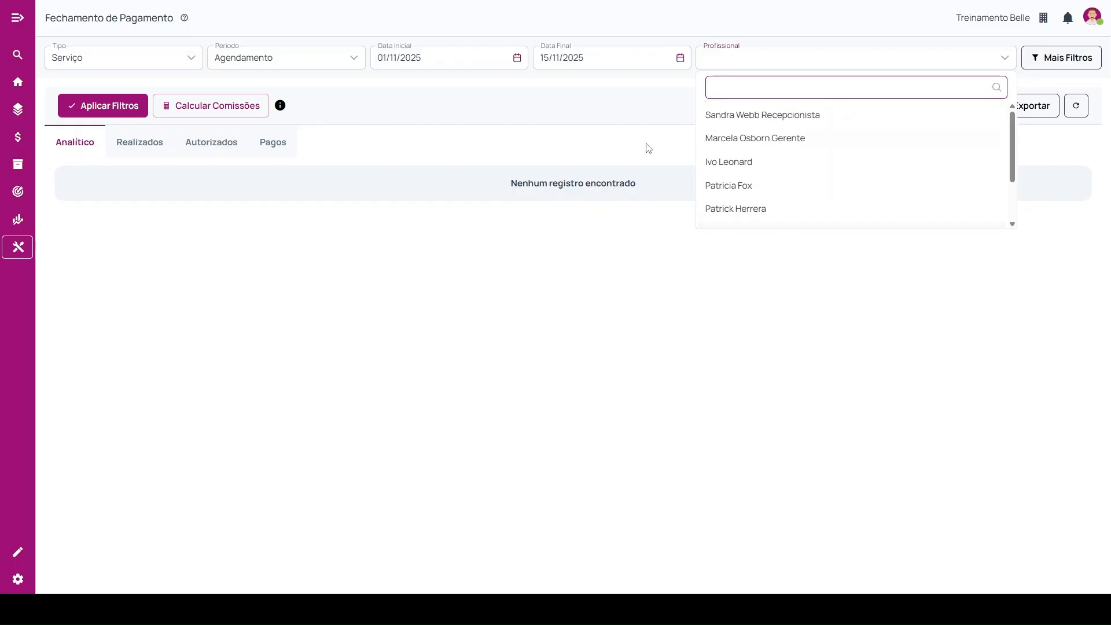
click(839, 331)
click(880, 57)
click(769, 161)
Open the additional filters and review Somente Movimentos Pagos and Somente Atendidos, switching Somente Atendidos on and back off.
click(1071, 67)
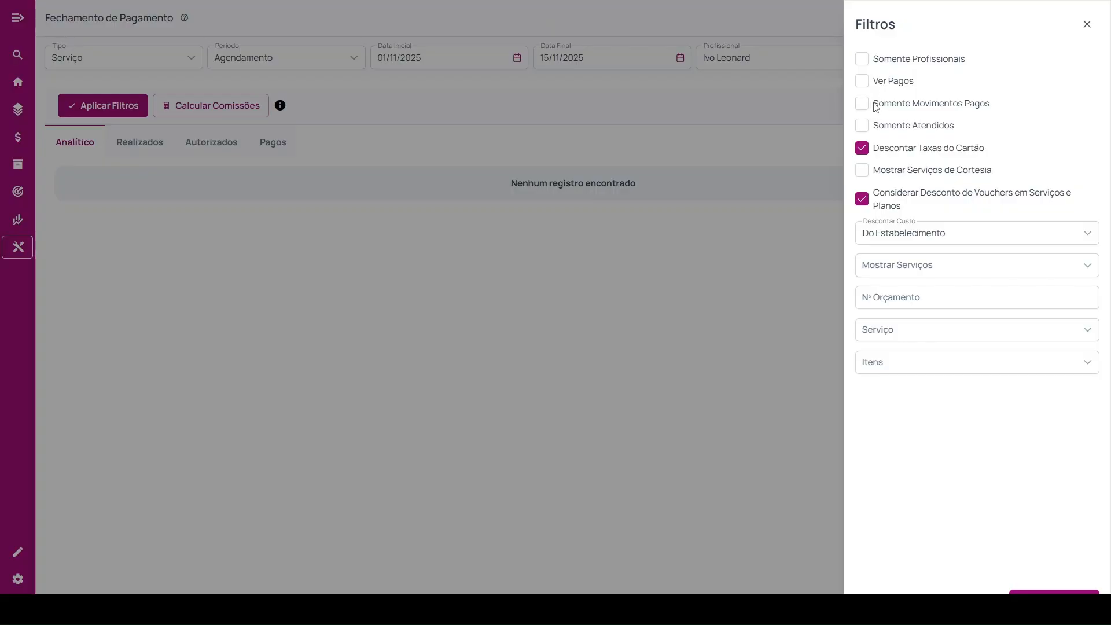
drag(876, 107, 994, 108)
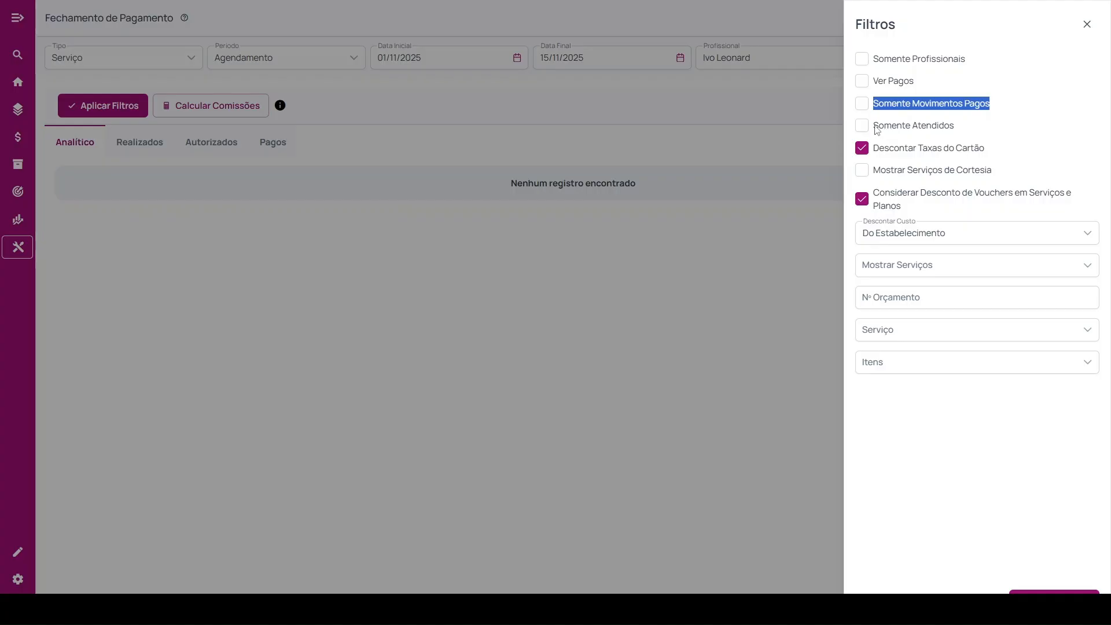
drag(875, 129, 970, 130)
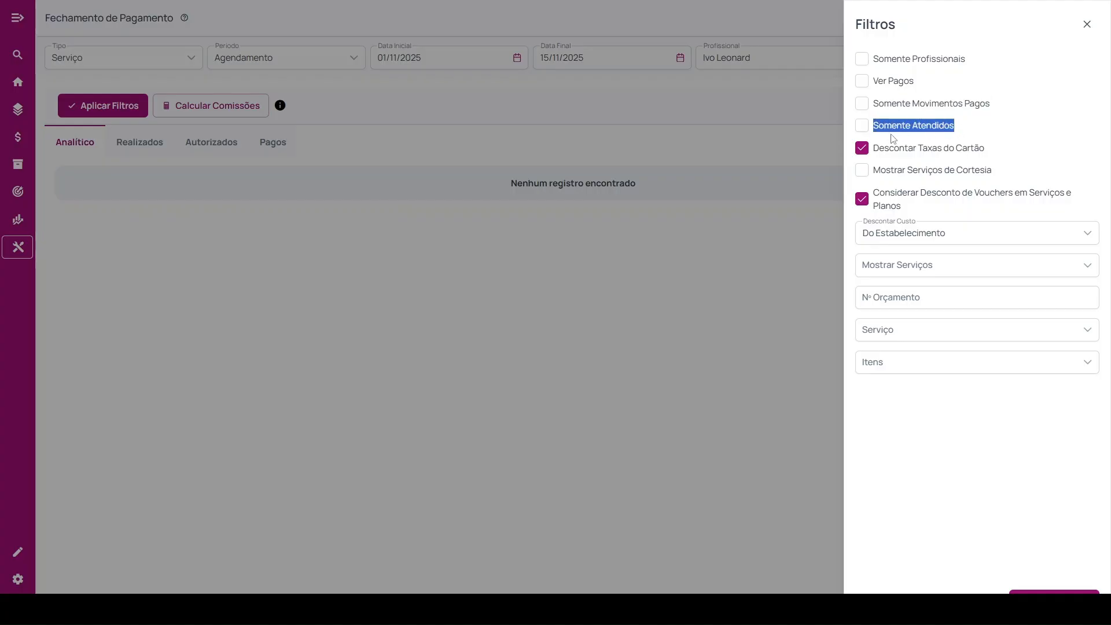
click(862, 129)
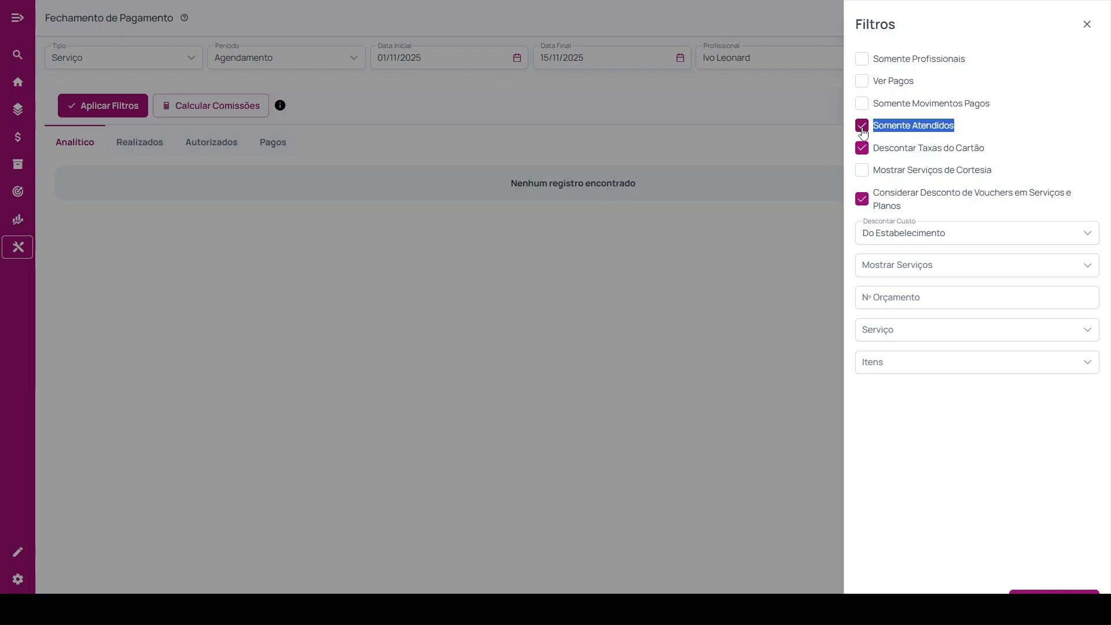
click(863, 129)
Review the Descontar Taxas do Cartão filter and switch Mostrar Serviços de Cortesia on and back off.
drag(876, 155, 994, 154)
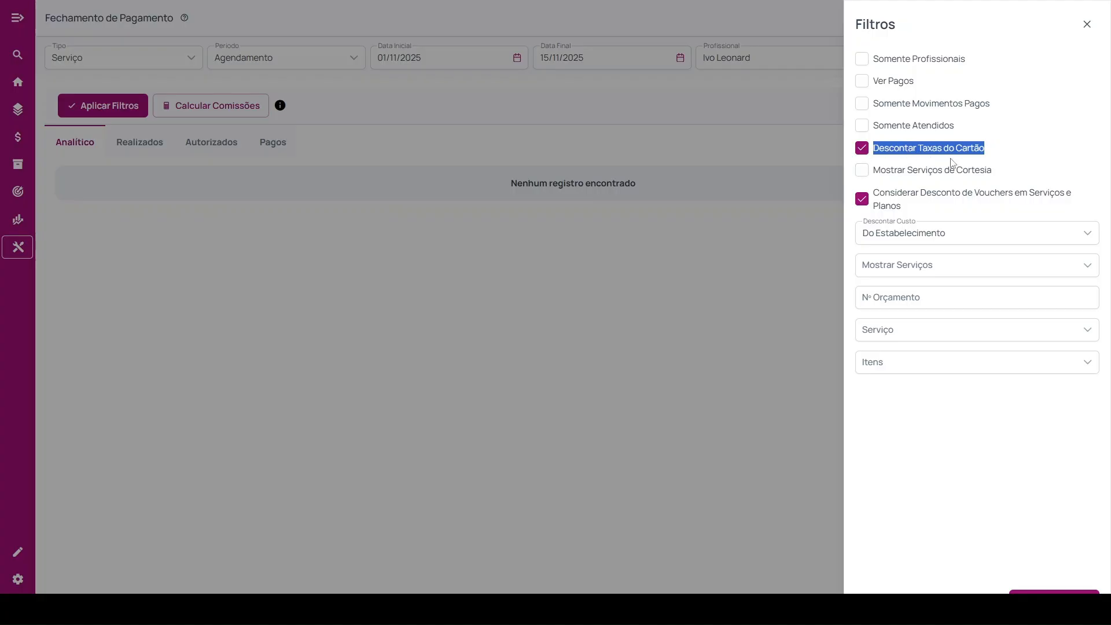
click(865, 171)
drag(878, 174, 1008, 177)
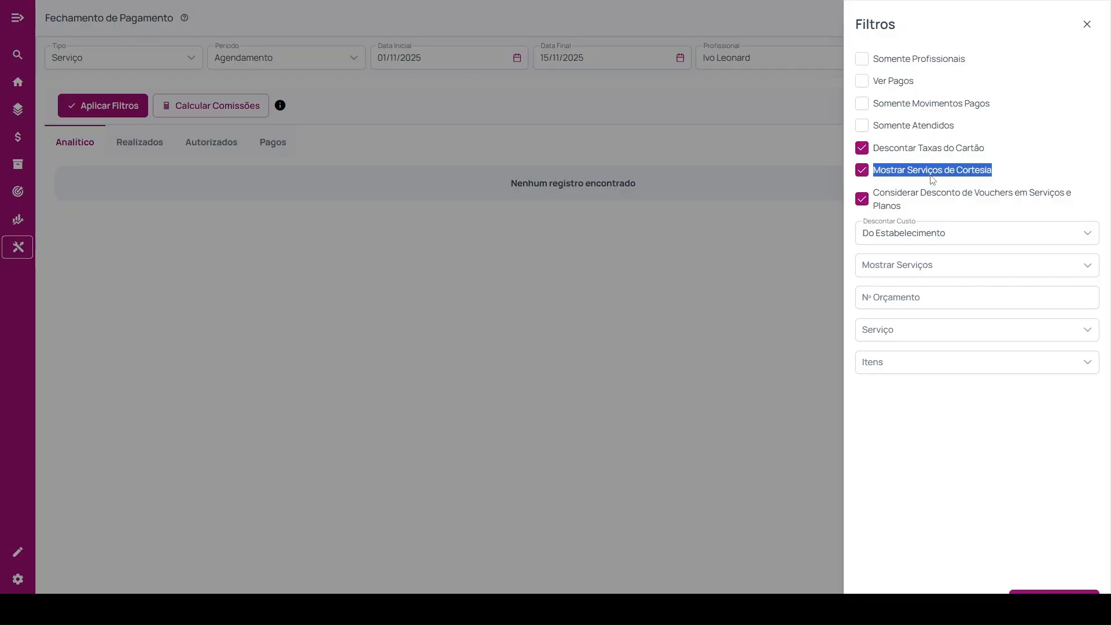
click(863, 171)
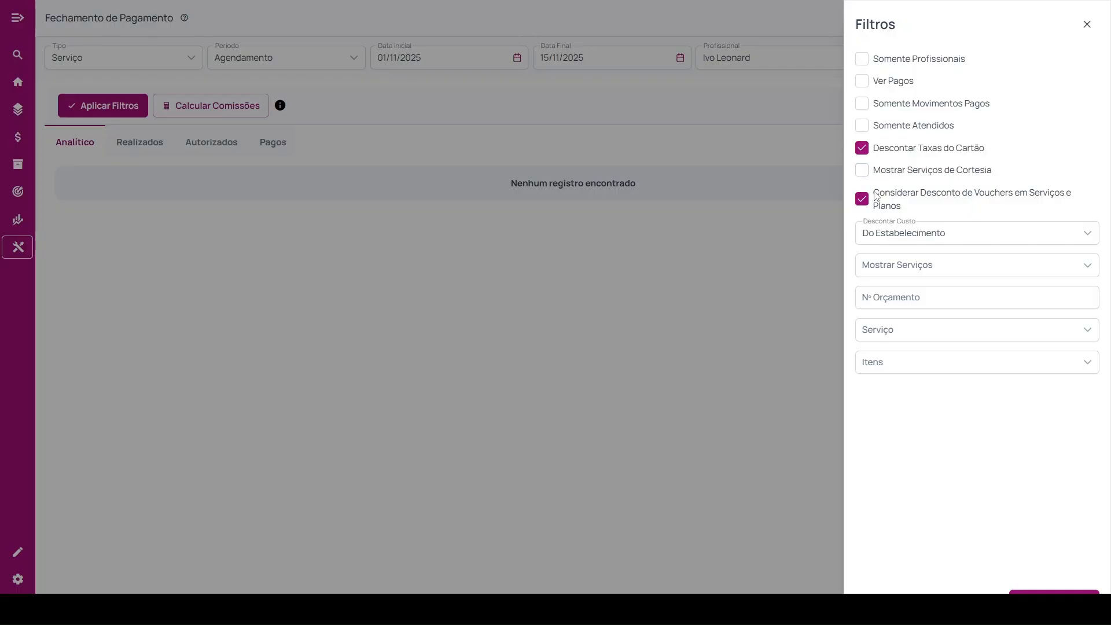
Turn off Considerar Desconto de Vouchers em Serviços e Planos, check the Descontar Custo options, and close the additional filters.
drag(876, 196, 955, 207)
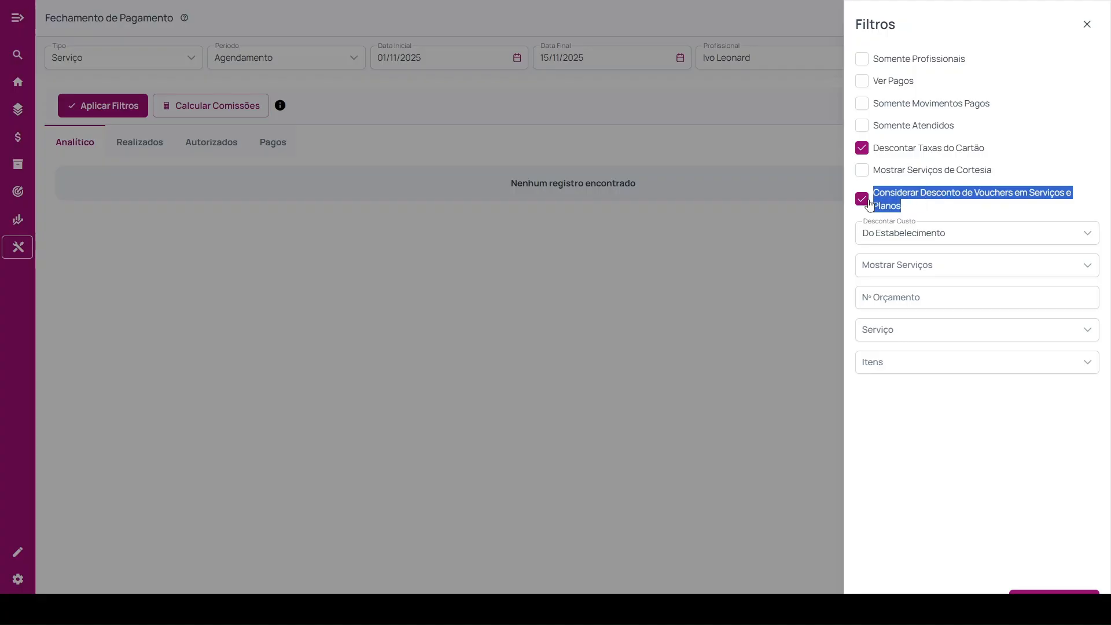
click(869, 201)
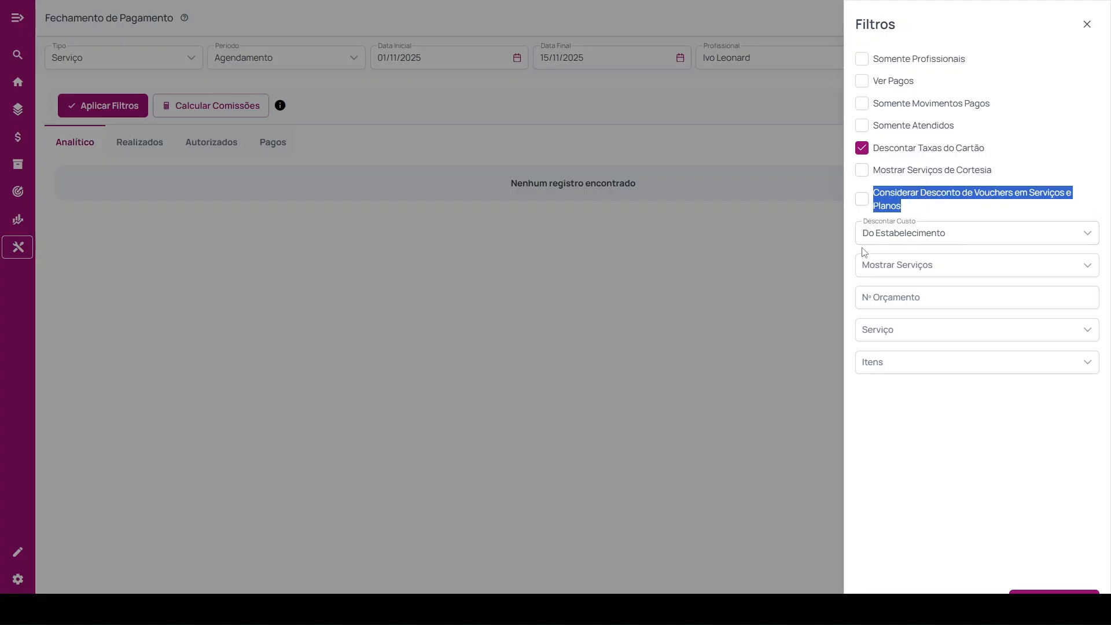
click(878, 235)
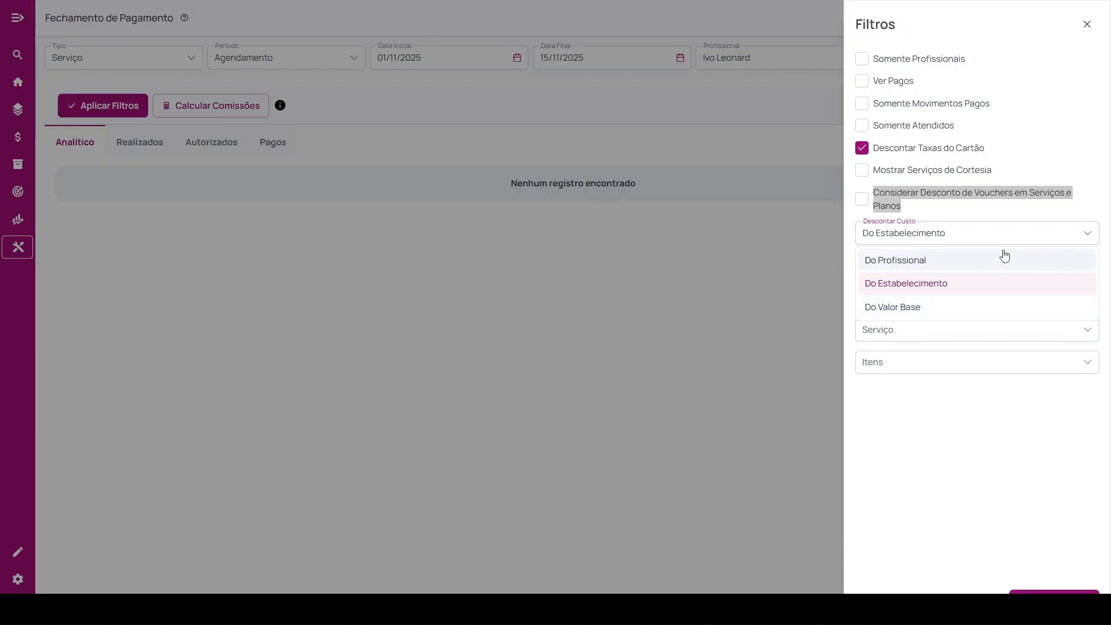
click(961, 232)
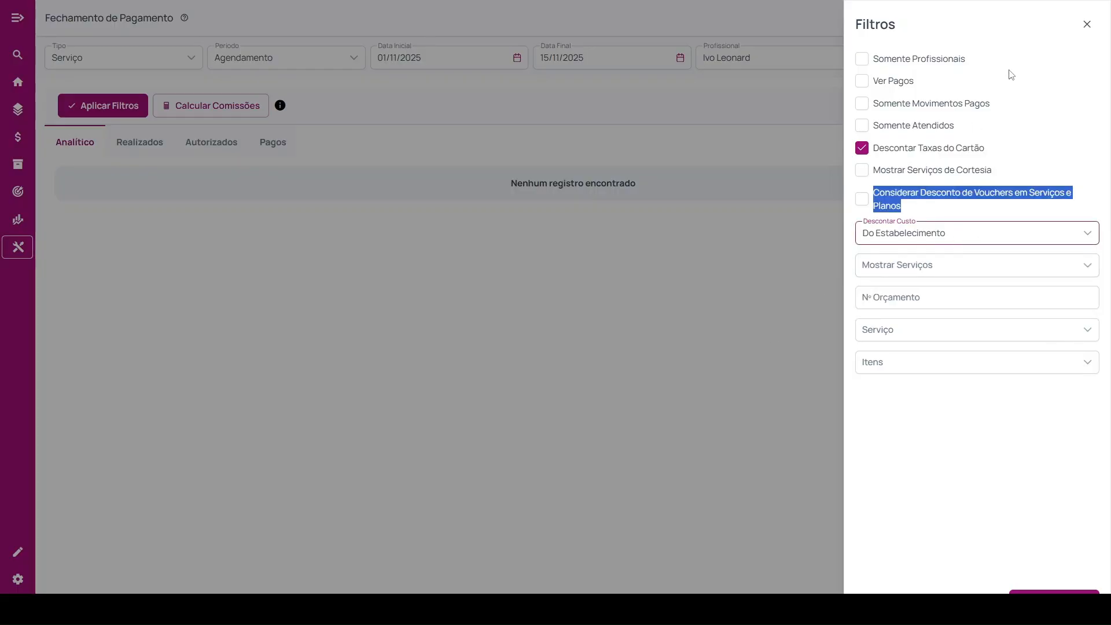
click(1082, 28)
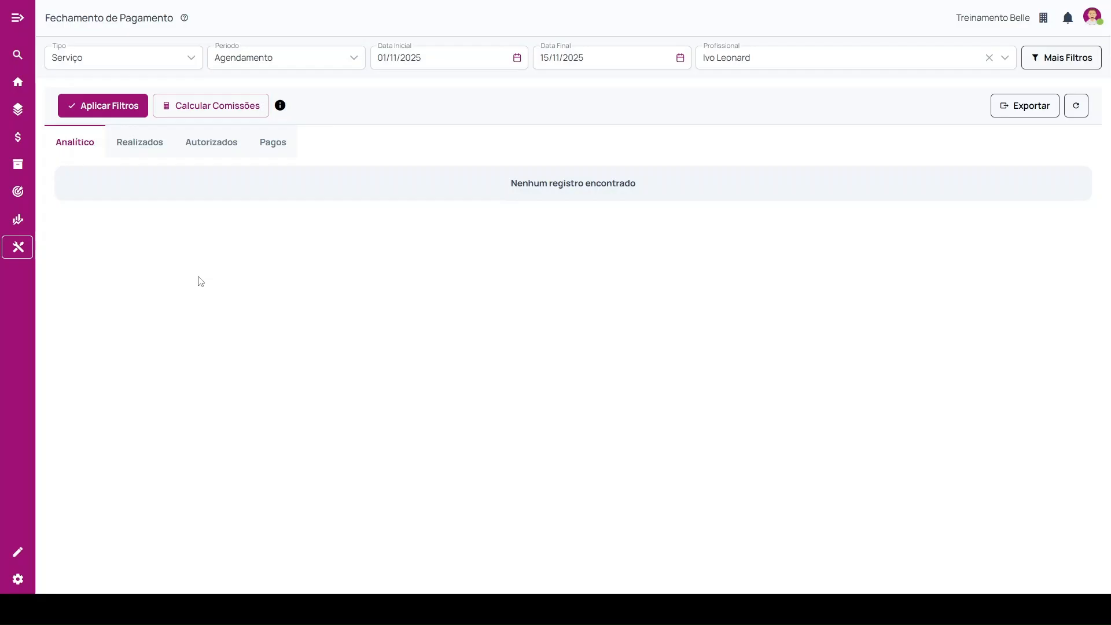
Examine the Custo field in a new service form of the Serviços registry and cancel the form.
click(18, 552)
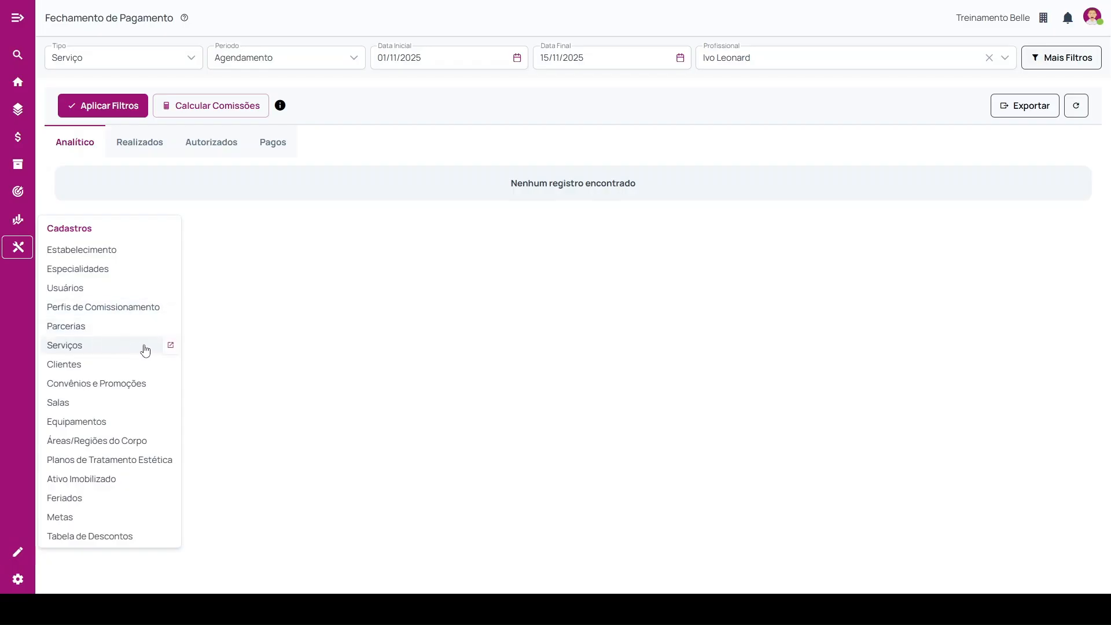
click(171, 349)
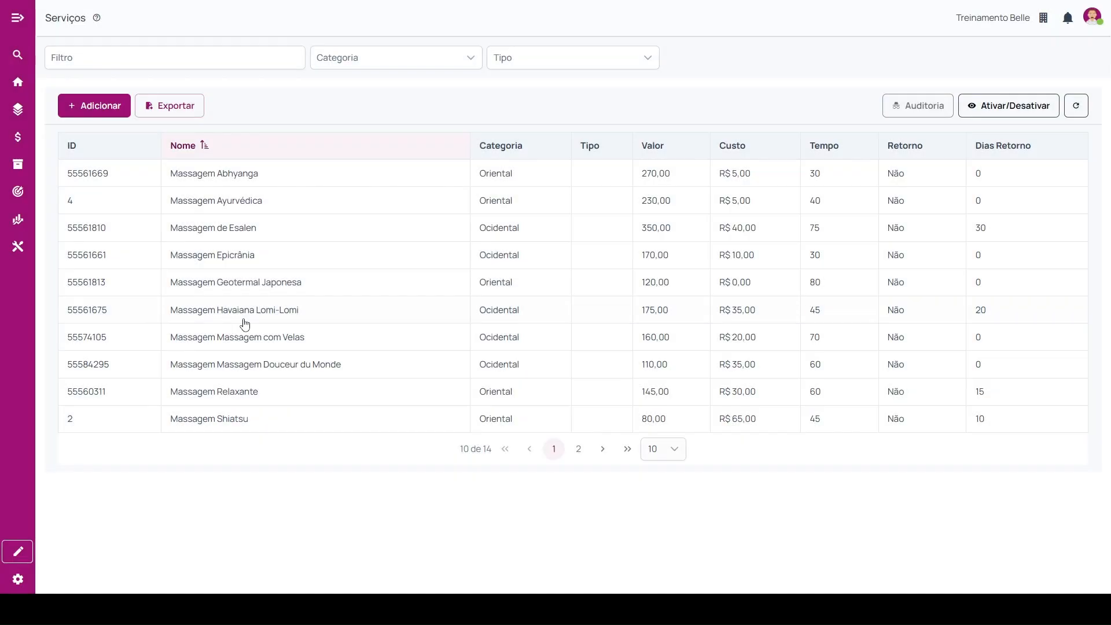
click(96, 109)
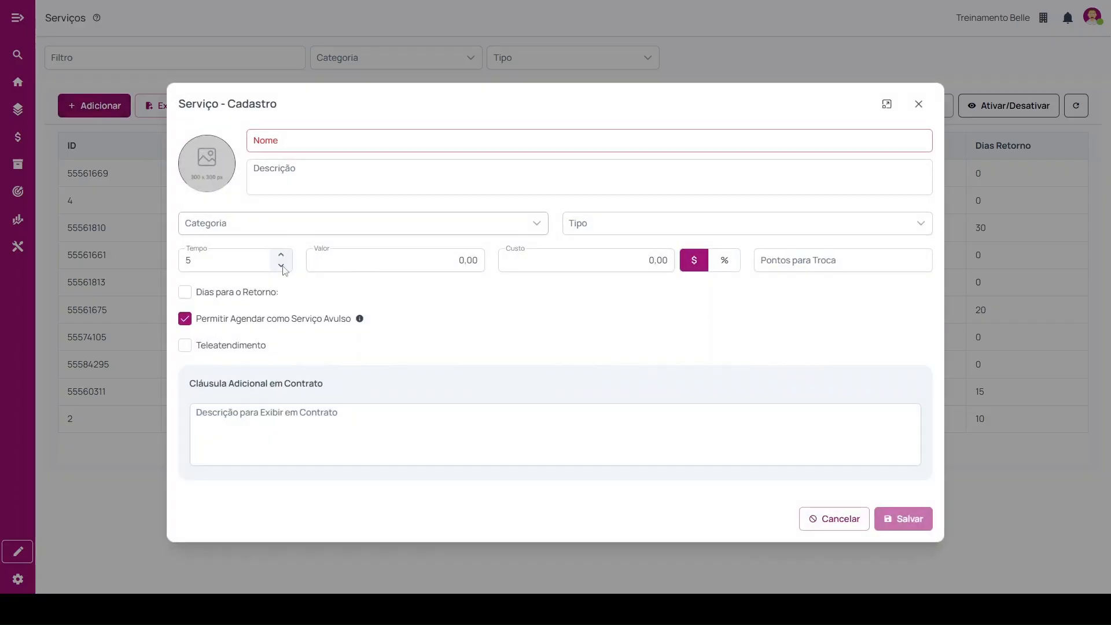
click(509, 268)
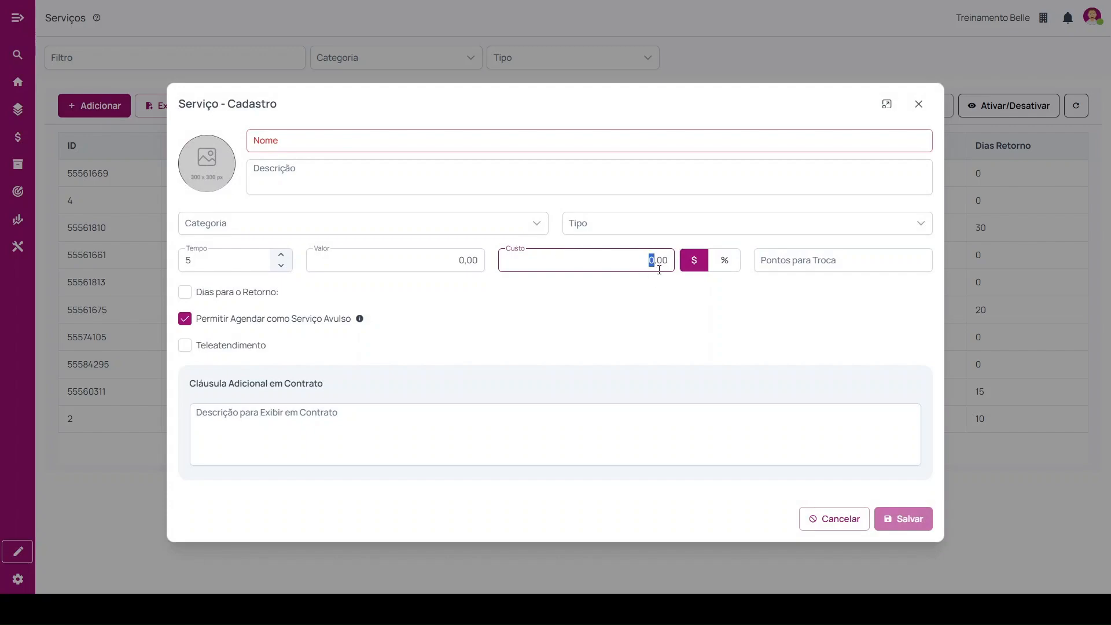
drag(659, 270, 692, 278)
click(831, 524)
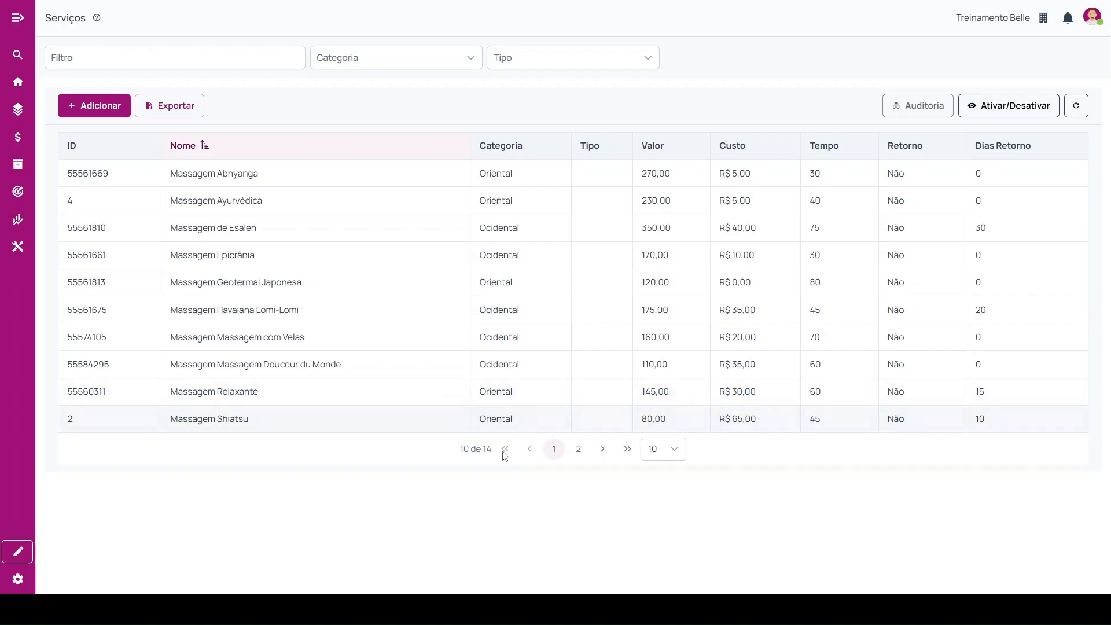
Examine the registration details of Massagem Abhyanga and Massagem Ayurvédica, closing each without saving.
click(264, 178)
click(112, 115)
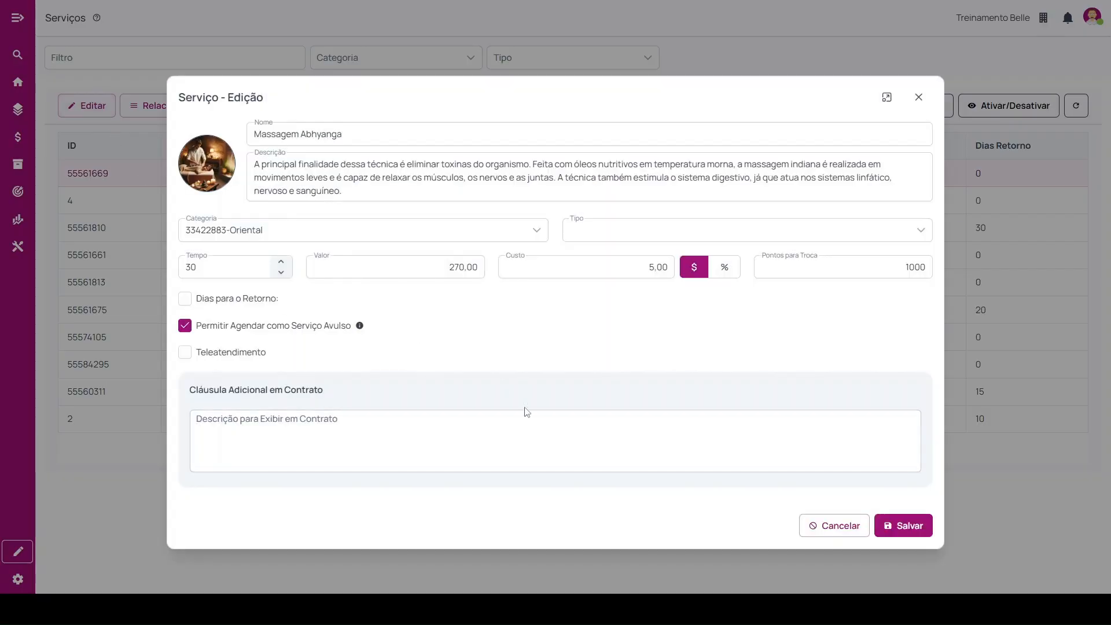
click(821, 525)
click(145, 201)
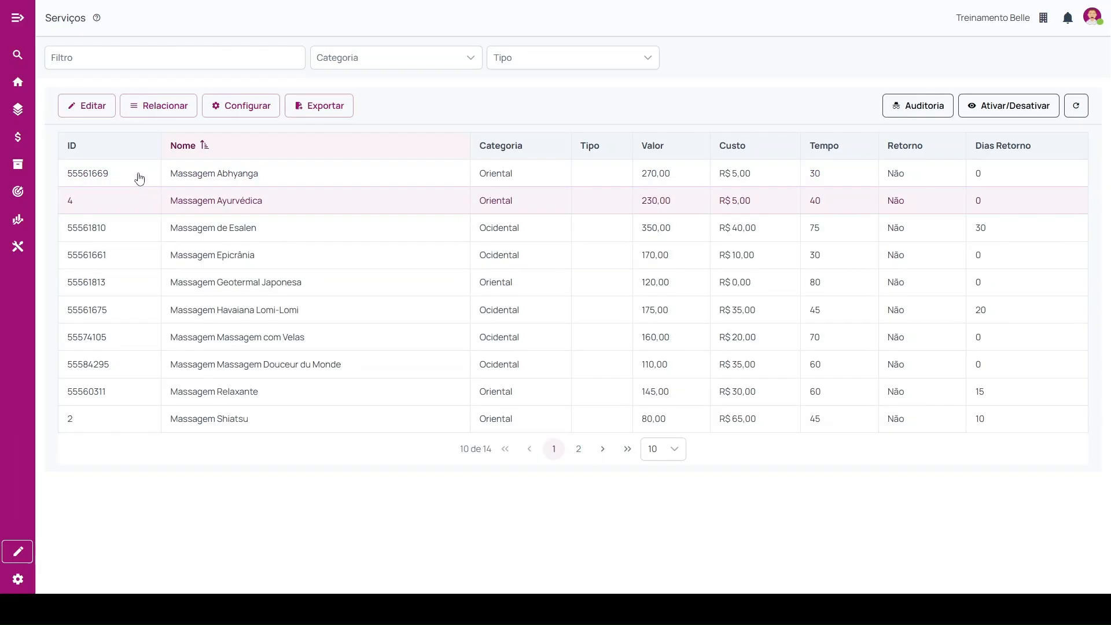
click(91, 112)
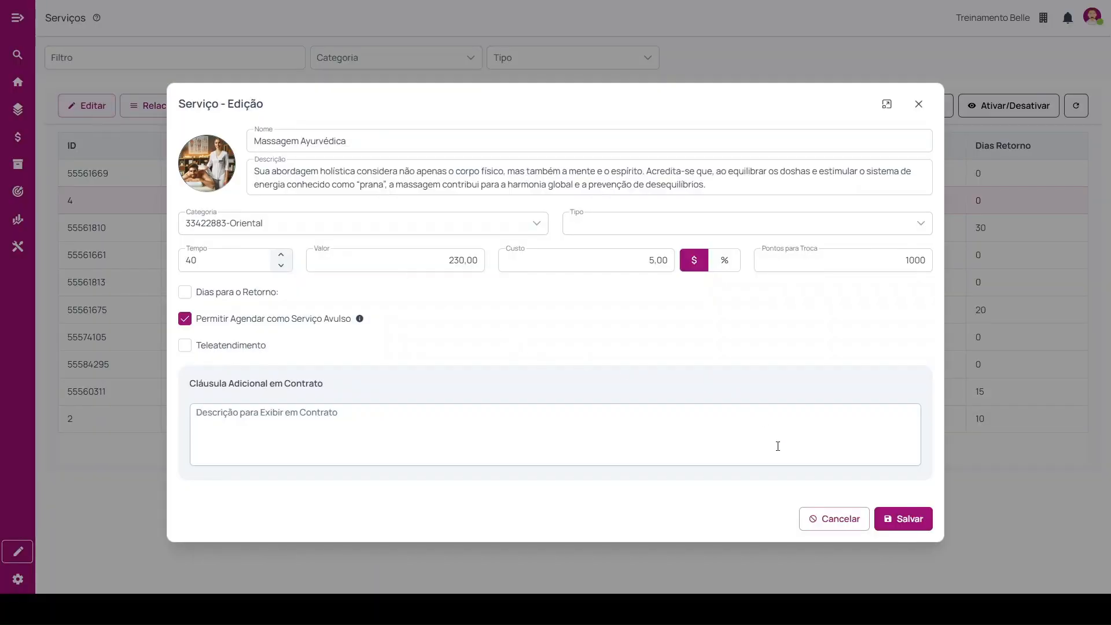
click(810, 521)
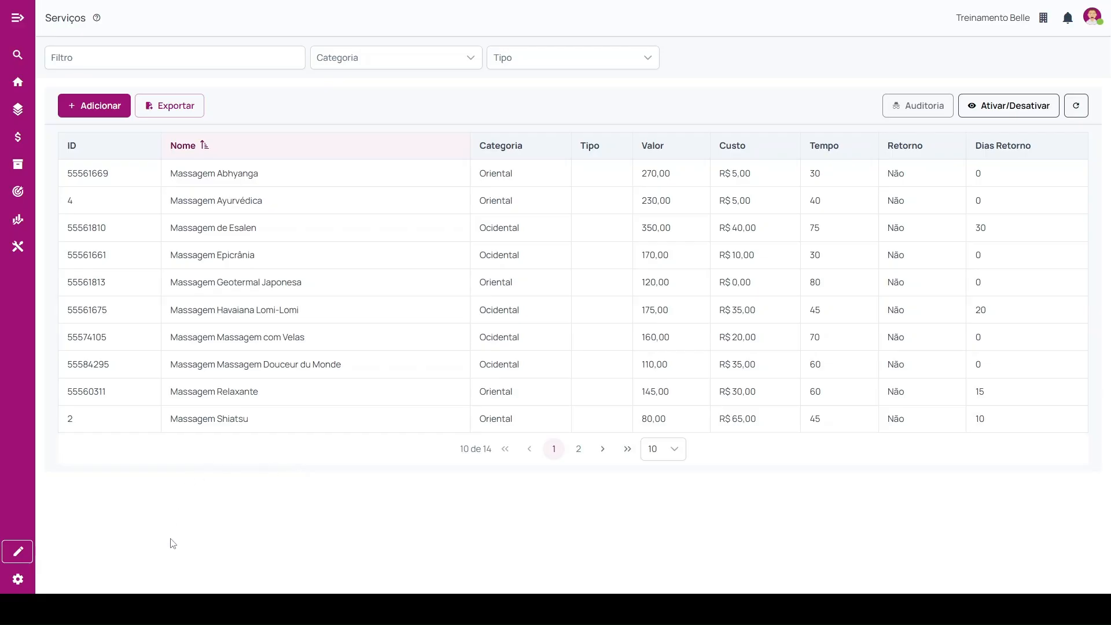
Locate the Desconto Operacional no Comissionamento (%) setting in the Financeiro section of Parâmetros Gerais.
click(18, 580)
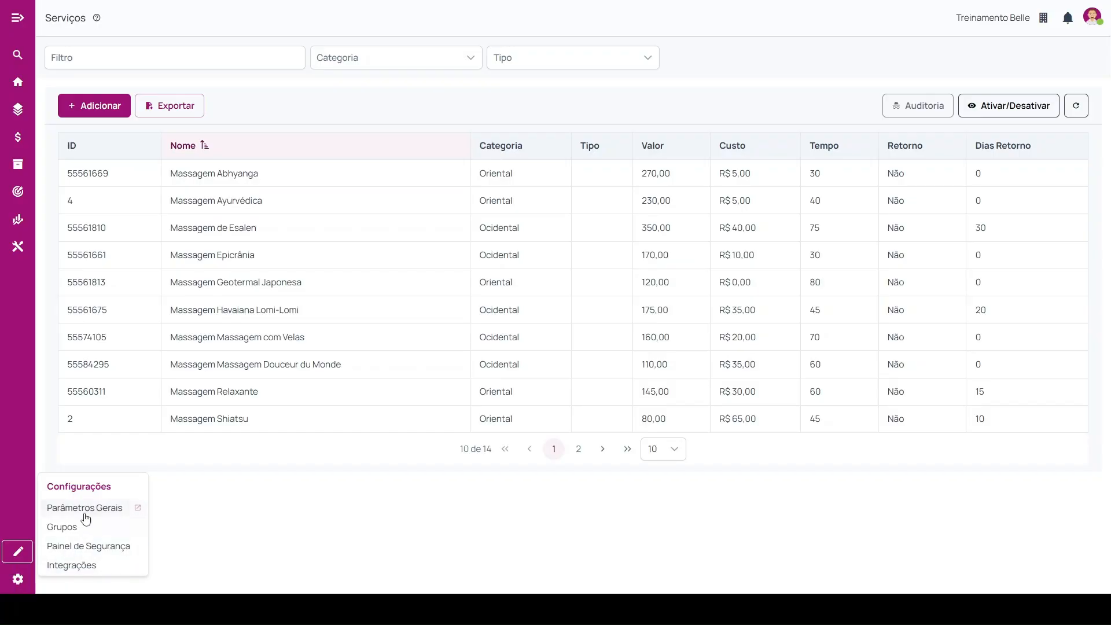
click(111, 510)
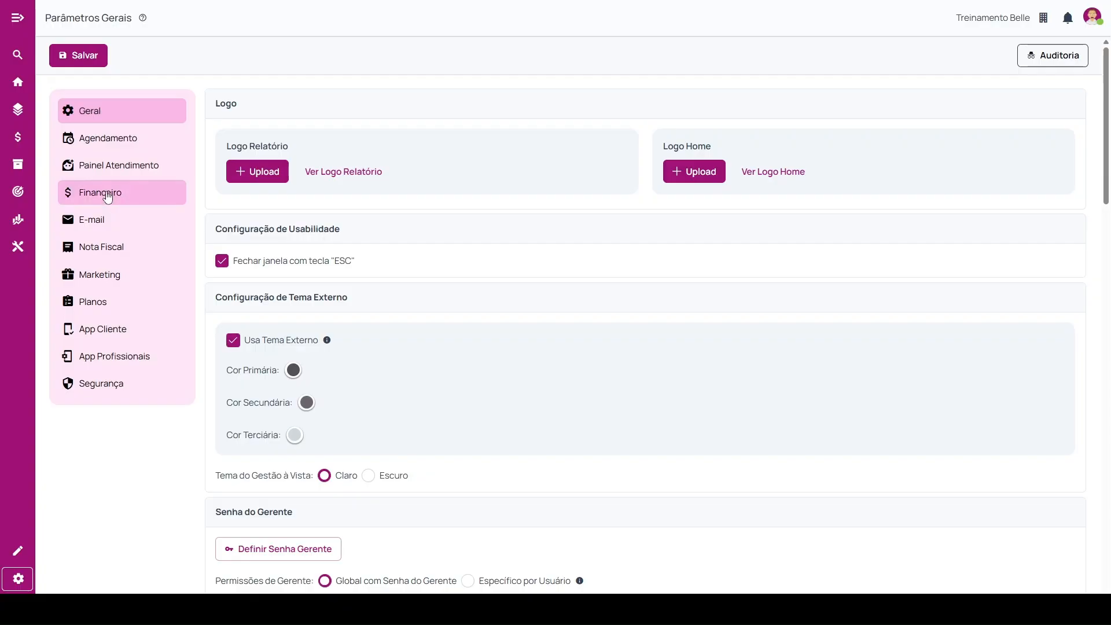
click(103, 197)
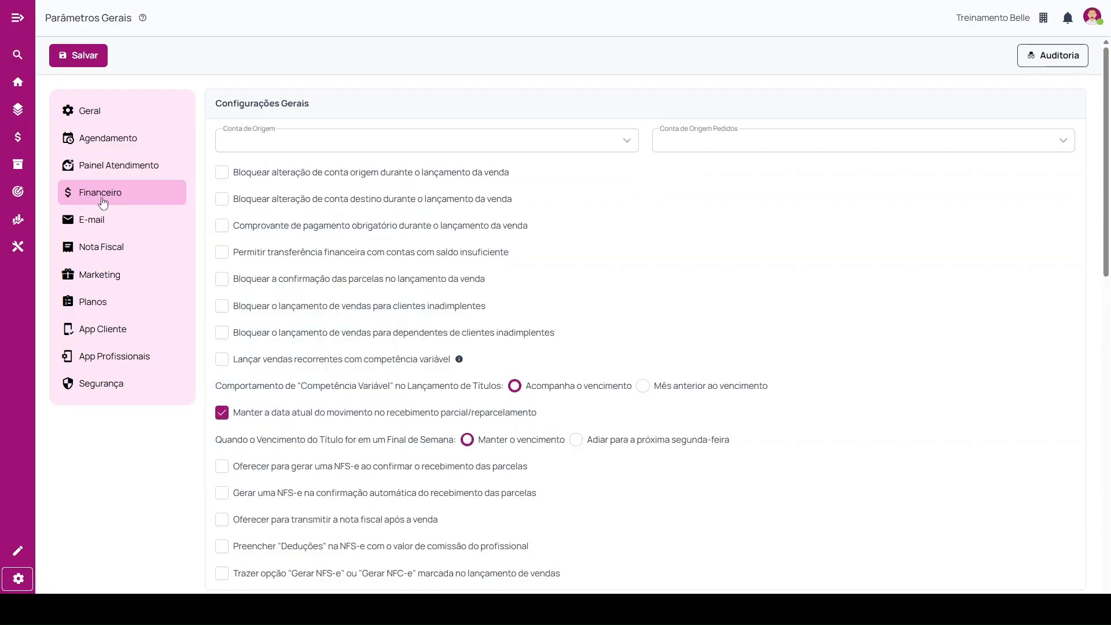
scroll(648, 443, down, 2)
scroll(647, 444, down, 5)
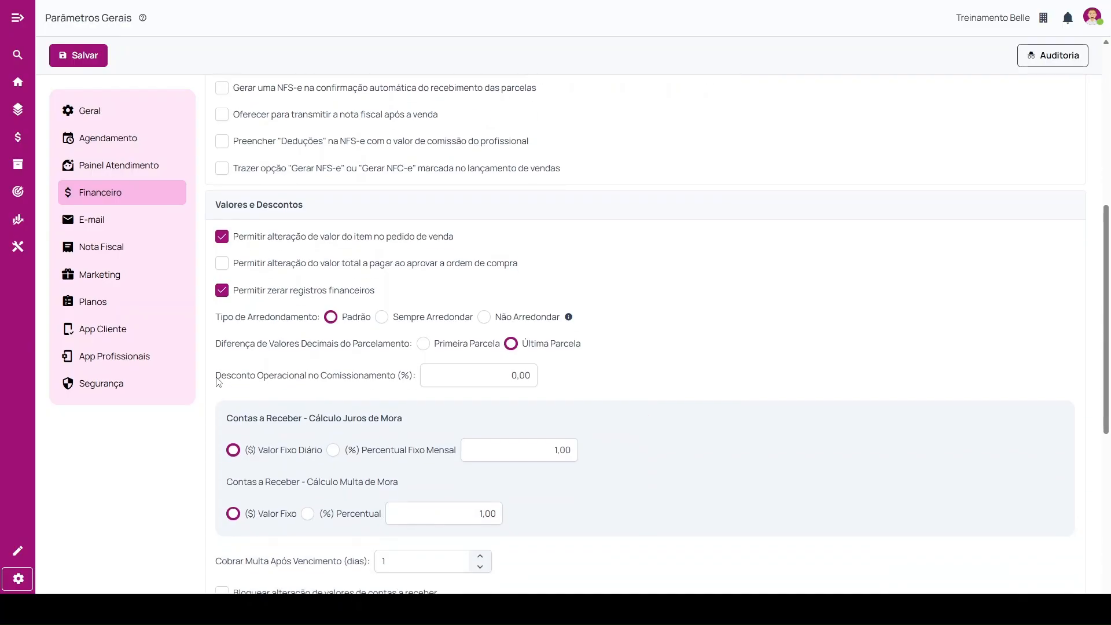
drag(216, 377, 416, 376)
click(486, 377)
scroll(338, 208, up, 2)
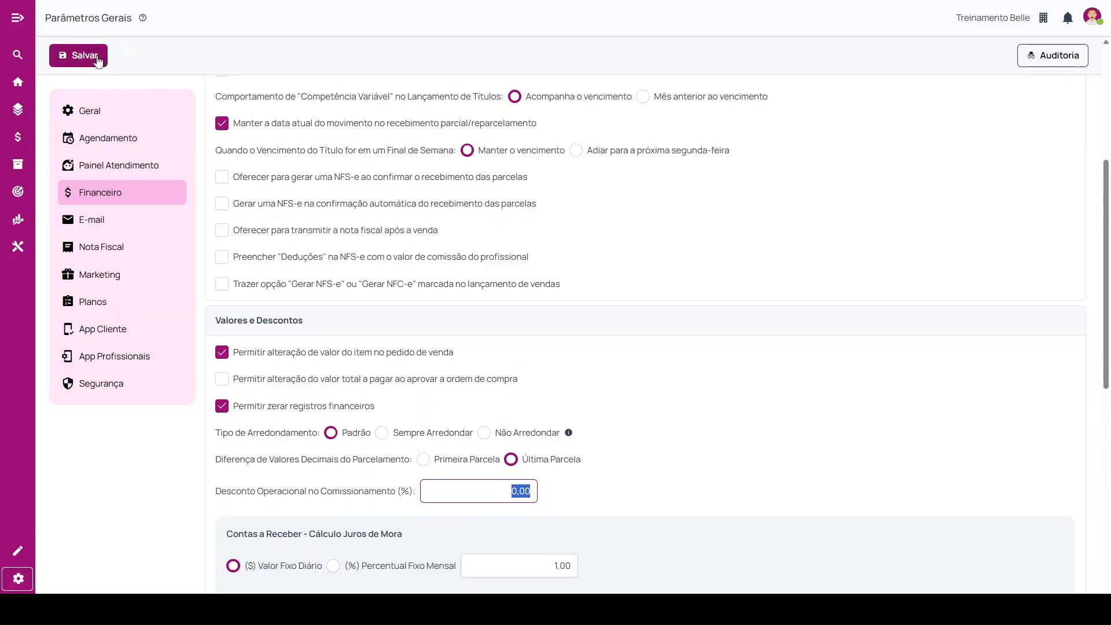
Return to Fechamento de Pagamento and check the Mostrar Serviços options in the additional filters.
click(18, 82)
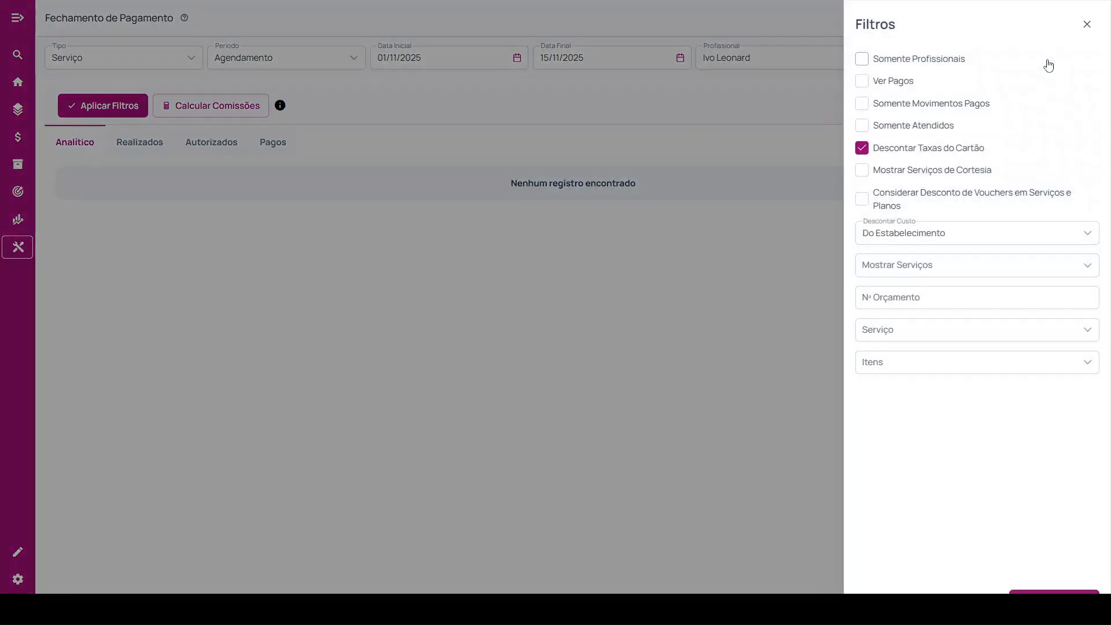
click(1048, 65)
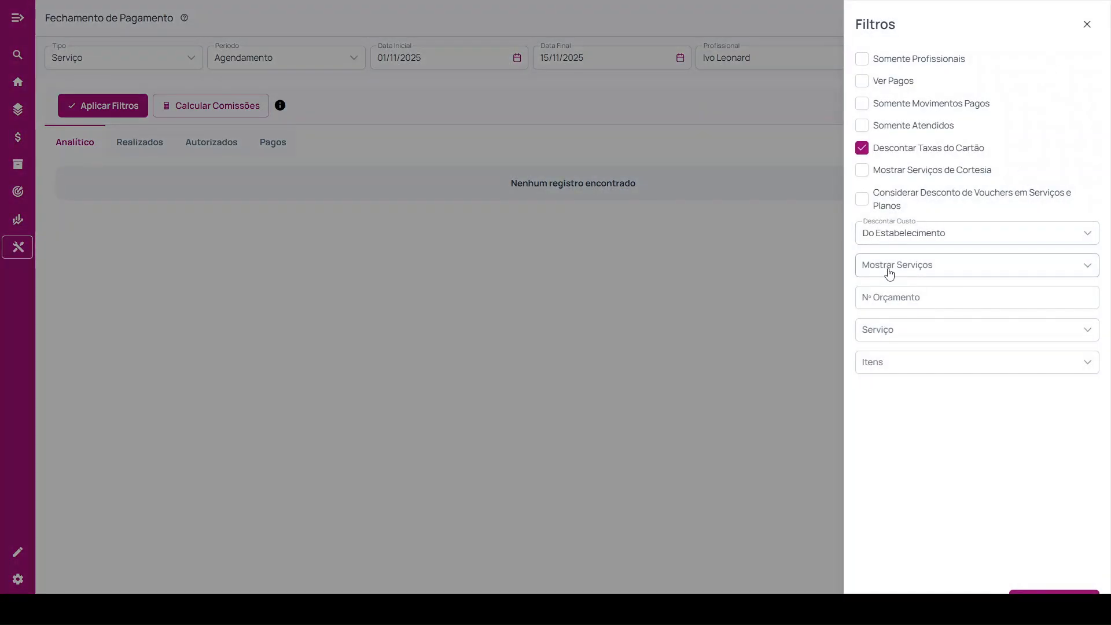
click(915, 270)
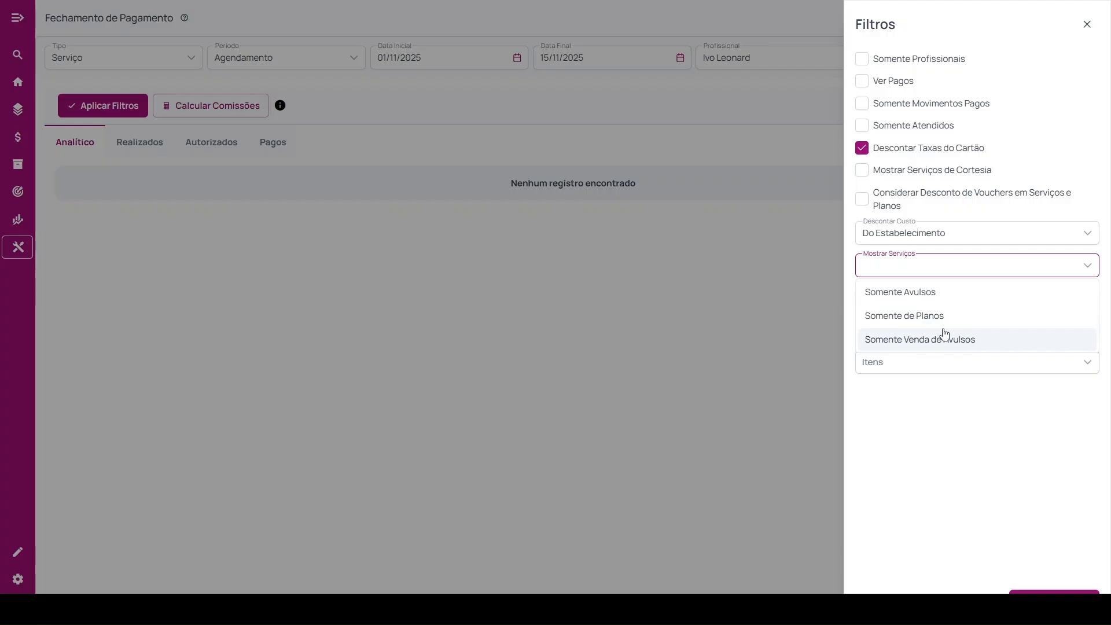
click(925, 272)
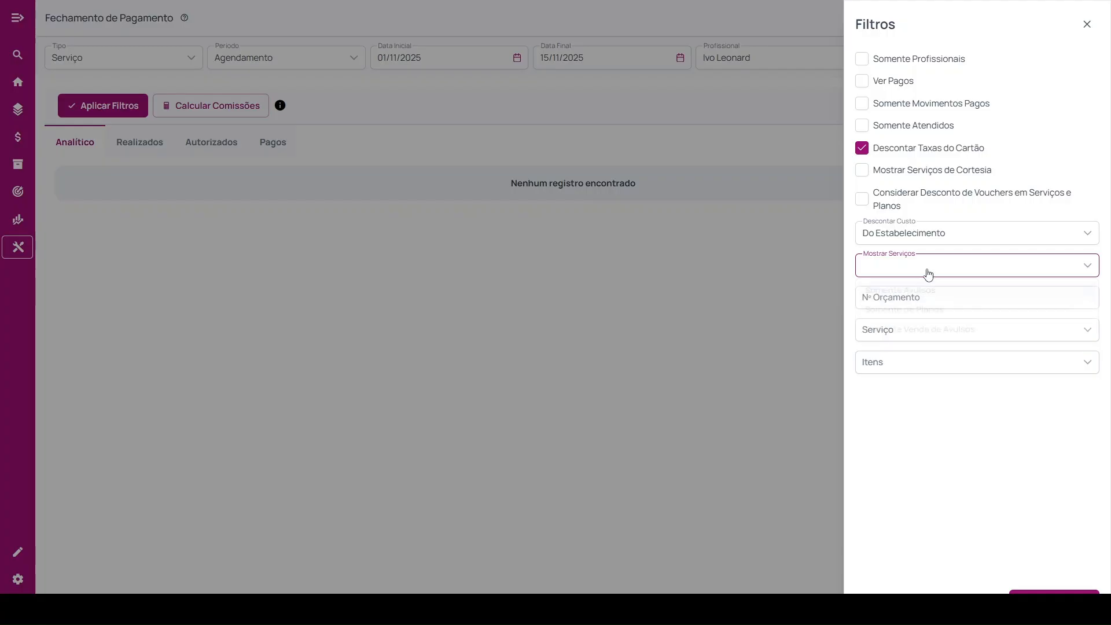
Check the Nº Orçamento filter and look through the Serviço and Itens lists without choosing anything.
click(887, 302)
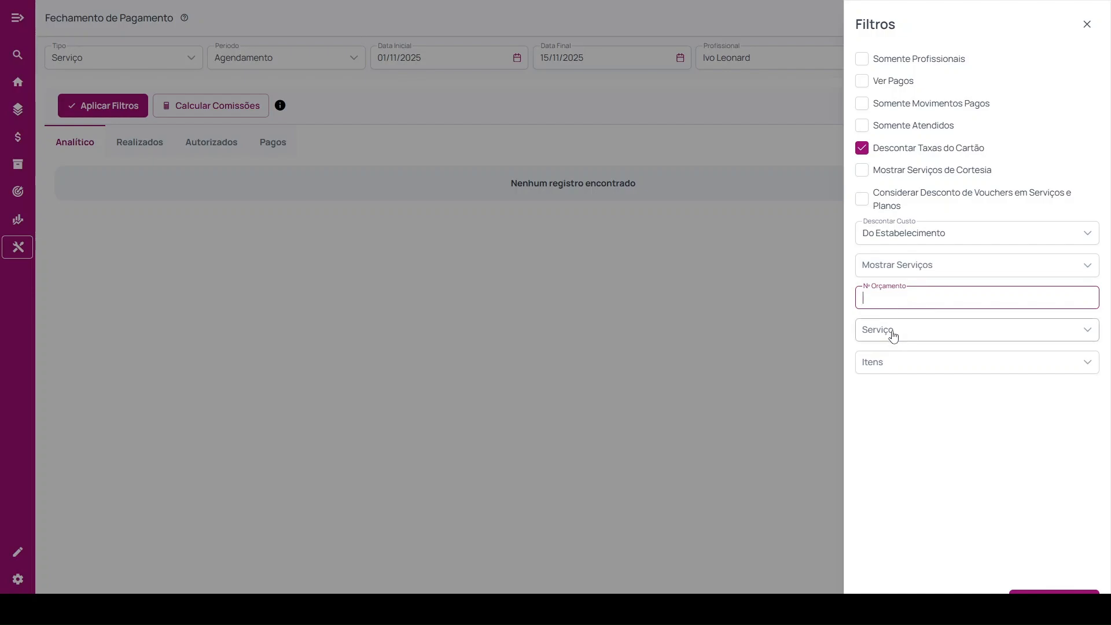
click(926, 331)
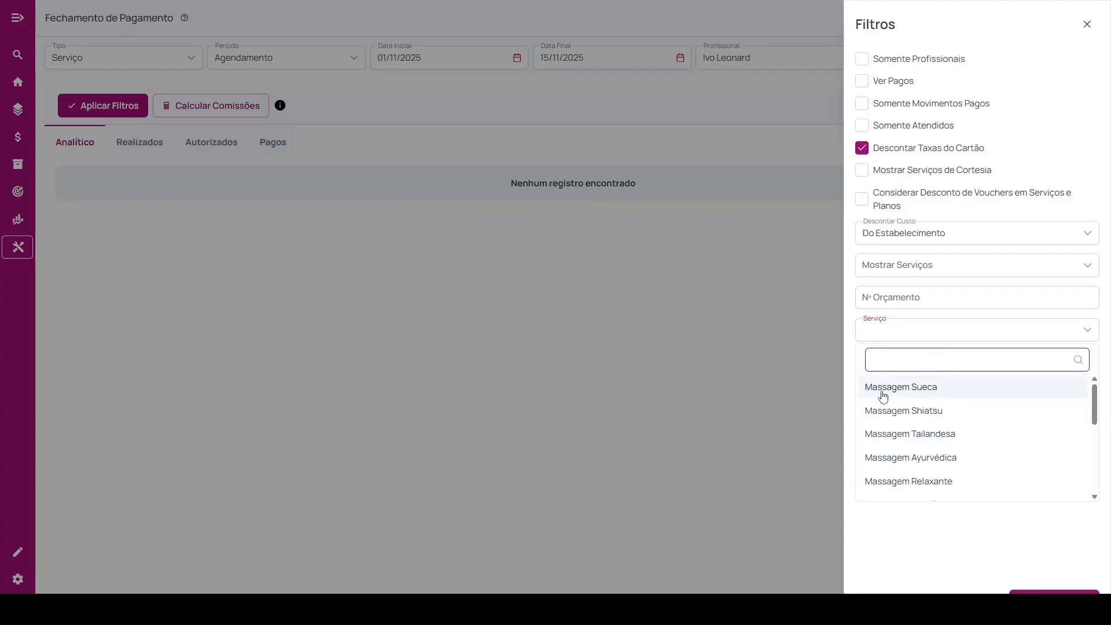
click(910, 337)
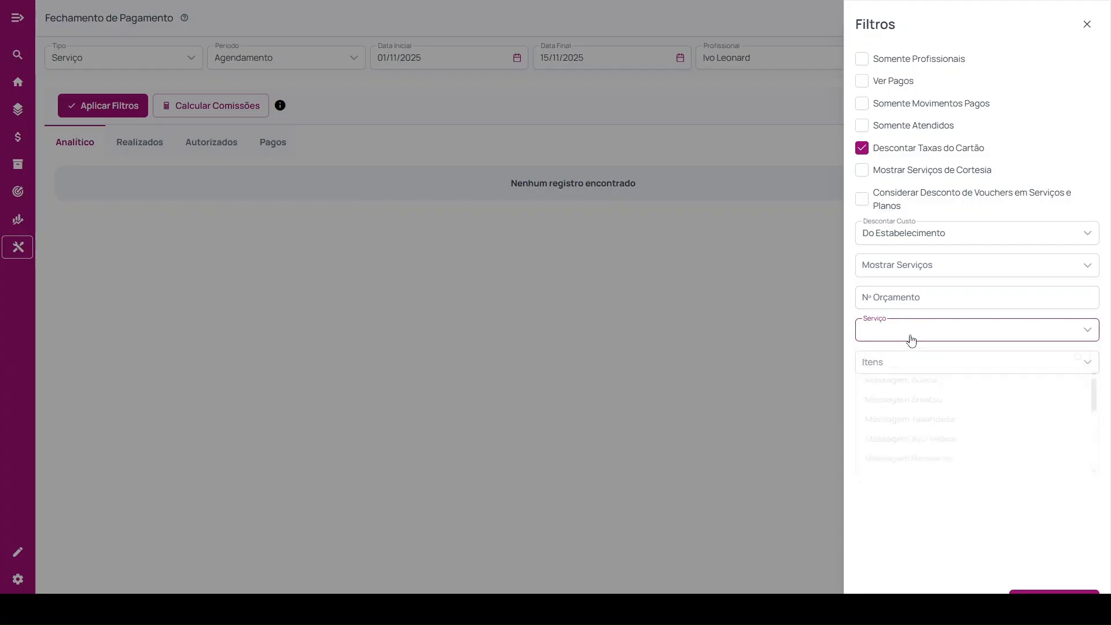
click(897, 371)
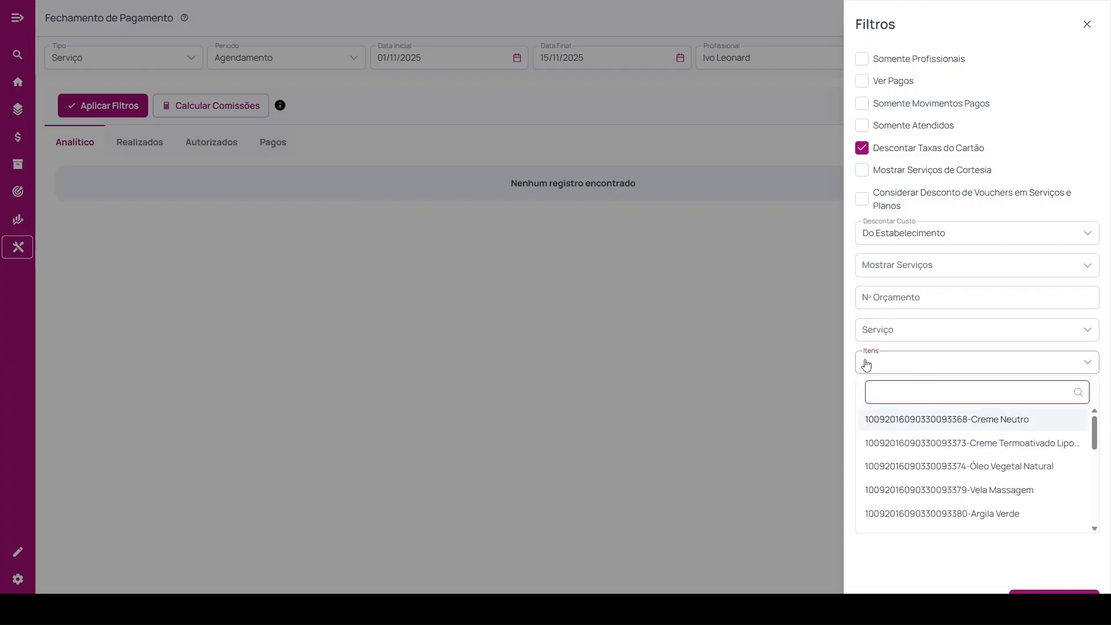
click(904, 578)
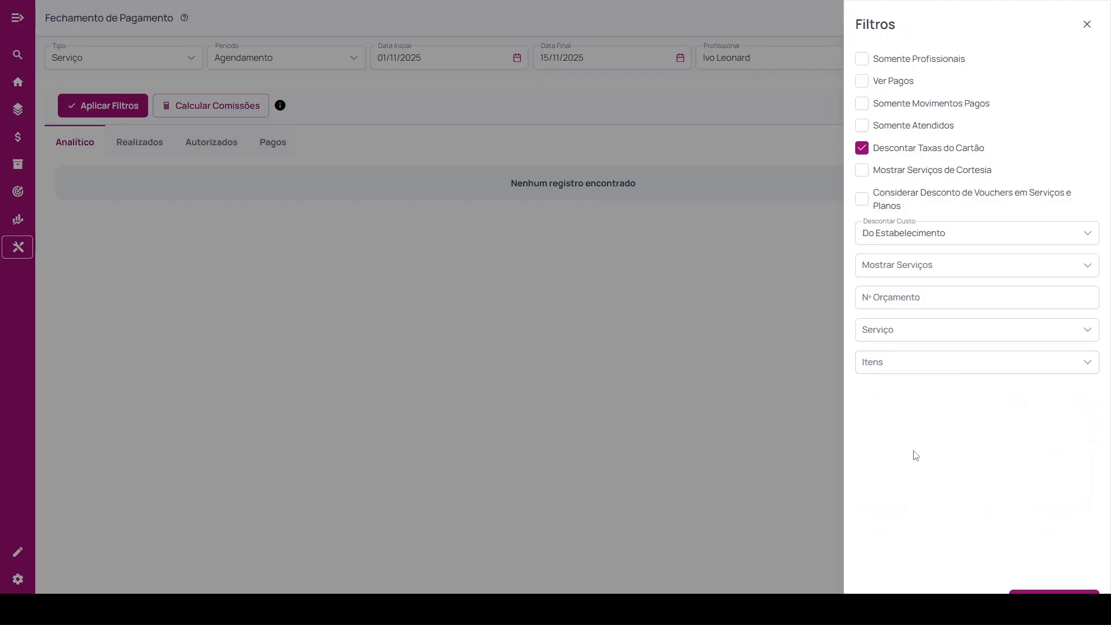
Confirm the additional filters and calculate the service commissions for the selected period in the Analítico view.
click(1017, 590)
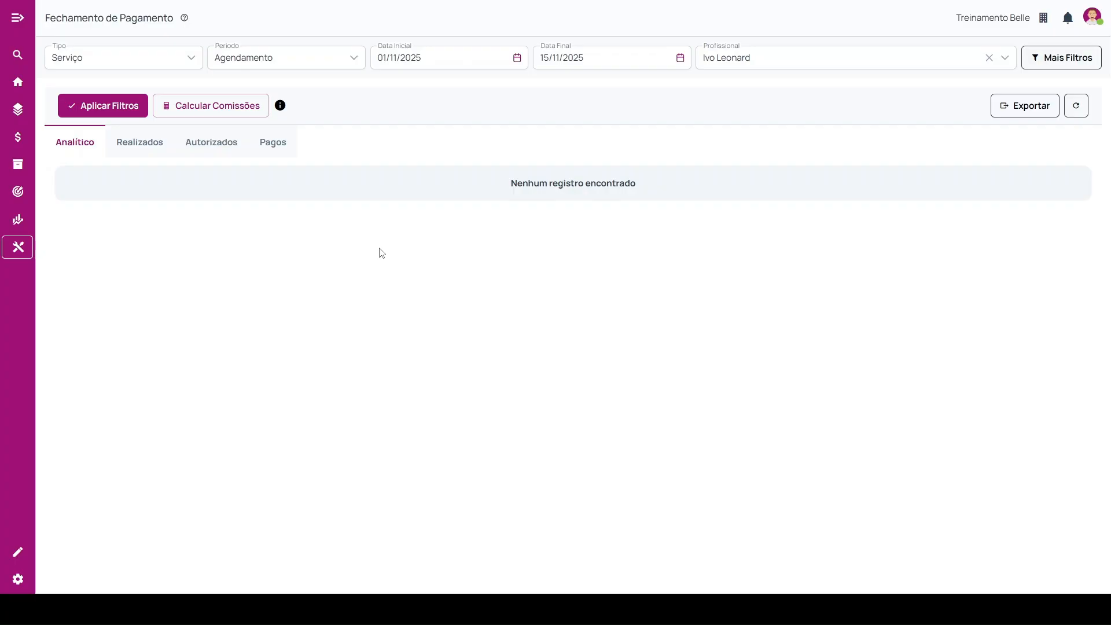
click(212, 109)
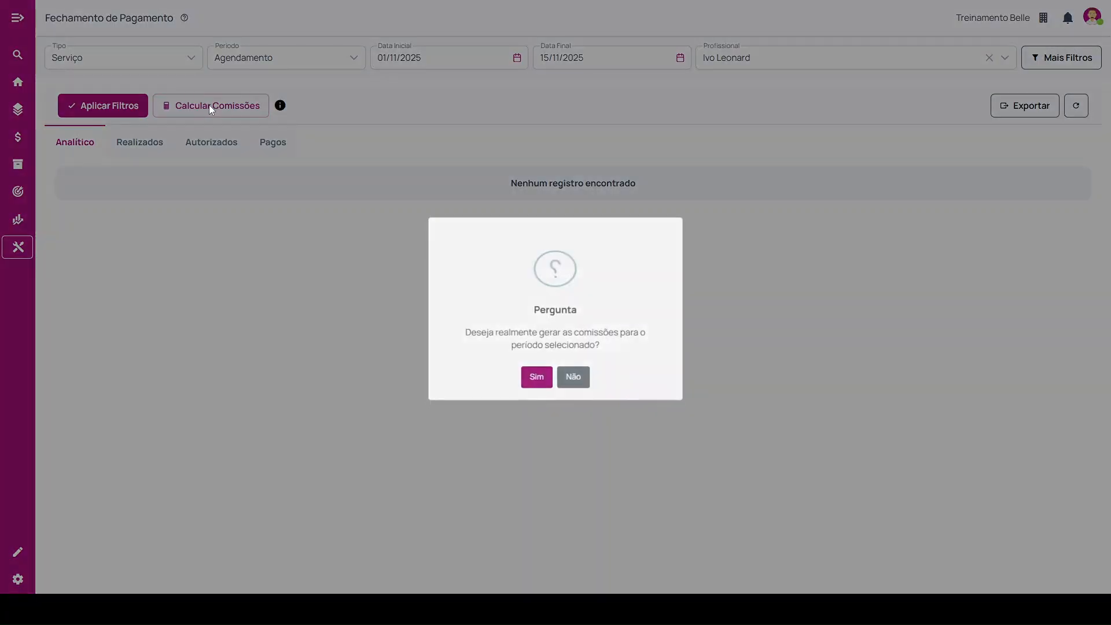
click(536, 382)
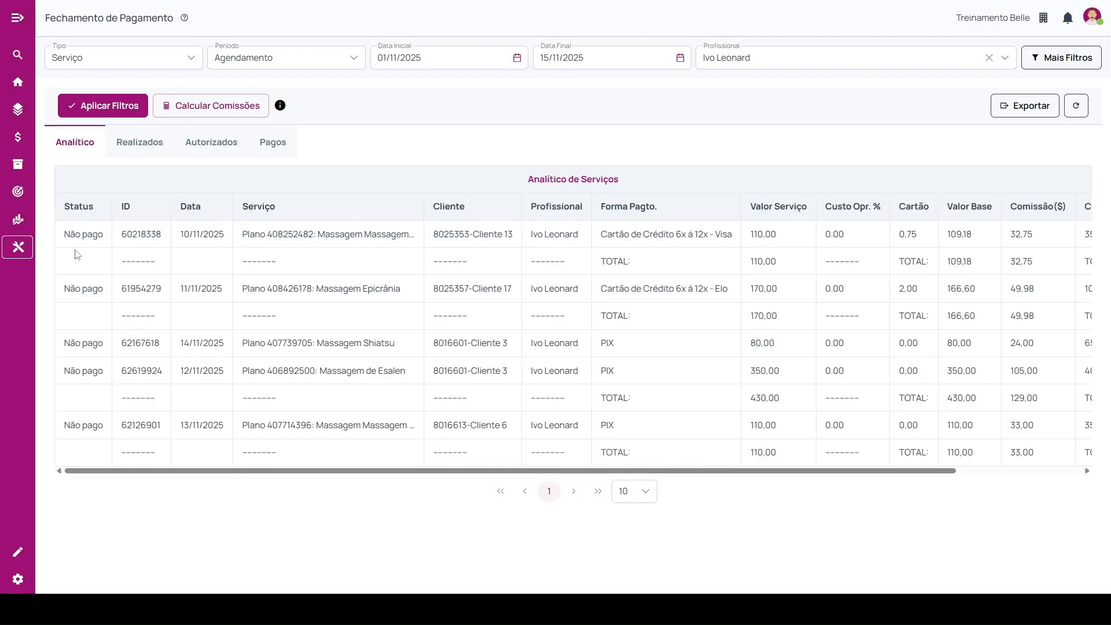
Examine the Analítico de Serviços columns from ID, Data and Serviço through Custo Opr. %, Cartão, Valor Base and Comissão($).
drag(527, 184, 613, 166)
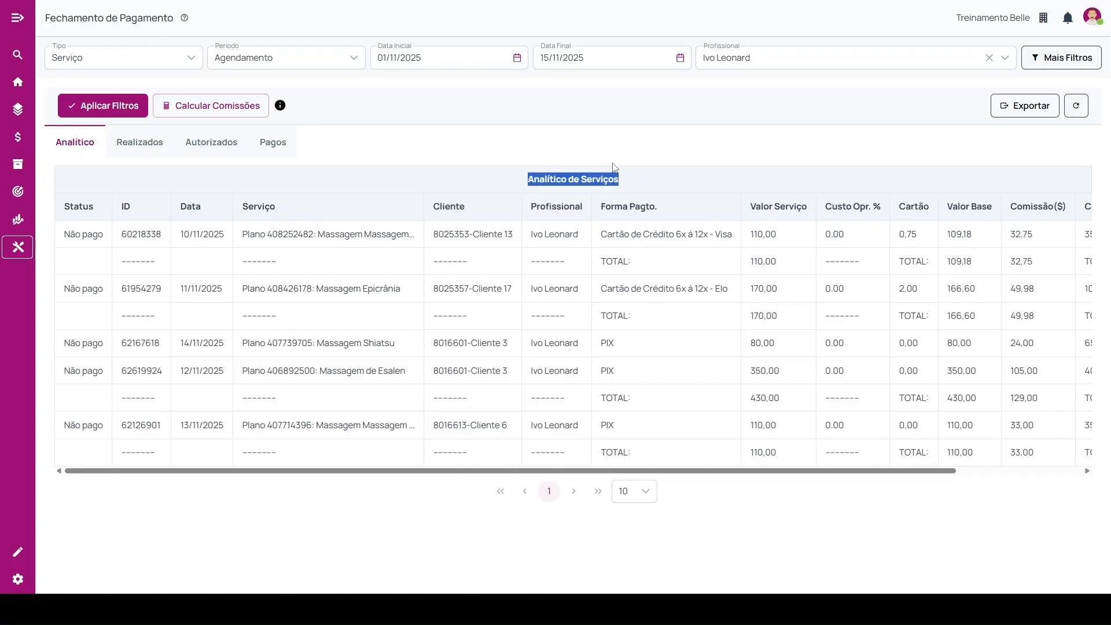
double_click(125, 206)
double_click(191, 207)
double_click(258, 207)
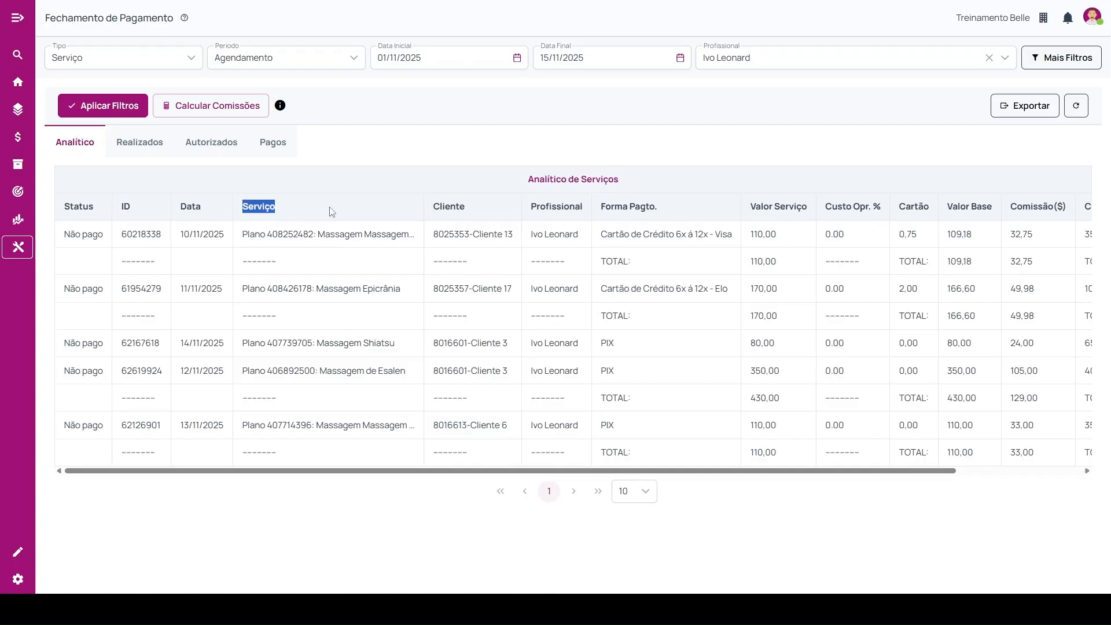
drag(445, 207, 893, 212)
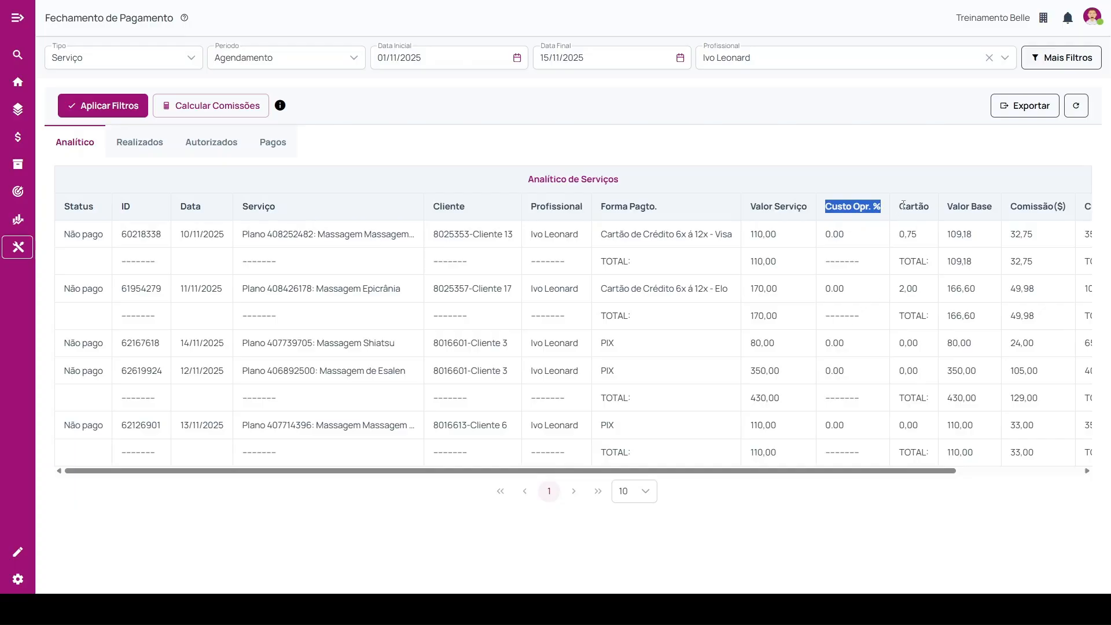
drag(863, 470, 984, 466)
drag(874, 208, 930, 211)
drag(882, 470, 917, 470)
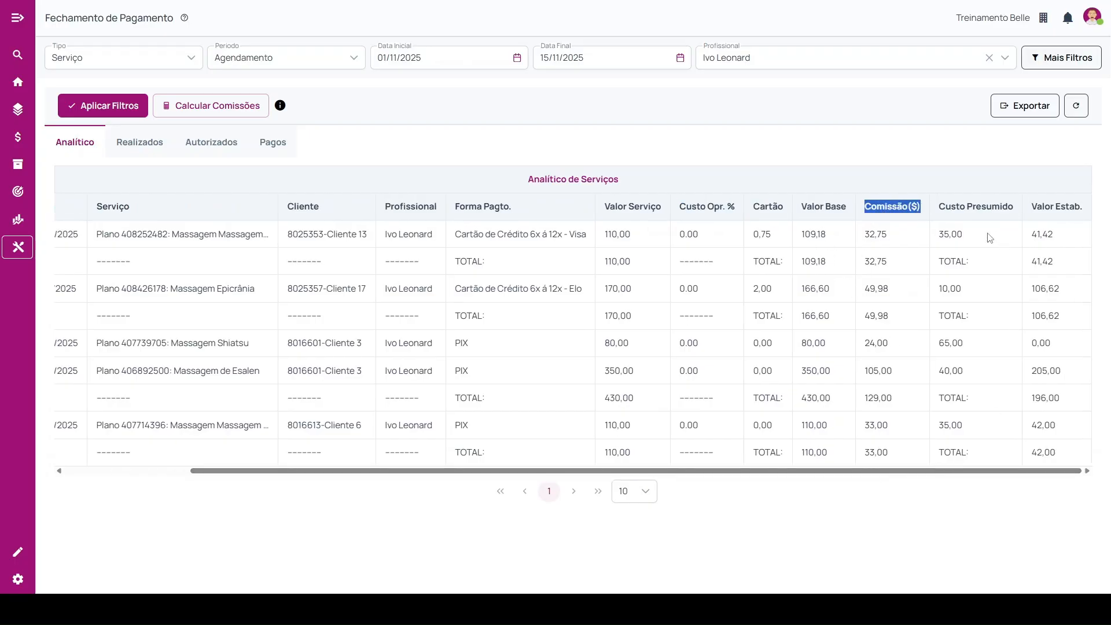
Examine the Custo Presumido and Valor Estab. columns and check the export formats available for the analytic report.
drag(941, 207, 1020, 207)
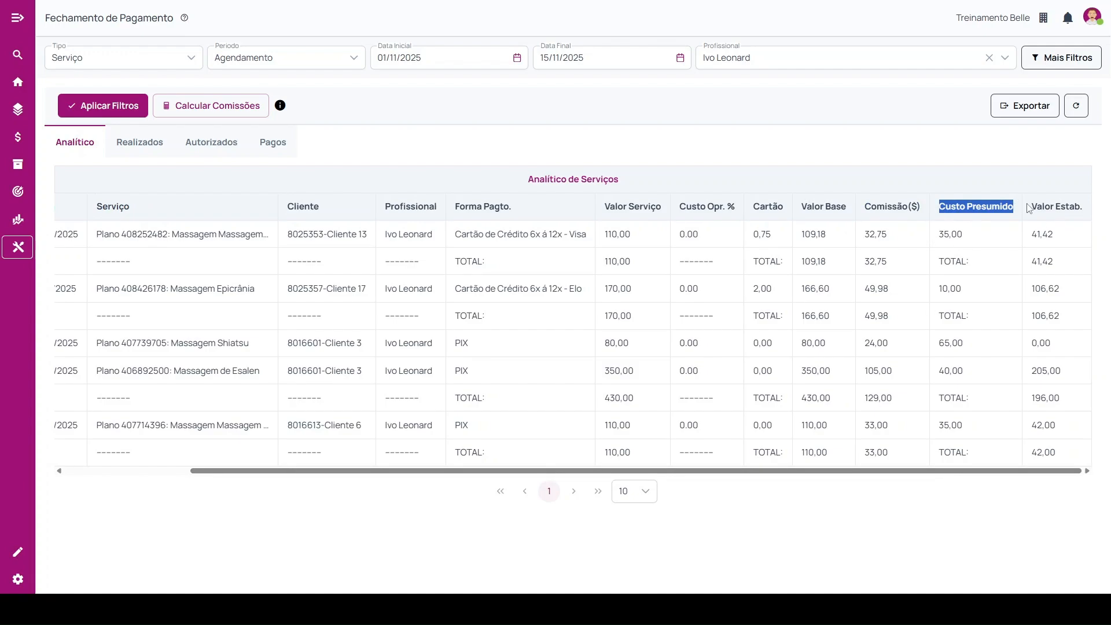
drag(1036, 207, 1107, 212)
triple_click(1075, 206)
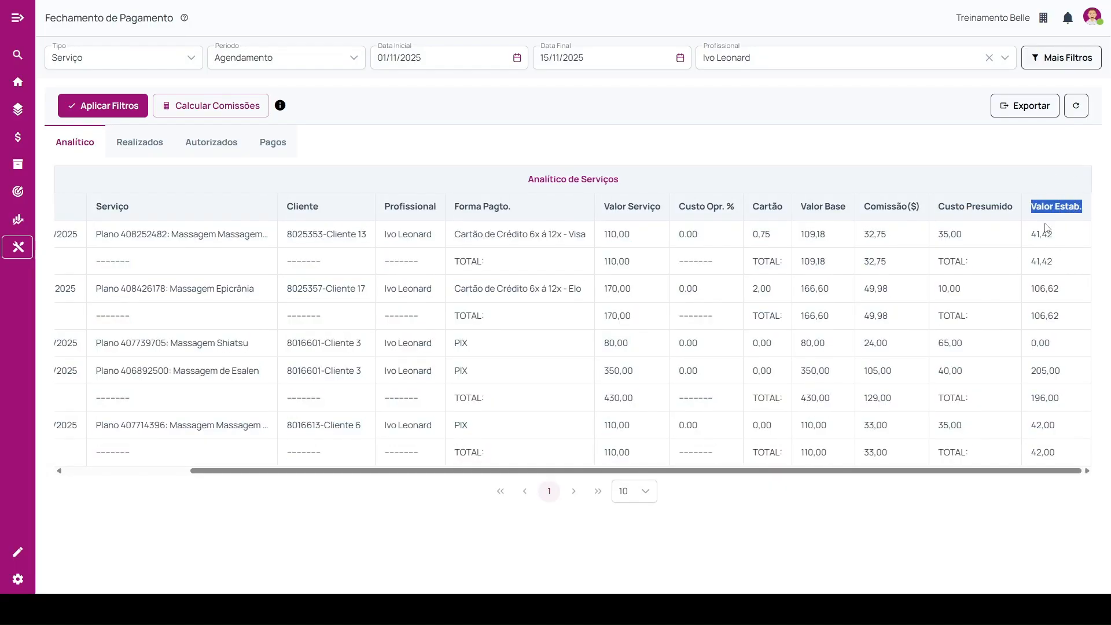
drag(848, 479, 662, 491)
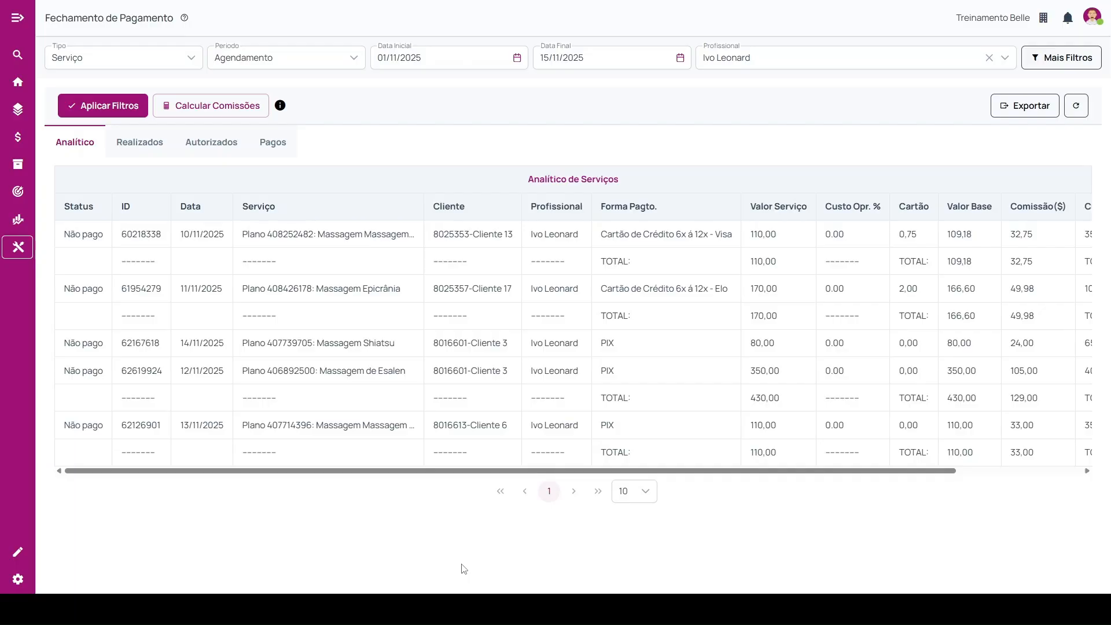
click(1010, 116)
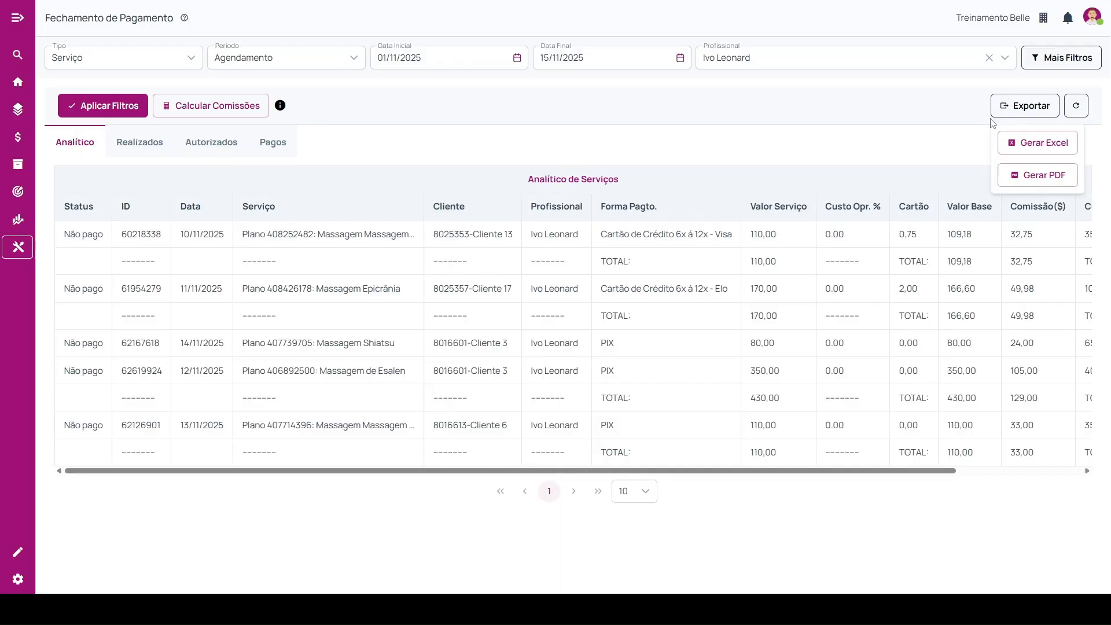
click(932, 139)
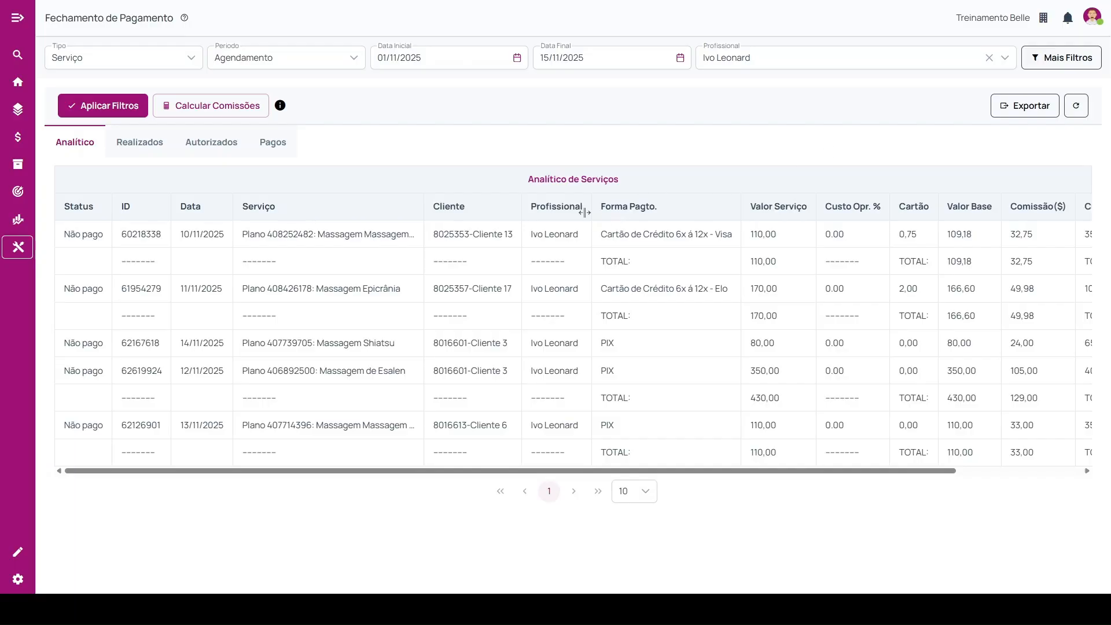
Check the additional filters in the Realizados view and calculate its commissions for the selected period.
click(144, 151)
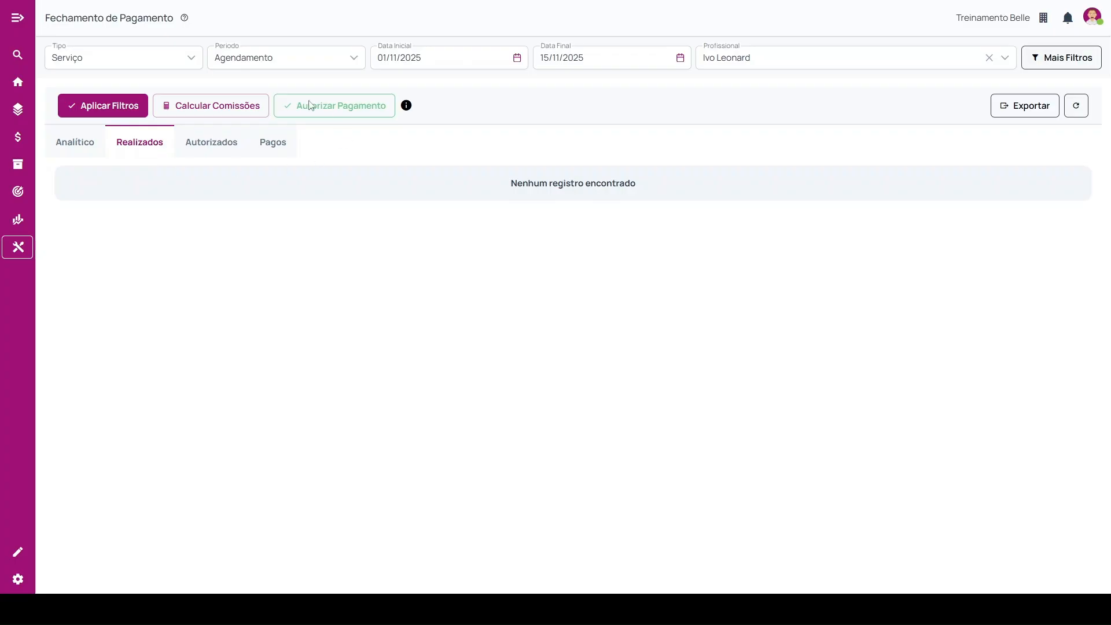
click(1073, 60)
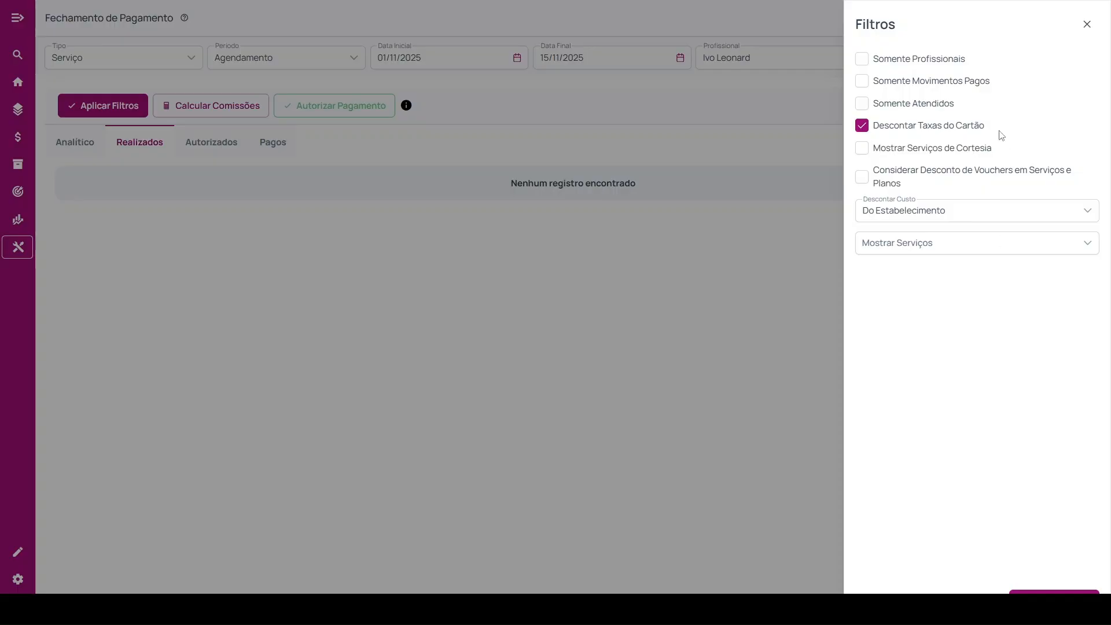
click(1087, 24)
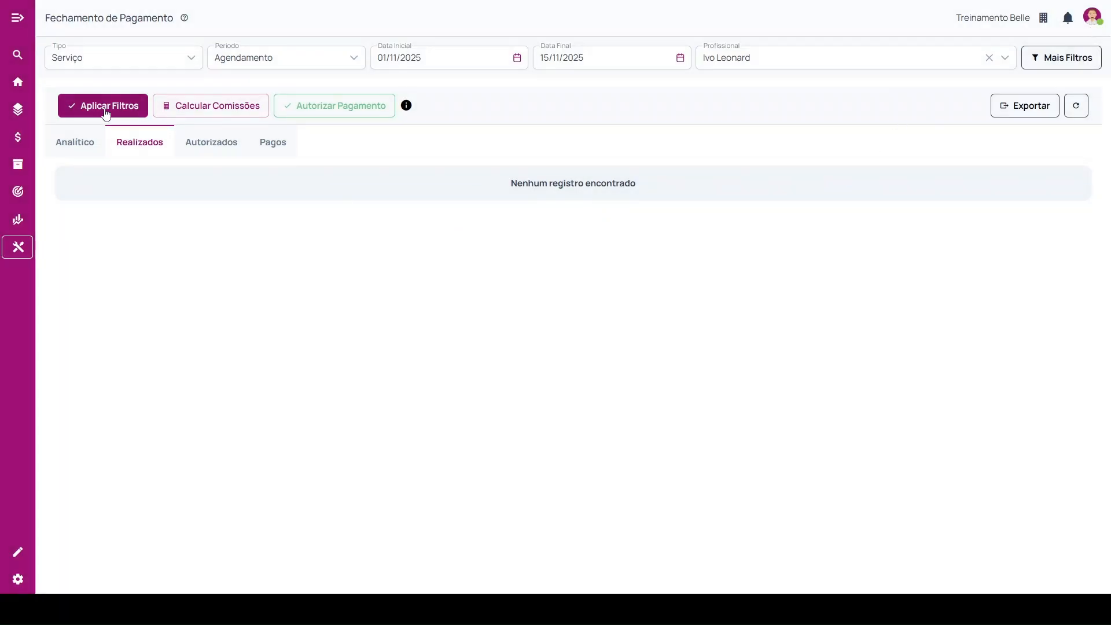
click(195, 111)
click(543, 380)
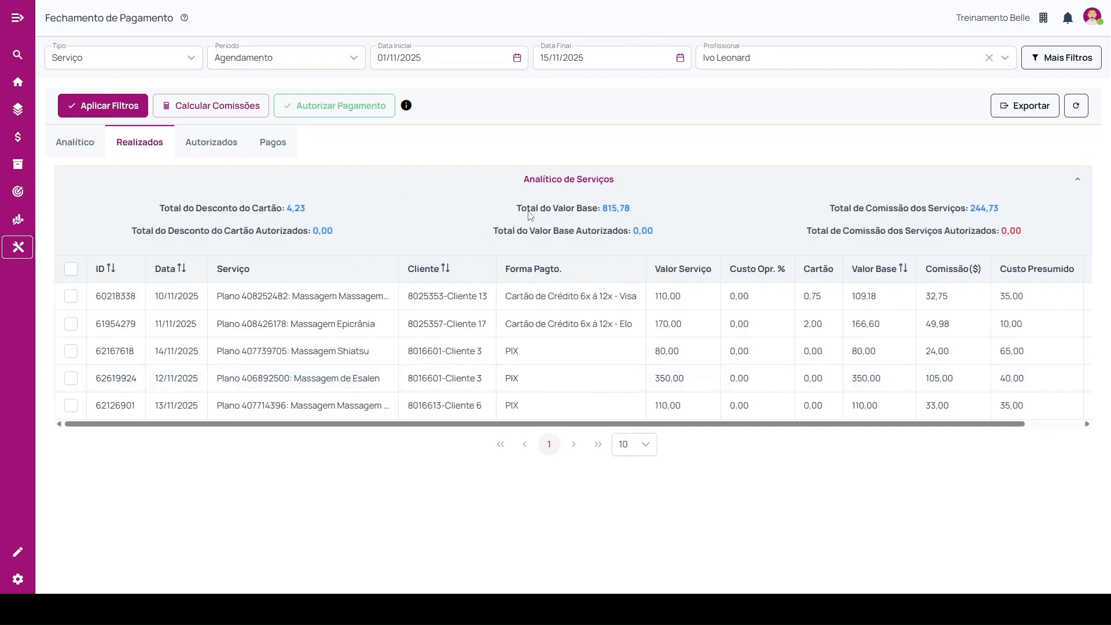
Examine the card discount, base value and commission totals in Realizados, including the authorized ones, and check the export option.
drag(165, 209, 309, 211)
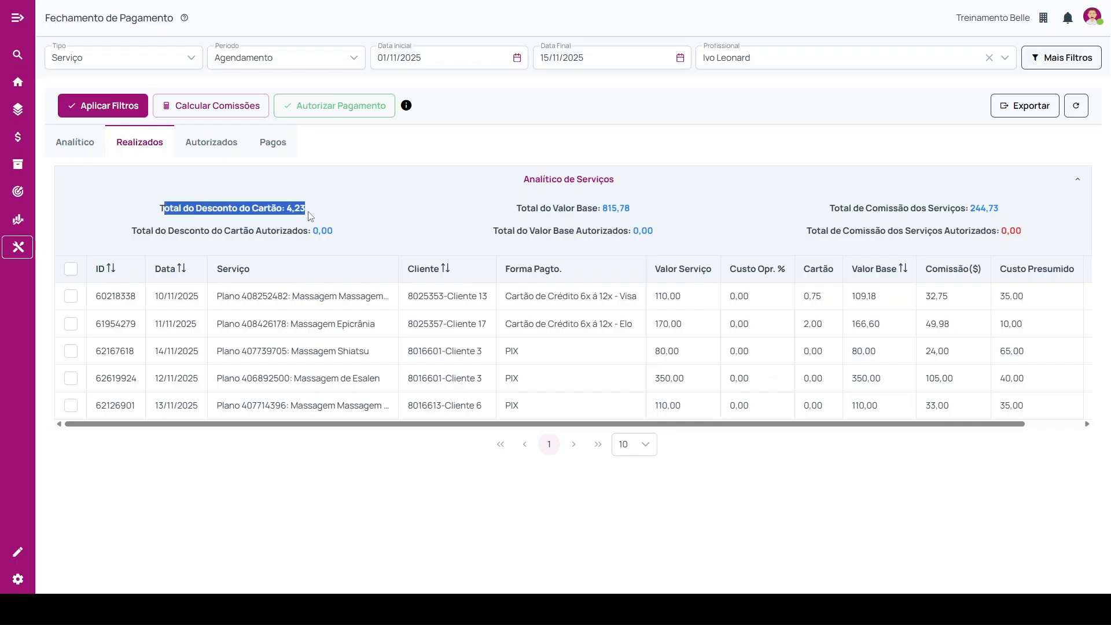
drag(520, 210, 647, 211)
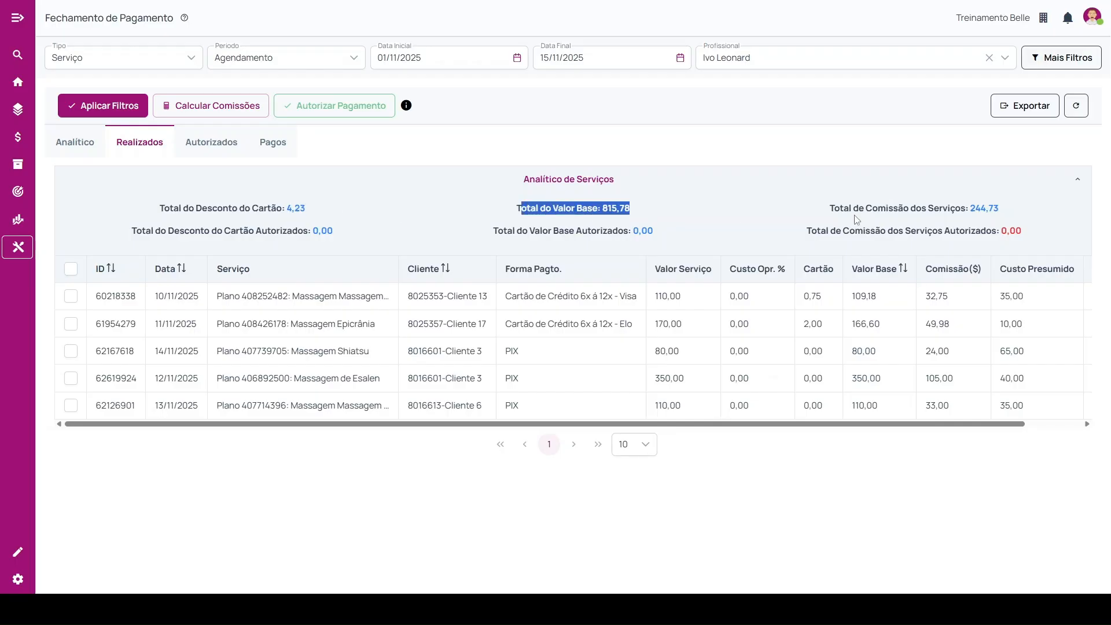
drag(834, 209, 999, 212)
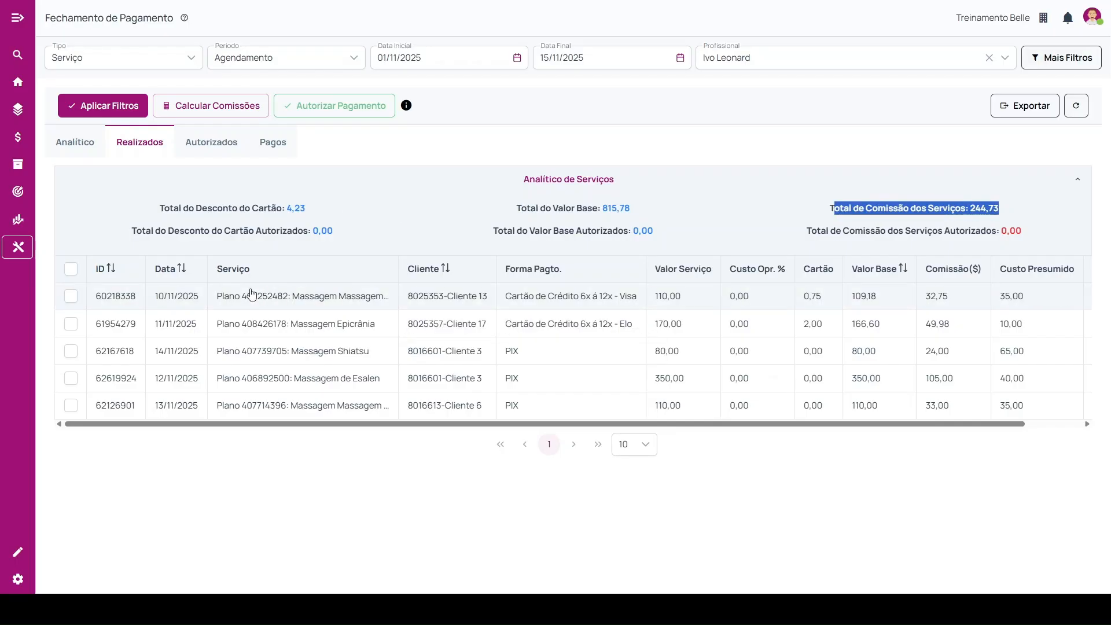
drag(131, 231, 345, 232)
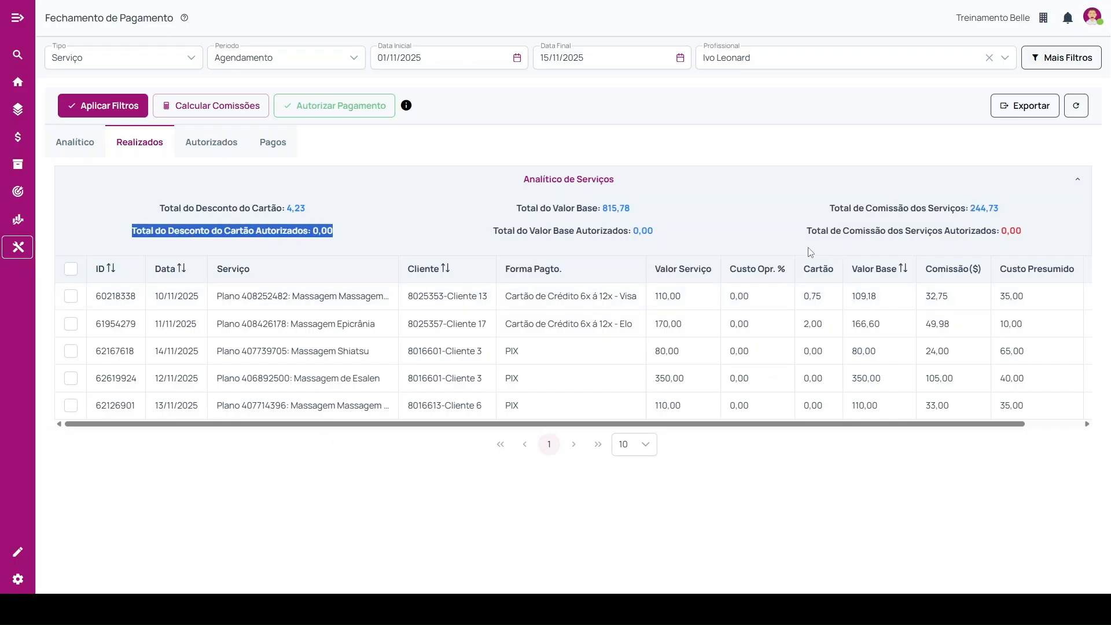
drag(806, 232, 1017, 232)
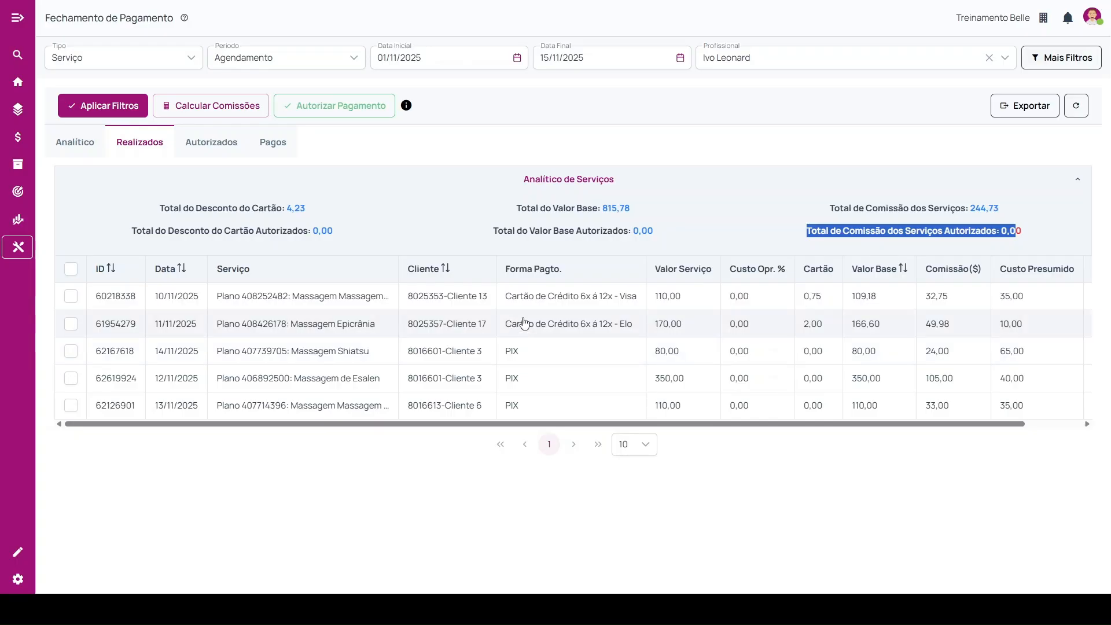
click(1049, 110)
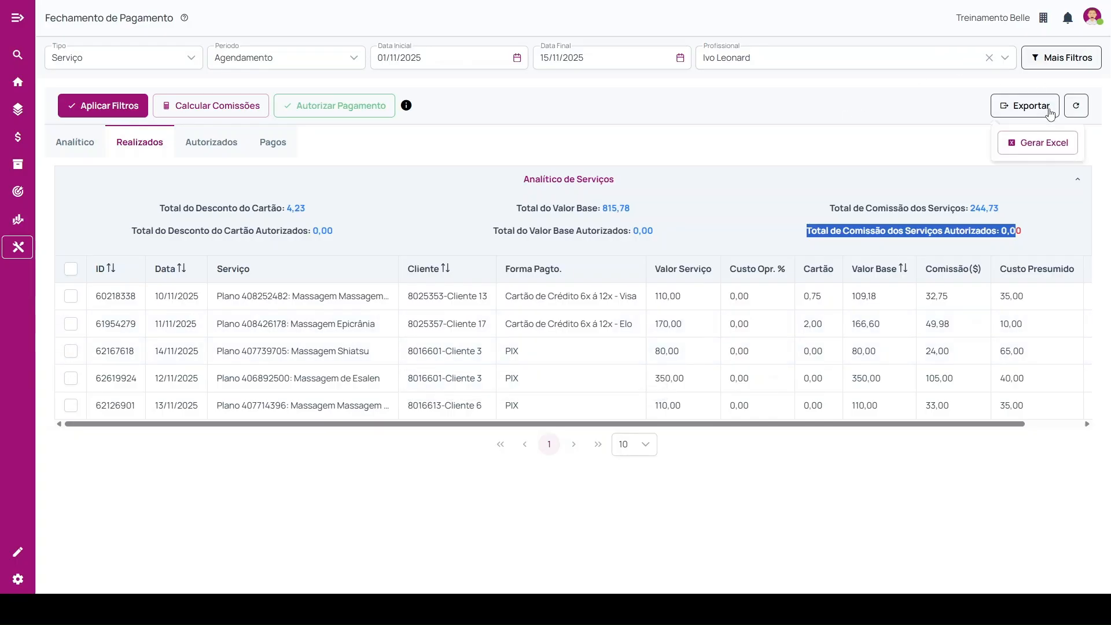
click(581, 154)
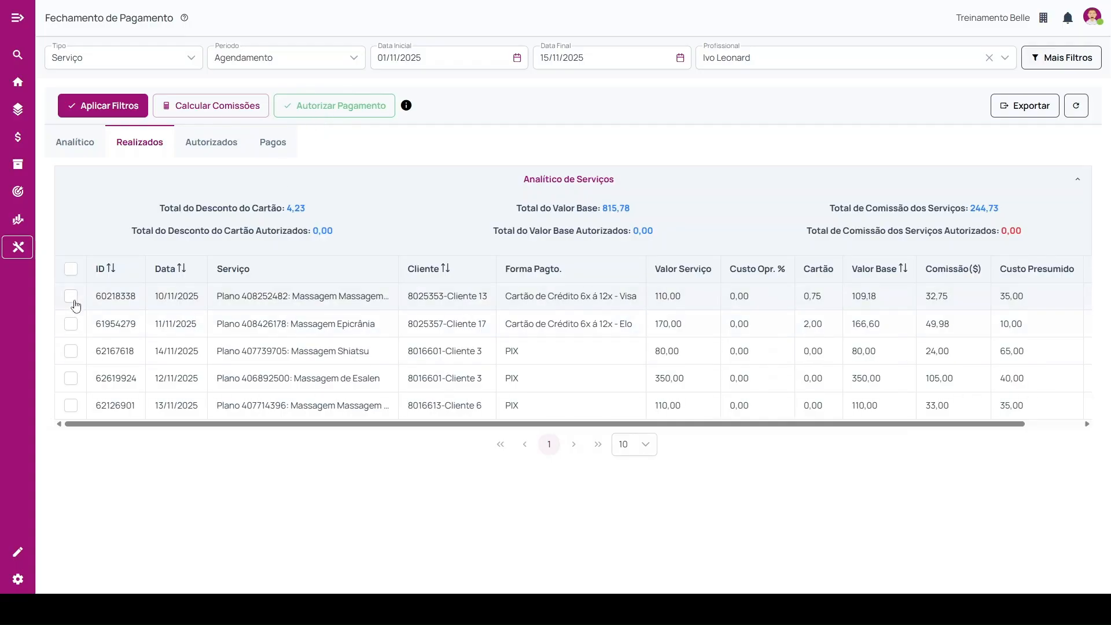
Select all the services listed in Realizados and authorize their commission payment.
click(71, 270)
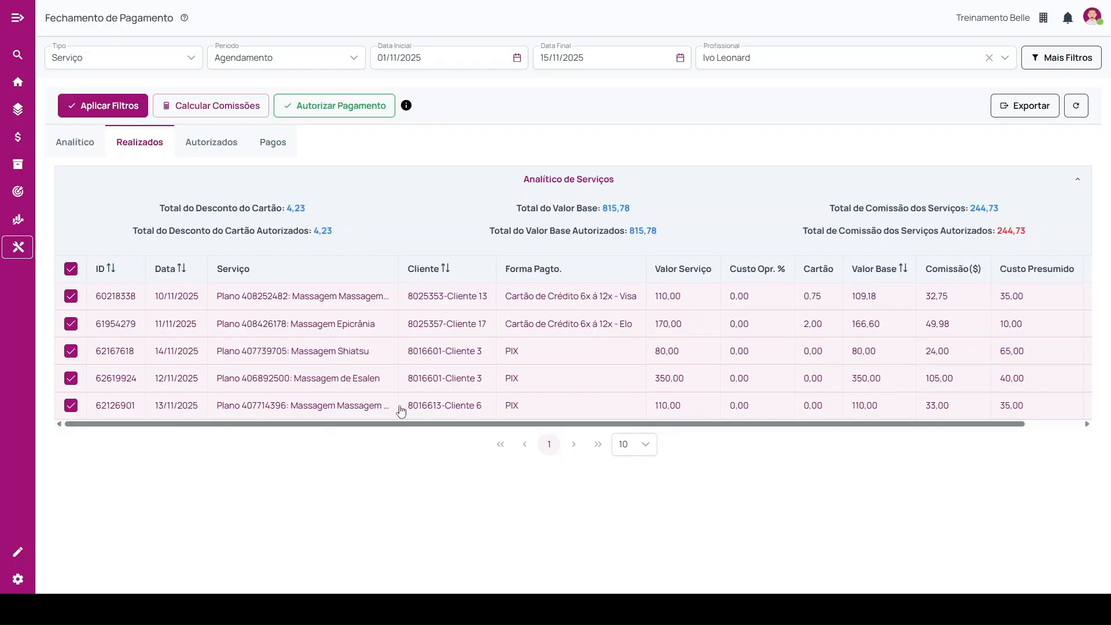
click(70, 405)
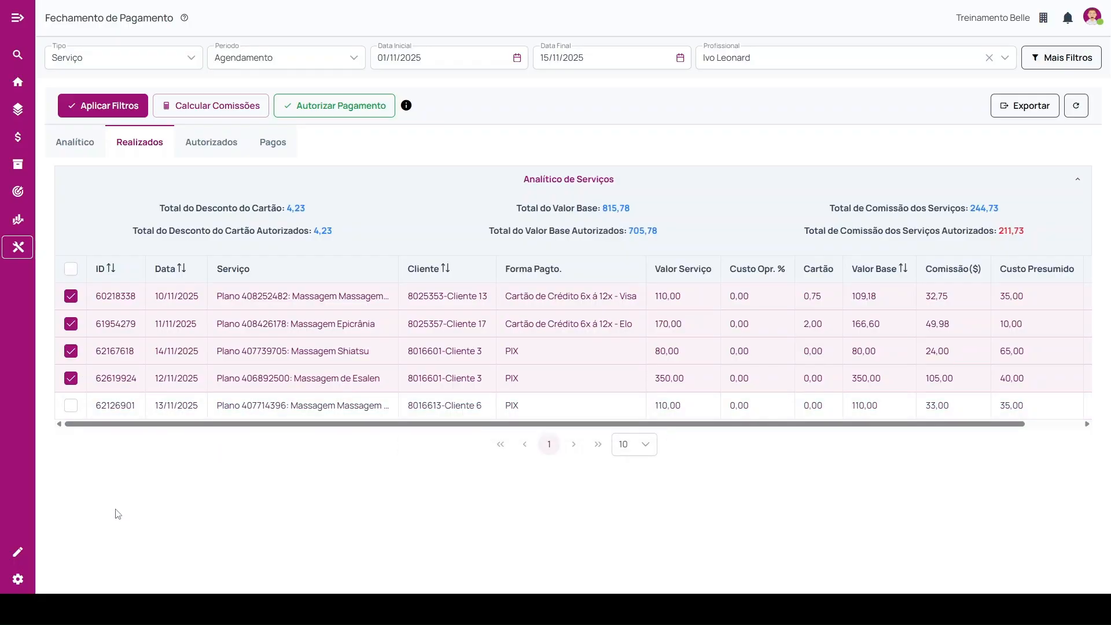
click(71, 269)
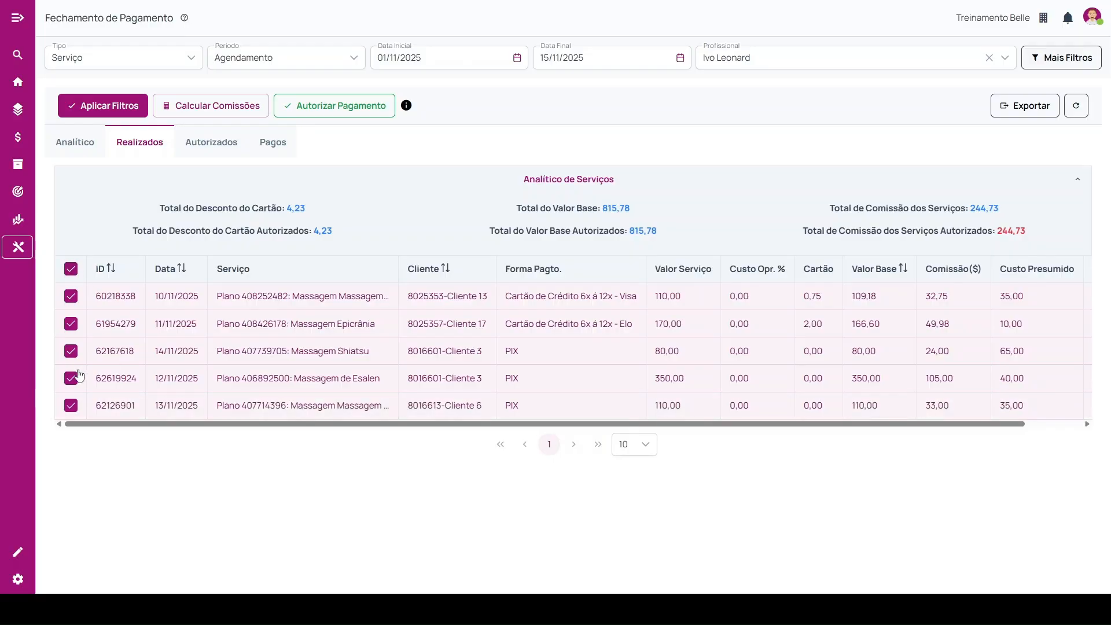
click(332, 114)
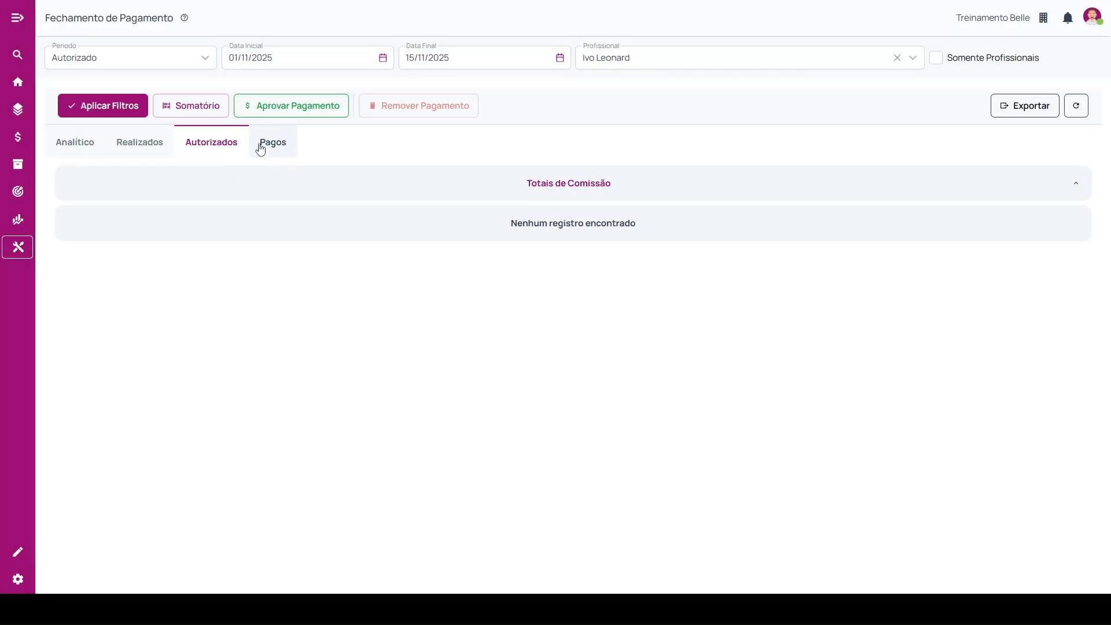
Apply the current period and professional filters to the Autorizados list.
click(90, 106)
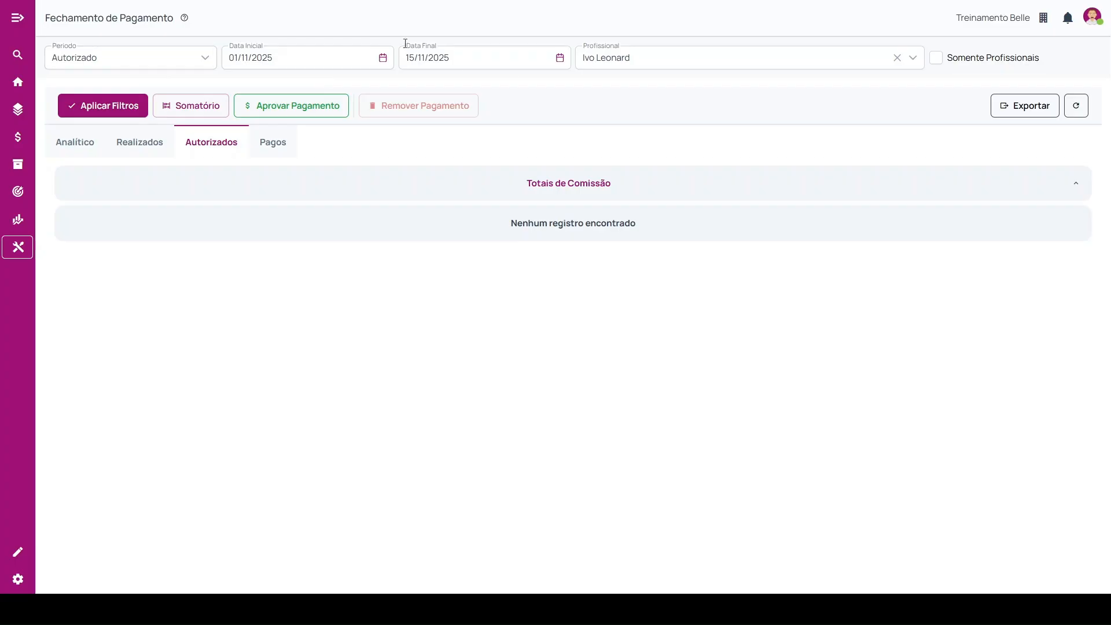
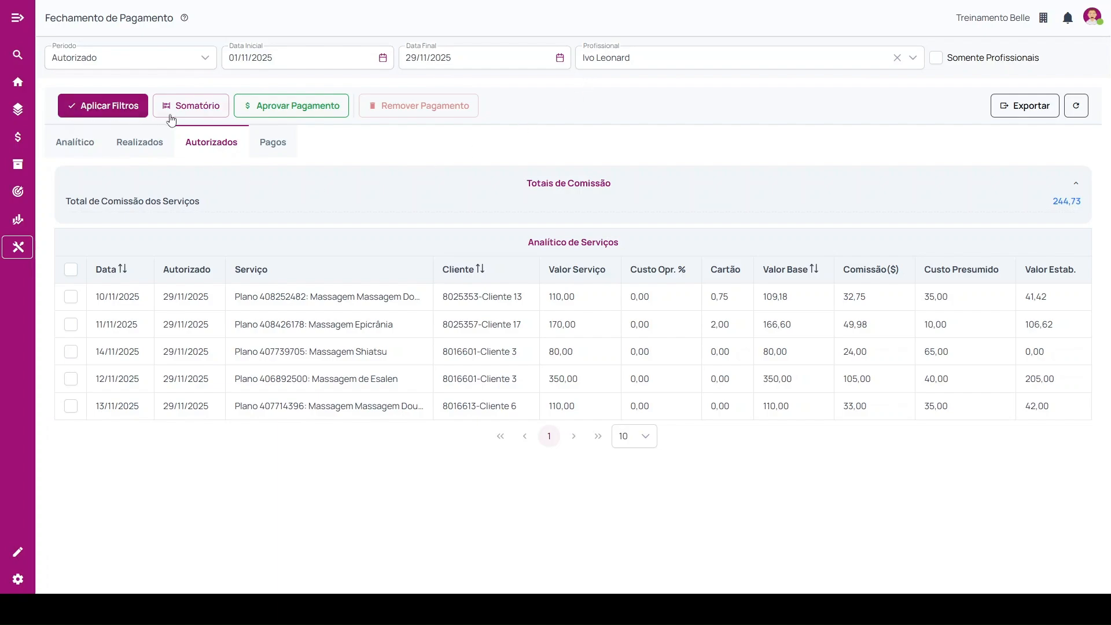
Review the salary, advances and other expenses considered in the Somatório of the authorized commissions.
click(188, 106)
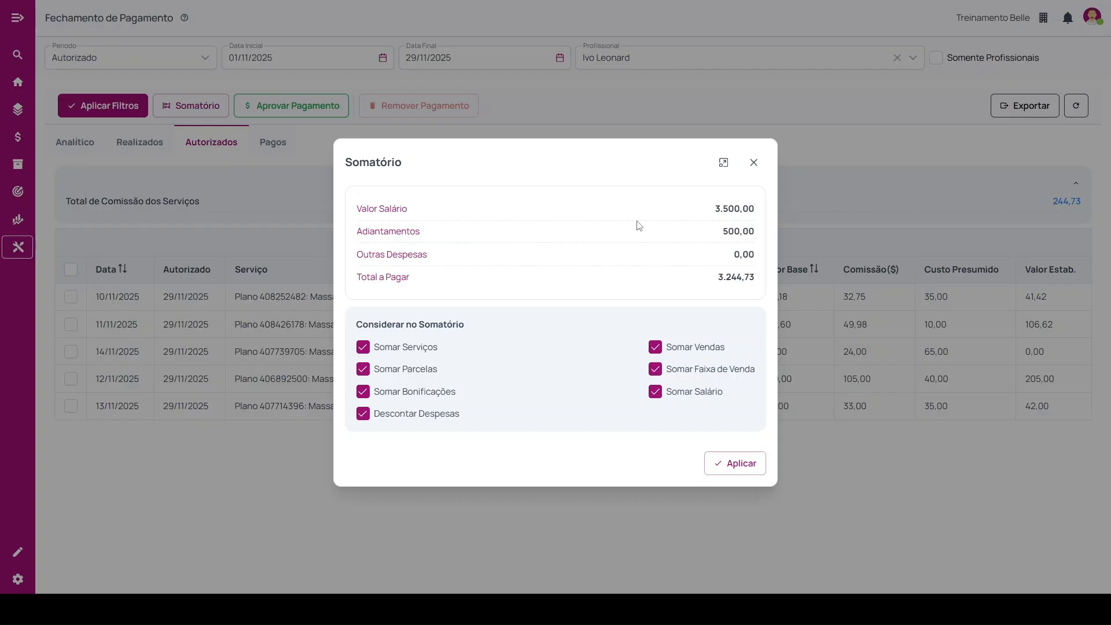
drag(716, 206, 755, 204)
drag(720, 231, 763, 260)
drag(368, 208, 410, 209)
click(754, 163)
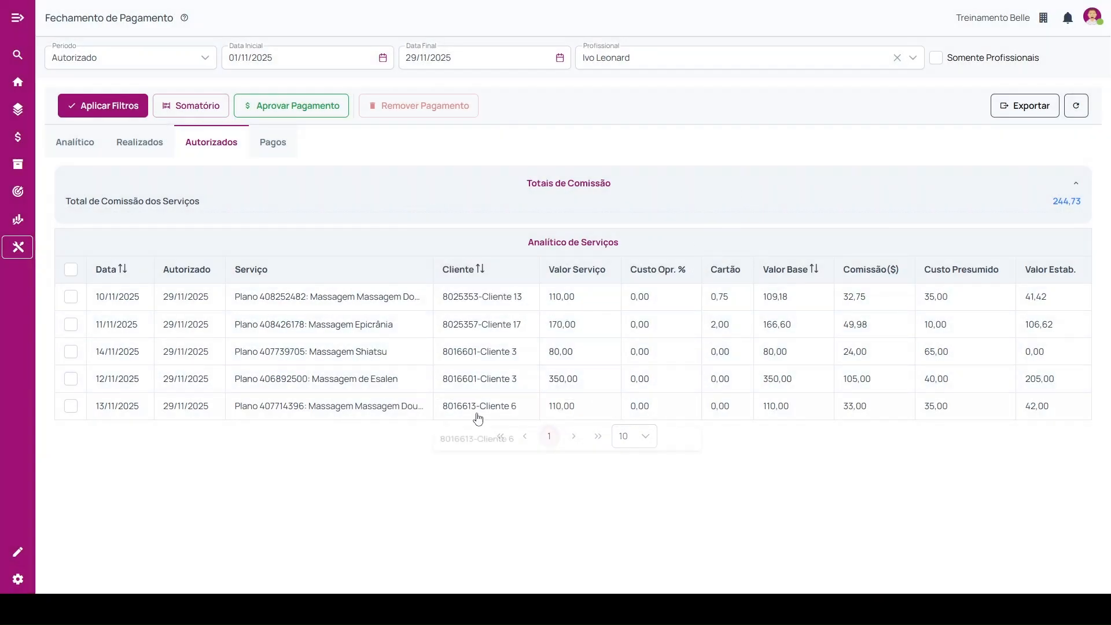
Check the Remuneração under Dados de Contratação in the professional's user record, leaving the record without saving.
click(21, 555)
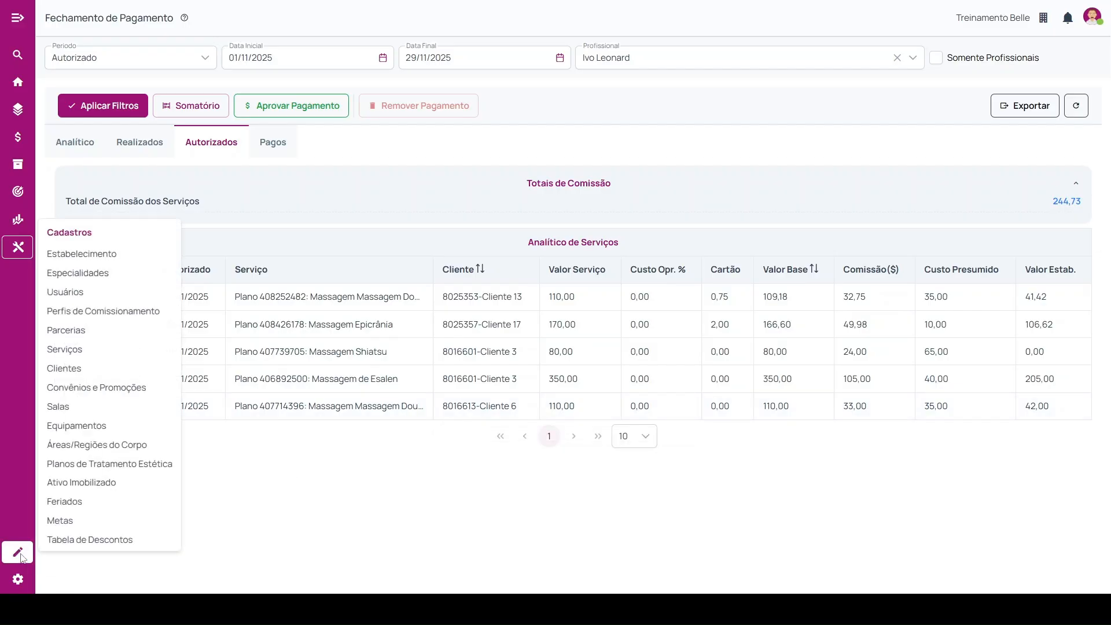
click(173, 297)
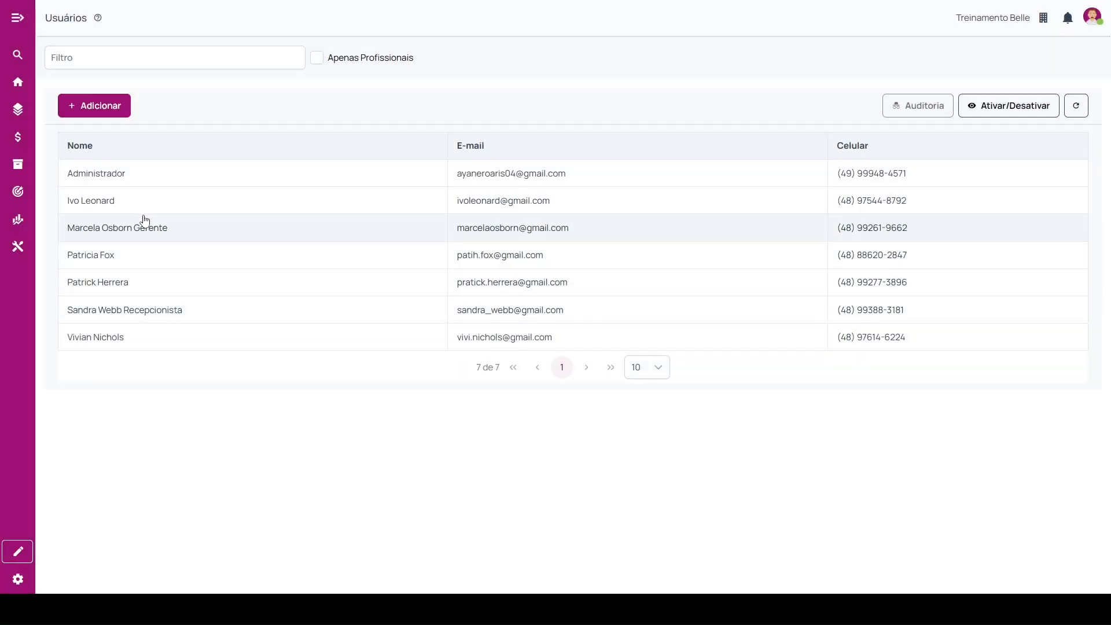
click(145, 212)
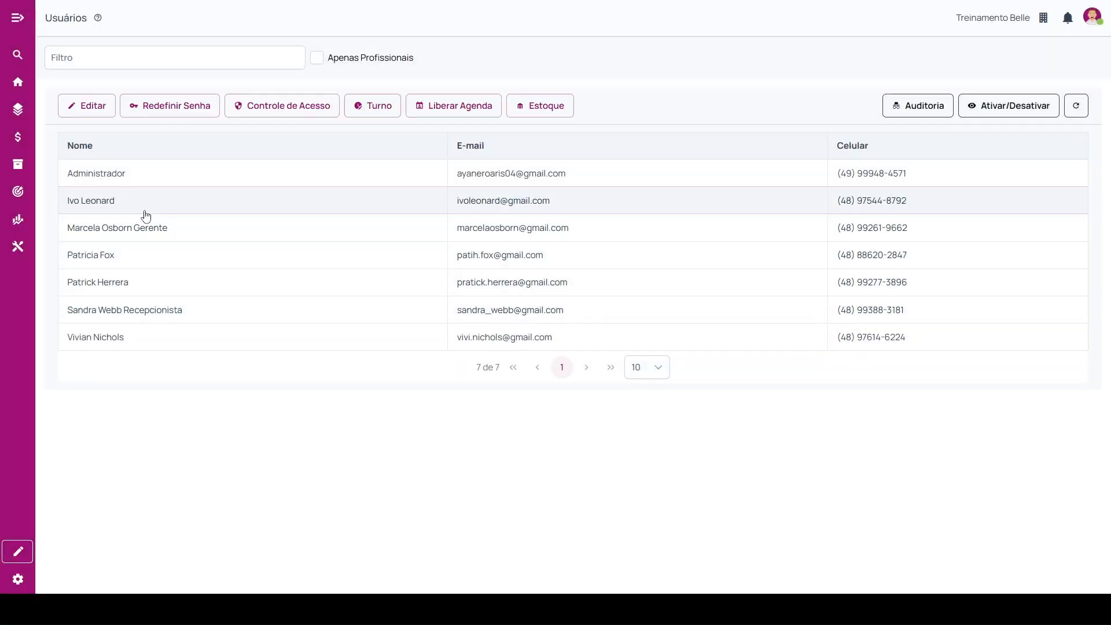
click(88, 106)
scroll(346, 378, down, 3)
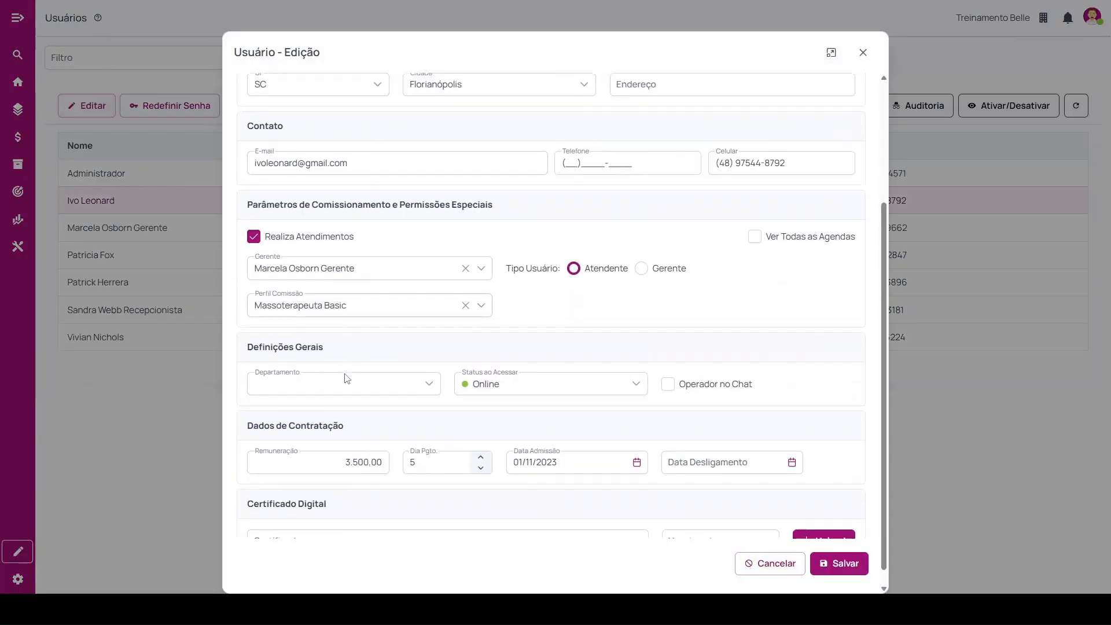
double_click(265, 398)
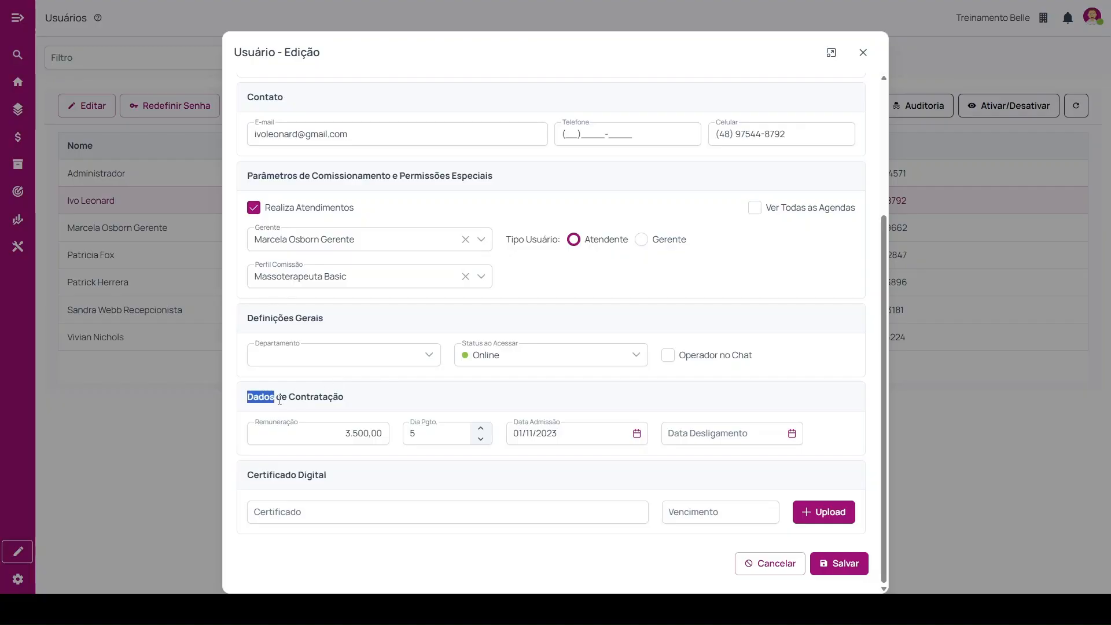
drag(280, 399, 367, 404)
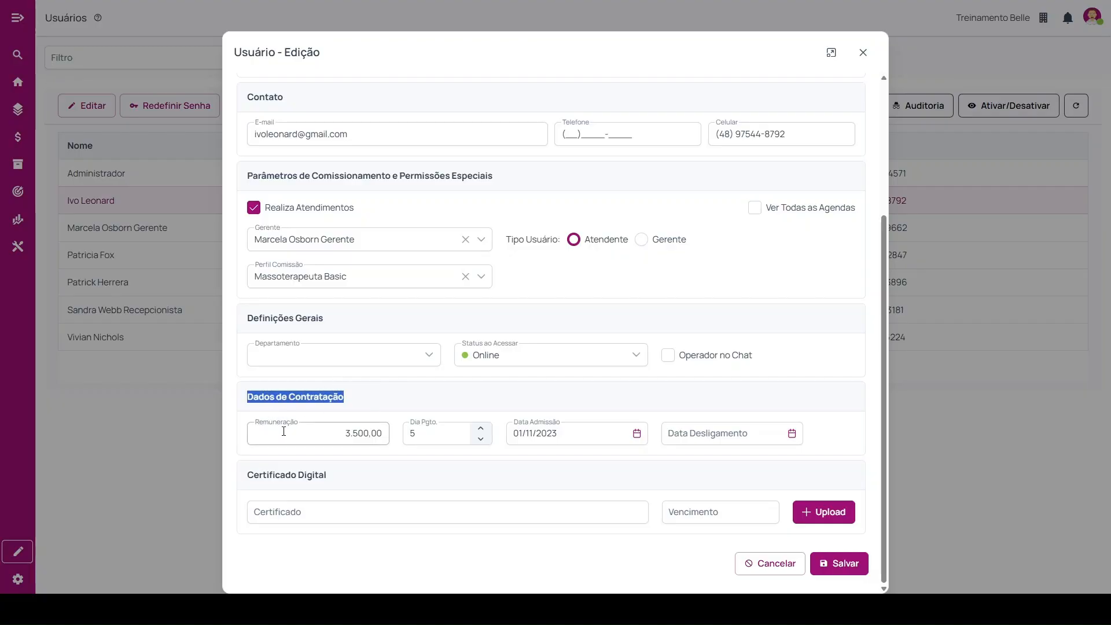
click(337, 442)
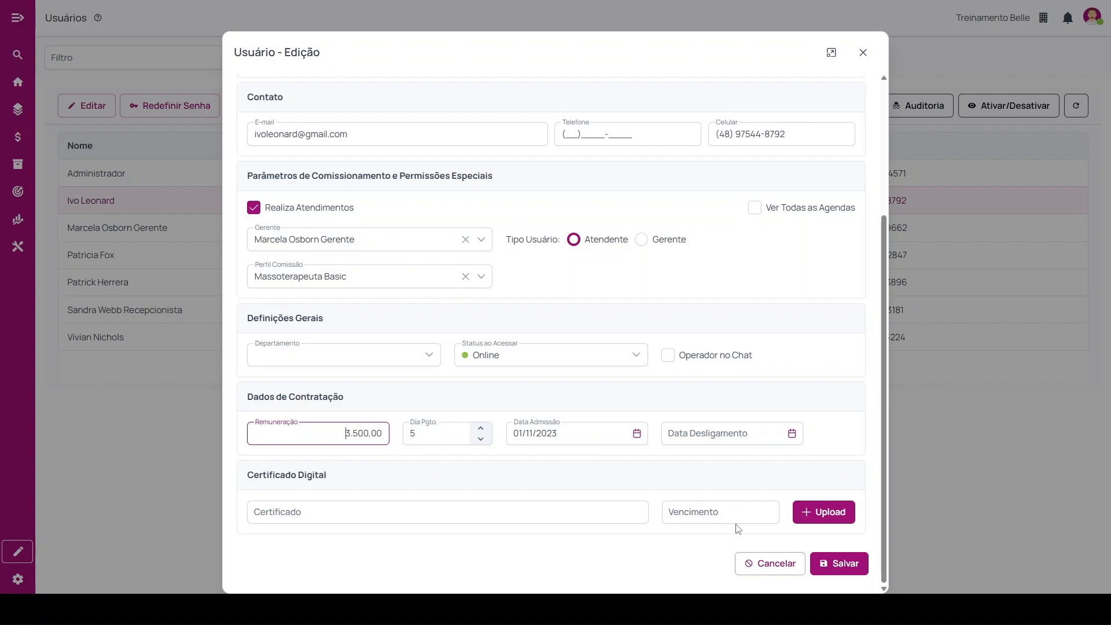
click(786, 565)
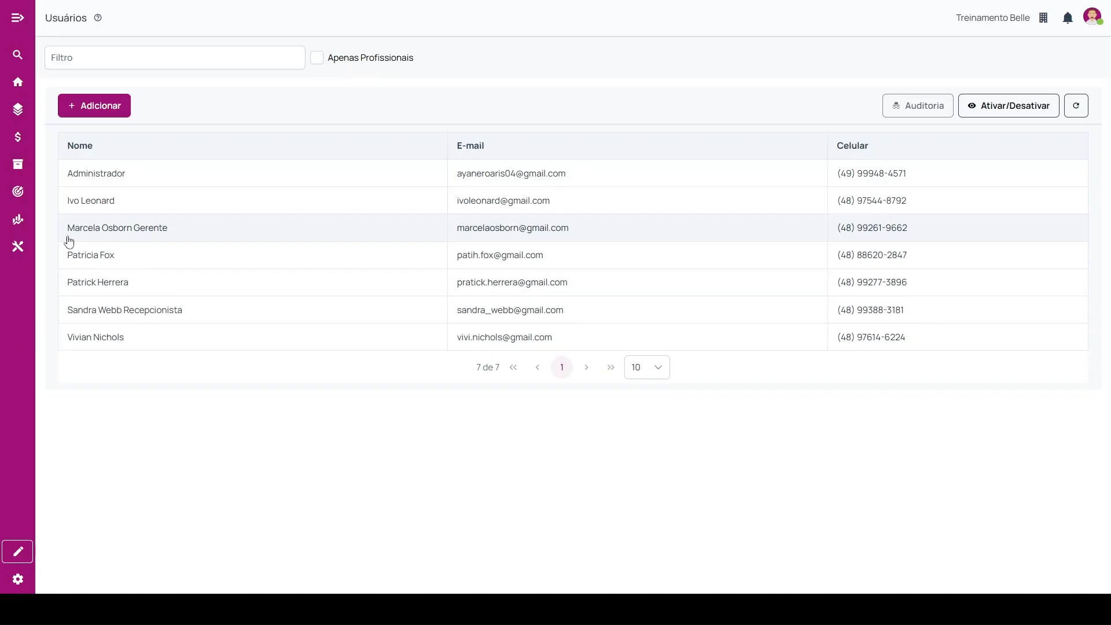
Open Adiantamento de Salário and check the date type used to filter the salary advances.
click(18, 247)
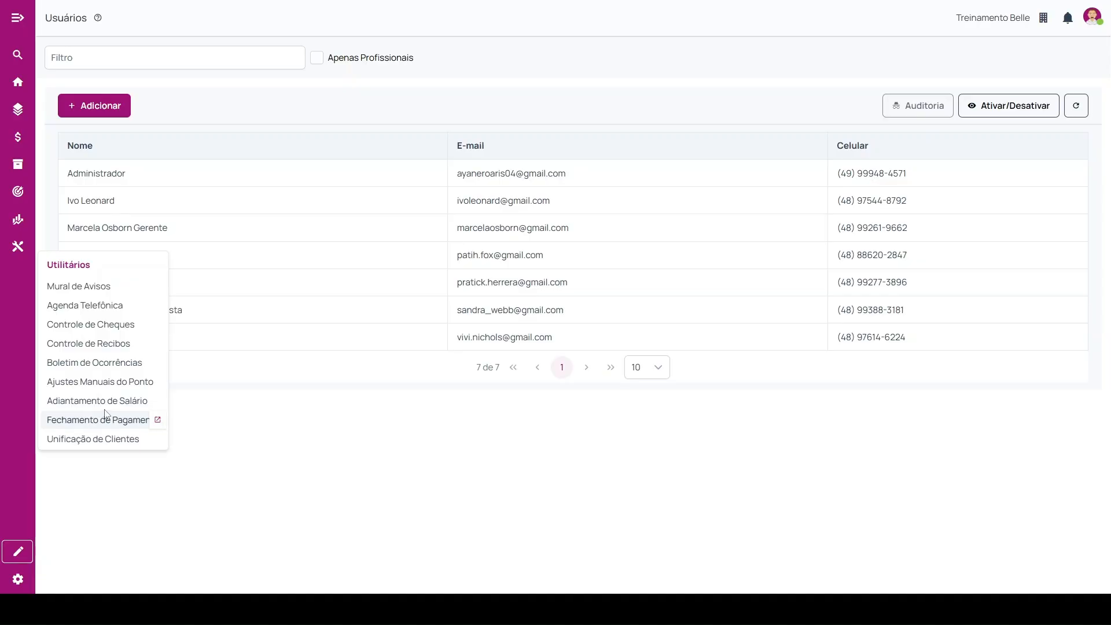
click(89, 403)
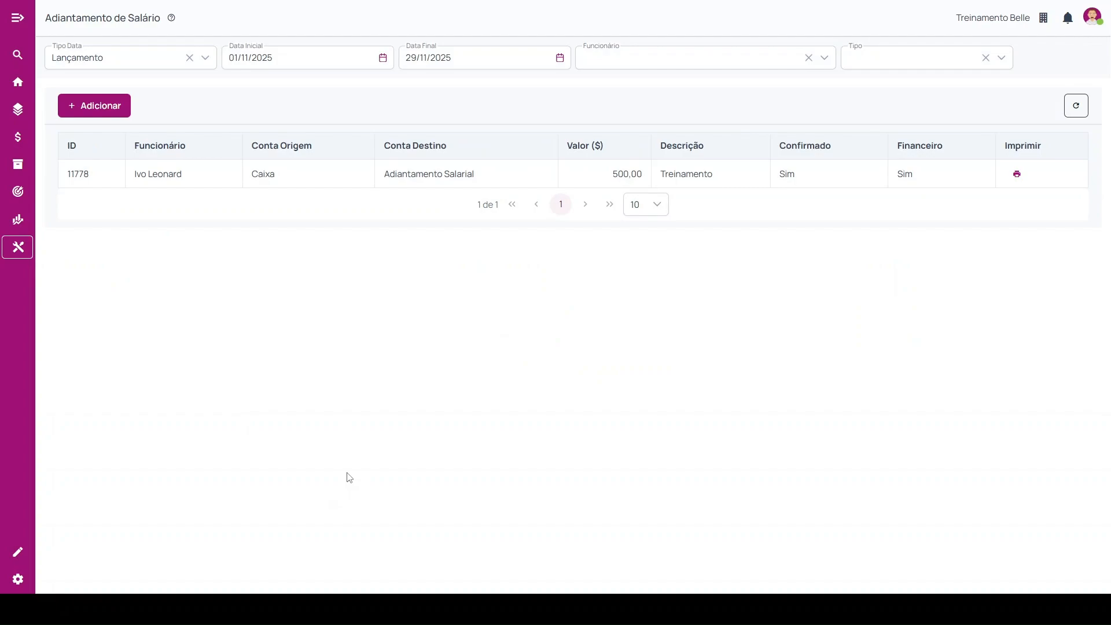
click(146, 66)
click(146, 65)
Start a new receipt of type Adiantamento de Salário for the professional whose commissions are being closed.
click(108, 111)
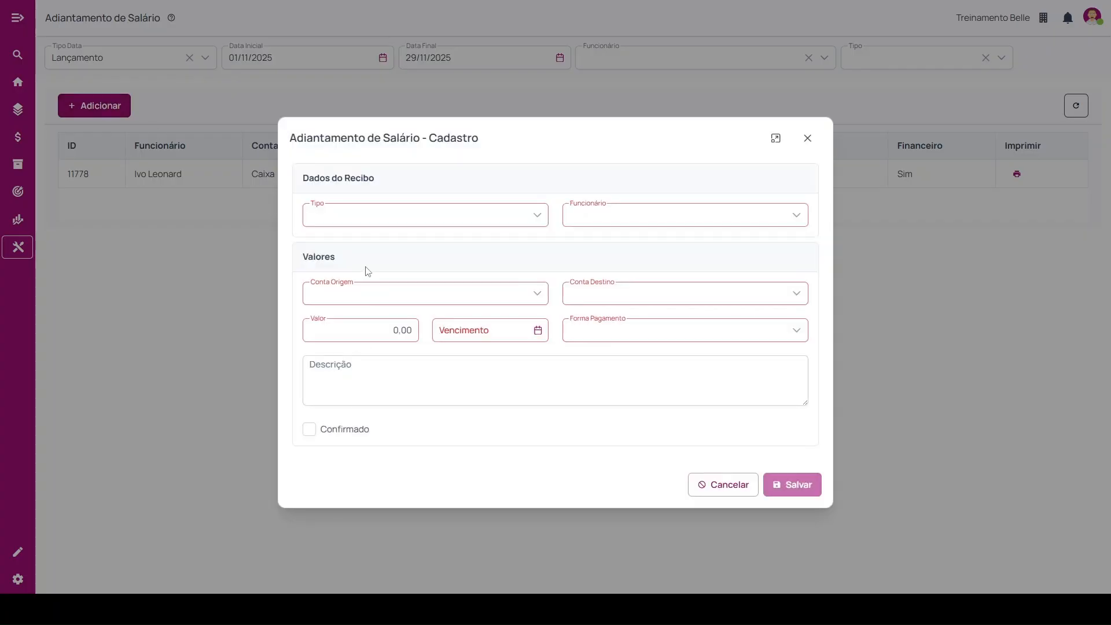
click(417, 221)
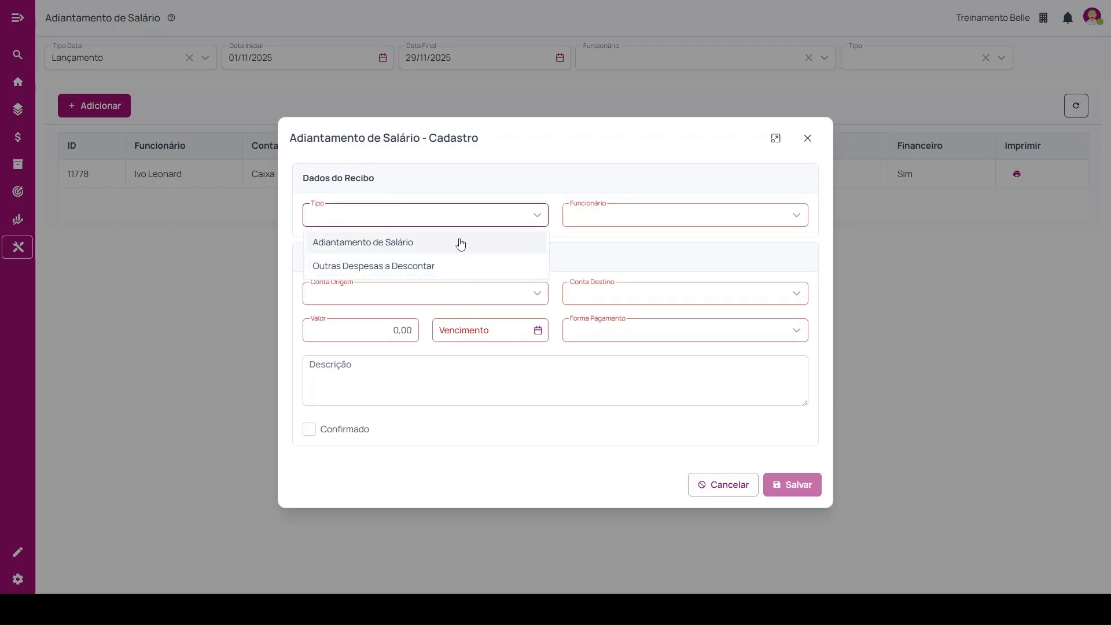
click(459, 243)
click(598, 225)
click(610, 298)
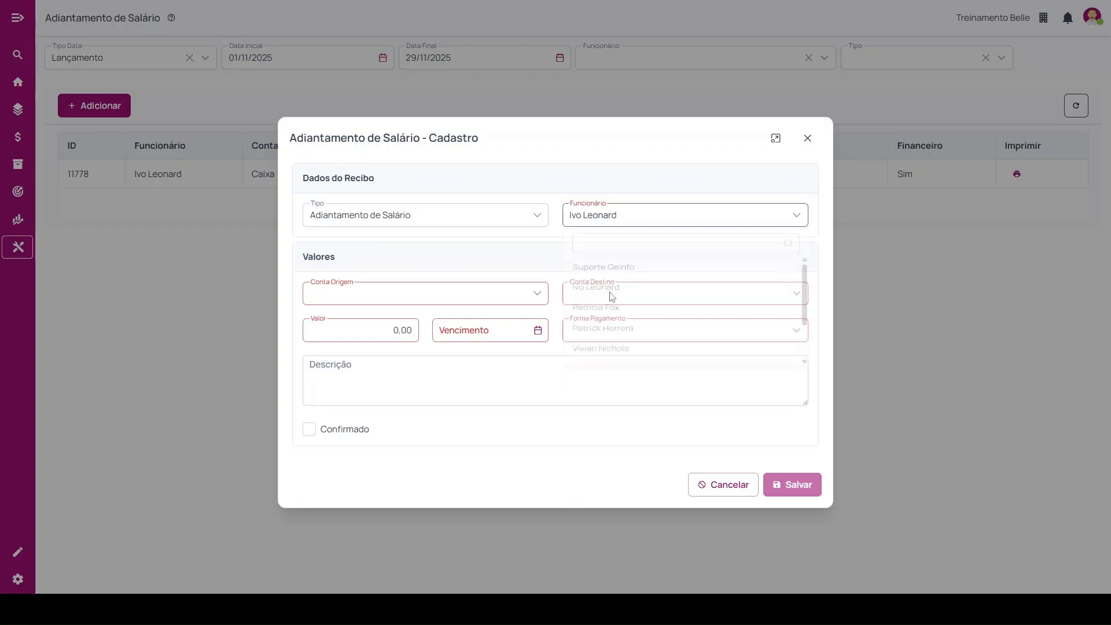
Set the advance's origin account to 1.1.1.001-Caixa and its destination account to 4.2.3.005-Adiantamento Salarial.
drag(323, 257, 339, 305)
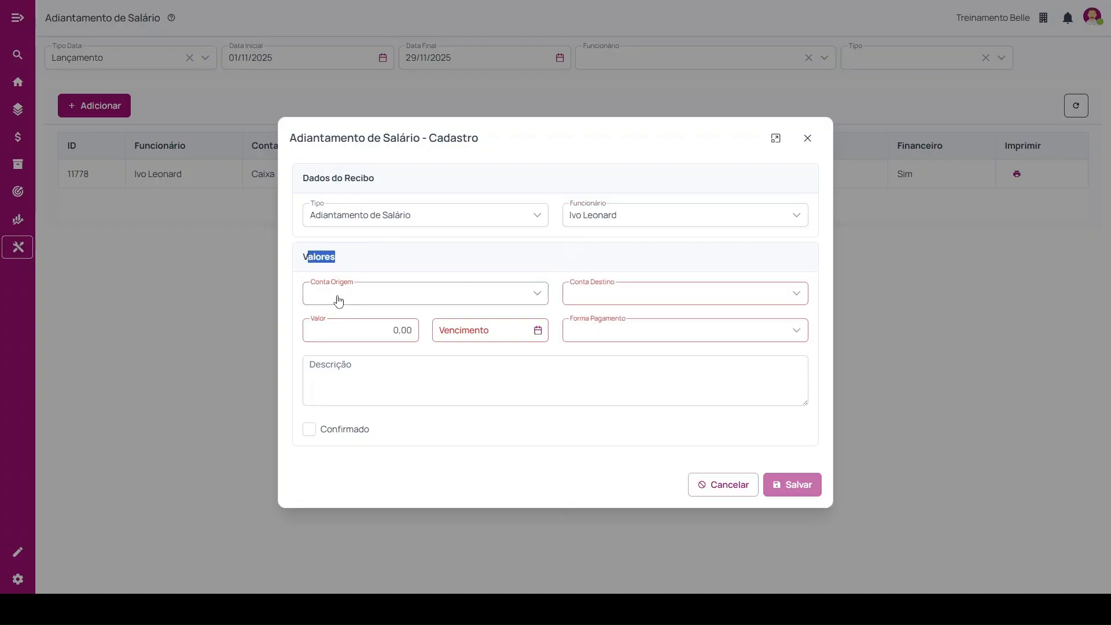
click(349, 291)
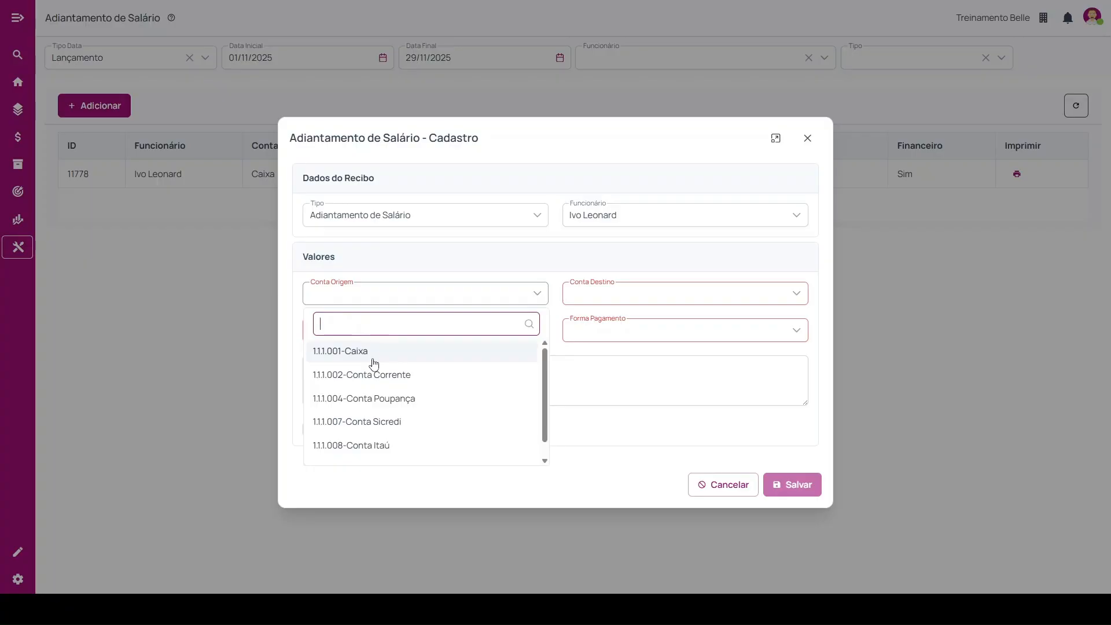
click(372, 358)
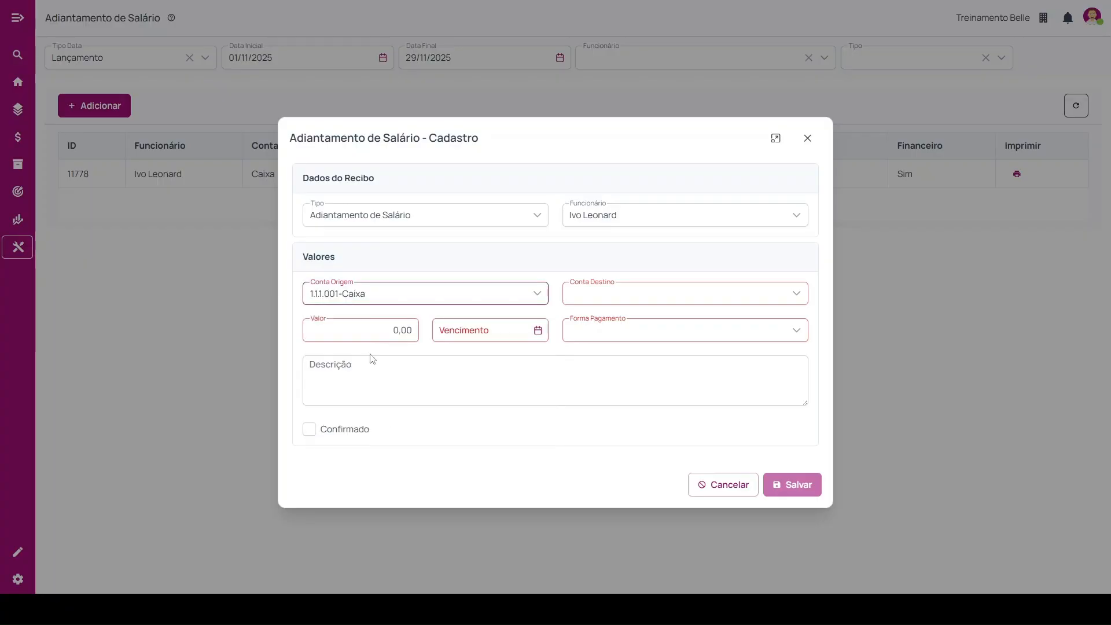
click(665, 295)
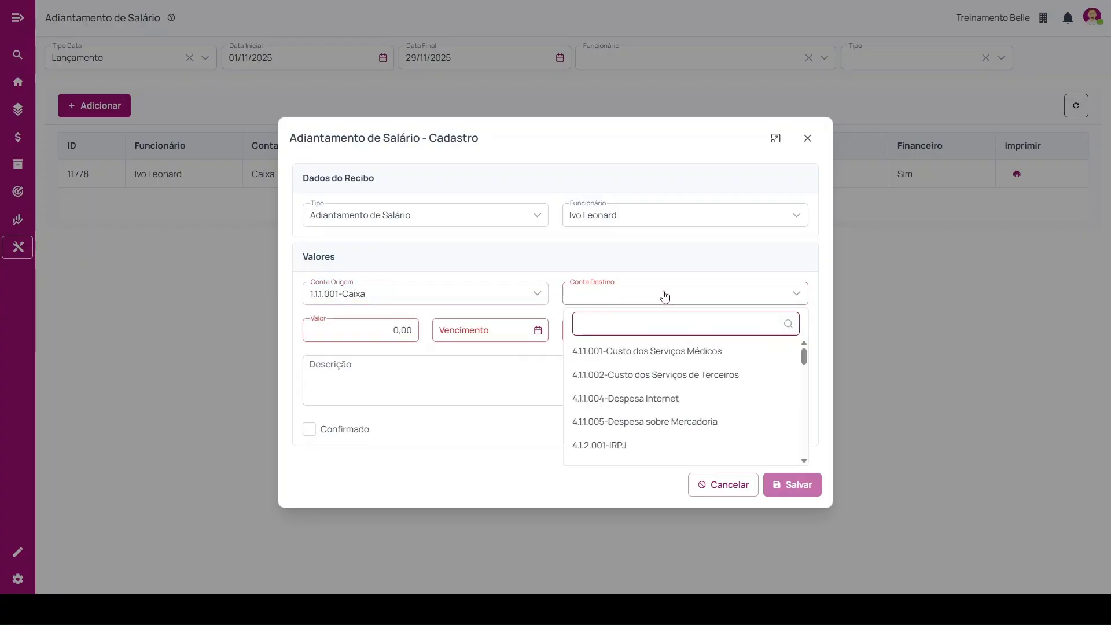
text(sala)
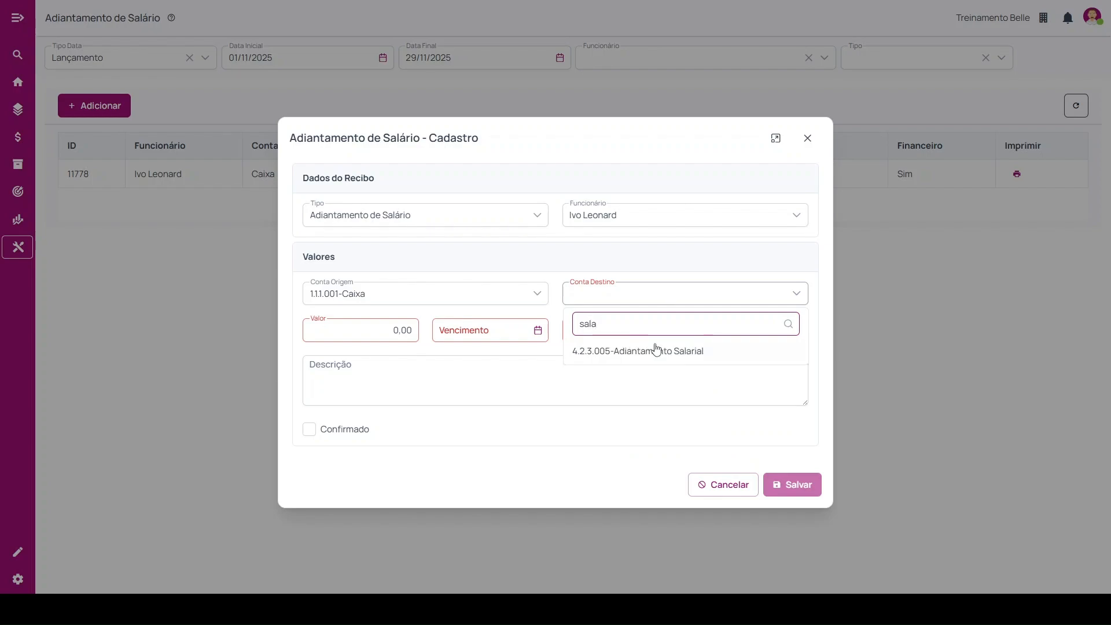
click(725, 351)
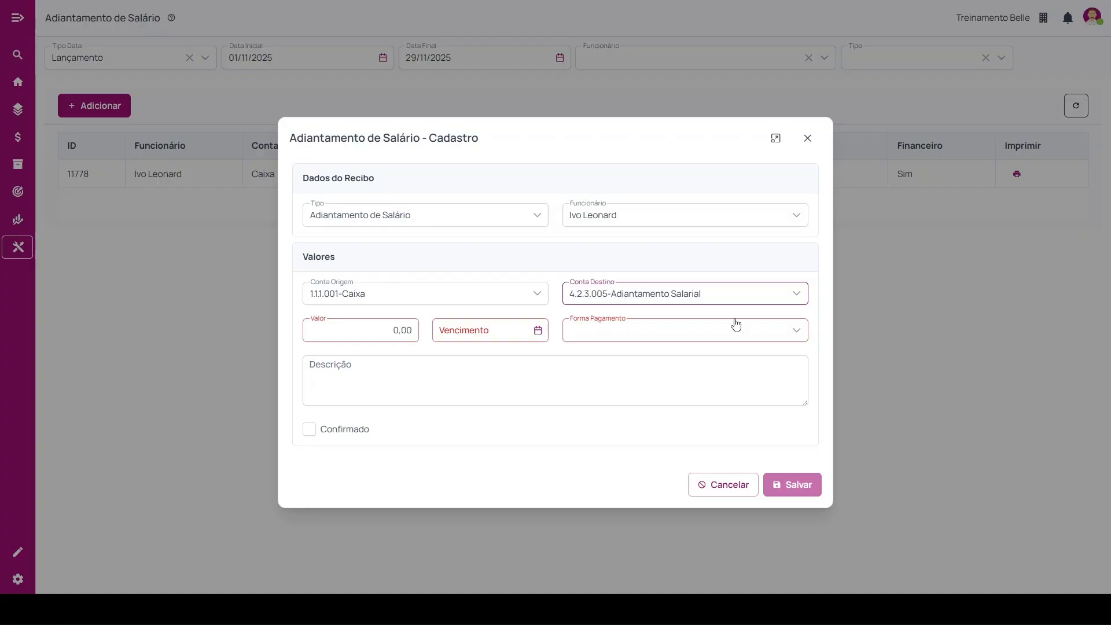
Set the advance's value to 250,00 and its due date to 29/11/2025.
click(385, 330)
text(250,00)
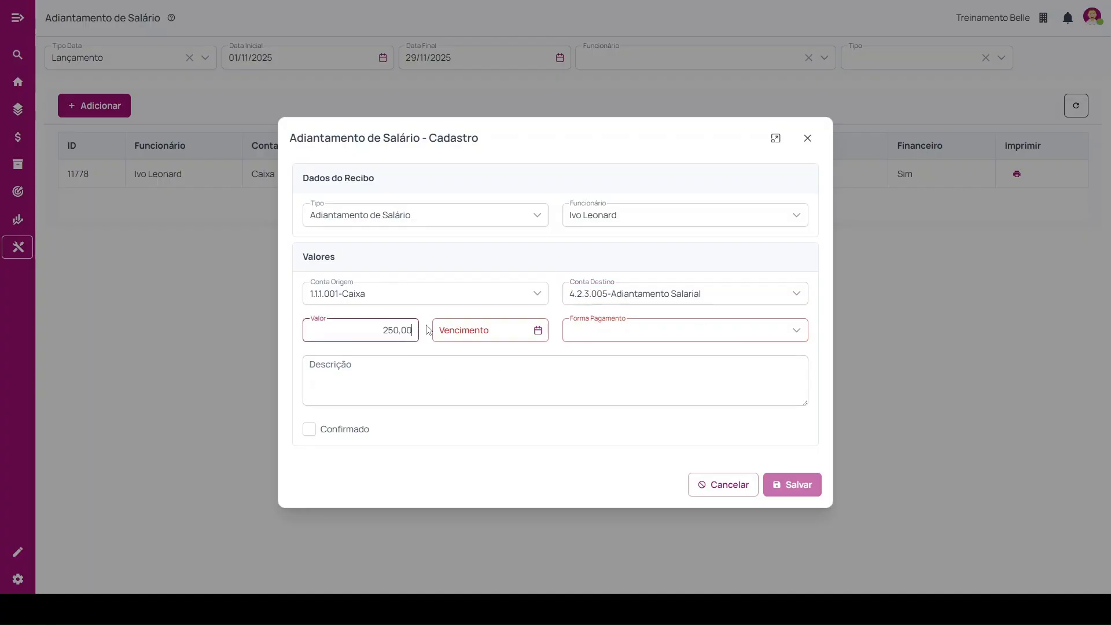
click(441, 330)
click(633, 362)
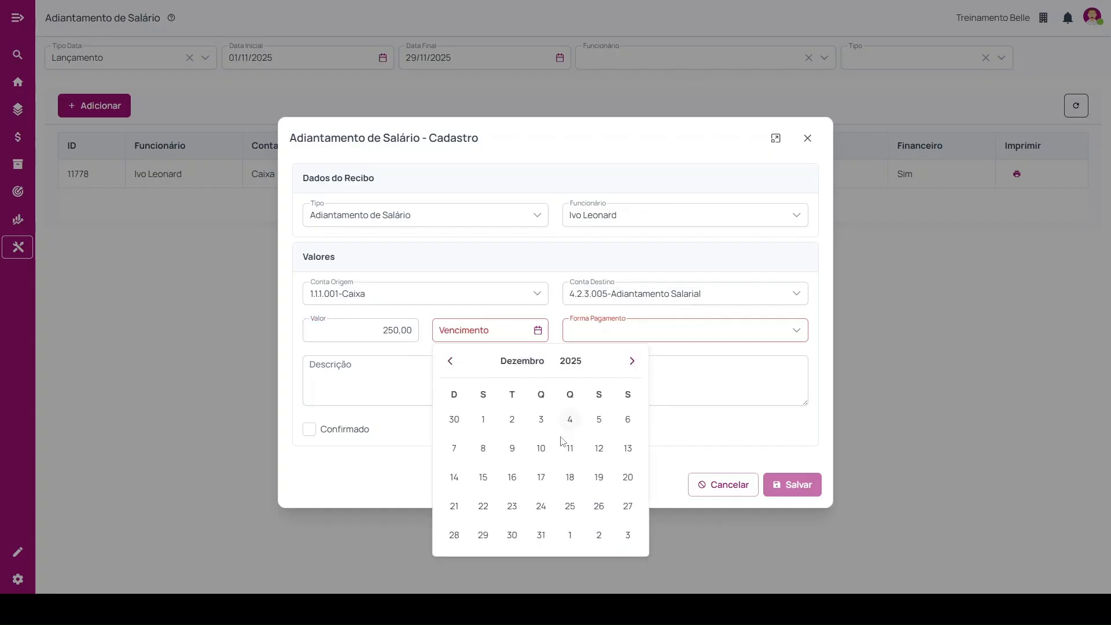
click(450, 361)
click(625, 539)
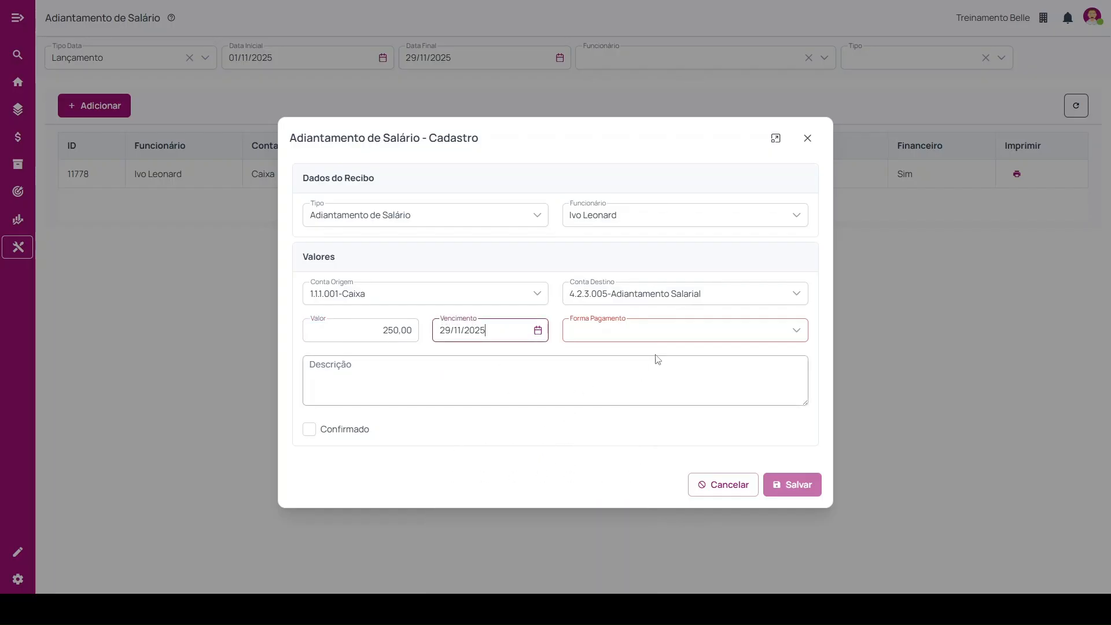
Set the payment method to Dinheiro, leave the description empty, mark the advance as Confirmado and save it.
click(654, 331)
scroll(637, 457, down, 5)
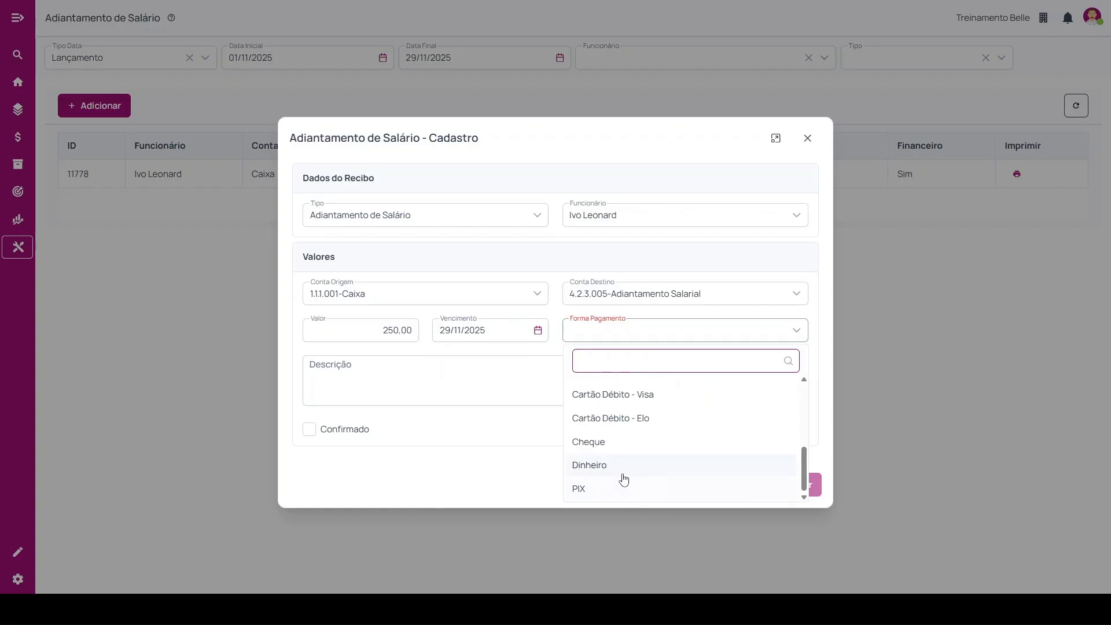
click(365, 380)
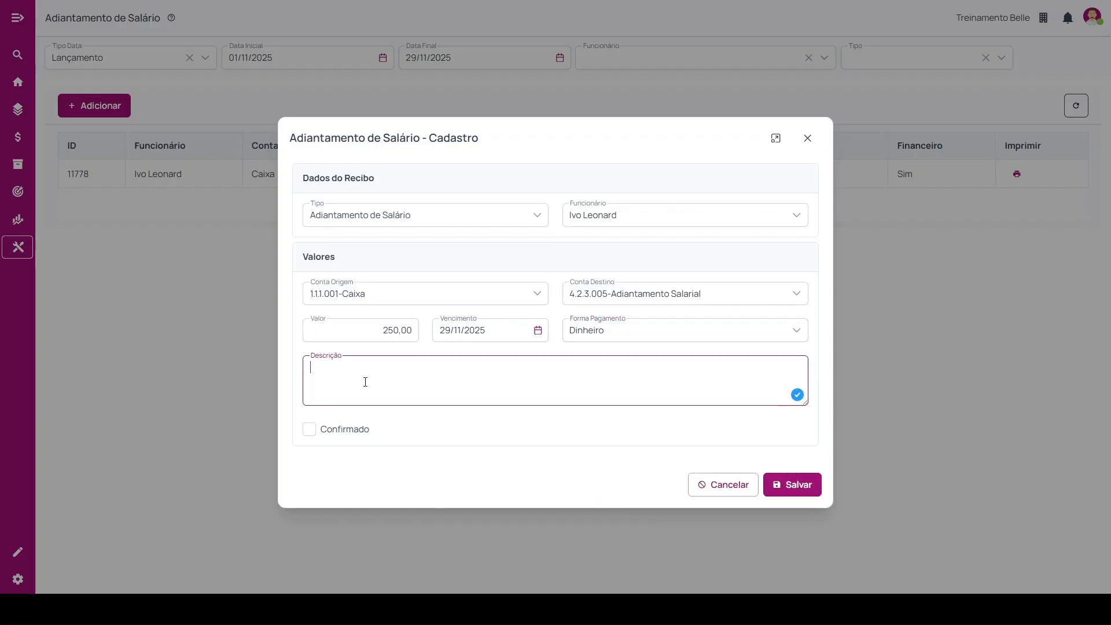
click(311, 430)
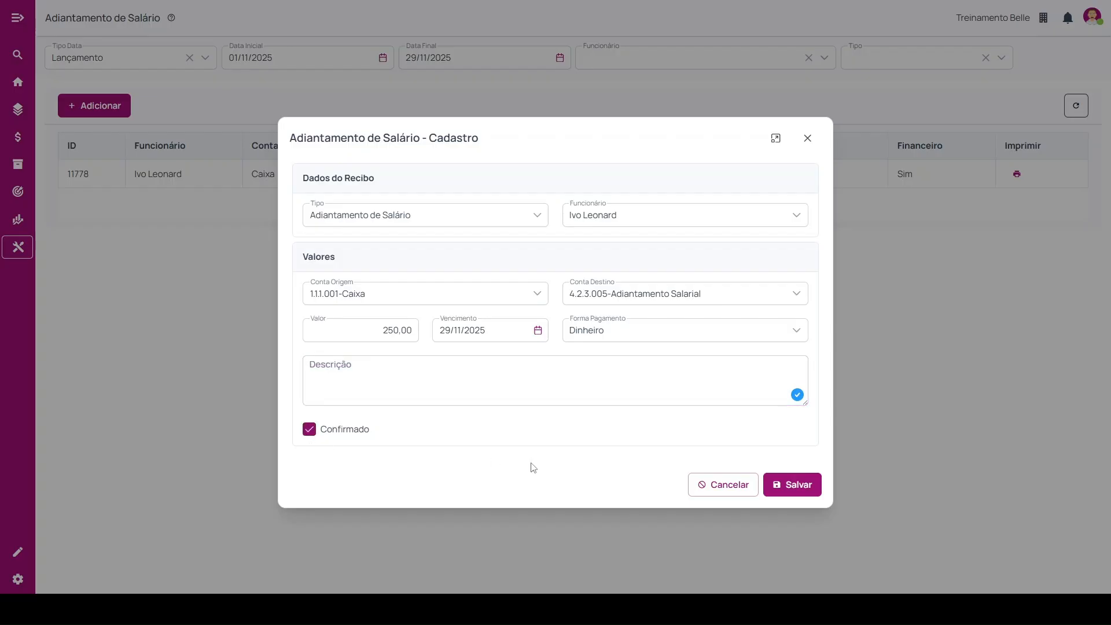
click(795, 493)
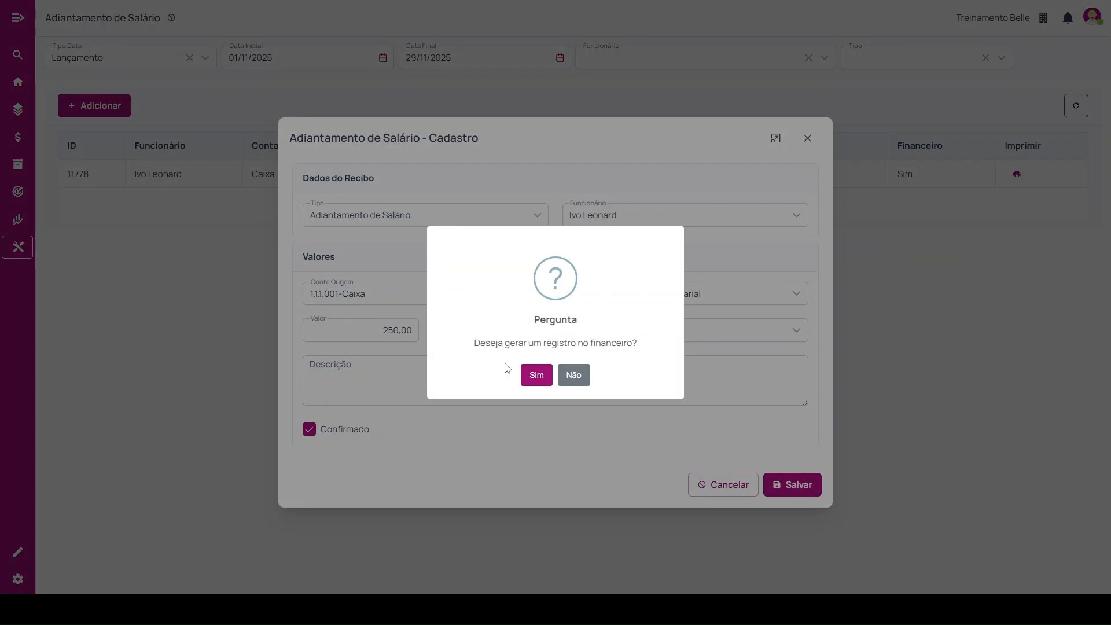
click(537, 376)
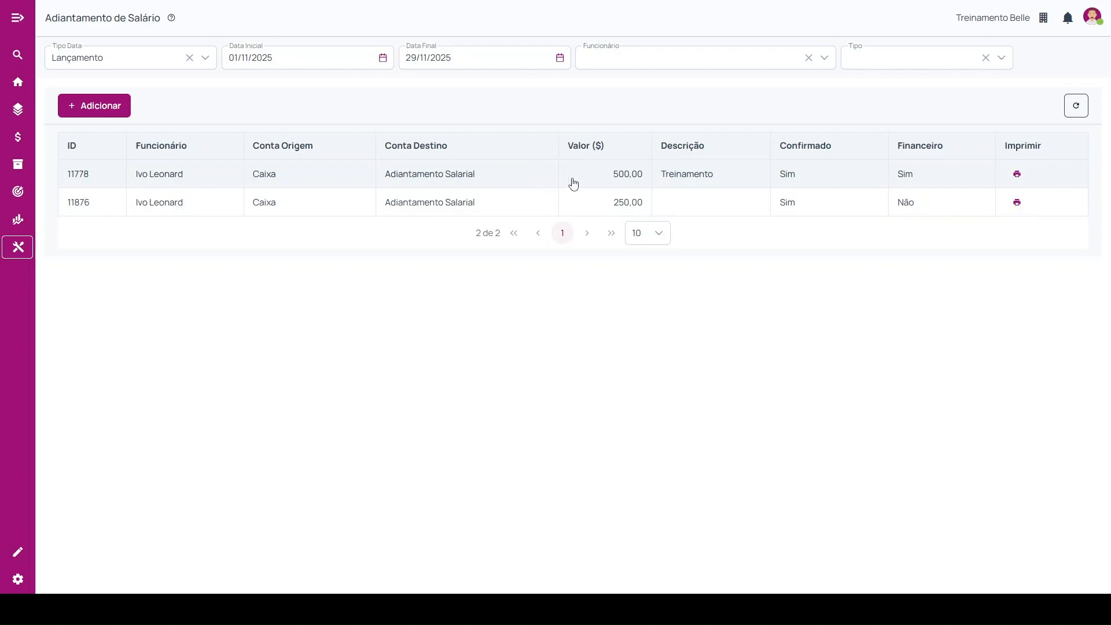
Check the actions available for the 500,00 salary advance, including Estornar.
click(666, 173)
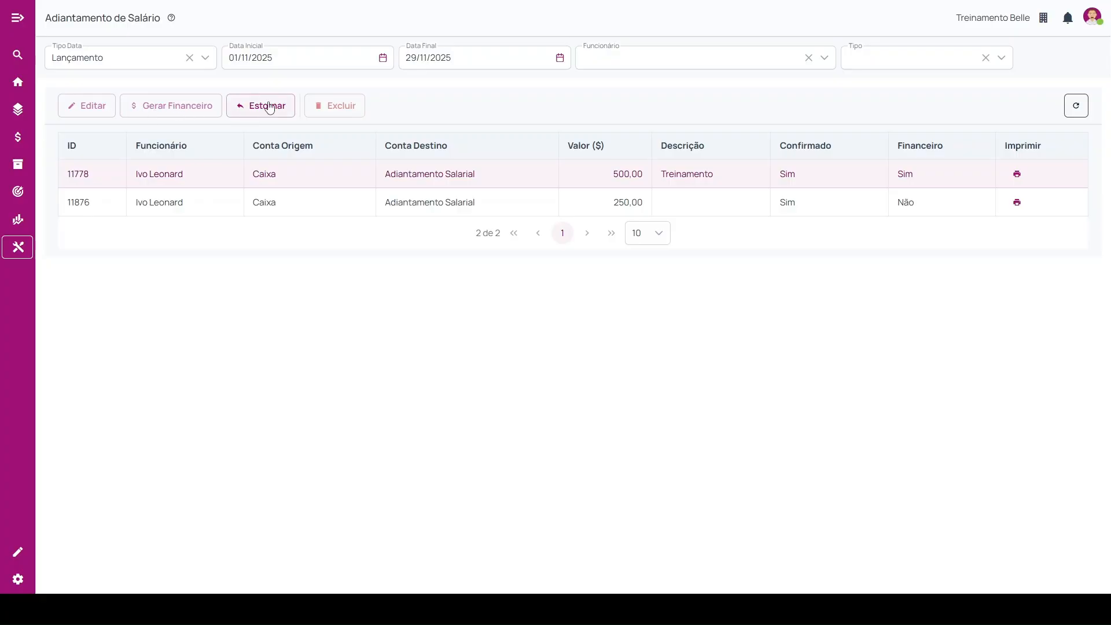
click(317, 171)
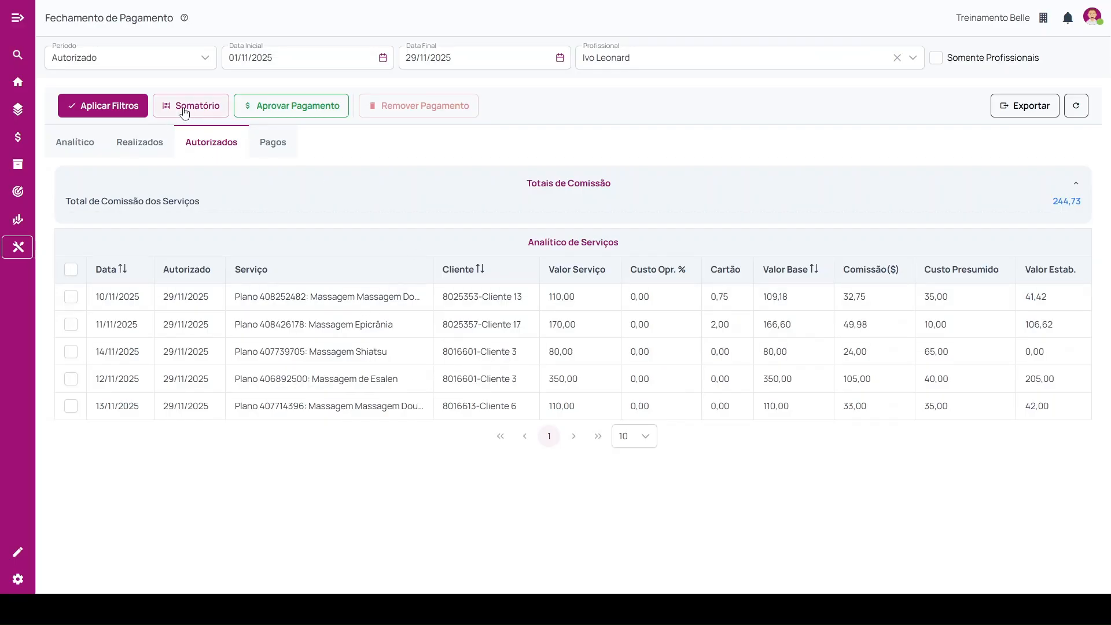
Compare the total to pay in the Somatório of Fechamento de Pagamento without and with Somar Salário.
click(183, 112)
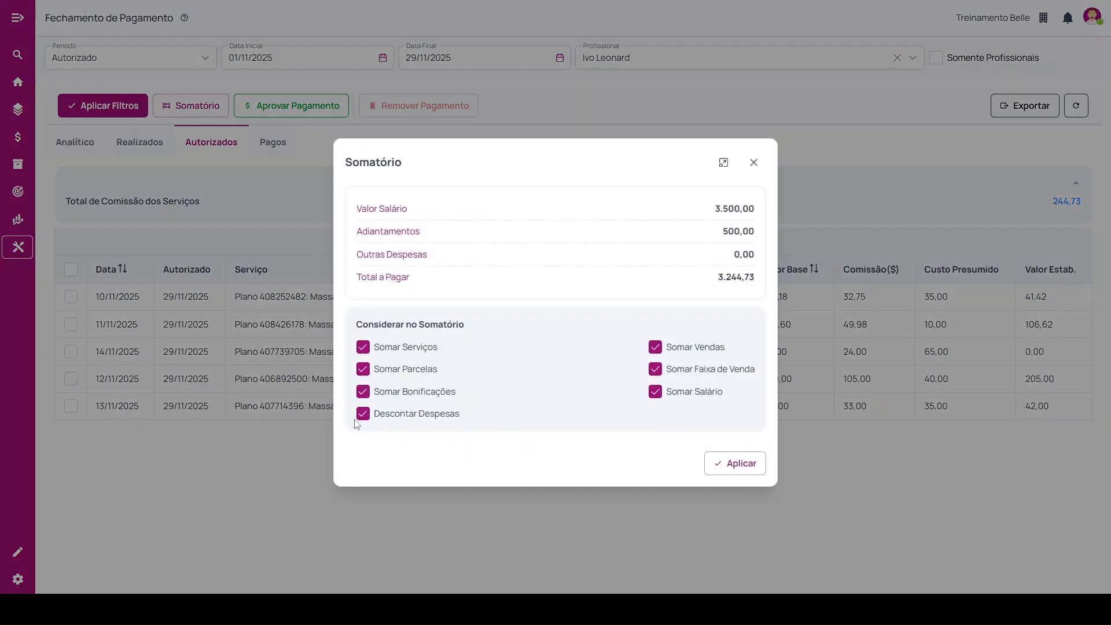
drag(387, 209, 423, 248)
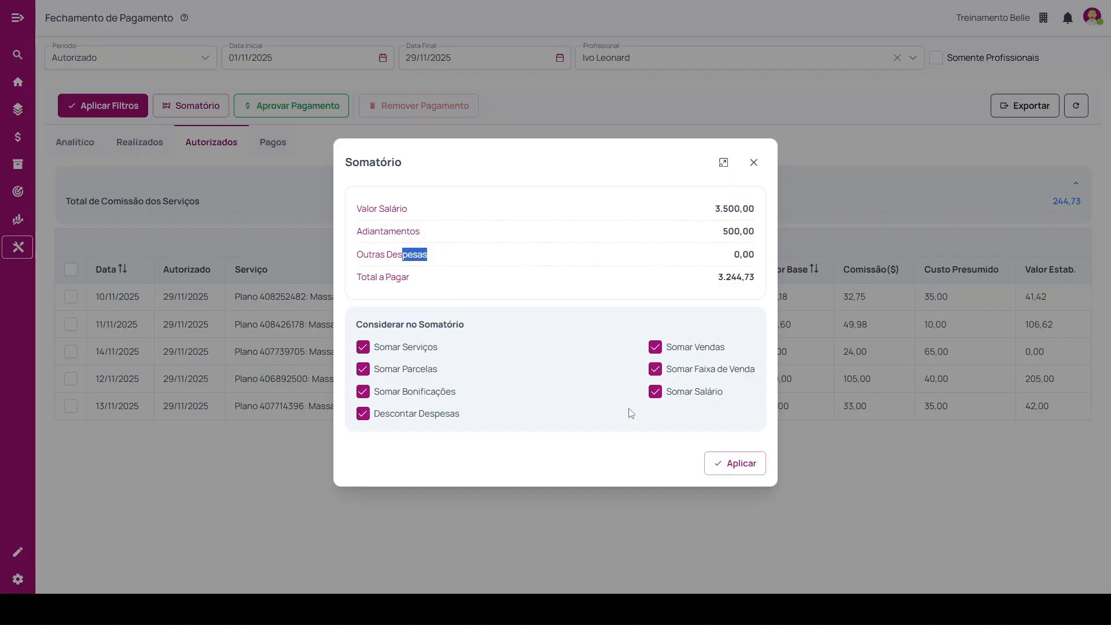
click(656, 392)
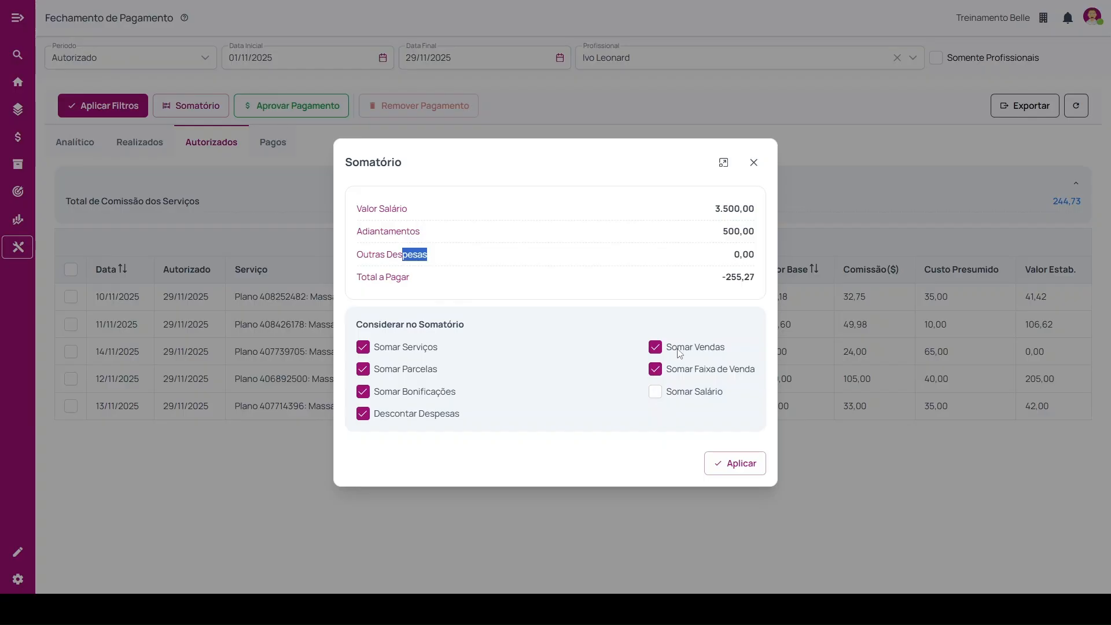
click(658, 391)
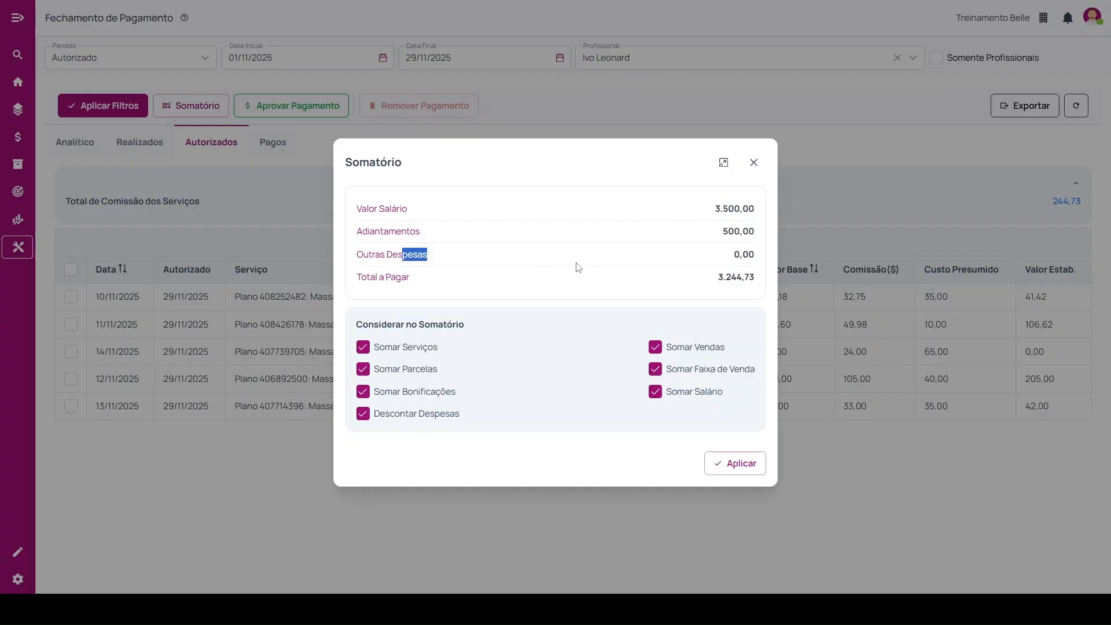
Apply the Somatório settings and remove the 13/11/2025 massage service from the authorized payments.
click(742, 470)
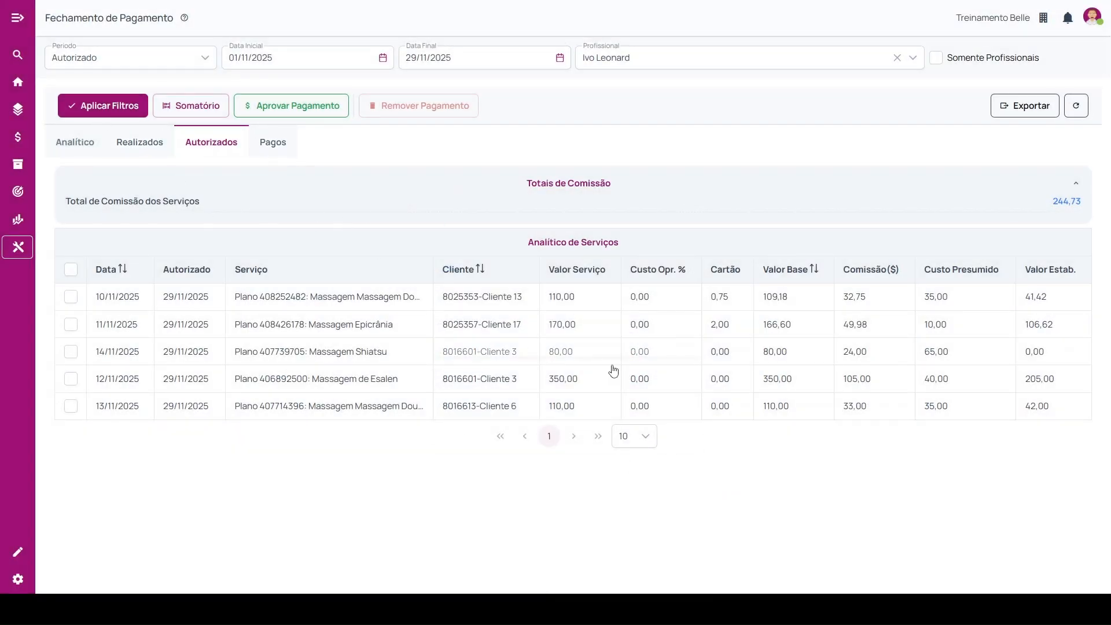
click(368, 297)
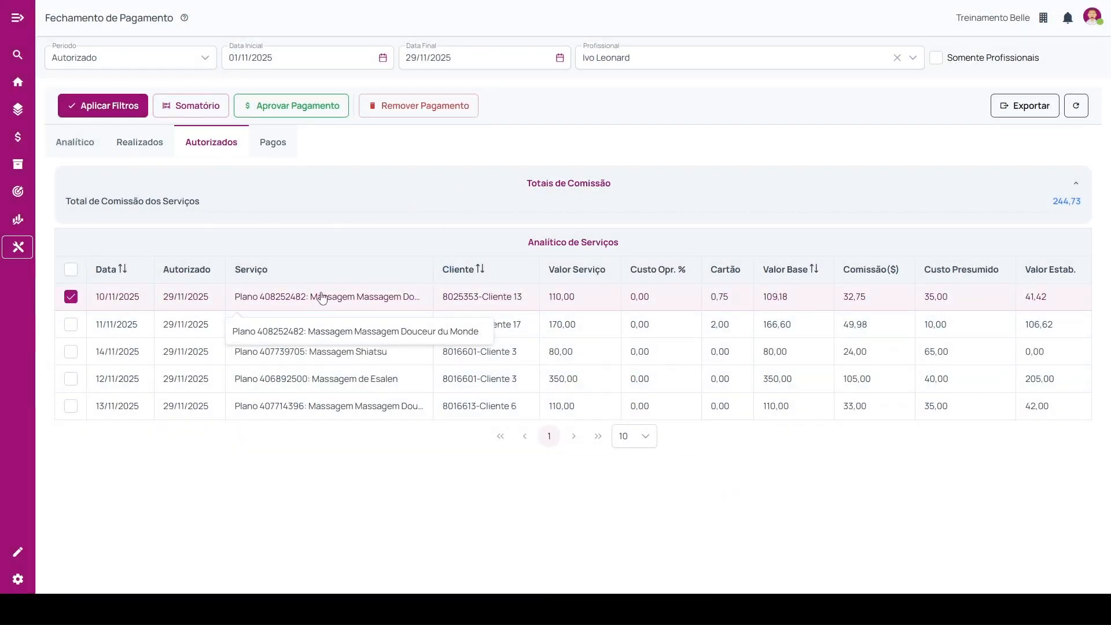
click(285, 297)
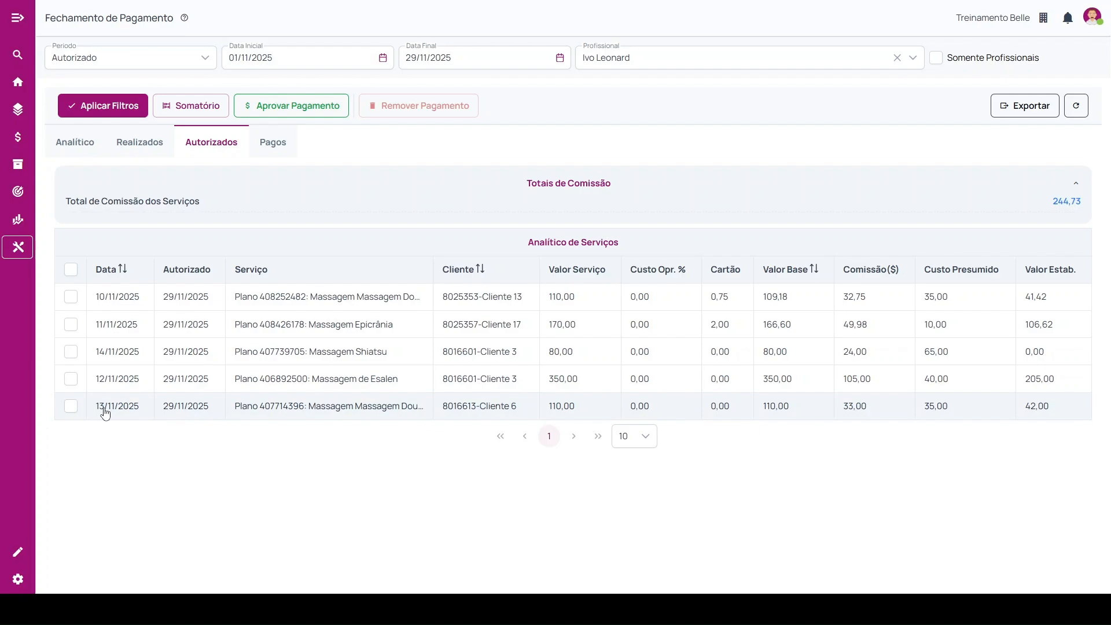
click(71, 407)
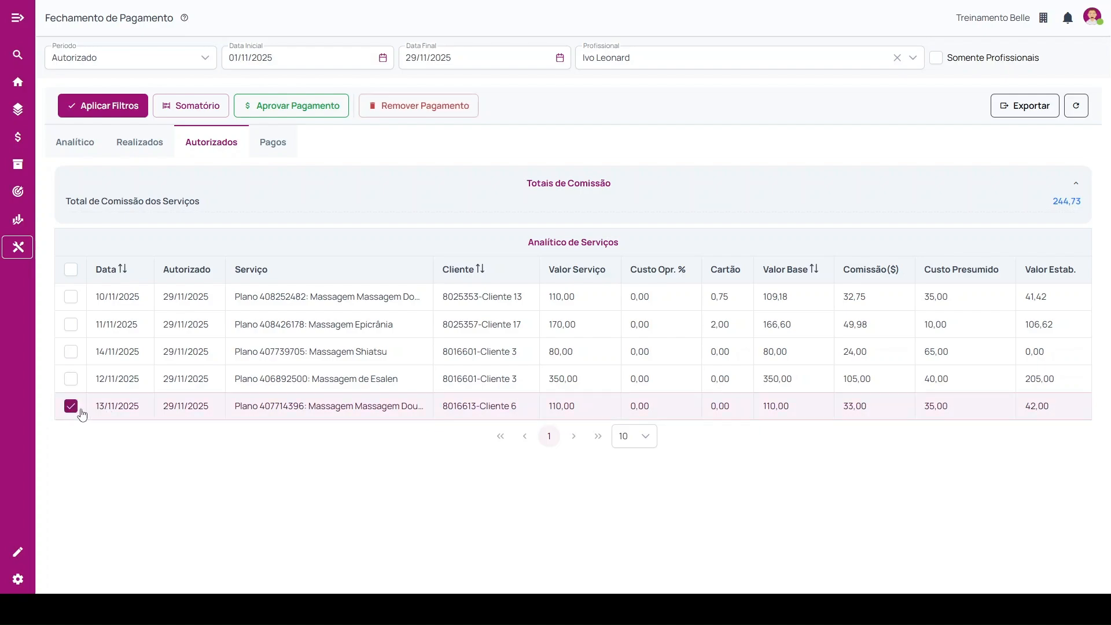
click(410, 109)
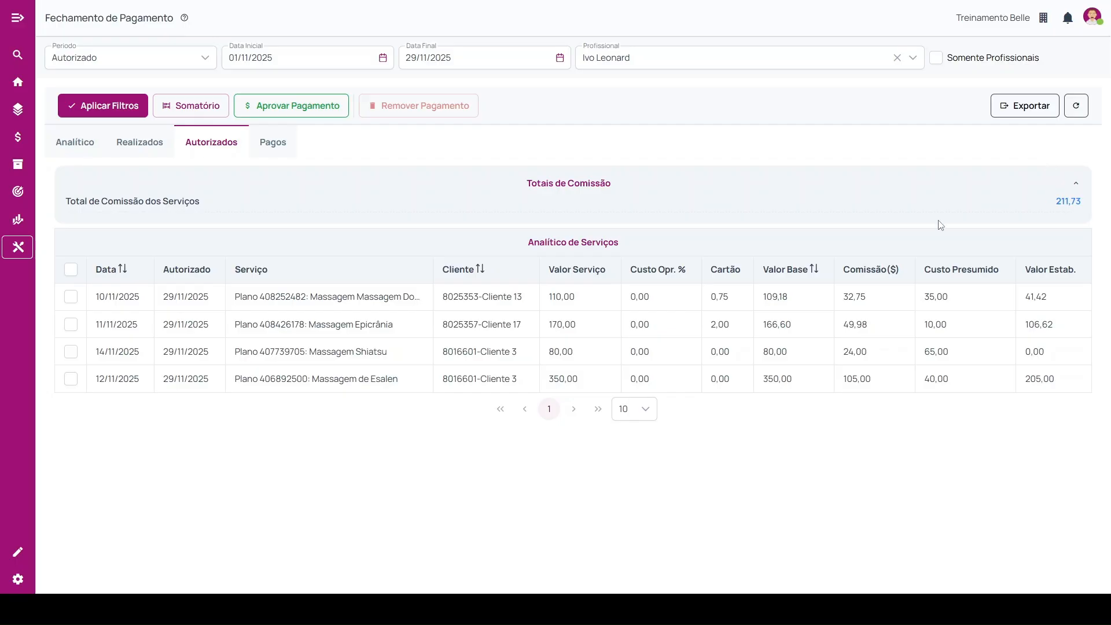
Open the approval form for the authorized payment and review its invoice, reference, competence and discount fields.
click(296, 109)
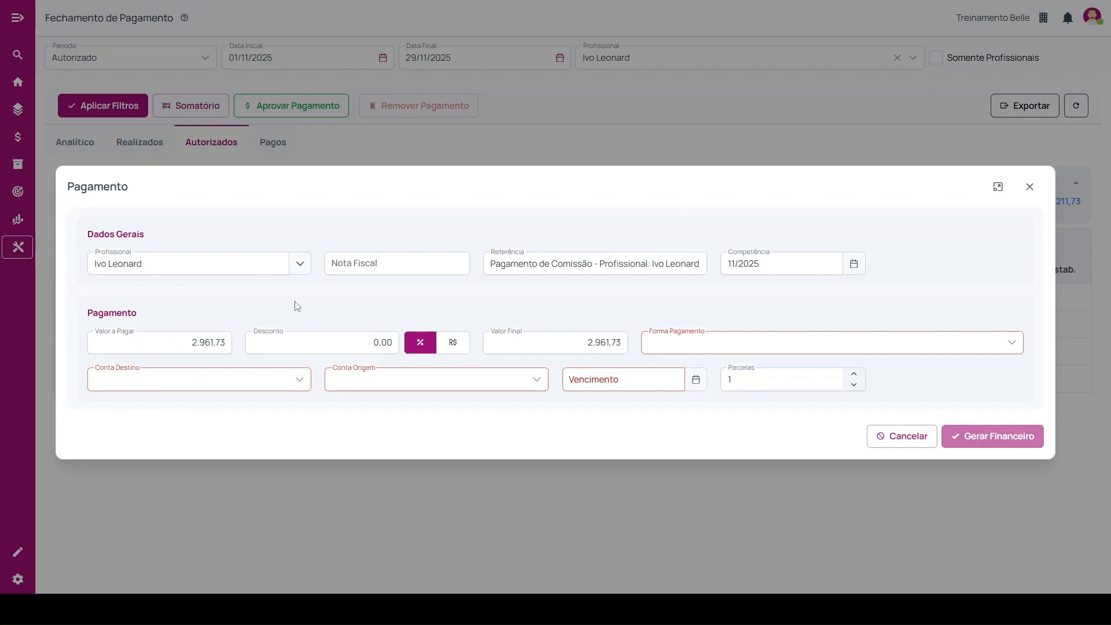
click(422, 264)
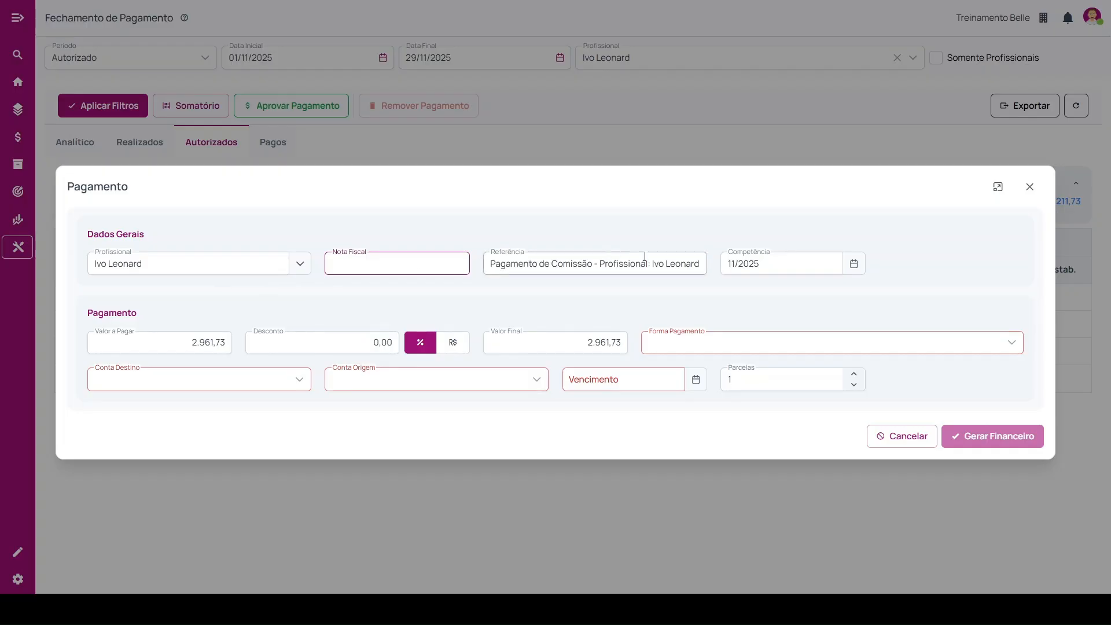
double_click(595, 264)
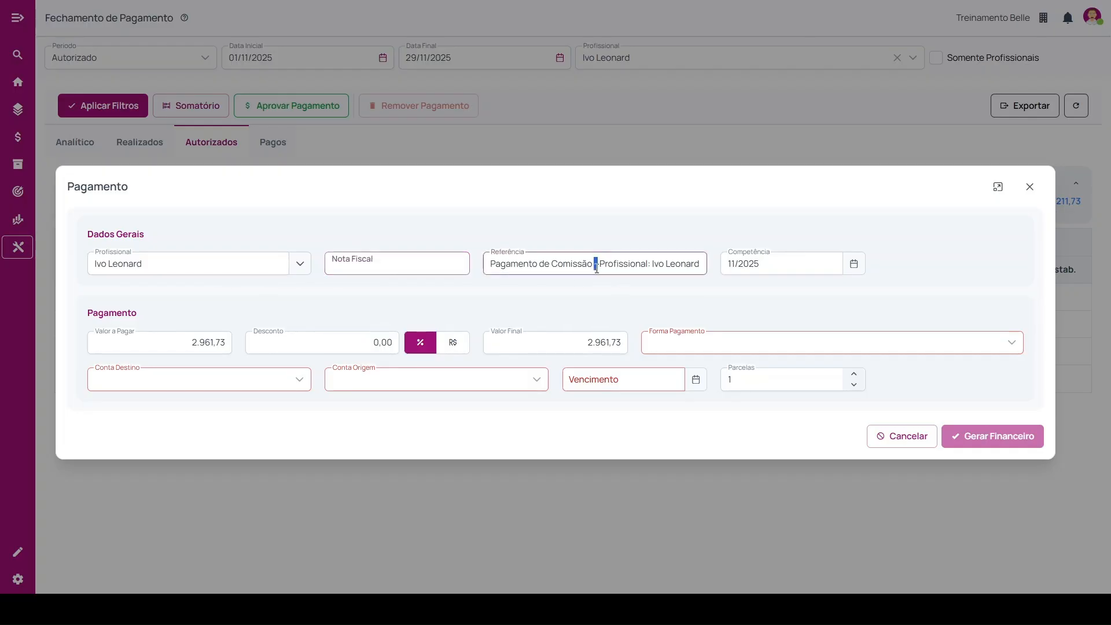
click(774, 264)
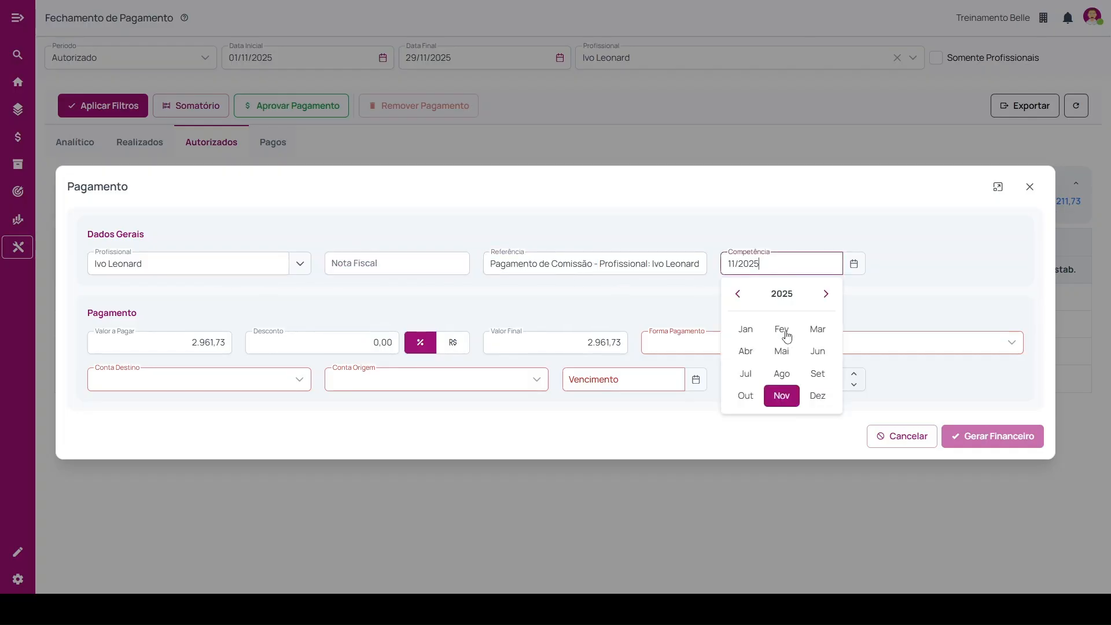
click(561, 324)
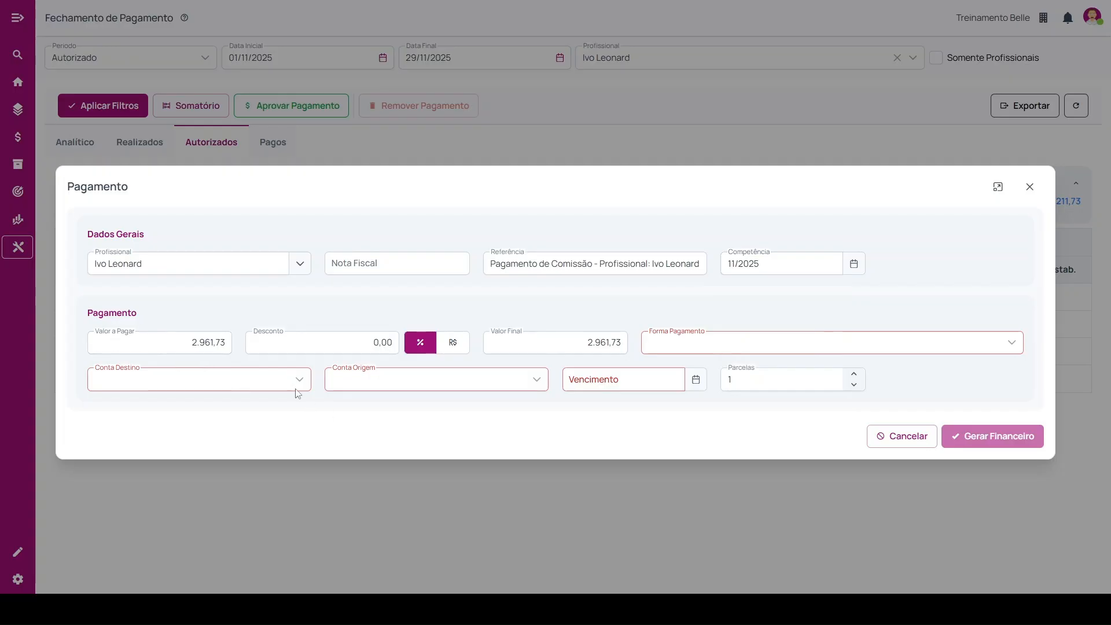
click(200, 342)
click(391, 343)
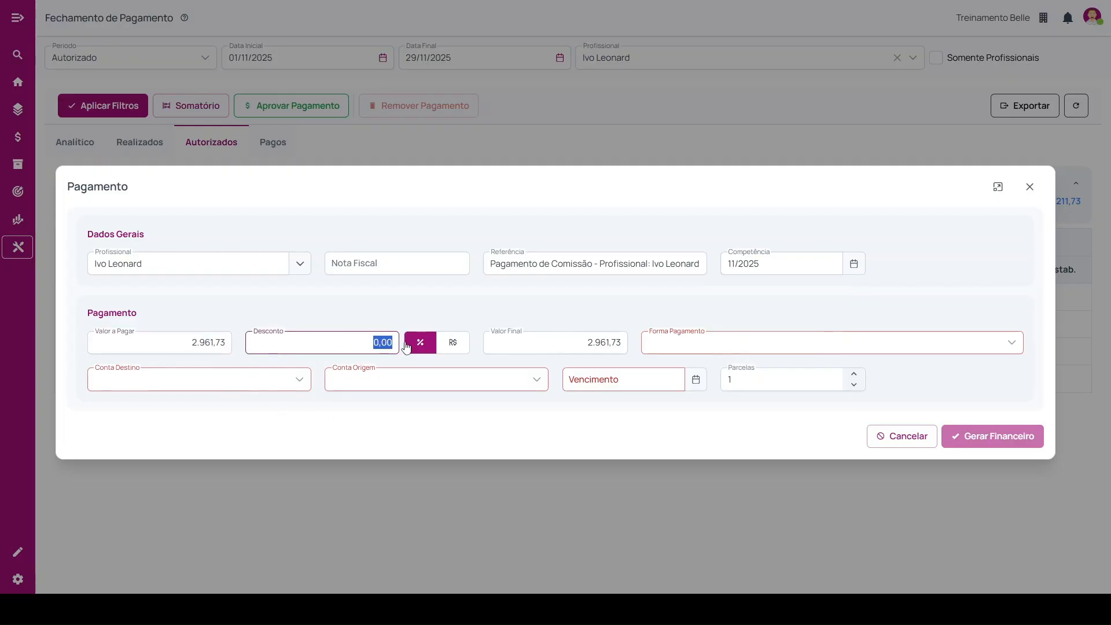
Set the payment method to PIX, due date to 29/11/2025, destination account to 4.2.3.001-Salários and source account to 1.1.1.002-Conta Corrente.
click(675, 345)
scroll(758, 446, down, 5)
click(678, 502)
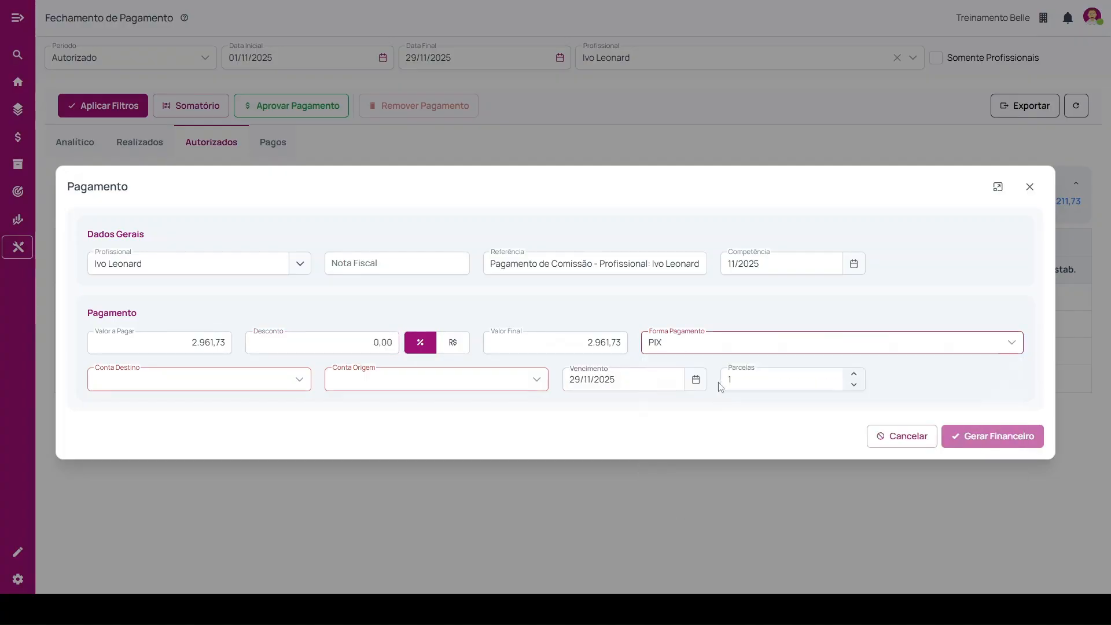
click(204, 383)
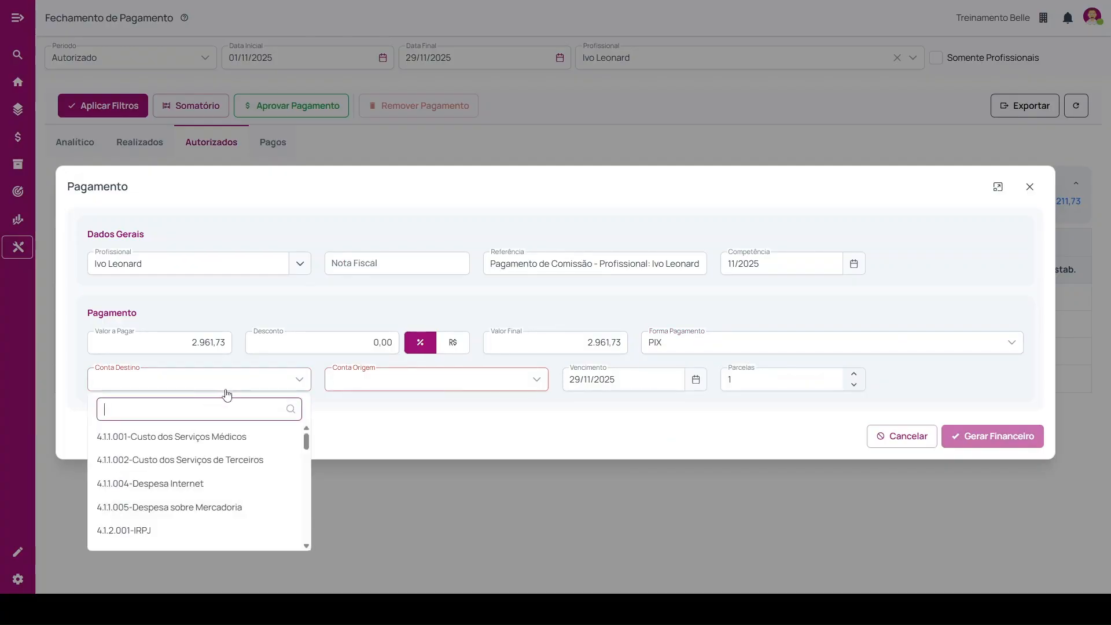
text(sal)
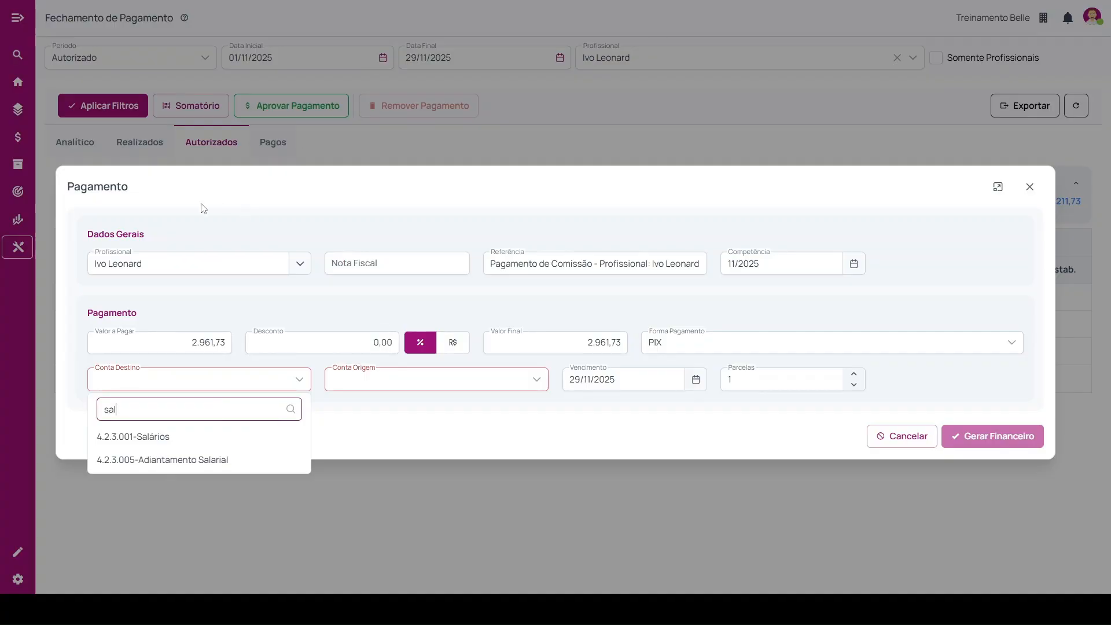
click(151, 436)
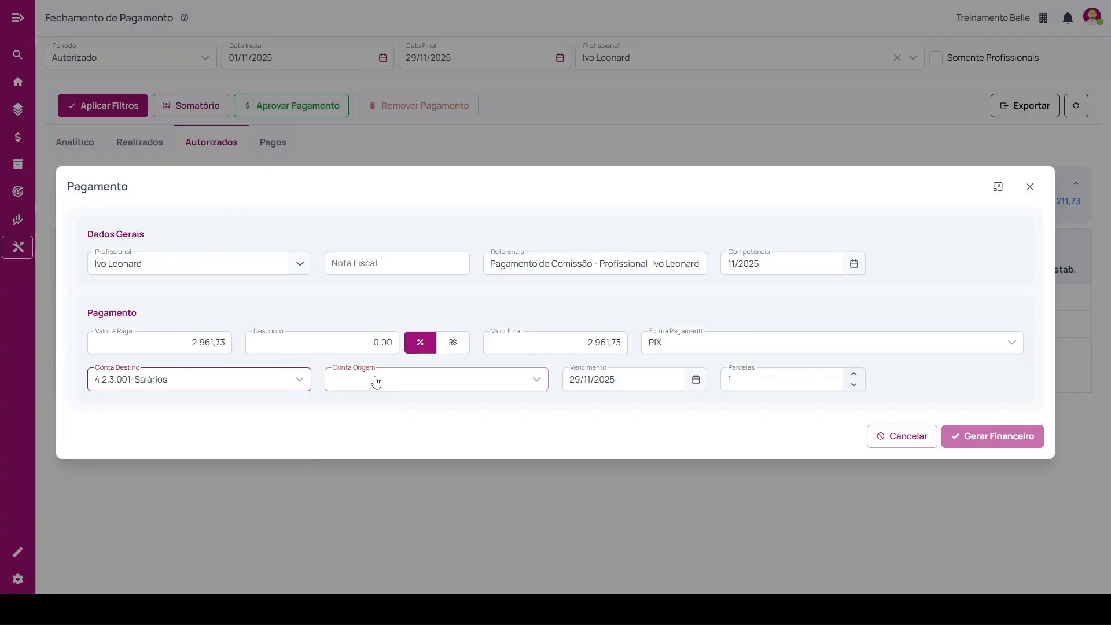
click(375, 383)
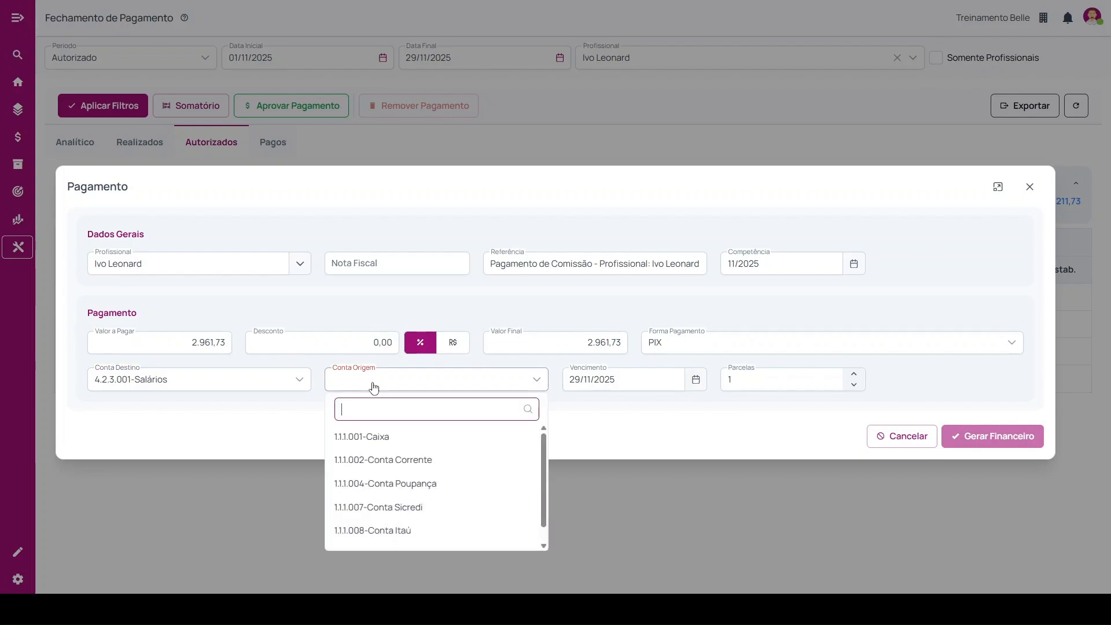
click(391, 459)
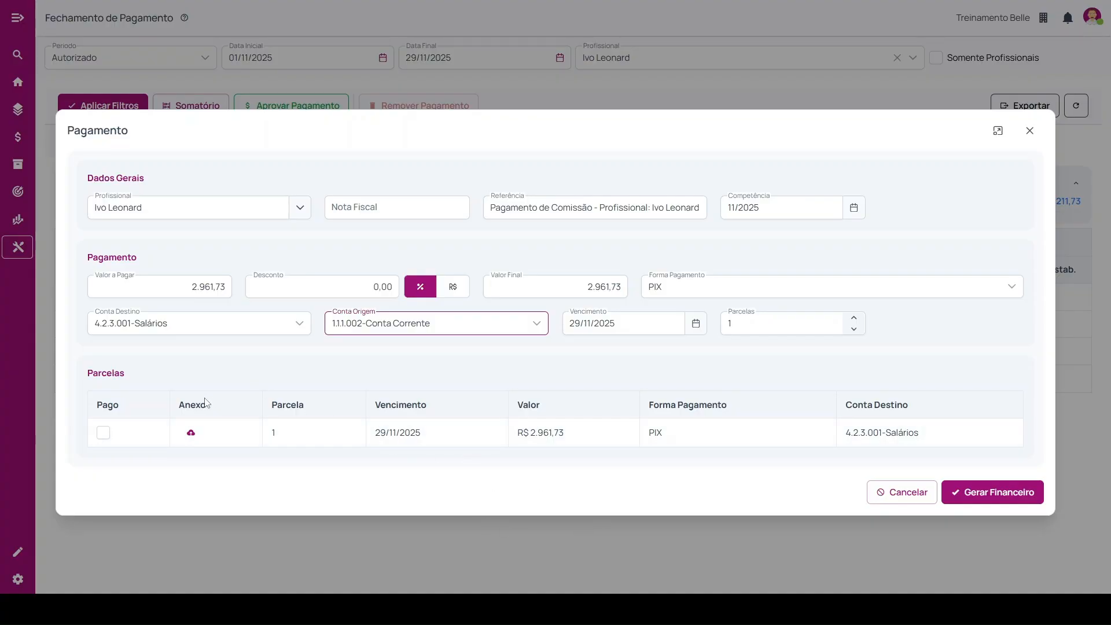
Mark the payment's single installment as Pago and generate its financial entry.
double_click(184, 405)
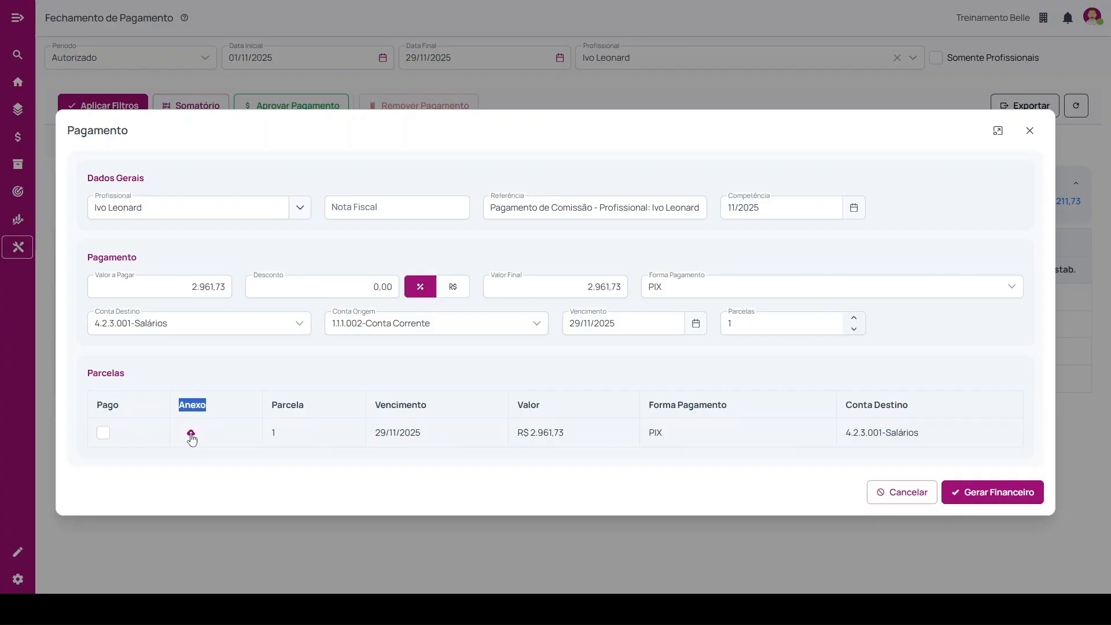
click(103, 437)
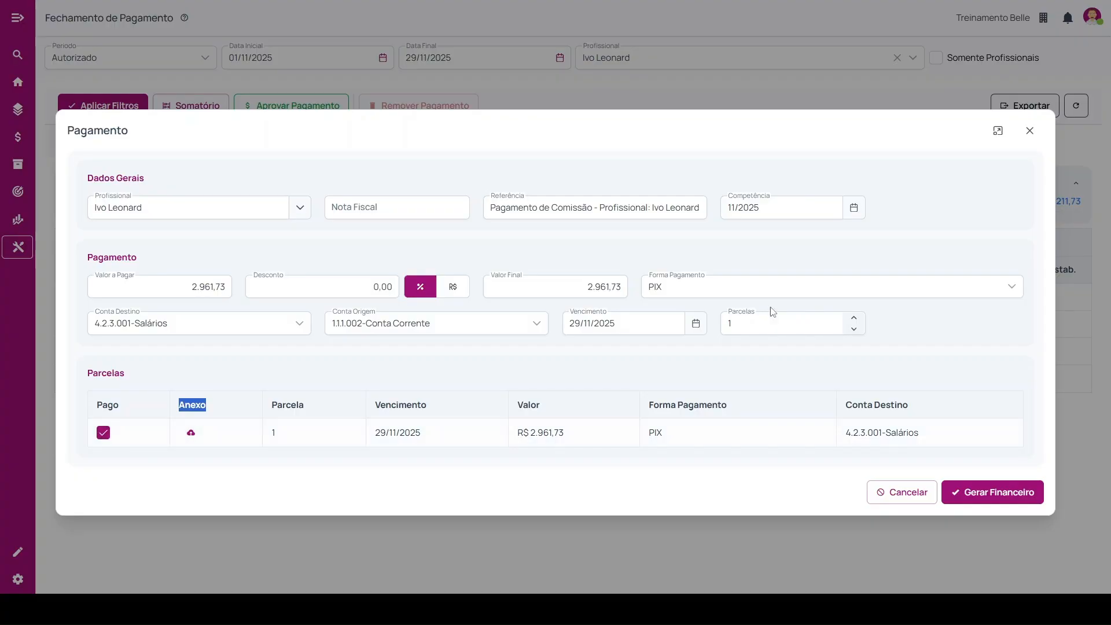
click(988, 497)
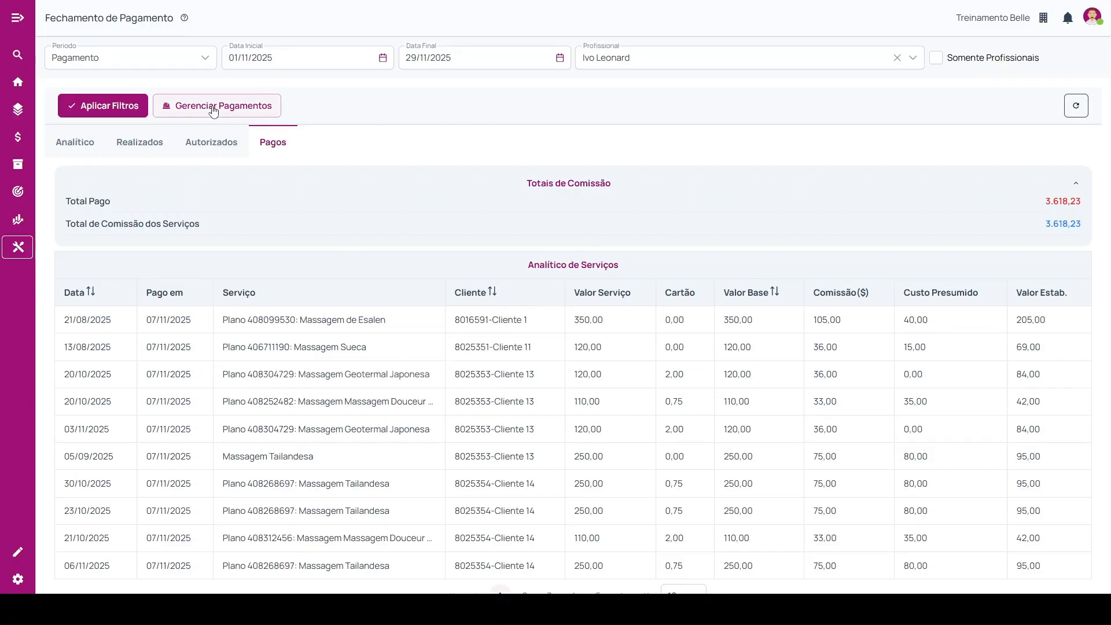
Examine the 29/11/2025 payment in Gerenciar Pagamentos and its available export options.
click(253, 106)
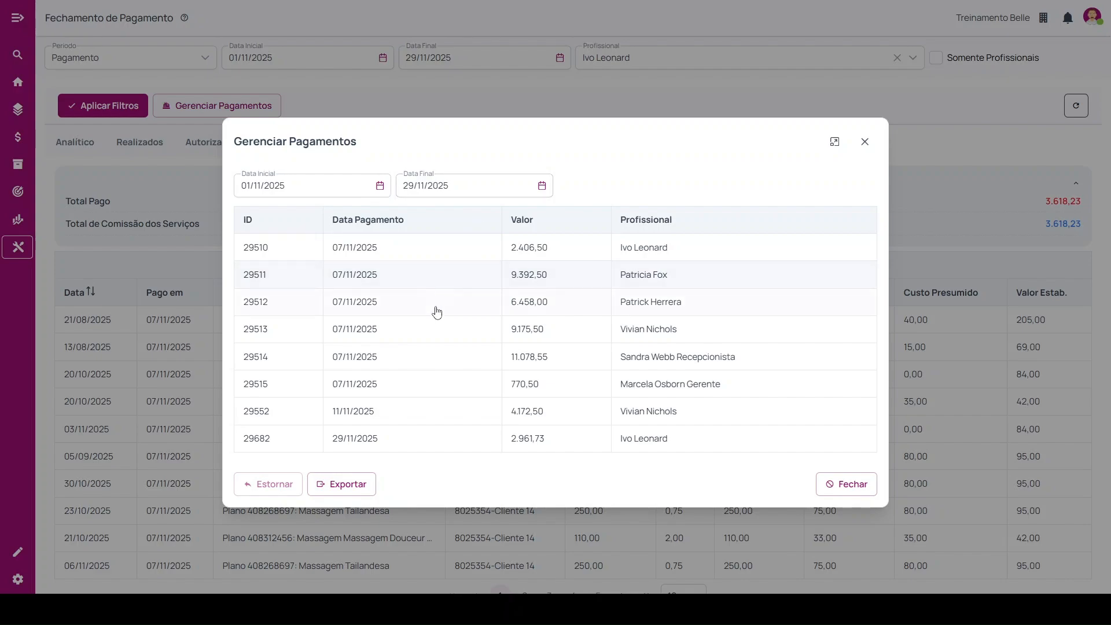
click(865, 141)
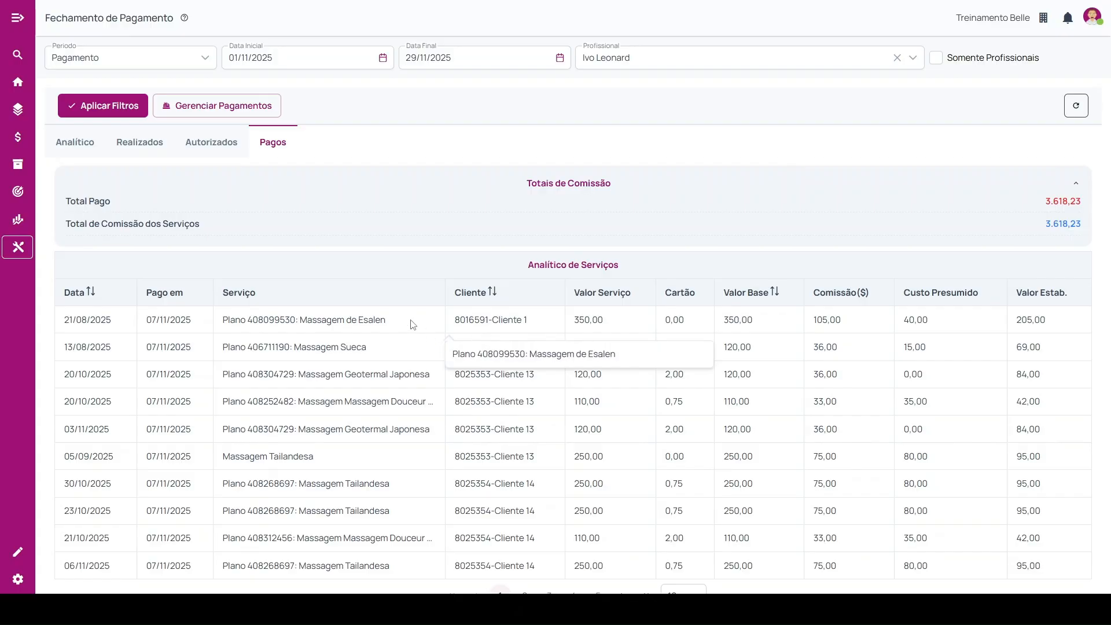
click(208, 111)
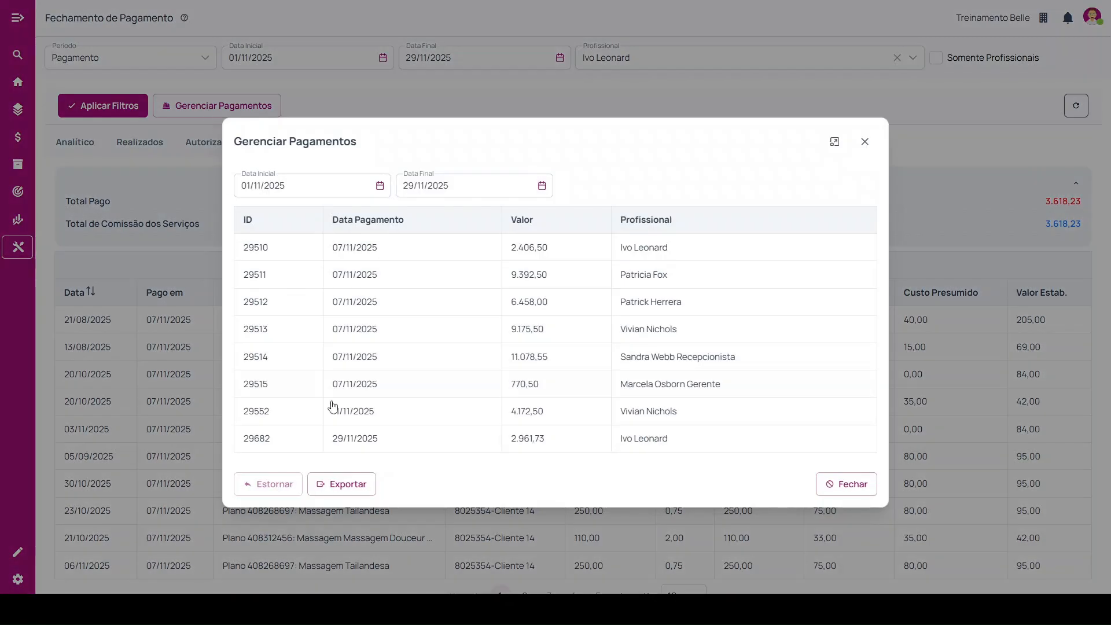
click(394, 445)
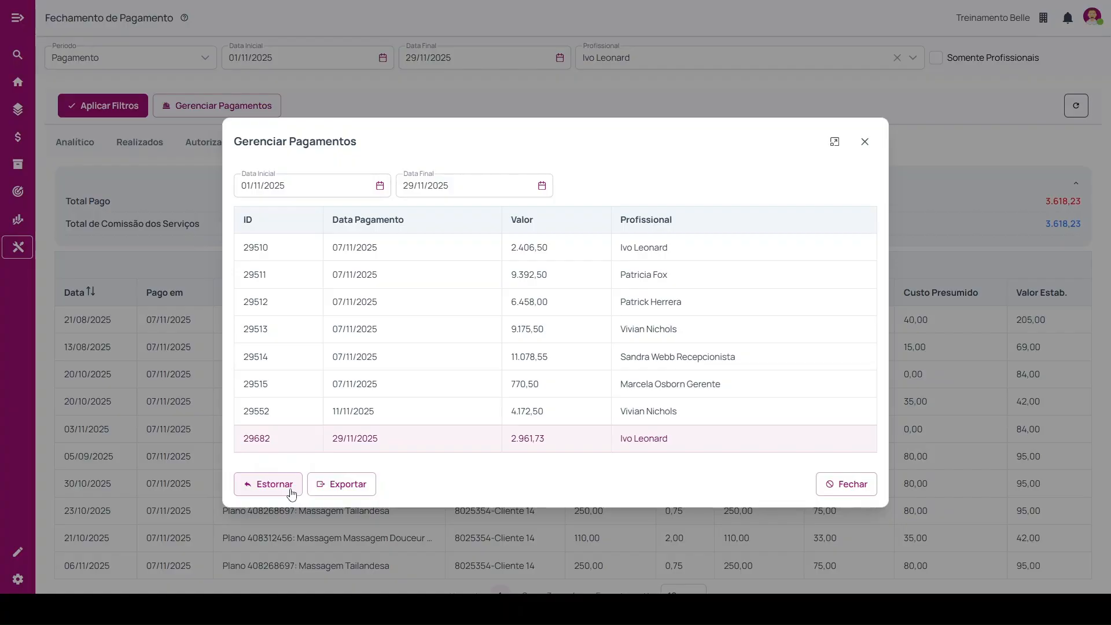
click(348, 495)
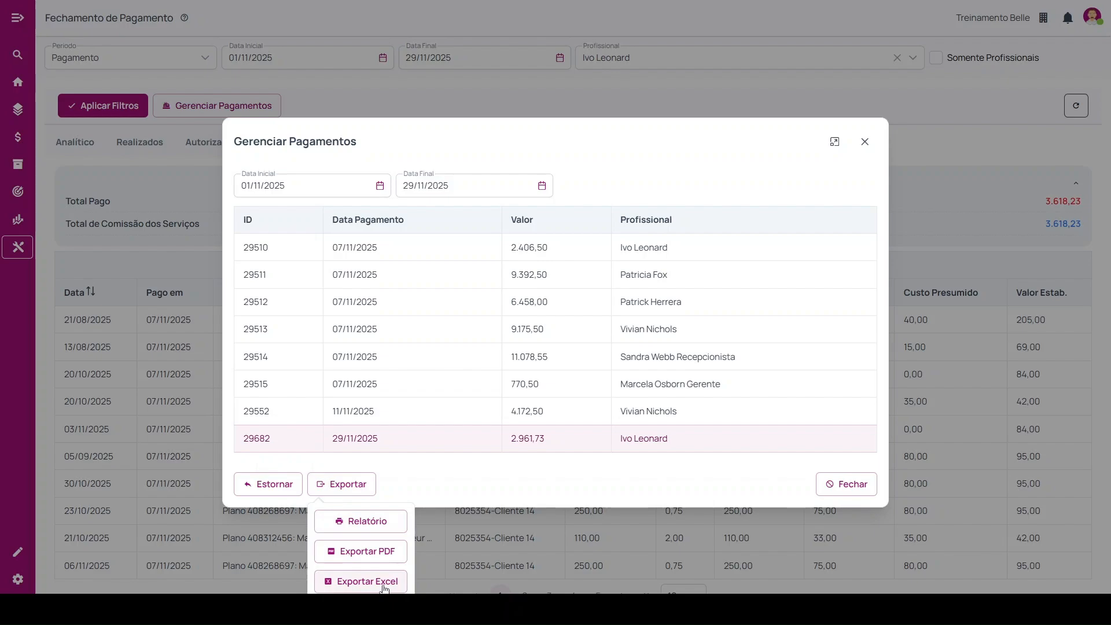
click(533, 489)
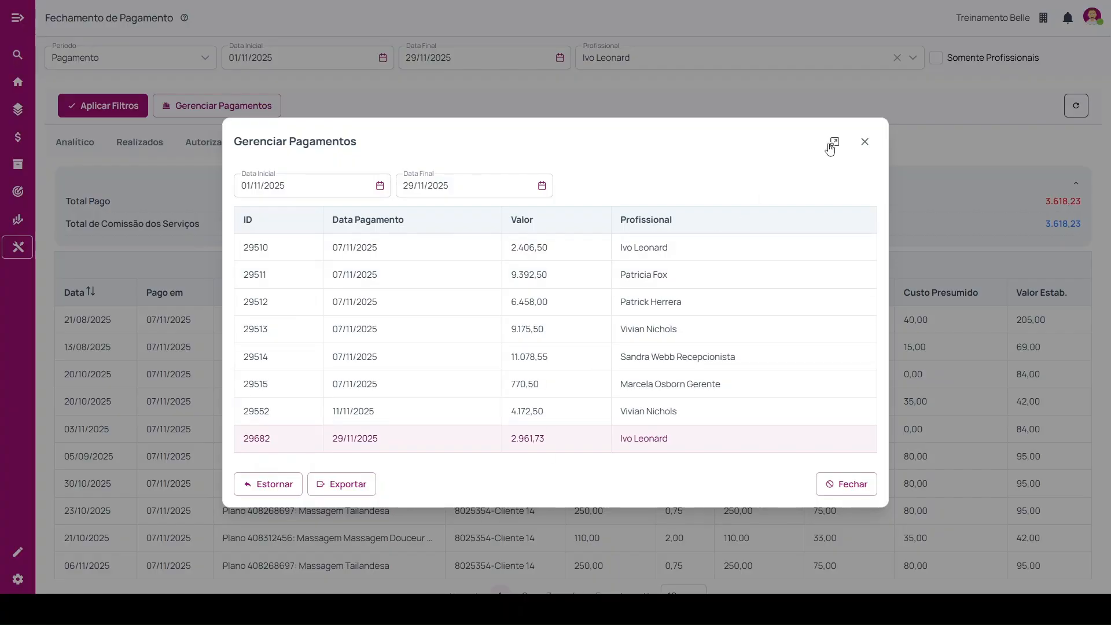
click(864, 143)
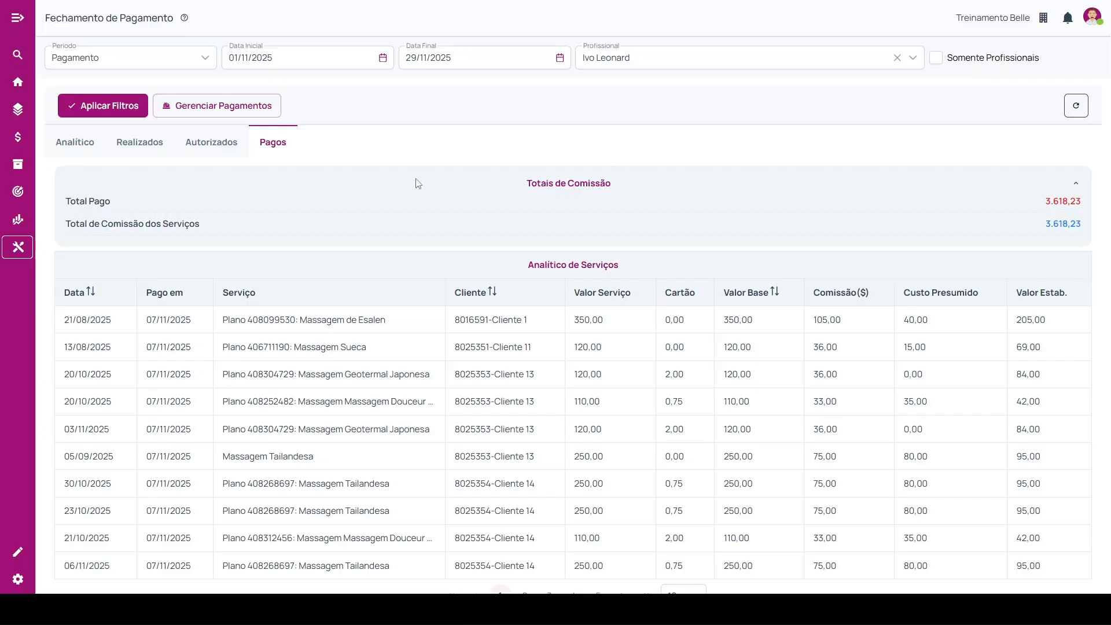
Open the Financeiro settings of Parâmetros Gerais at the Fechamento de Caixa section.
click(18, 83)
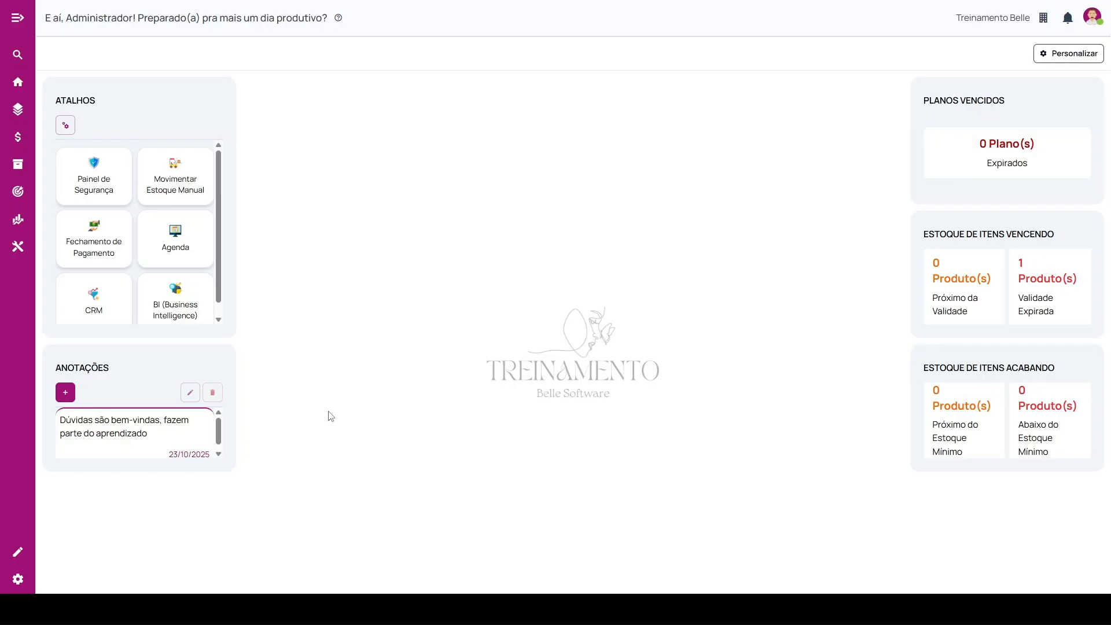
click(18, 578)
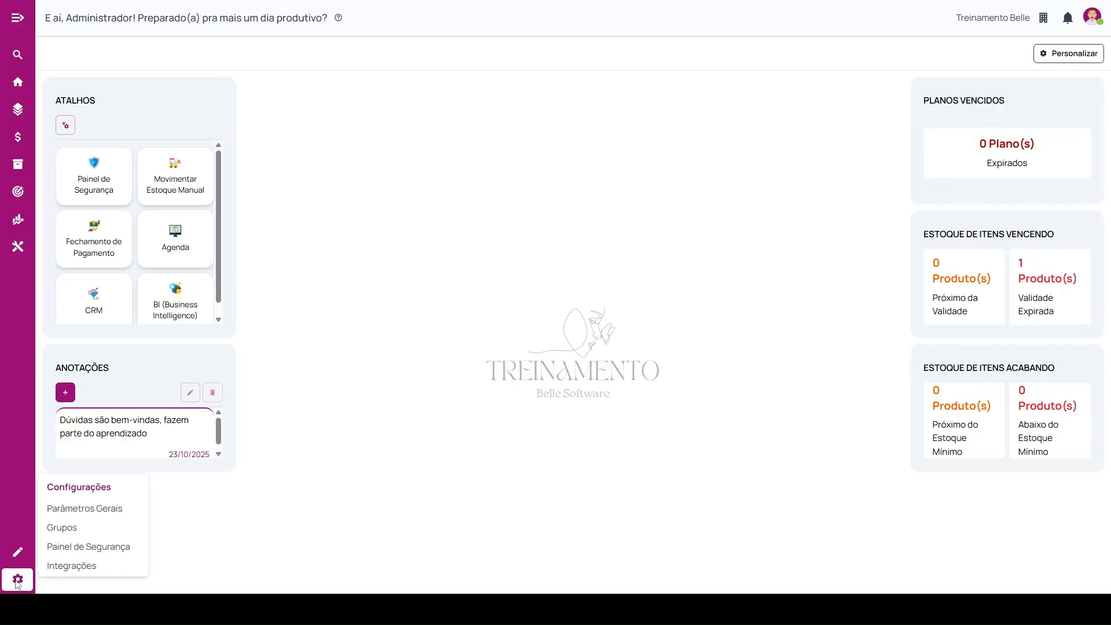
click(83, 510)
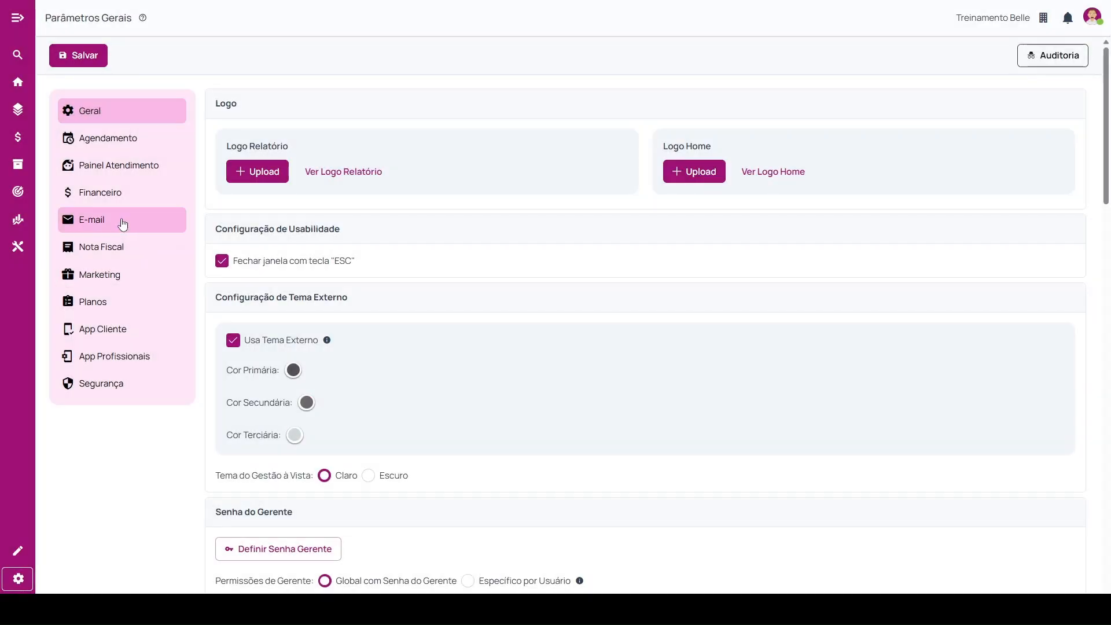
click(123, 224)
click(115, 199)
scroll(415, 378, down, 6)
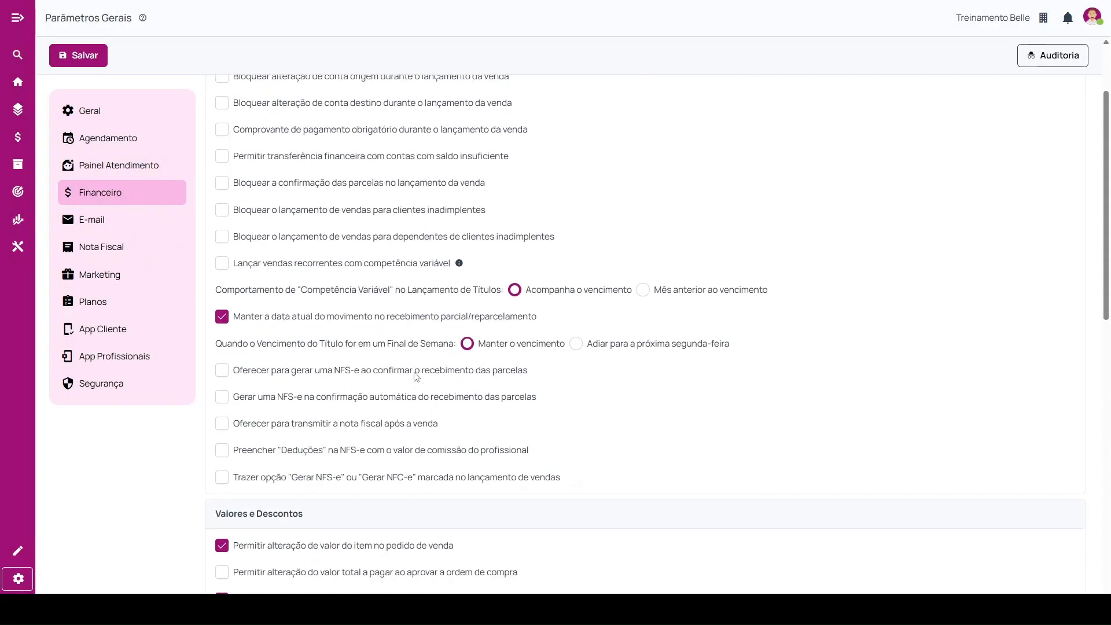
scroll(415, 378, down, 9)
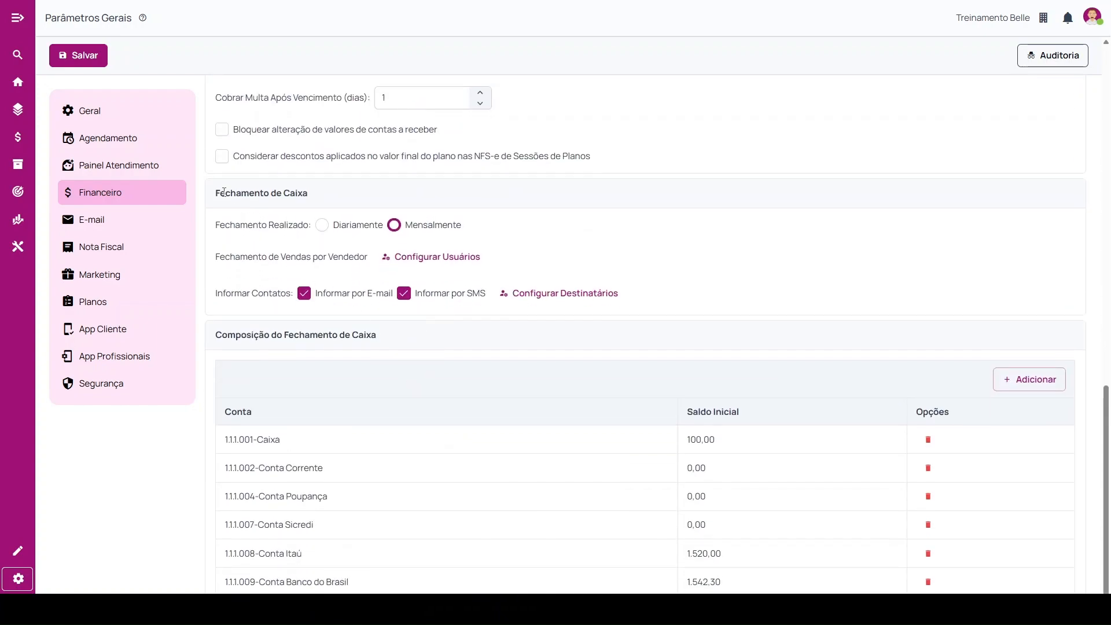
Examine the Fechamento de Caixa settings, including the user configuration for Fechamento de Vendas por Vendedor.
drag(218, 195, 341, 197)
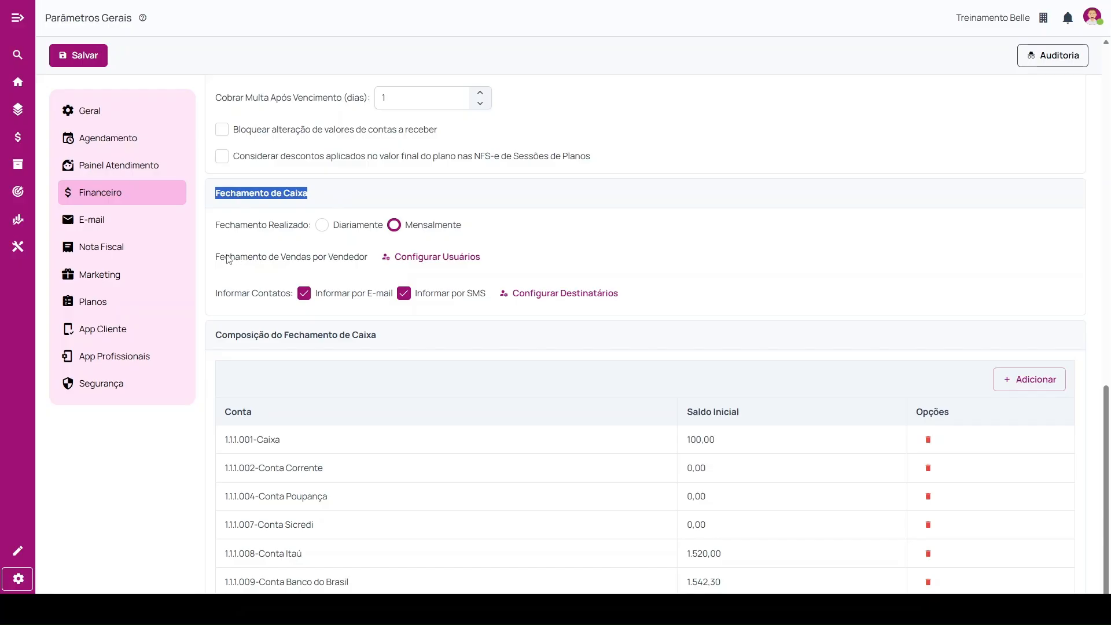
drag(214, 260, 379, 261)
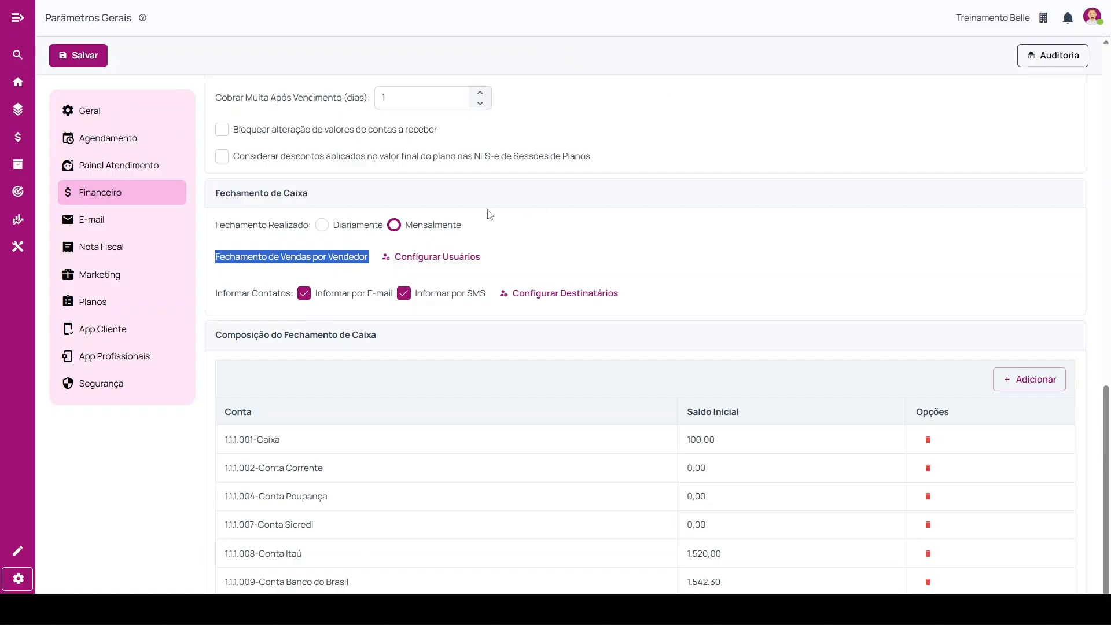
click(438, 259)
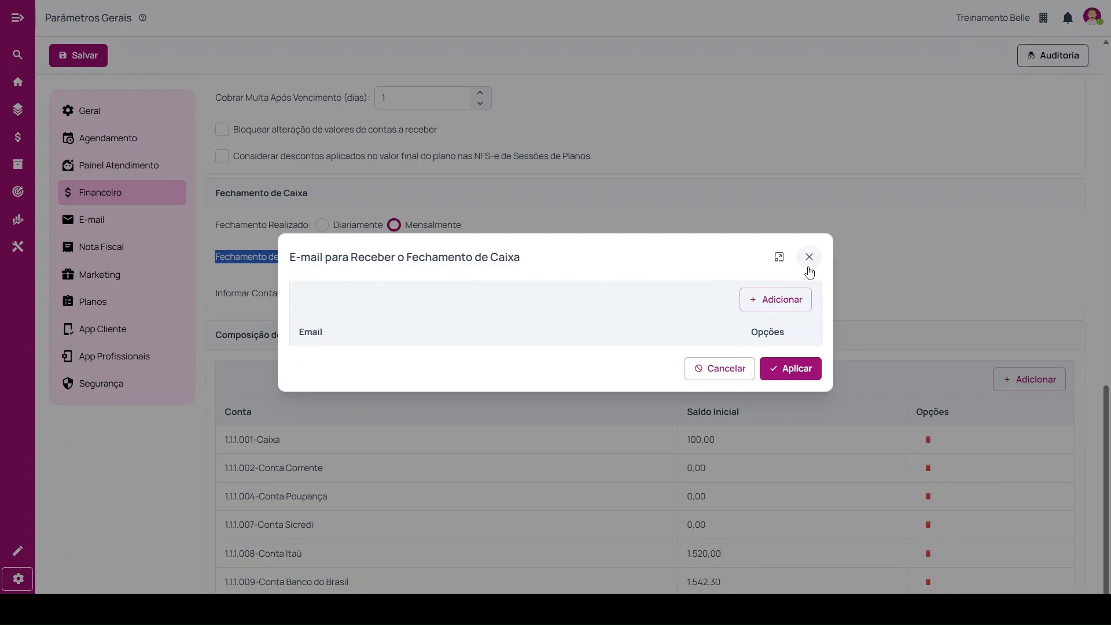
Close the cash closing e-mail recipients dialog without changes and open Fechamento de Vendas do Dia from Processos.
click(809, 264)
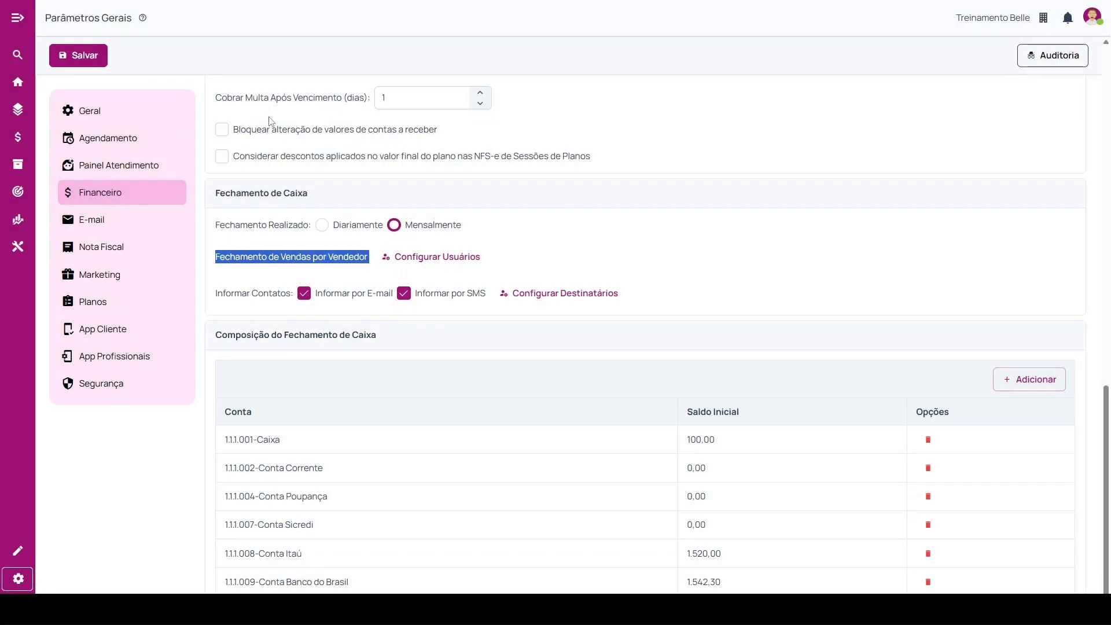
click(18, 82)
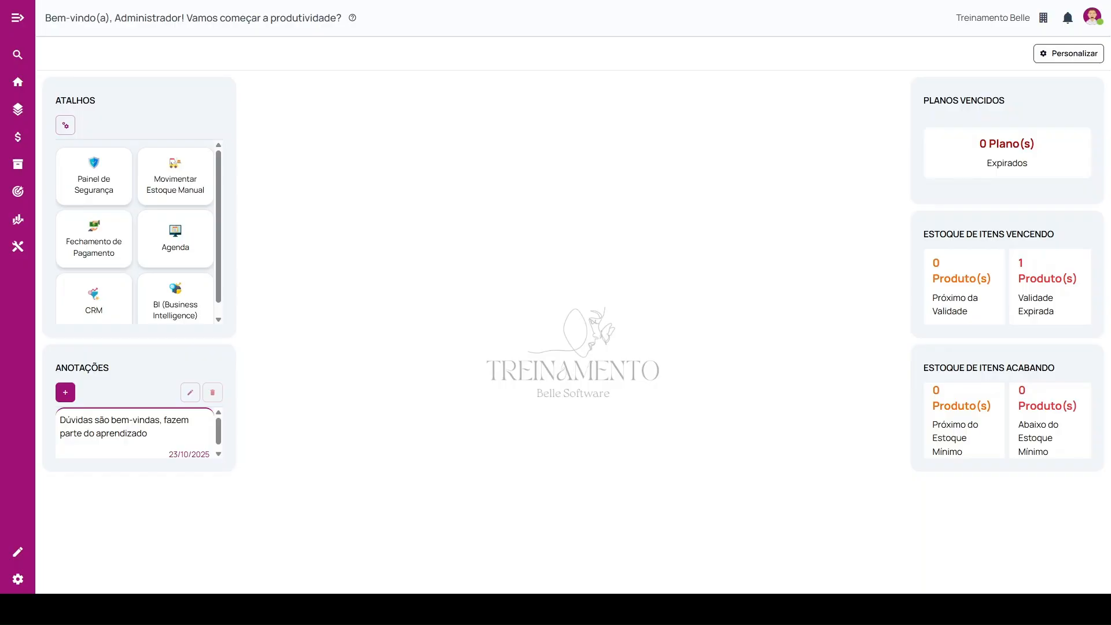
click(16, 17)
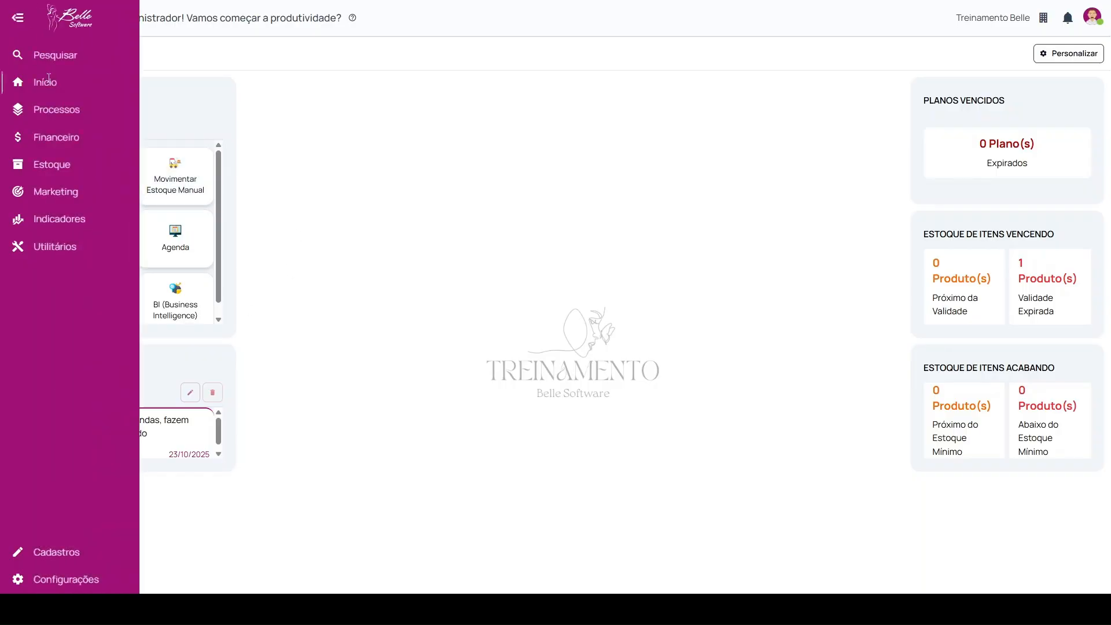
click(66, 114)
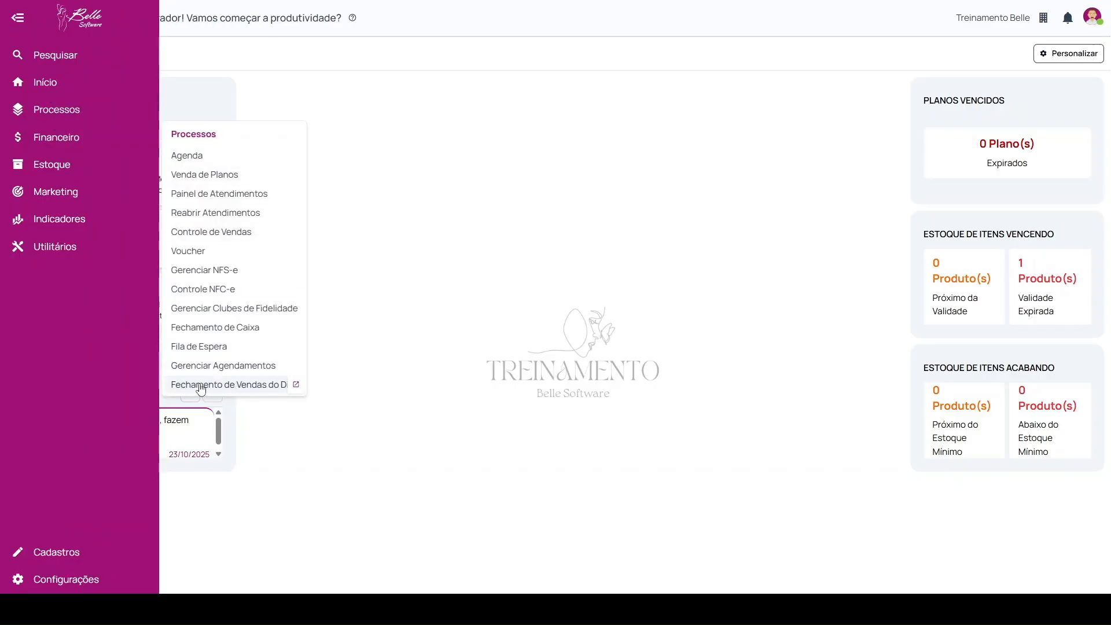
click(265, 386)
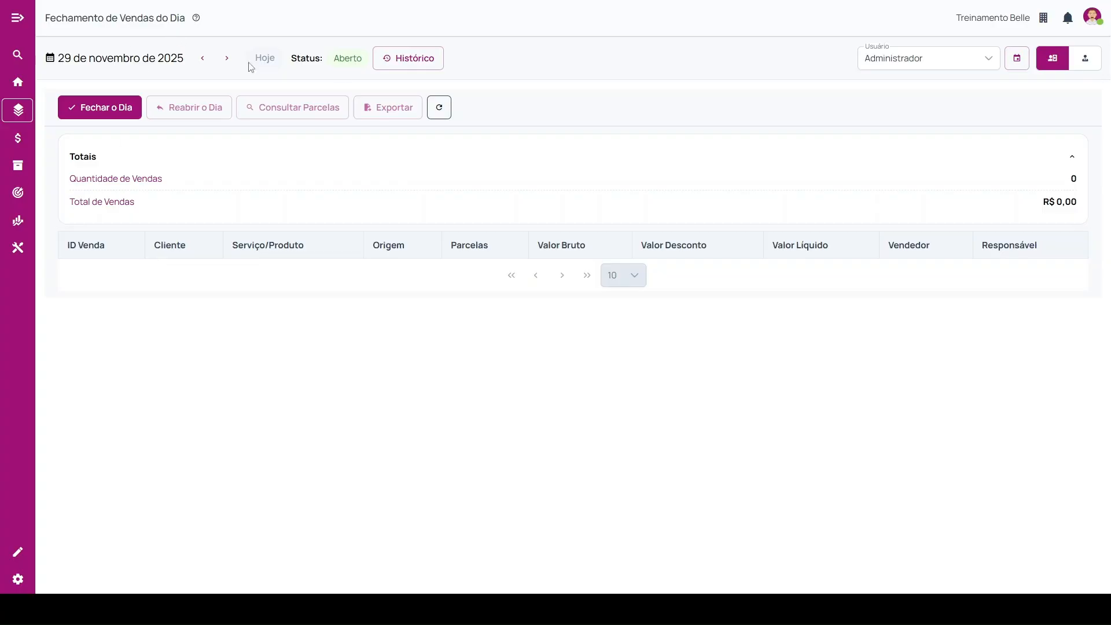
View the sales closing for 28 de novembro de 2025, and set its date to 26 de novembro de 2025.
click(119, 60)
click(218, 271)
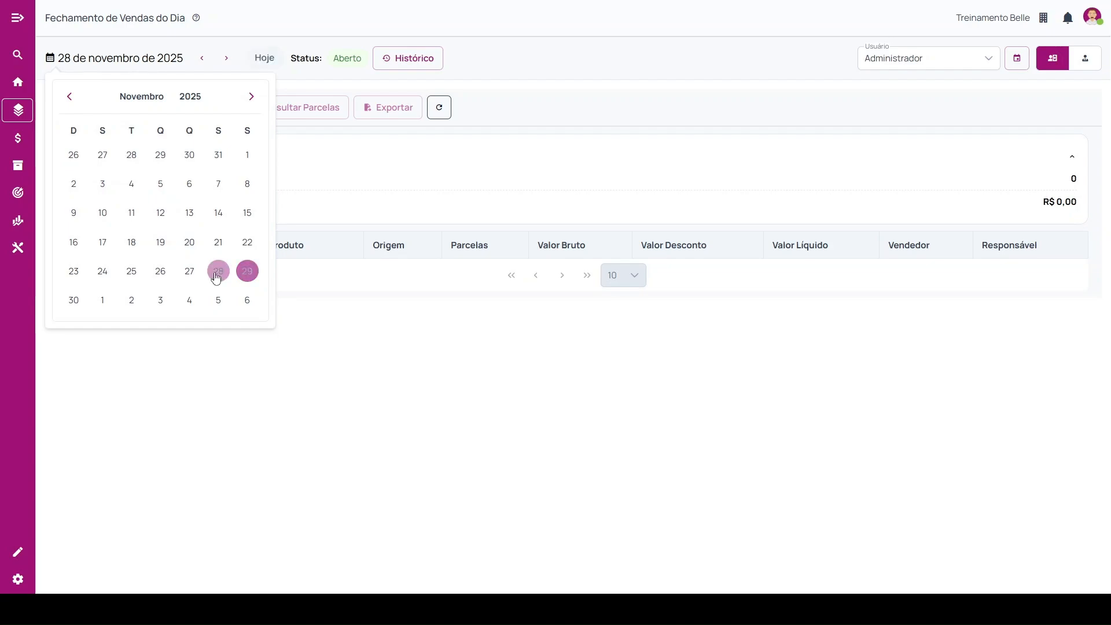
click(335, 354)
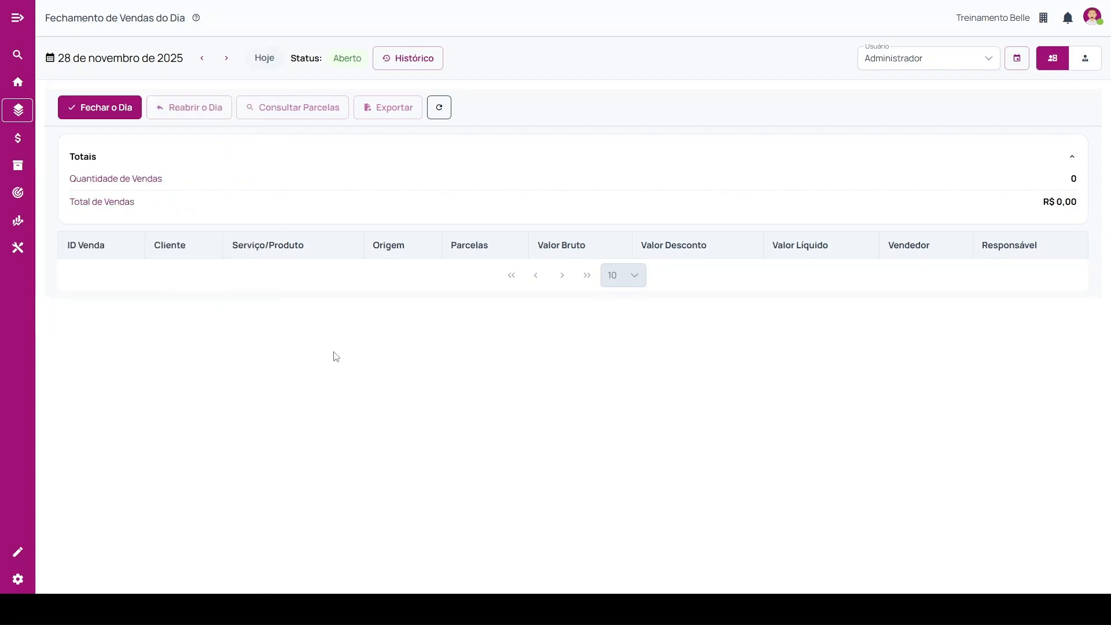
click(180, 61)
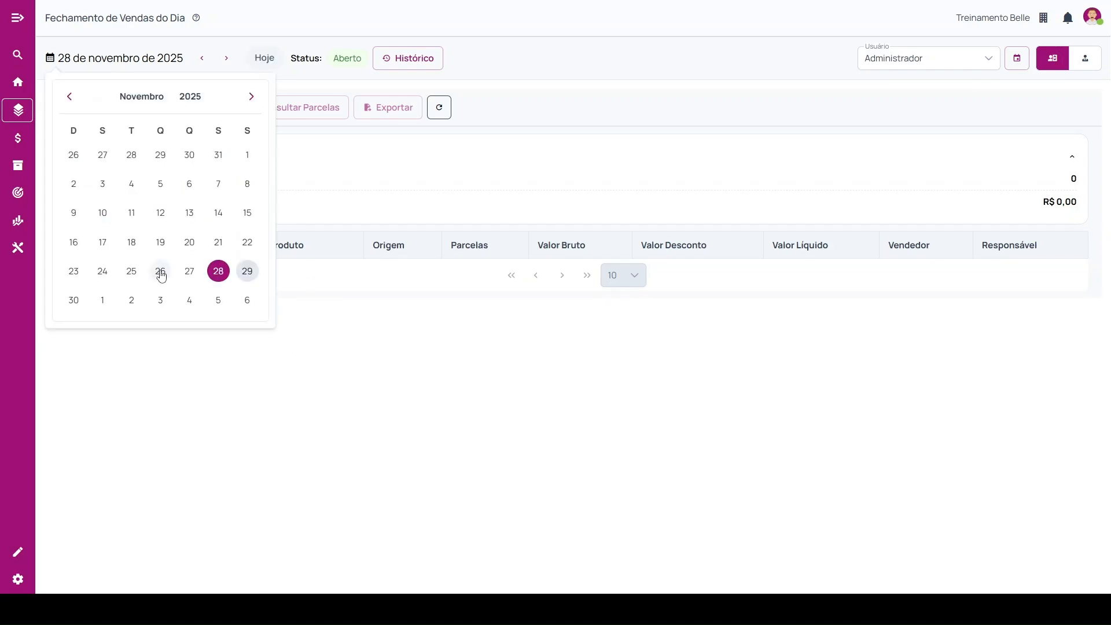
click(162, 271)
click(373, 363)
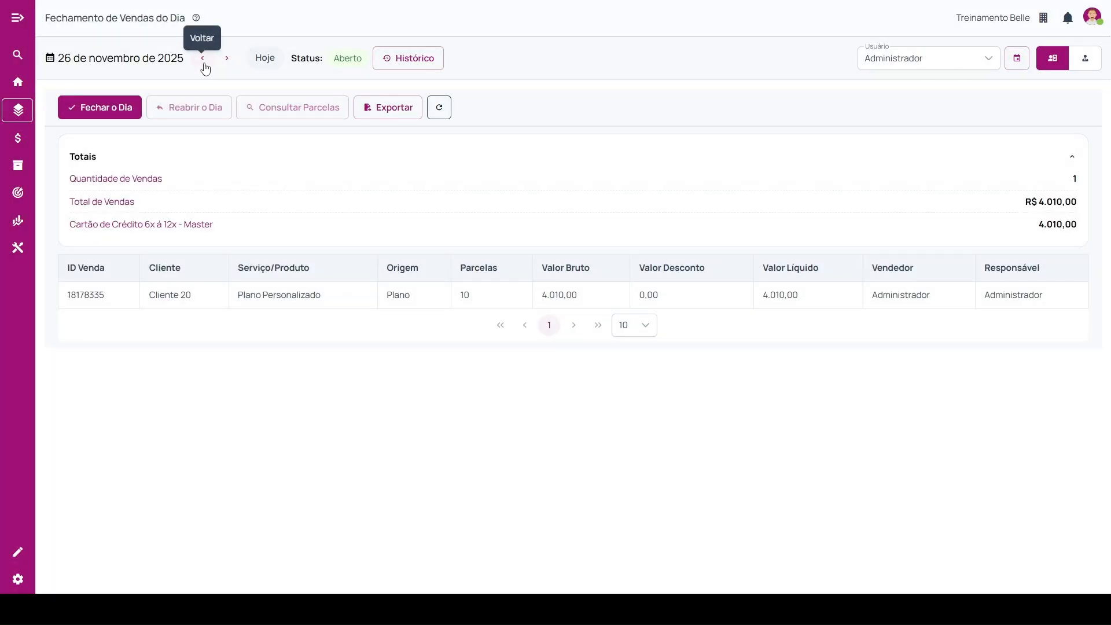
Return the sales closing to today's date and select 26 de novembro de 2025 again.
click(134, 65)
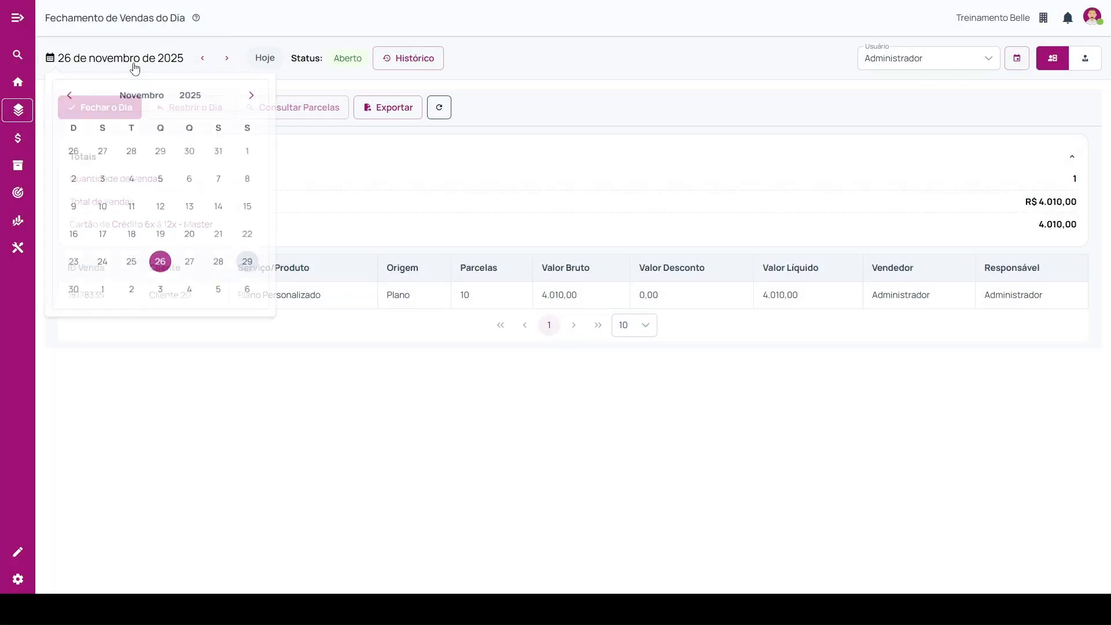
click(312, 397)
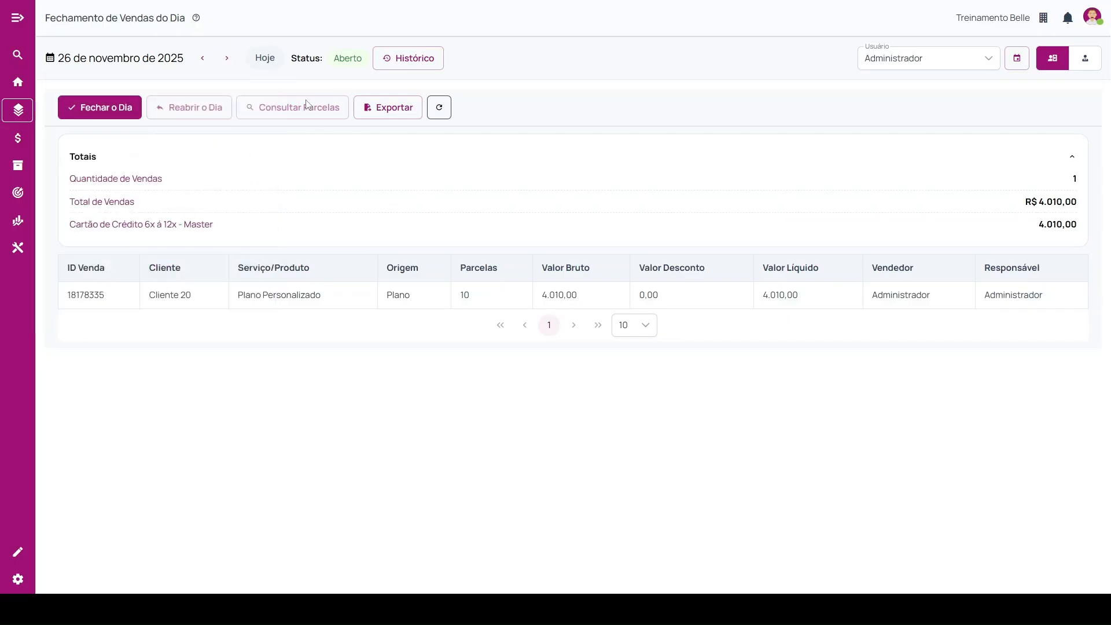
click(264, 61)
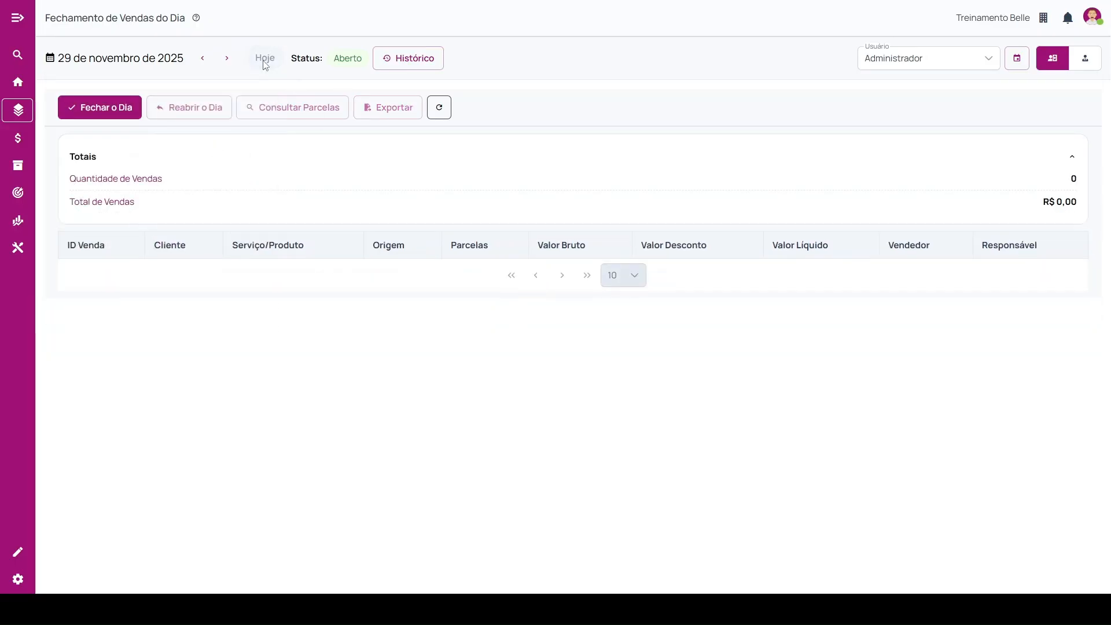
click(165, 66)
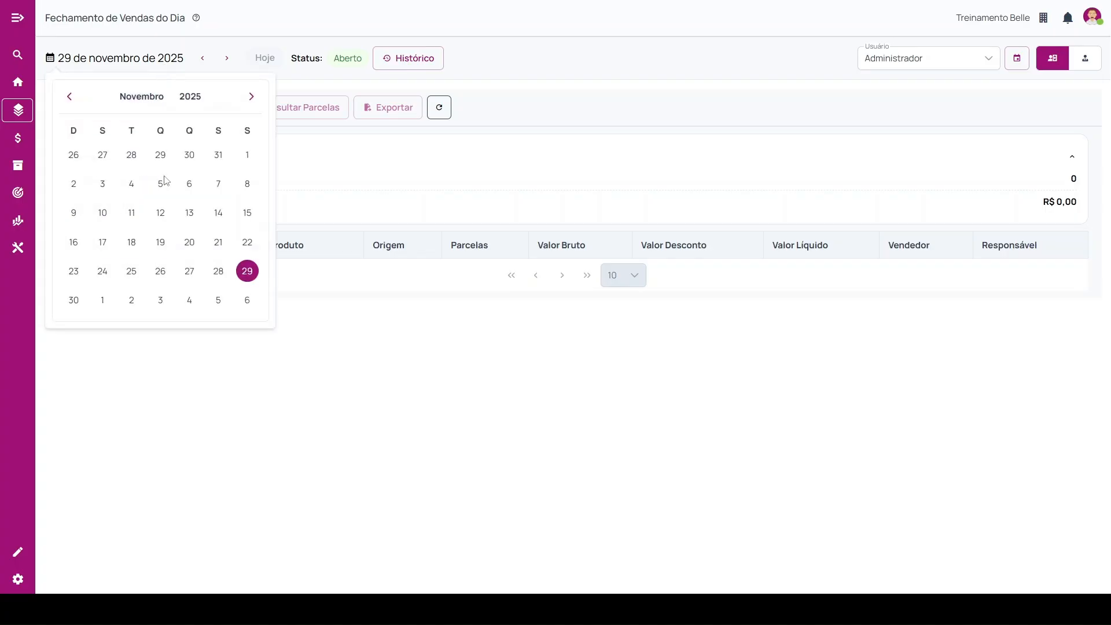
click(160, 271)
click(270, 411)
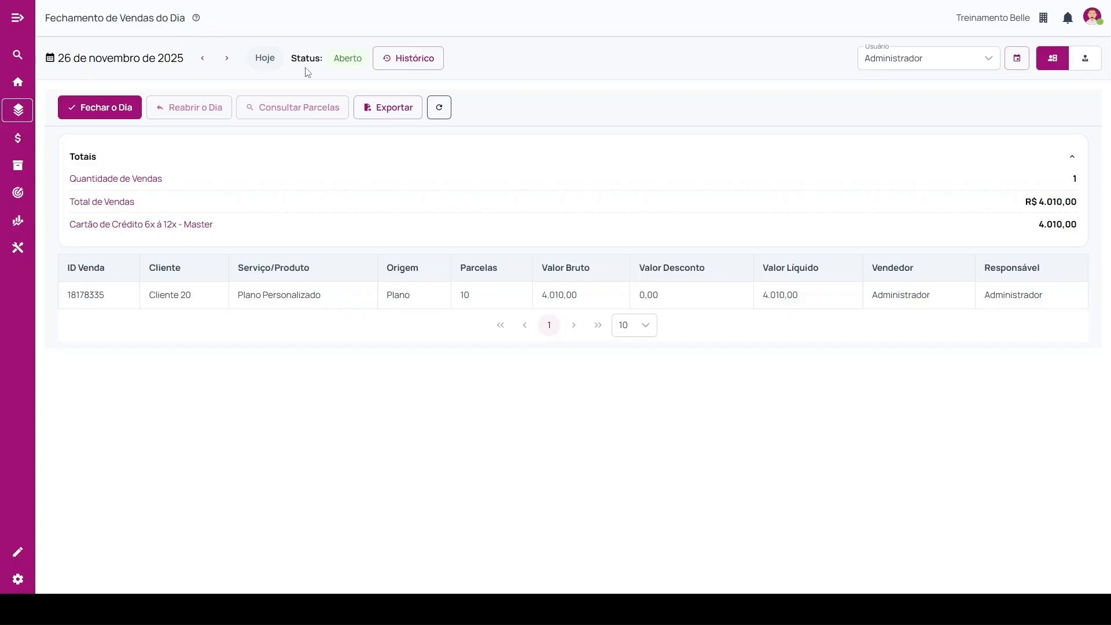
Examine the Histórico, available users, Acompanhamento Mensal and Totais of the 26 de novembro de 2025 sales closing.
click(423, 62)
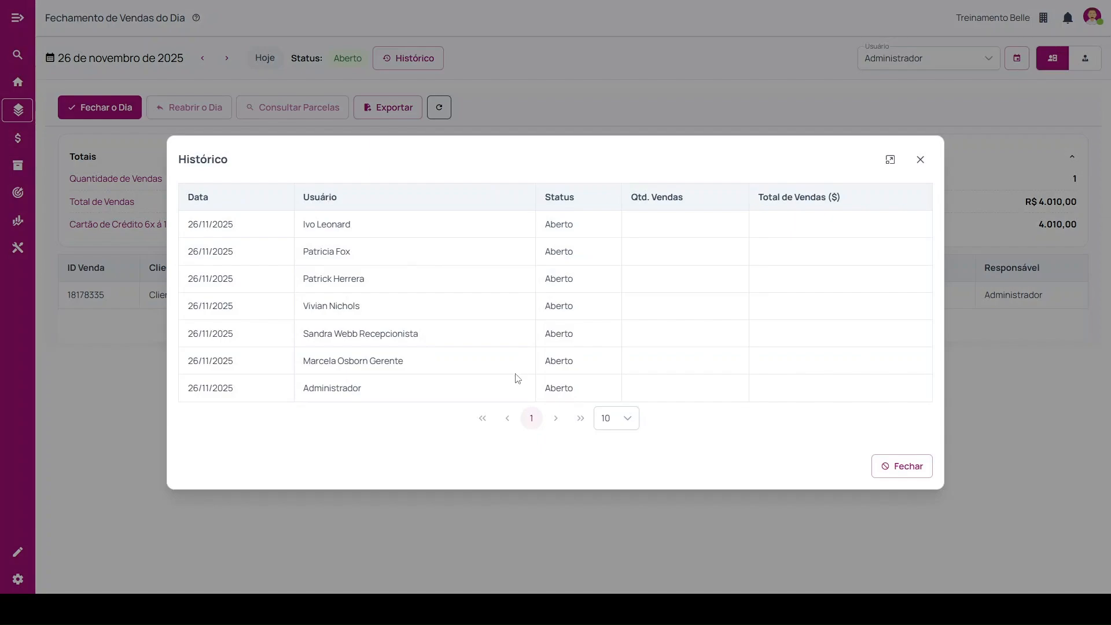
click(921, 162)
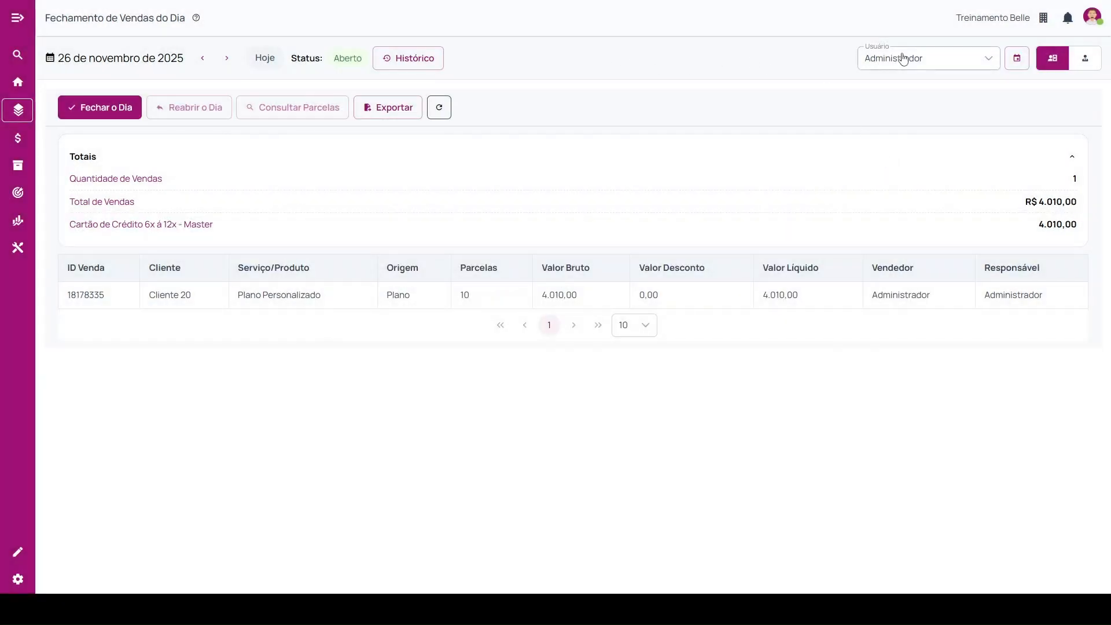
click(928, 61)
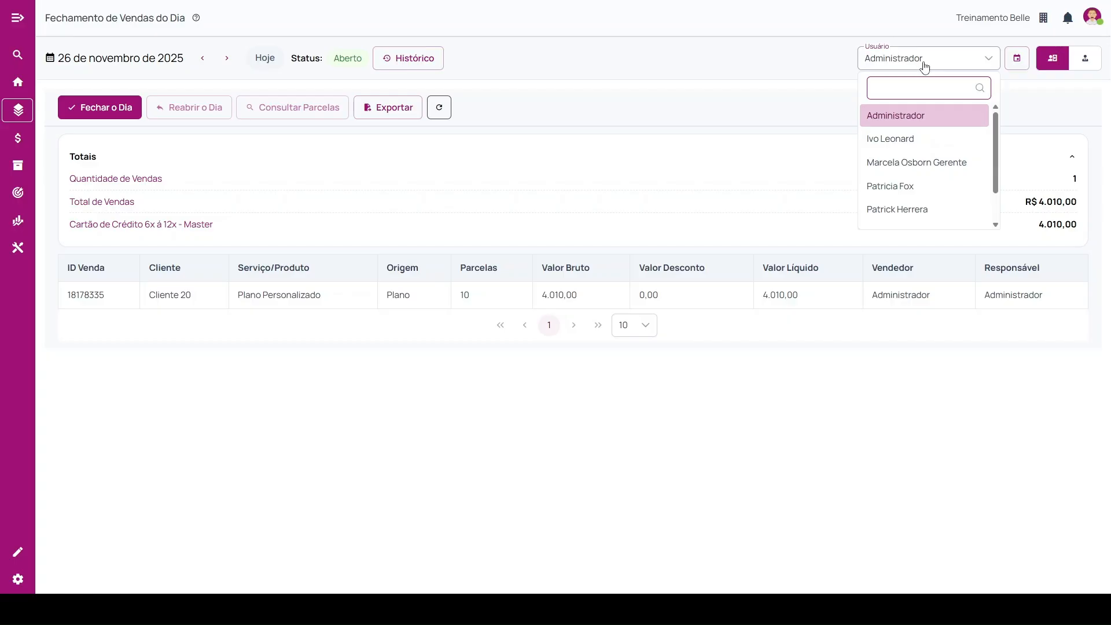
click(922, 67)
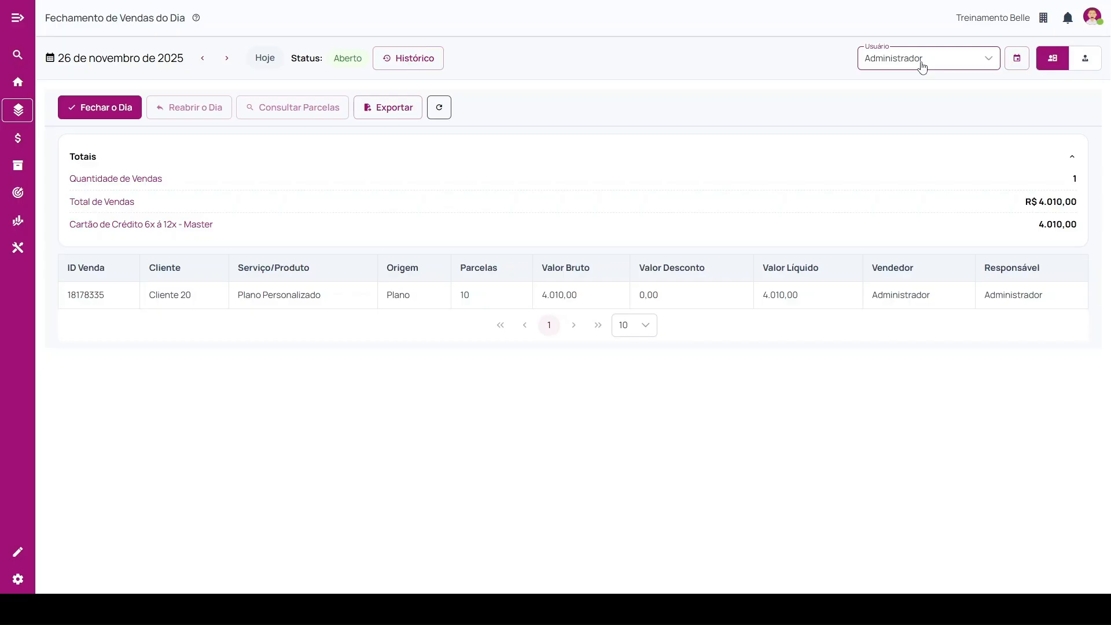
click(1016, 59)
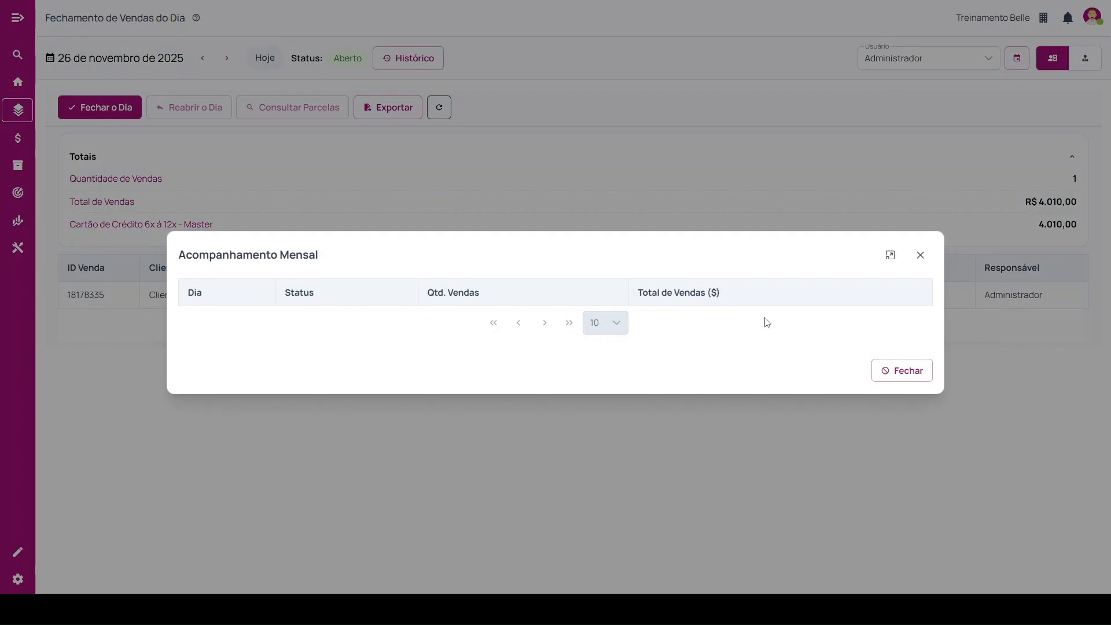
click(923, 259)
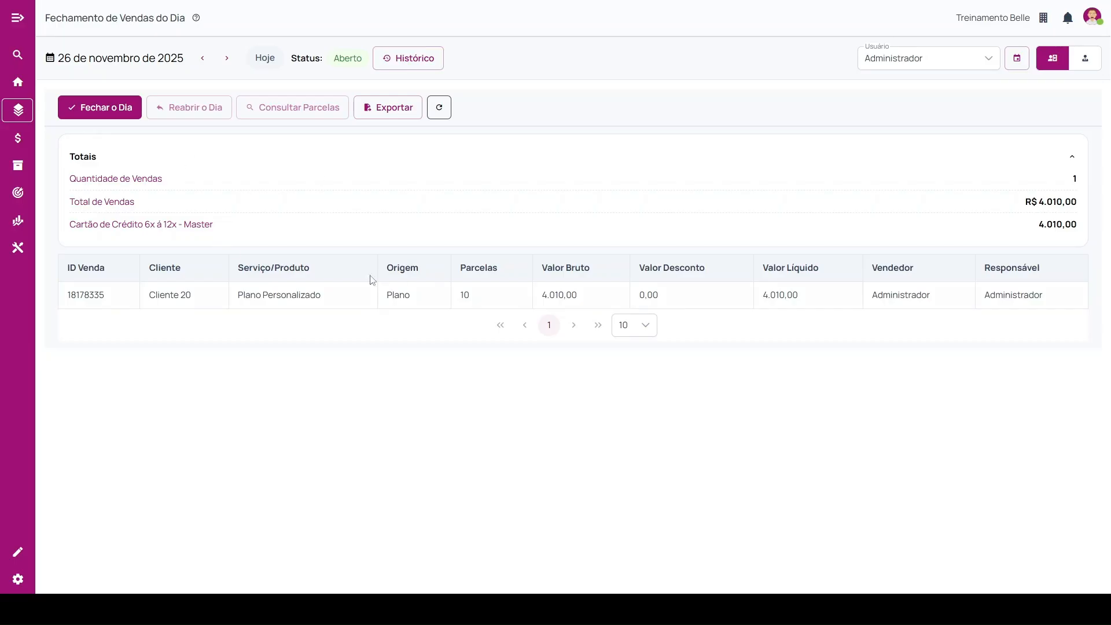
double_click(78, 157)
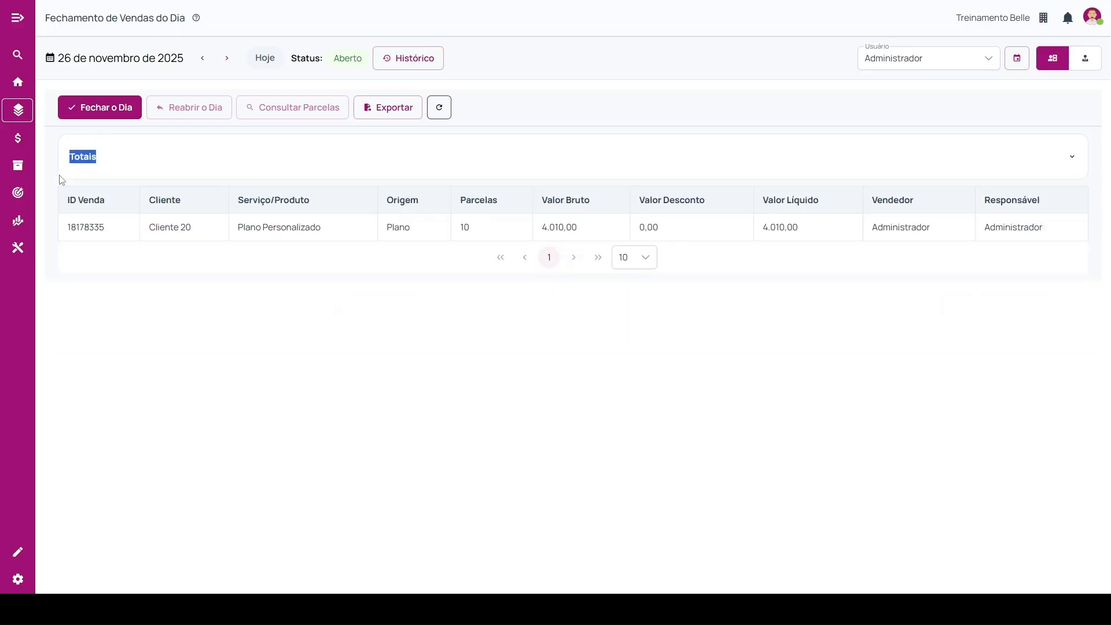
click(142, 167)
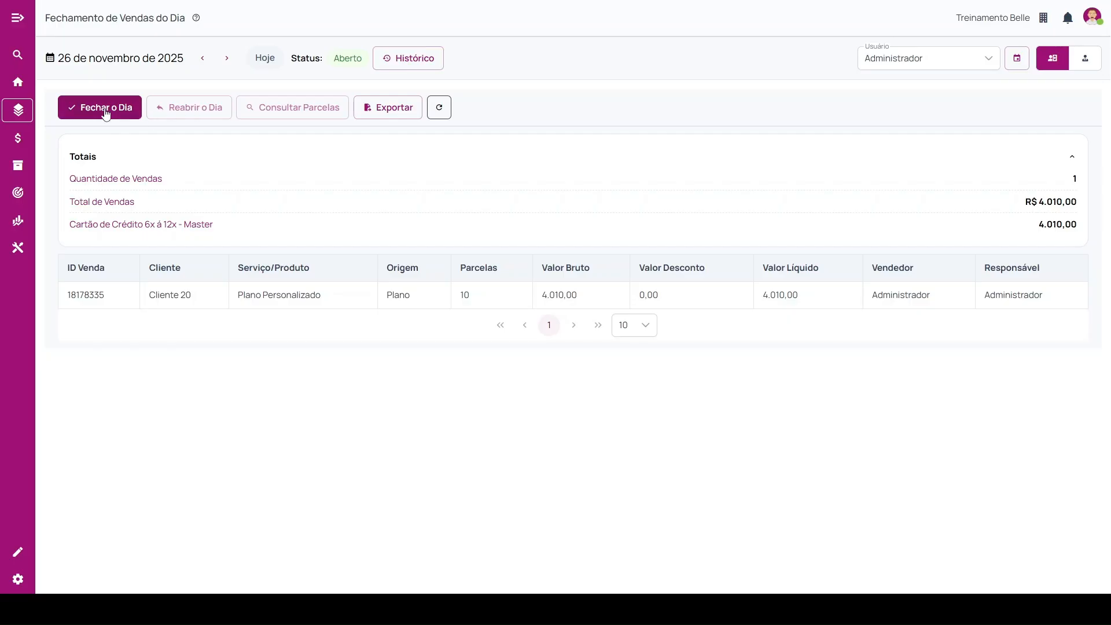
Close the sales day of 26/11/2025 for the Administrador seller and reopen it.
click(140, 112)
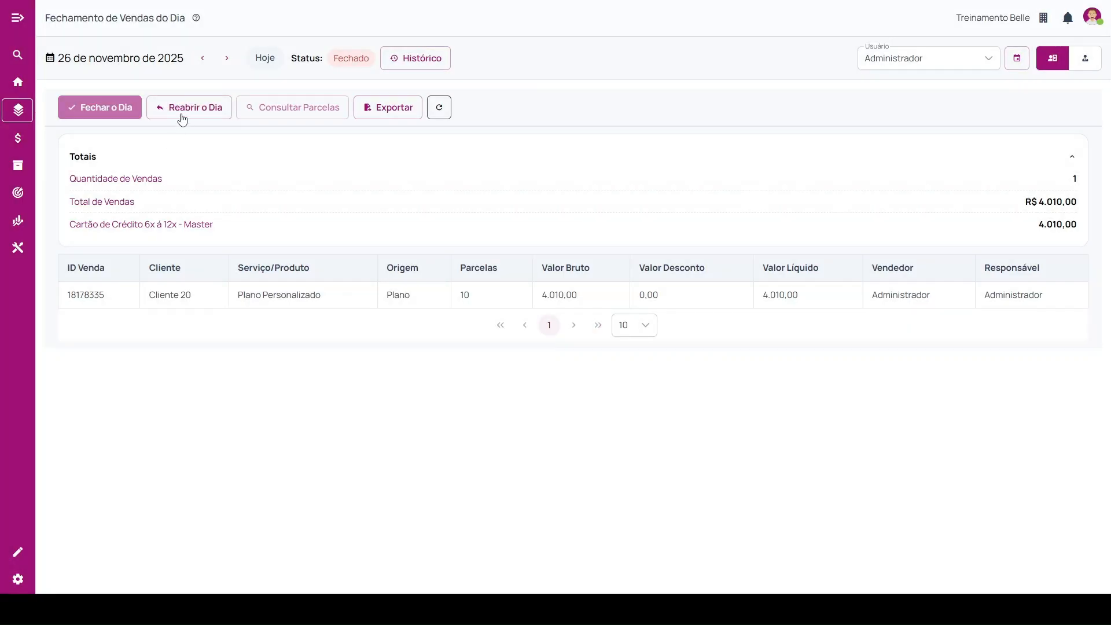
click(181, 110)
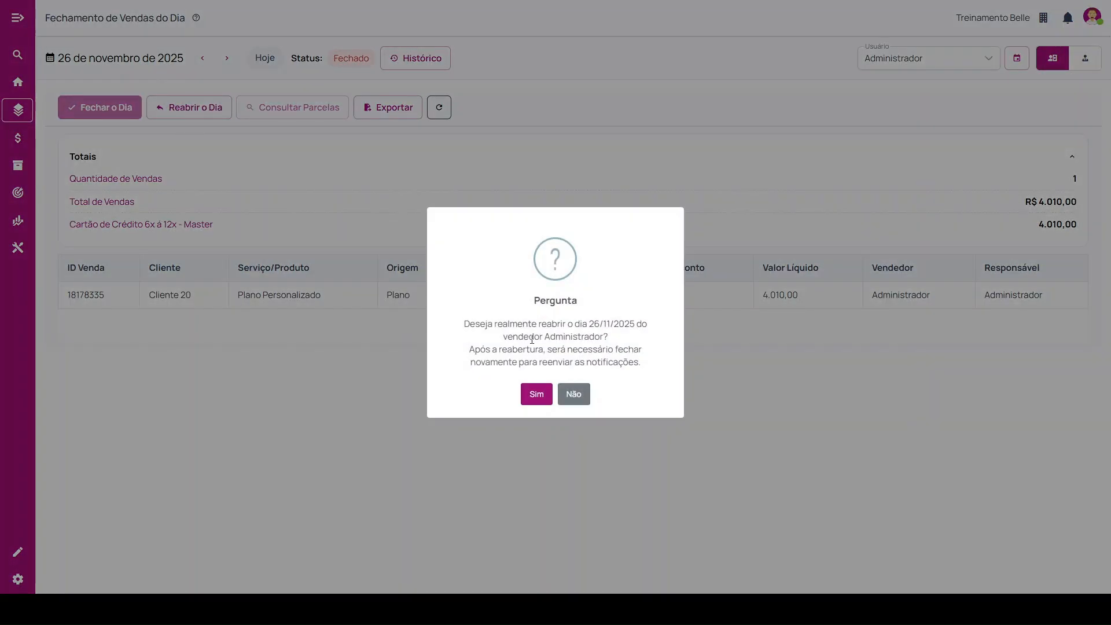
click(536, 394)
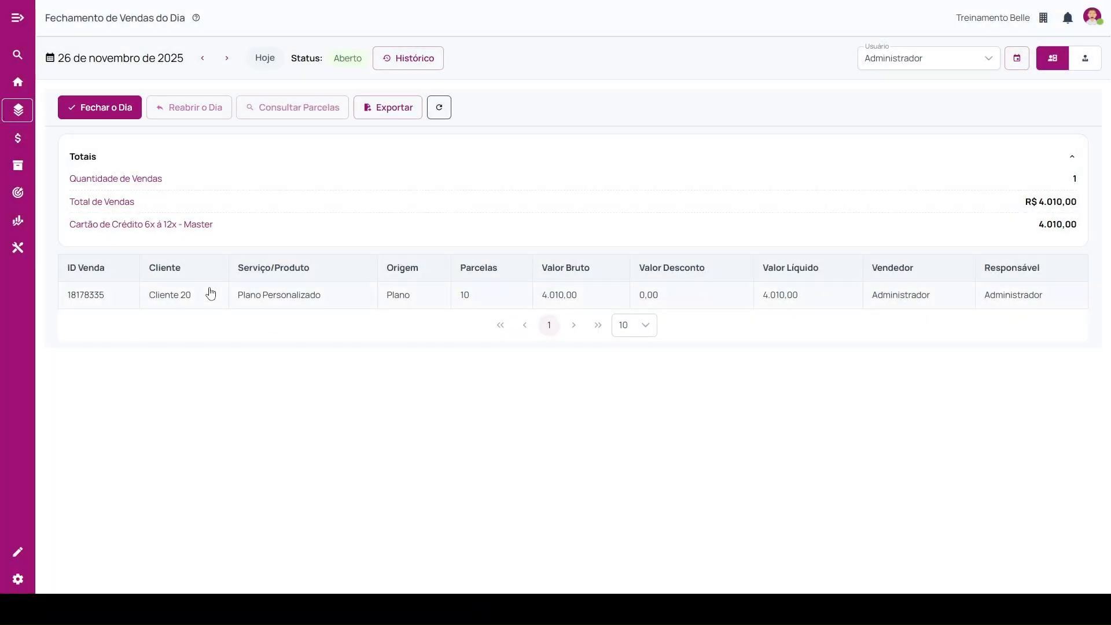
Examine the installments of the Plano Personalizado sale and the closing's export options, and return to the home page.
click(193, 295)
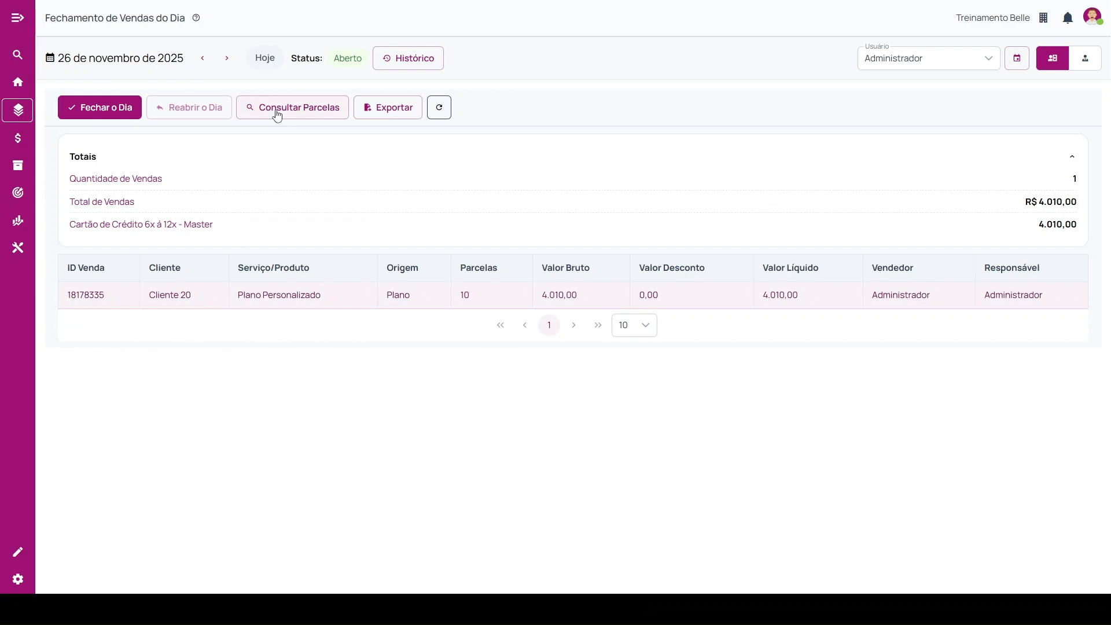
click(277, 113)
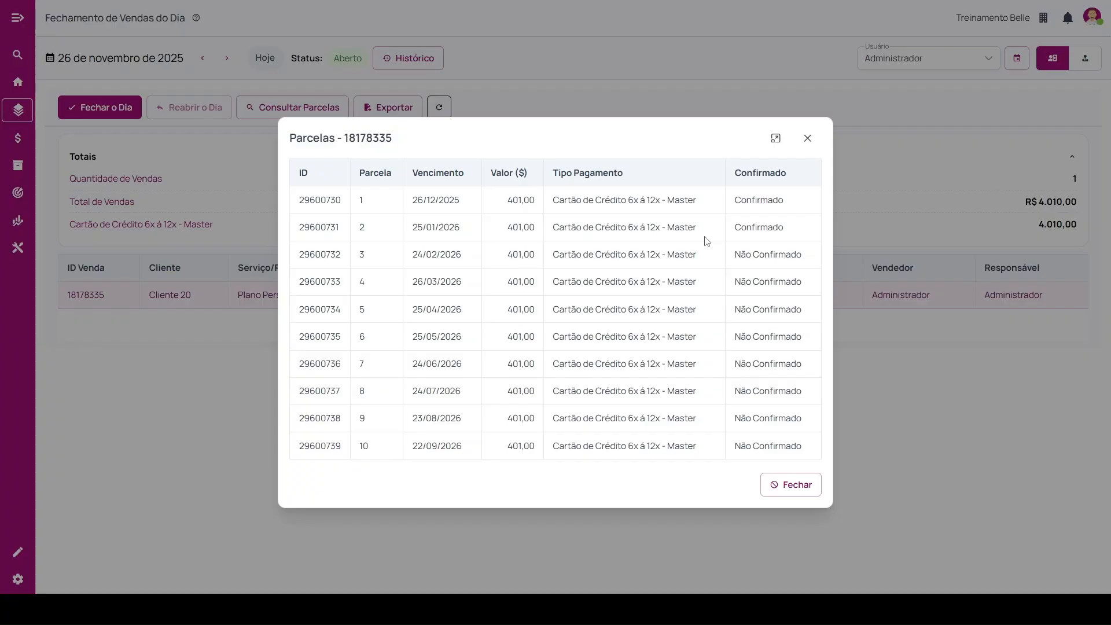
click(807, 139)
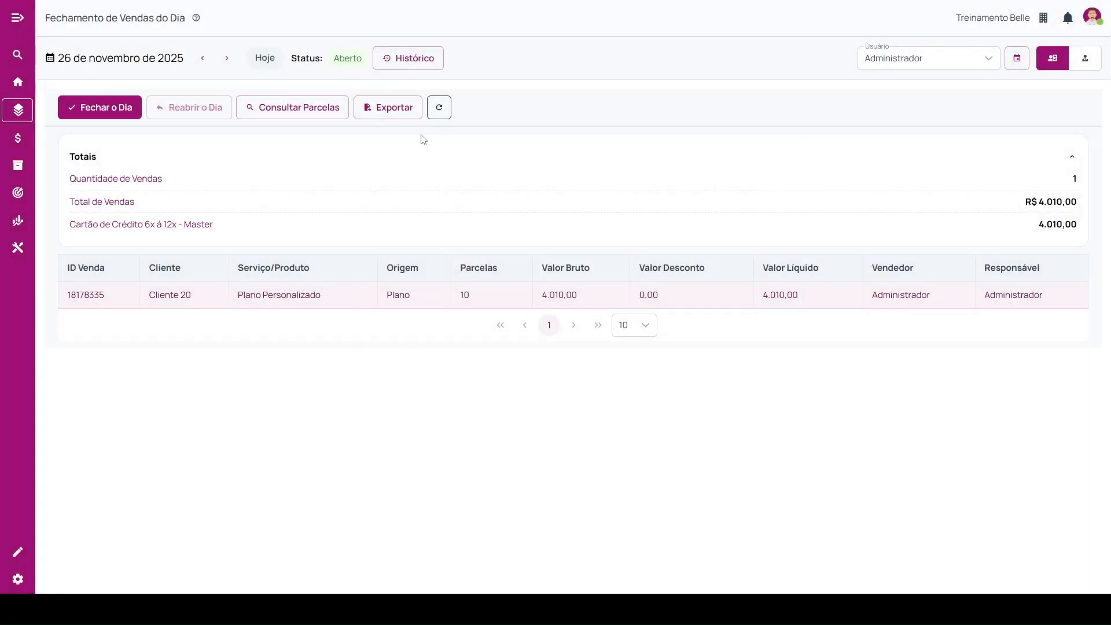
click(393, 115)
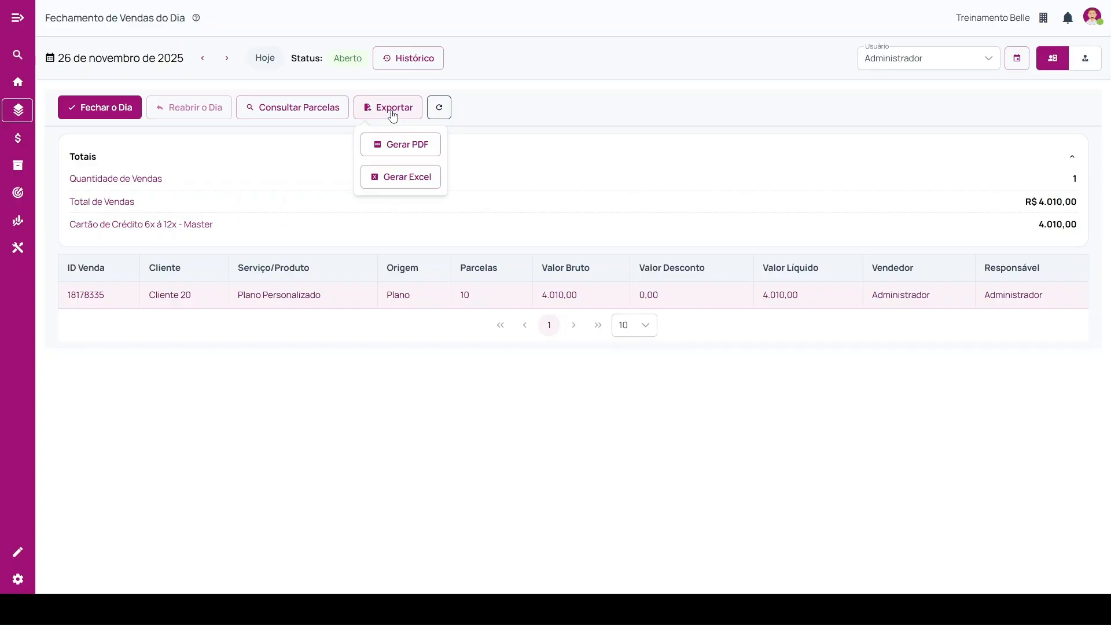
click(294, 552)
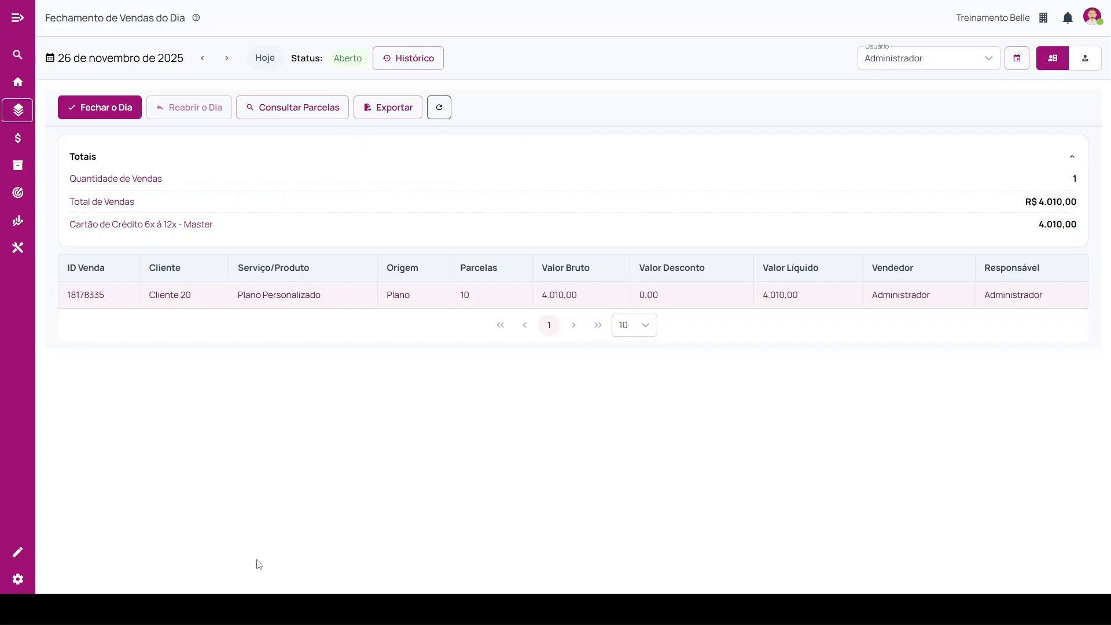
click(17, 82)
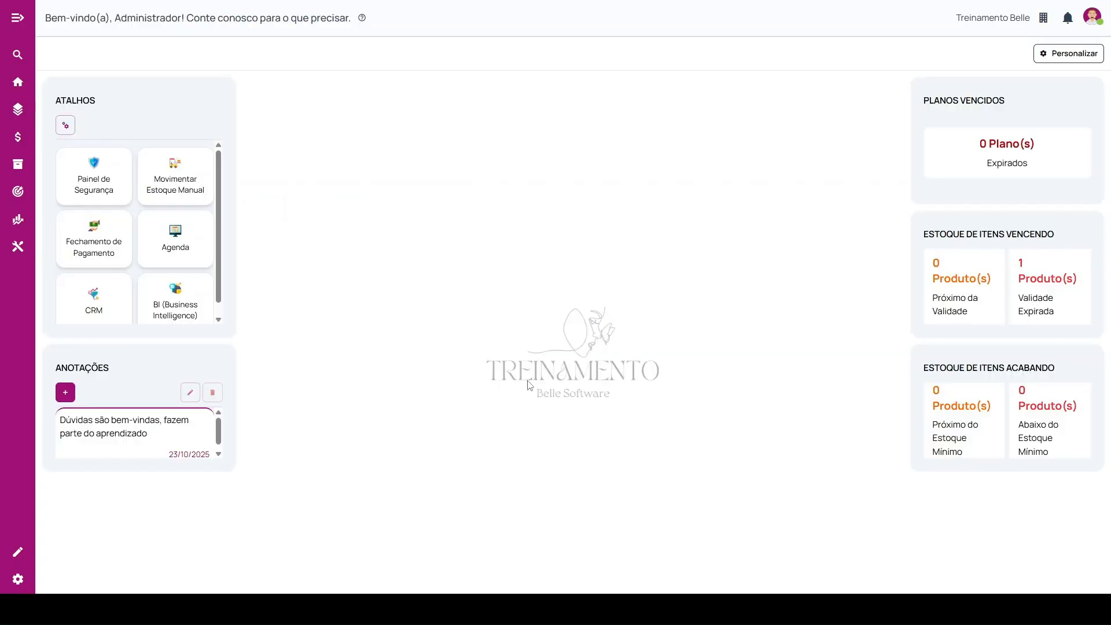